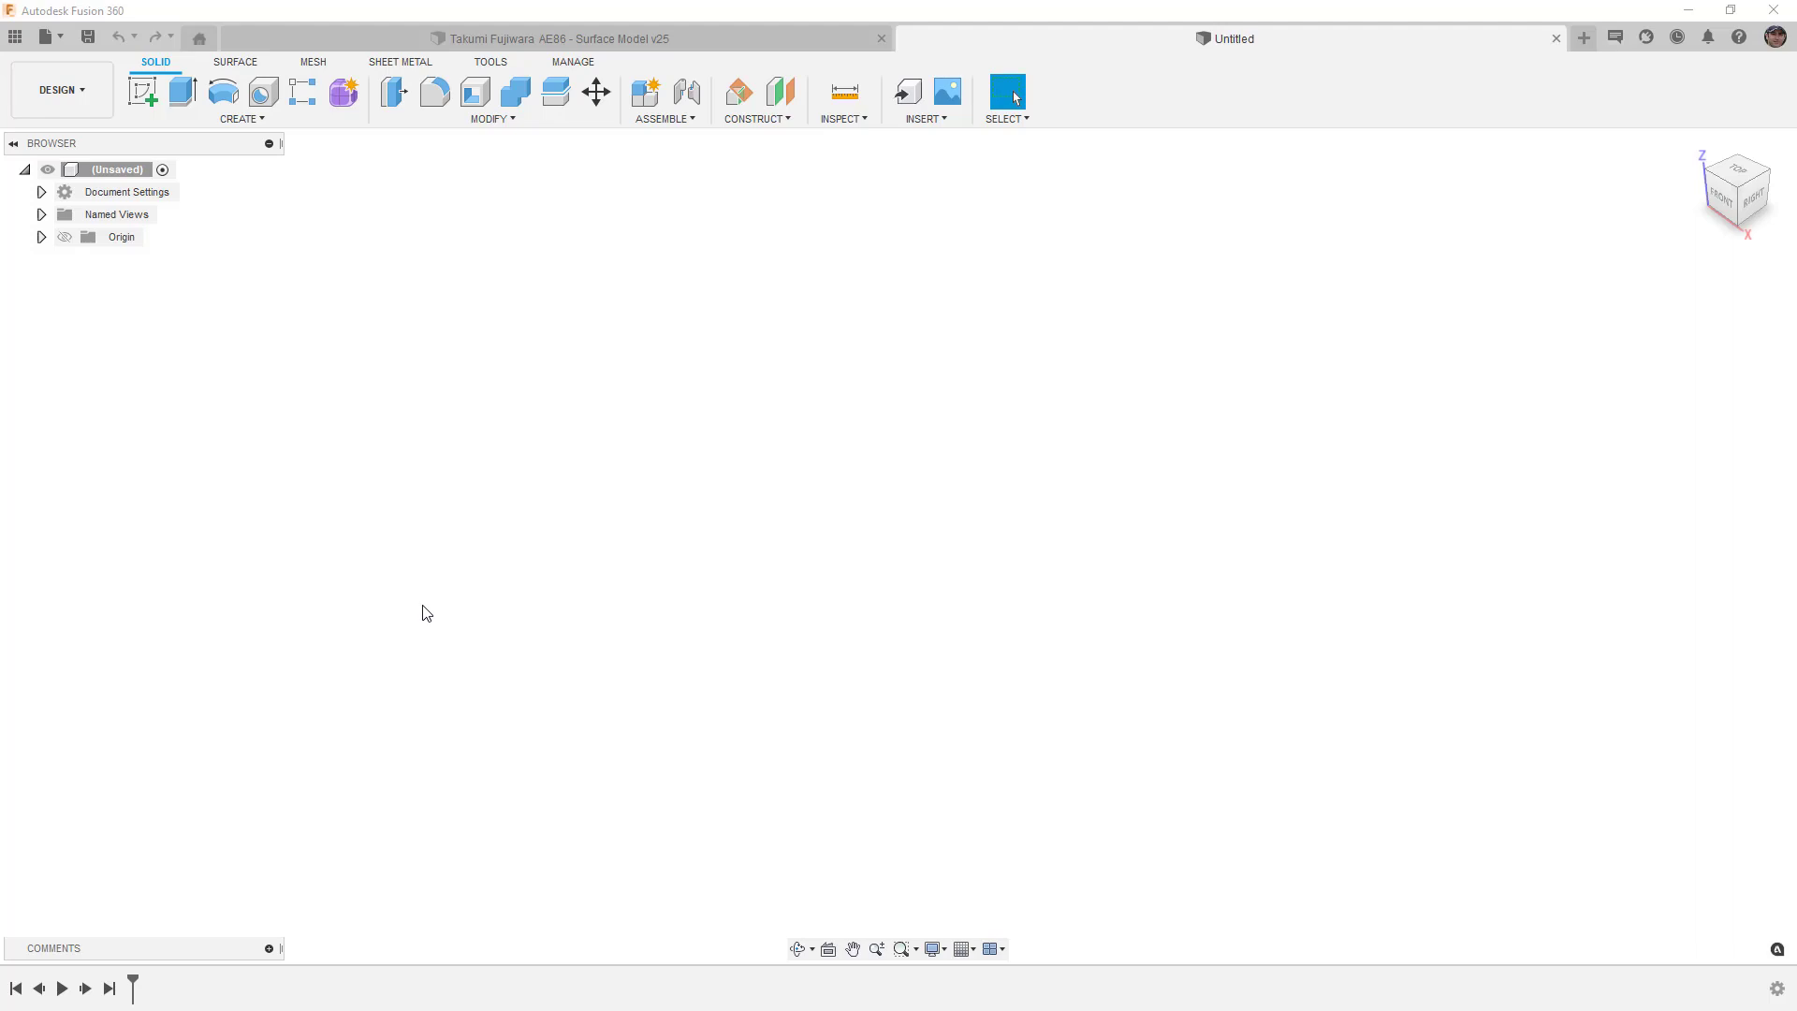
Enter the Form environment and place a 90 mm quadball centred at the origin.
{"action": "left_click", "coordinate": [343, 91]}
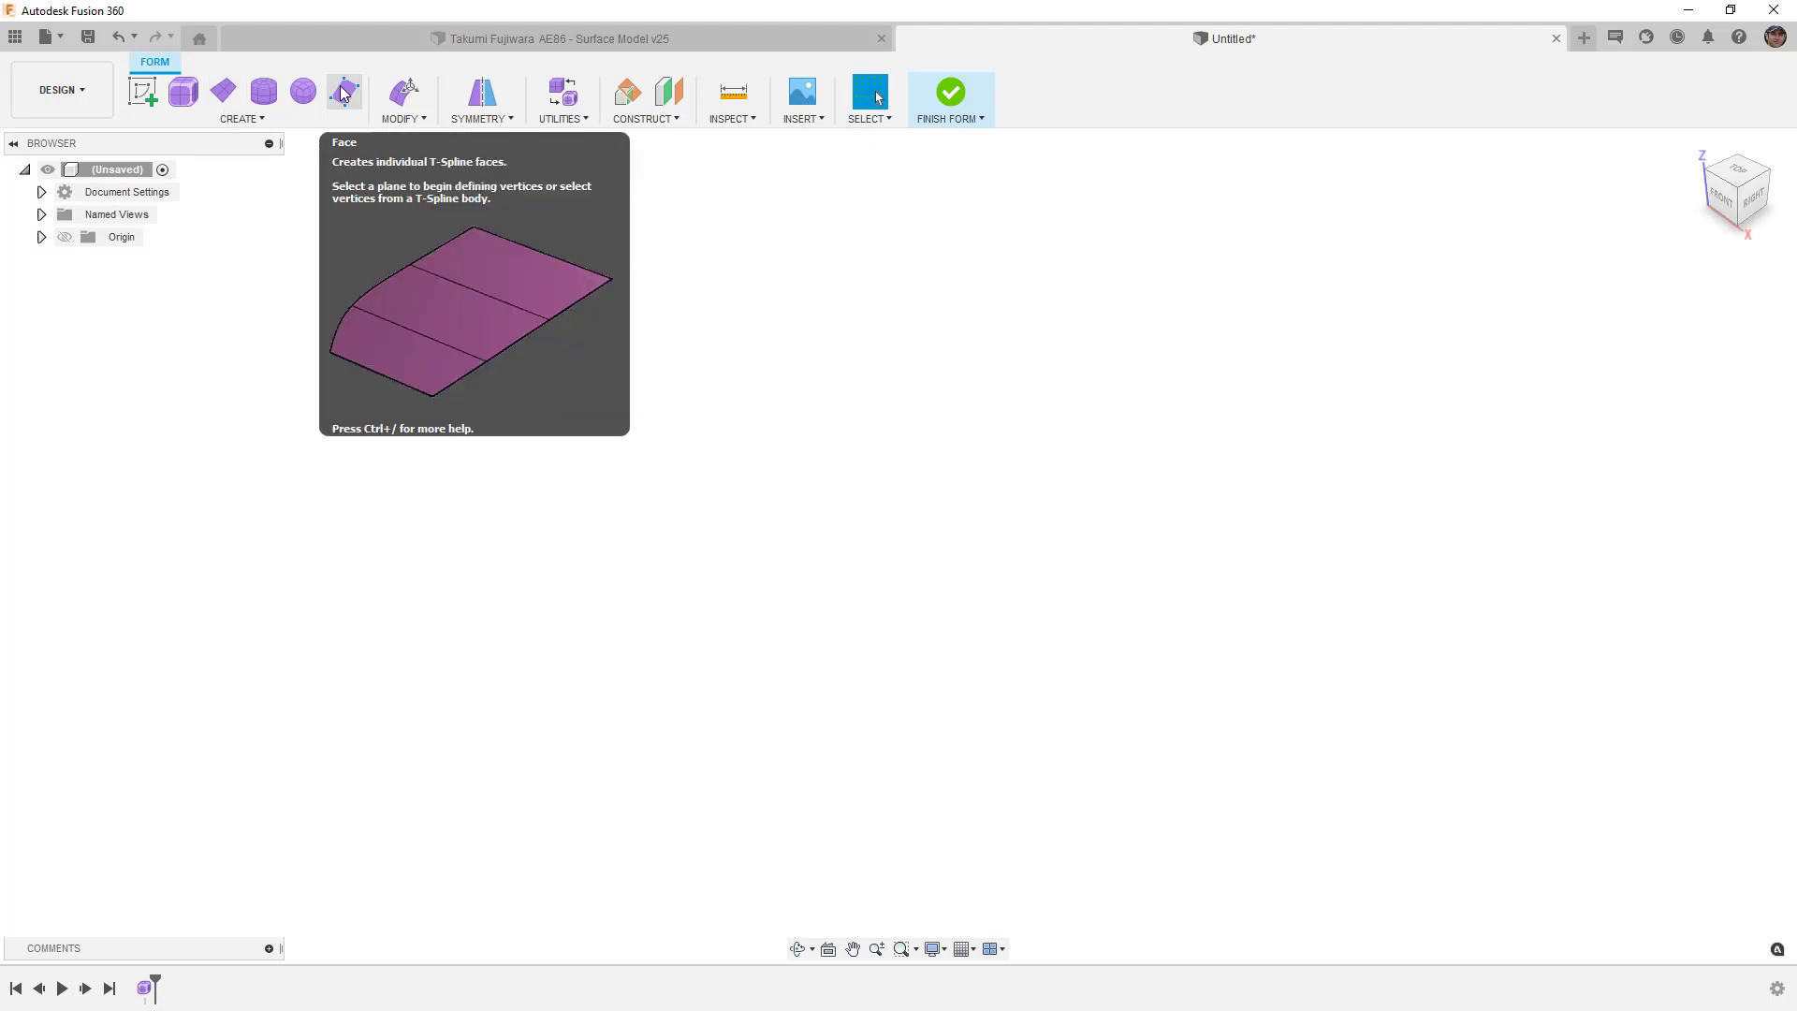
{"action": "left_click", "coordinate": [267, 116]}
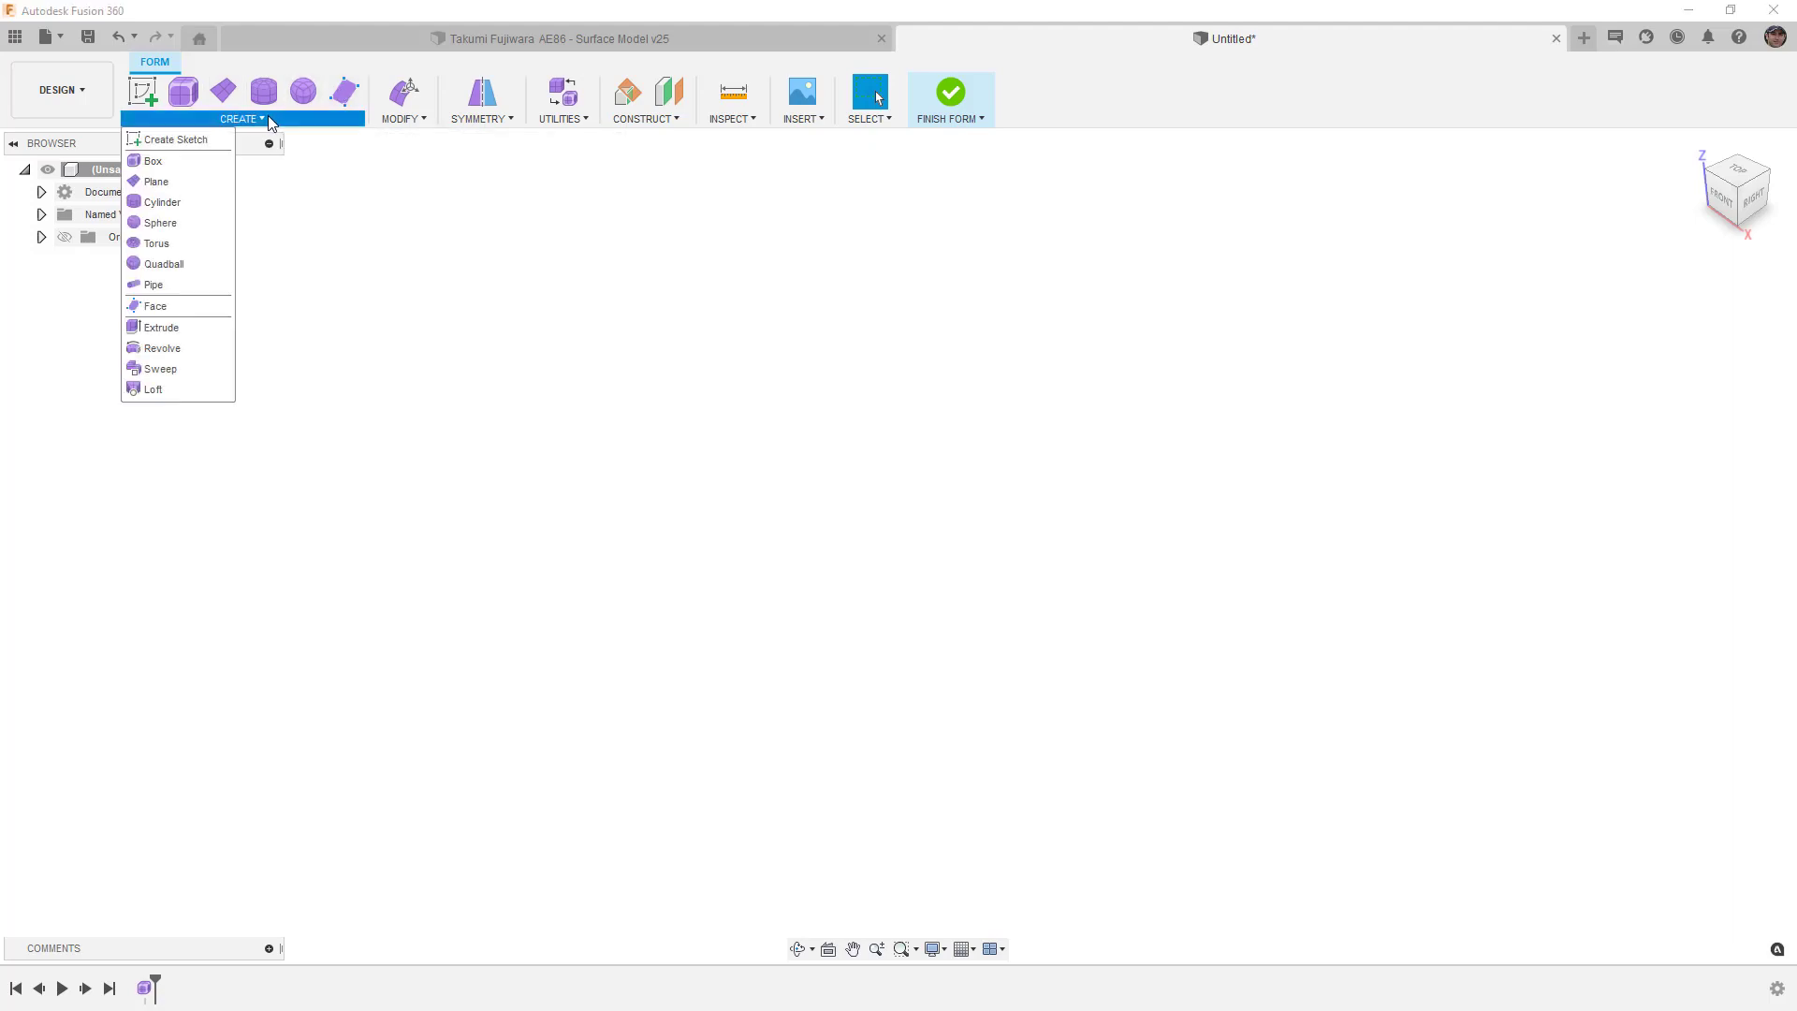
{"action": "left_click", "coordinate": [165, 264]}
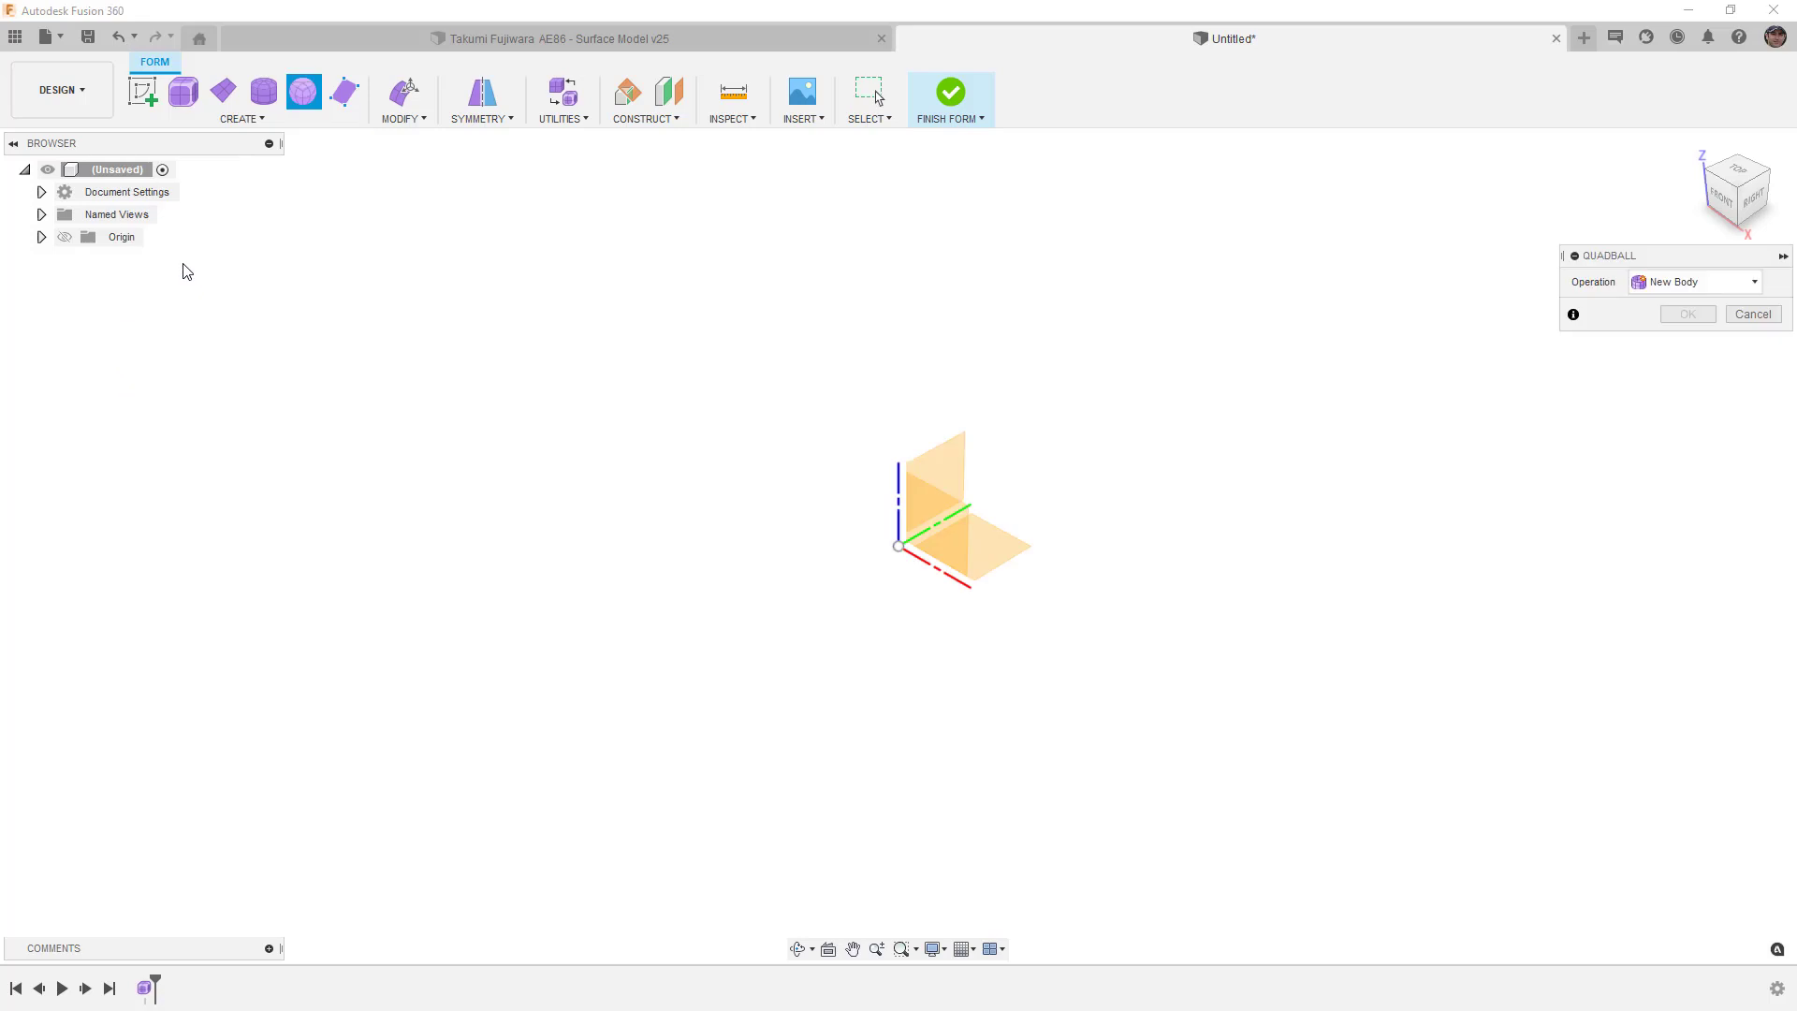
{"action": "left_click", "coordinate": [929, 480]}
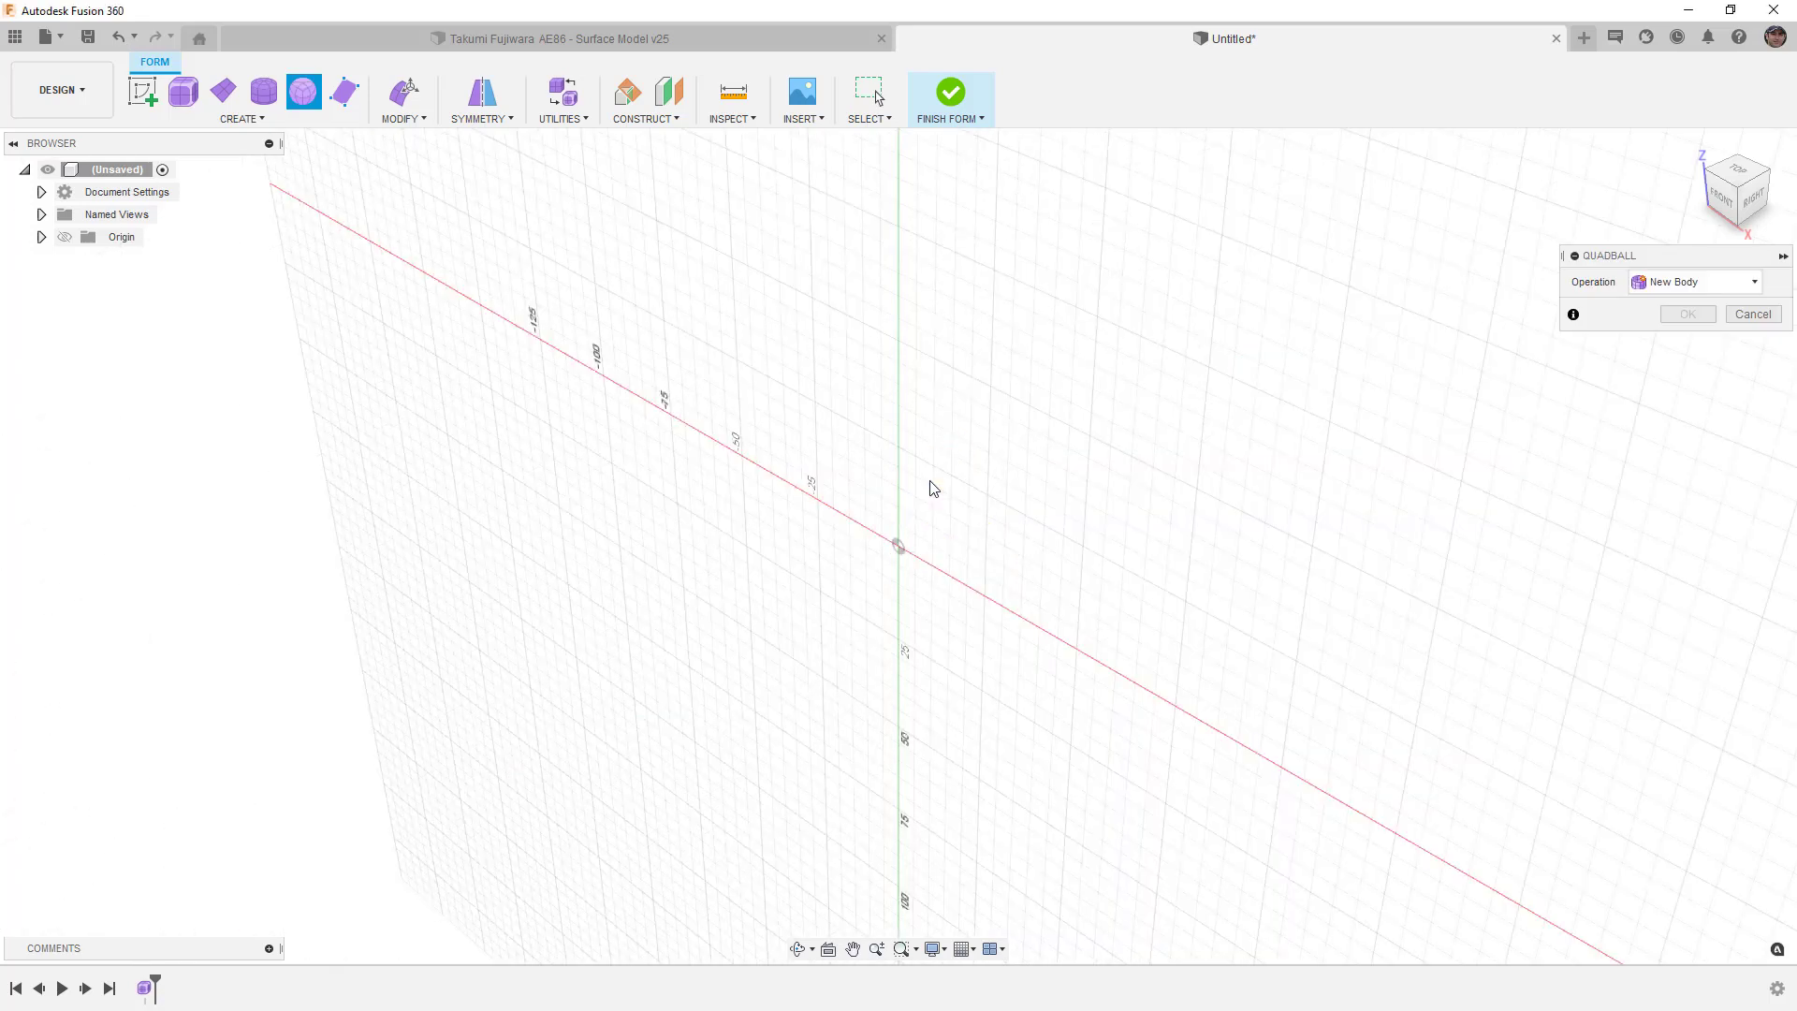
{"action": "left_click", "coordinate": [900, 549]}
{"action": "left_click_drag", "start_coordinate": [973, 588], "coordinate": [1061, 629]}
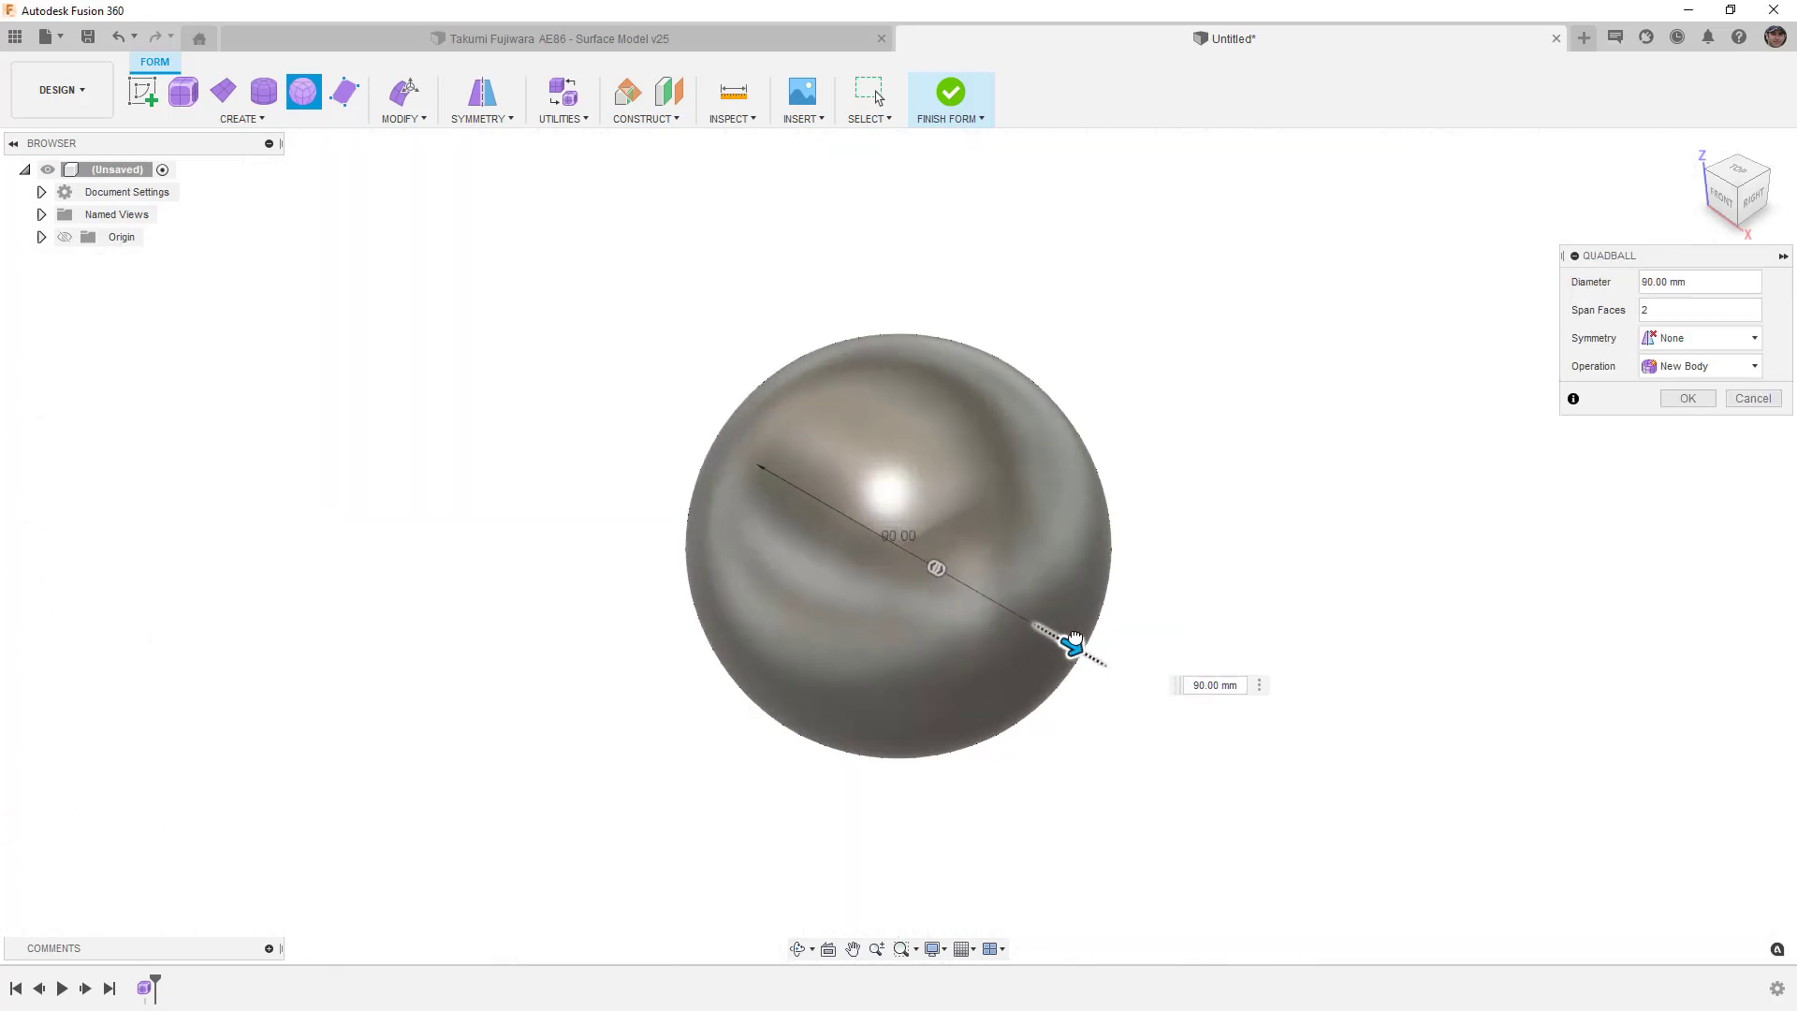
{"action": "key", "text": "Return"}
In box display, delete four adjacent faces on the quadball's underside.
{"action": "scroll", "coordinate": [973, 482], "scroll_direction": "down", "scroll_amount": 3}
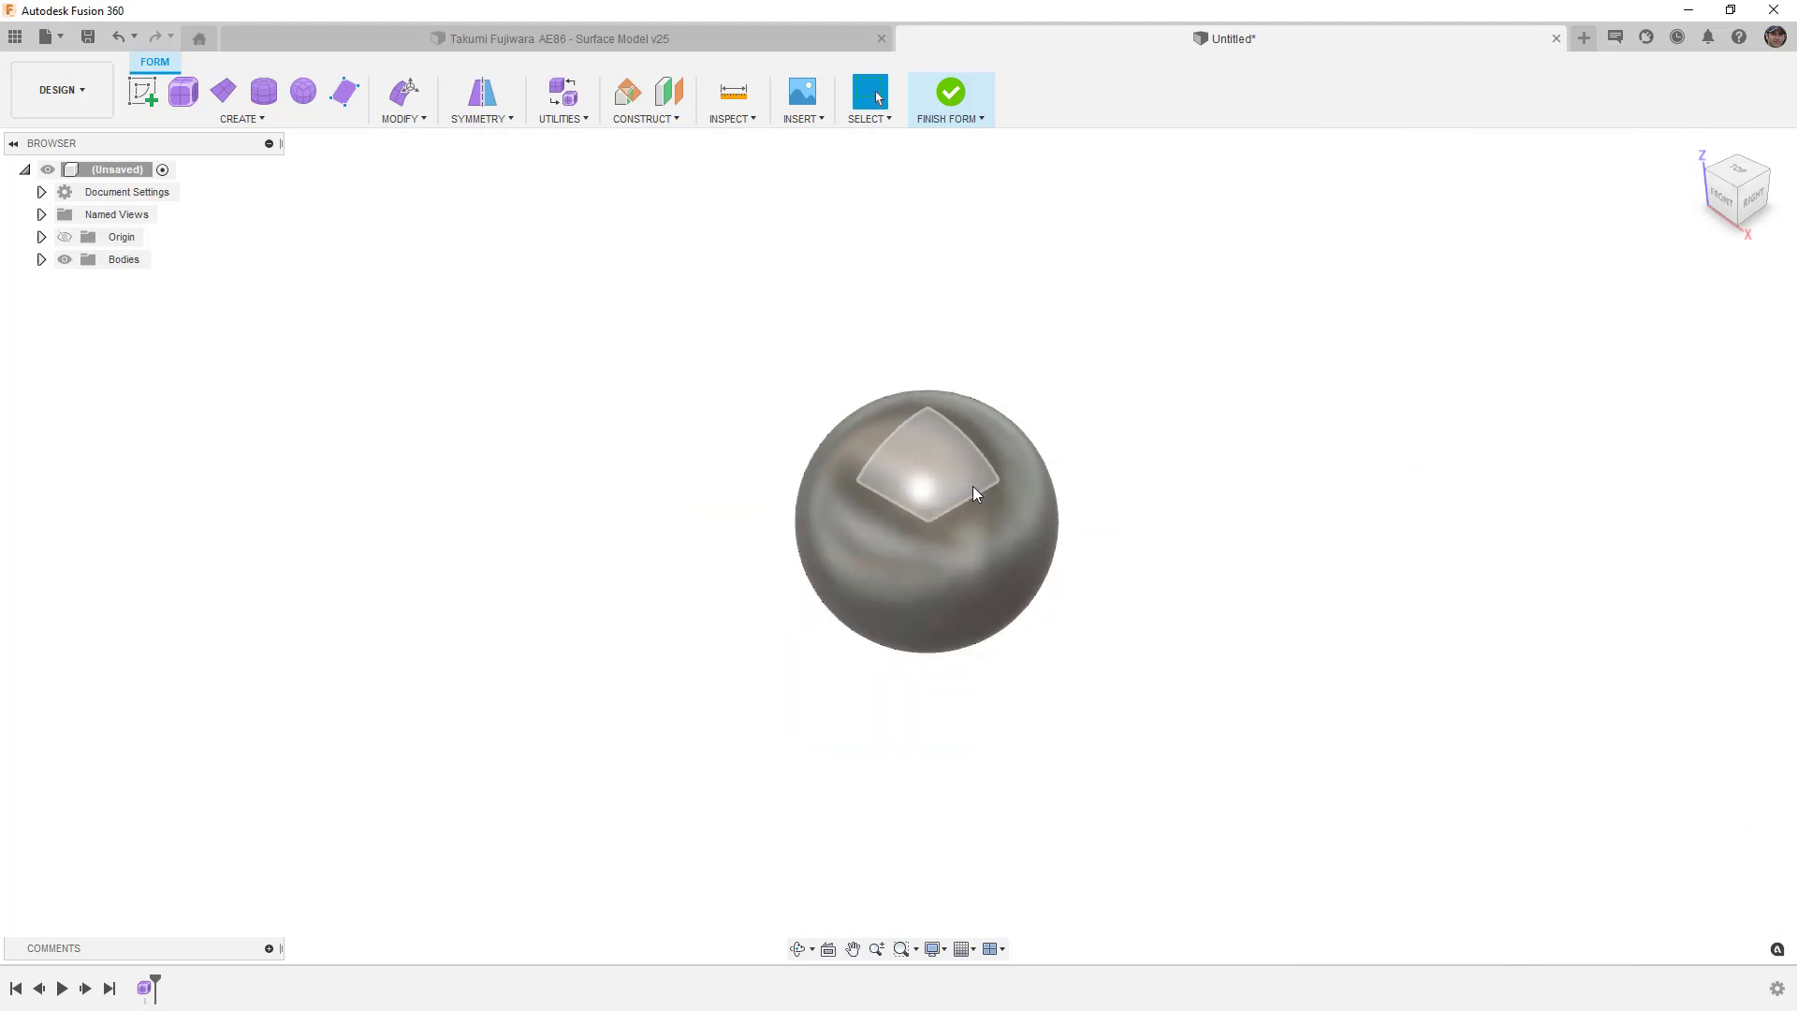
{"action": "left_click", "coordinate": [975, 506]}
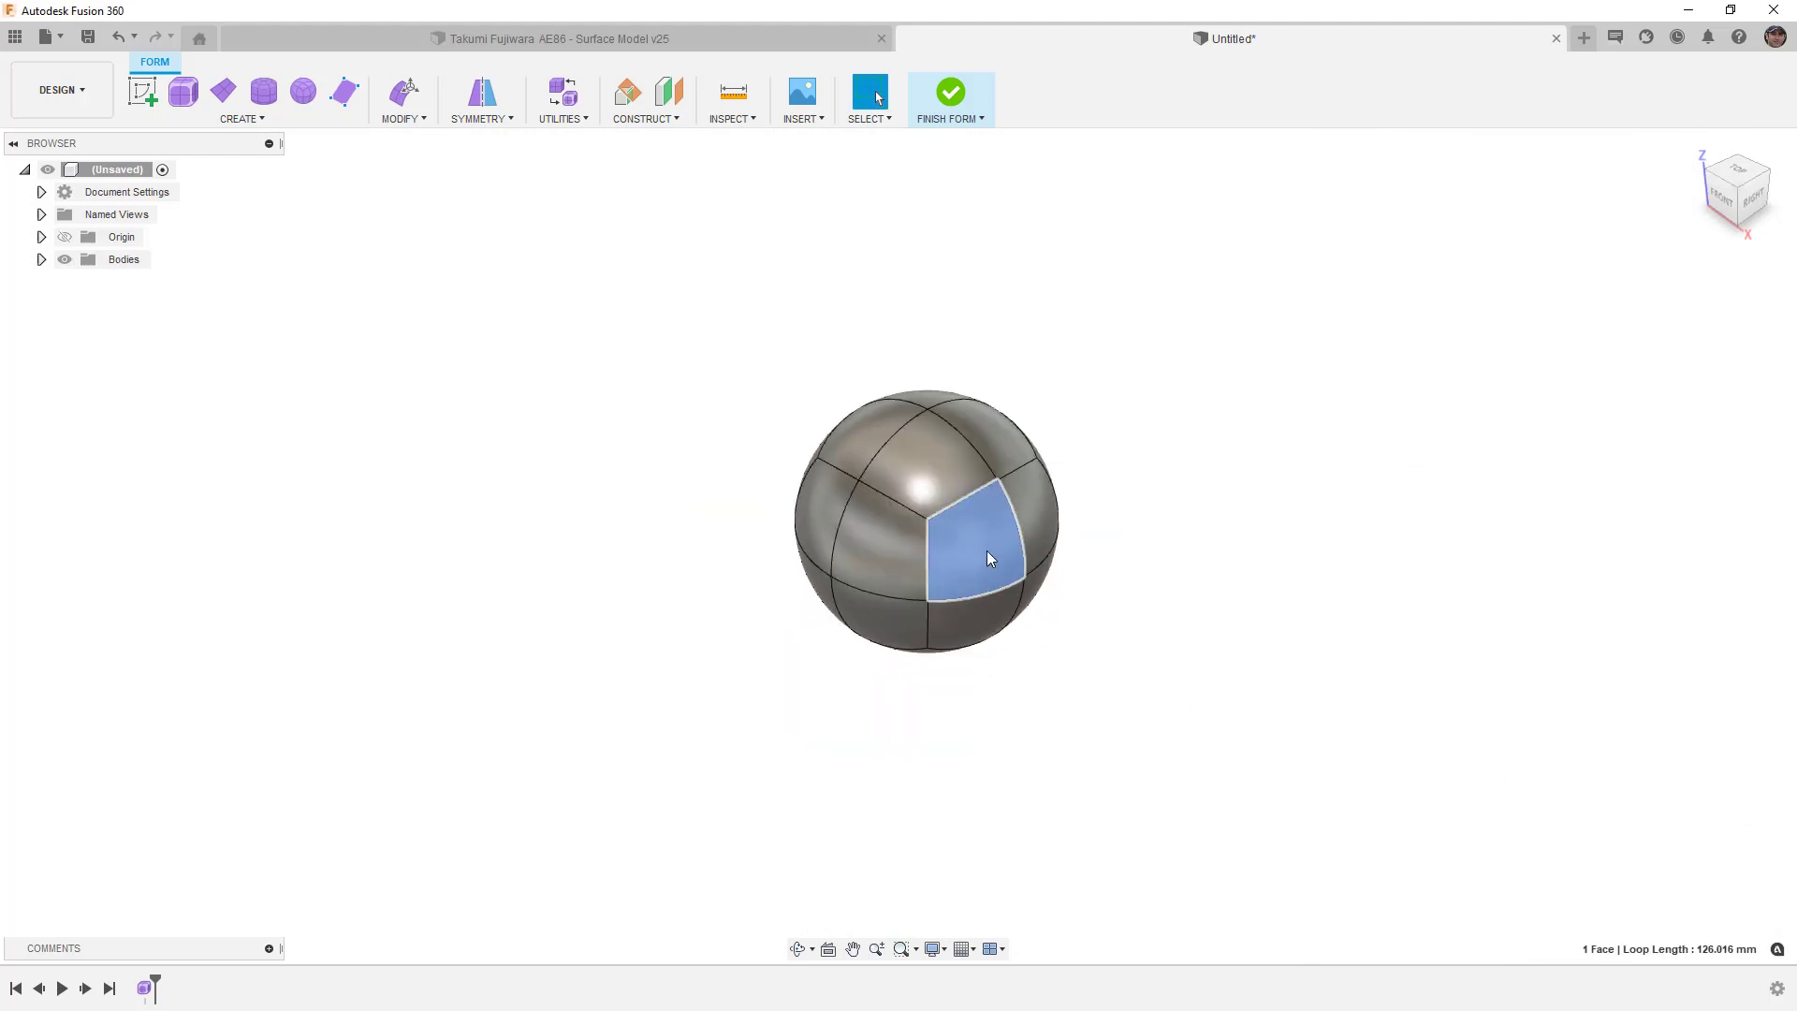
{"action": "left_click", "coordinate": [1029, 644]}
{"action": "left_click", "coordinate": [984, 607]}
{"action": "key", "text": "alt+1"}
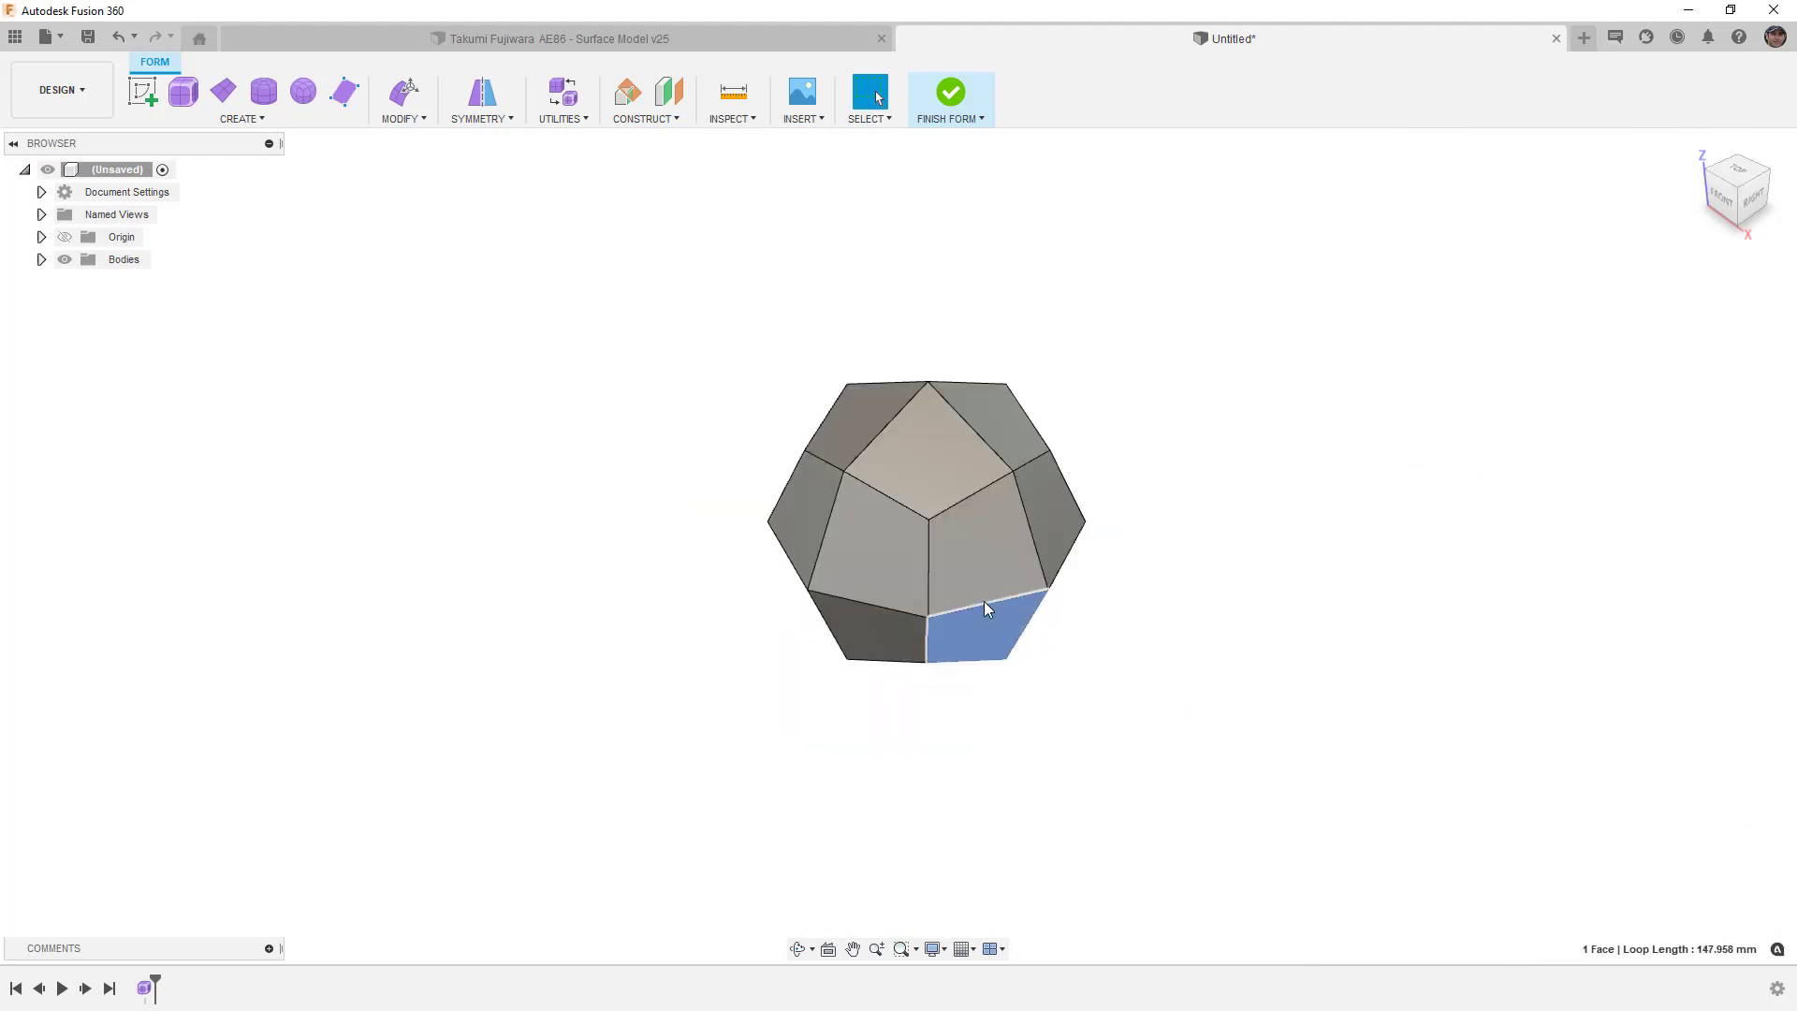
{"action": "middle_click_drag", "start_coordinate": [983, 693], "coordinate": [893, 544], "text": "shift"}
{"action": "left_click", "coordinate": [893, 573]}
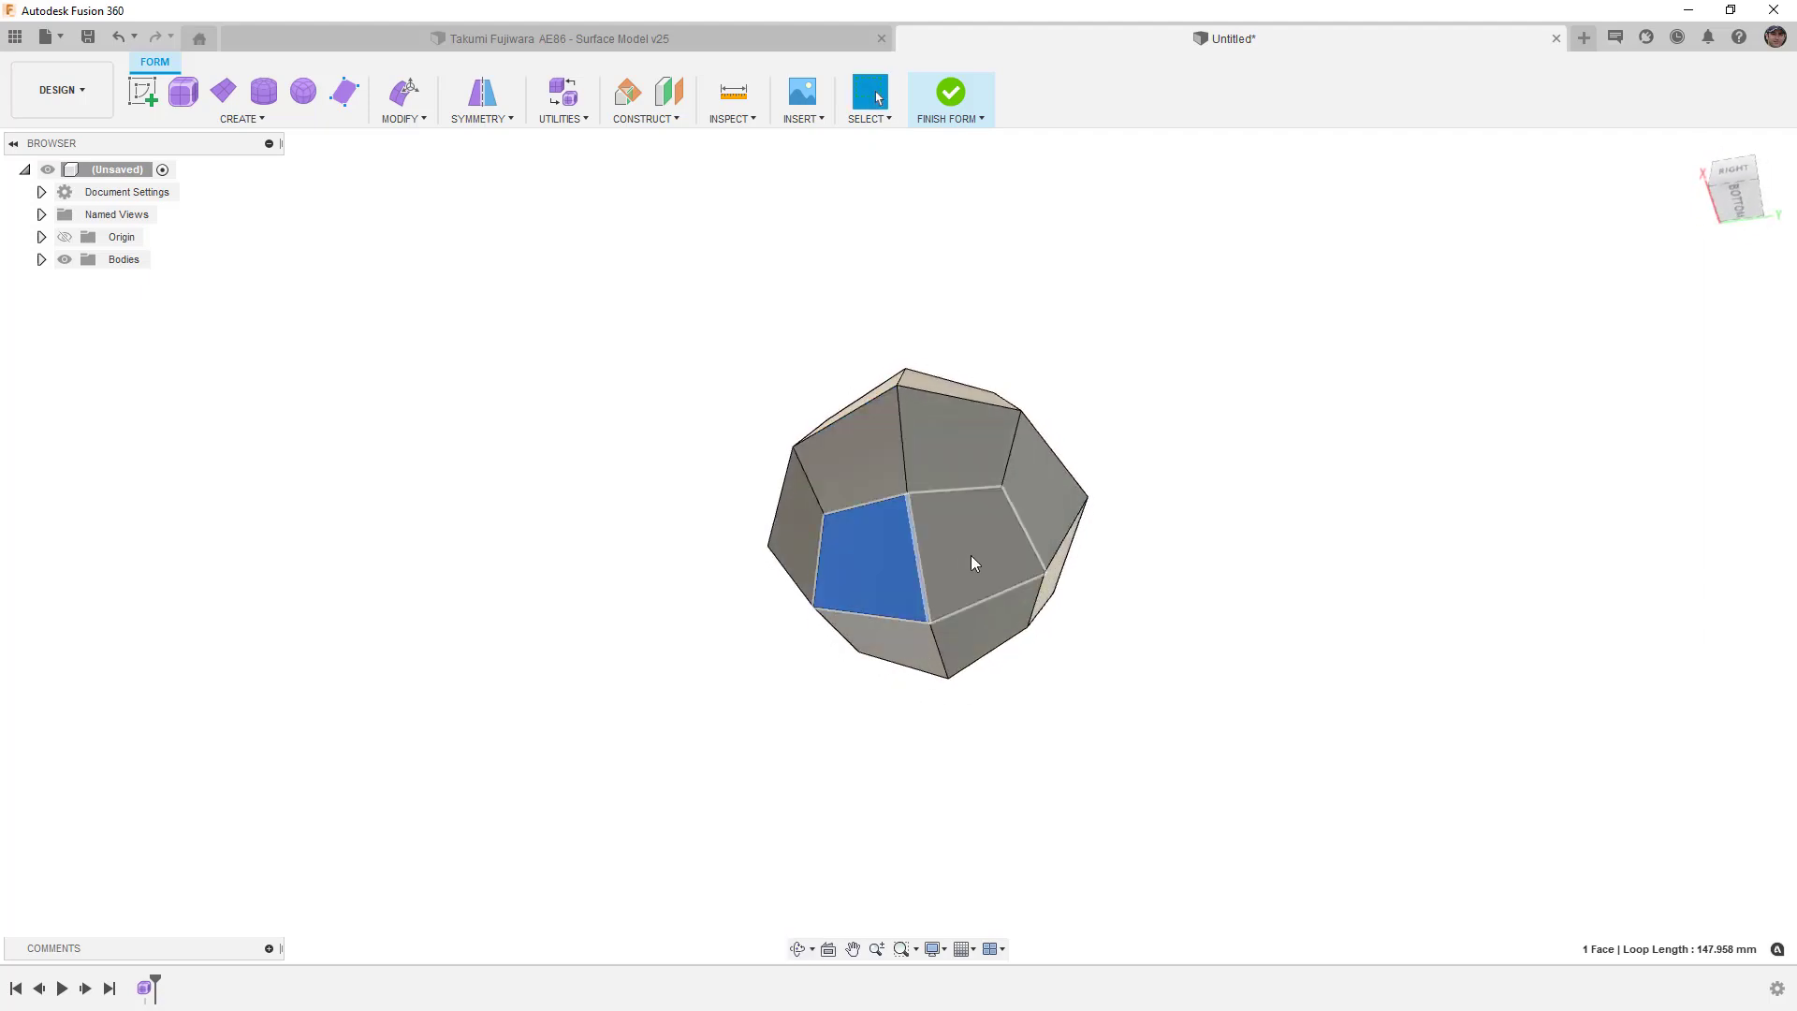
{"action": "left_click", "coordinate": [970, 554], "text": "shift"}
{"action": "left_click", "coordinate": [918, 642], "text": "shift"}
{"action": "left_click", "coordinate": [954, 639], "text": "shift"}
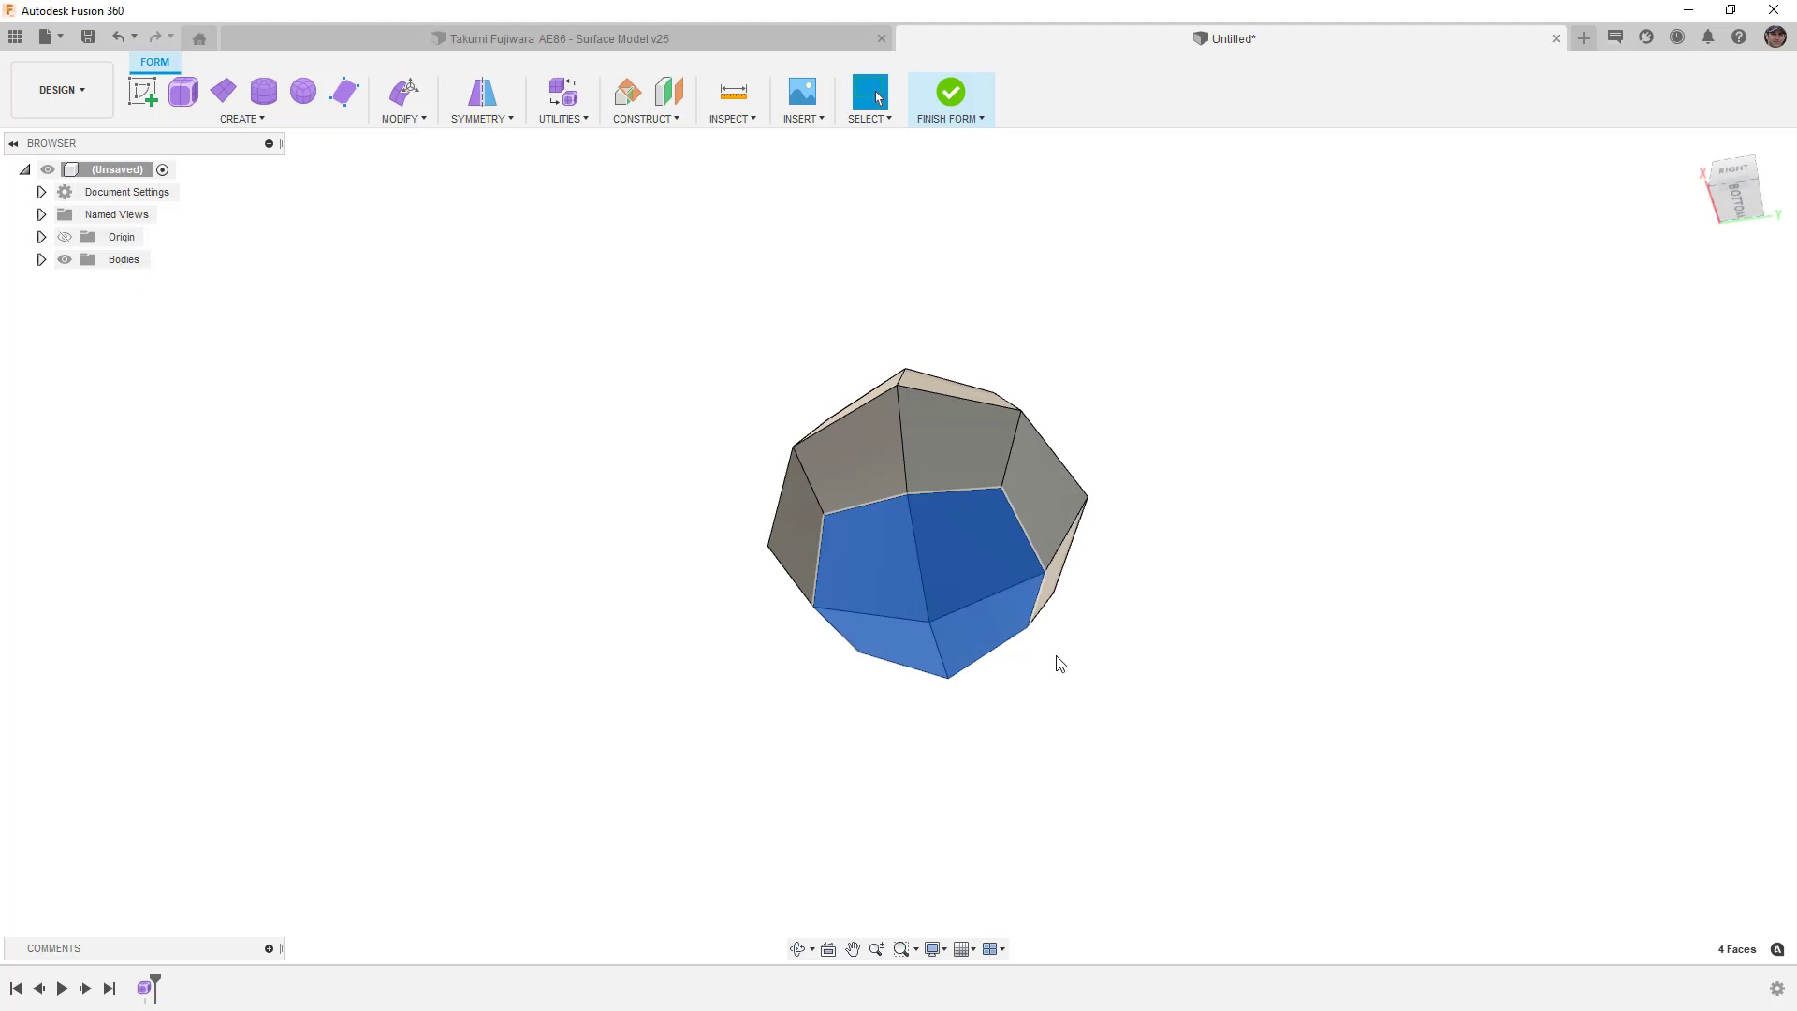
{"action": "key", "text": "Delete"}
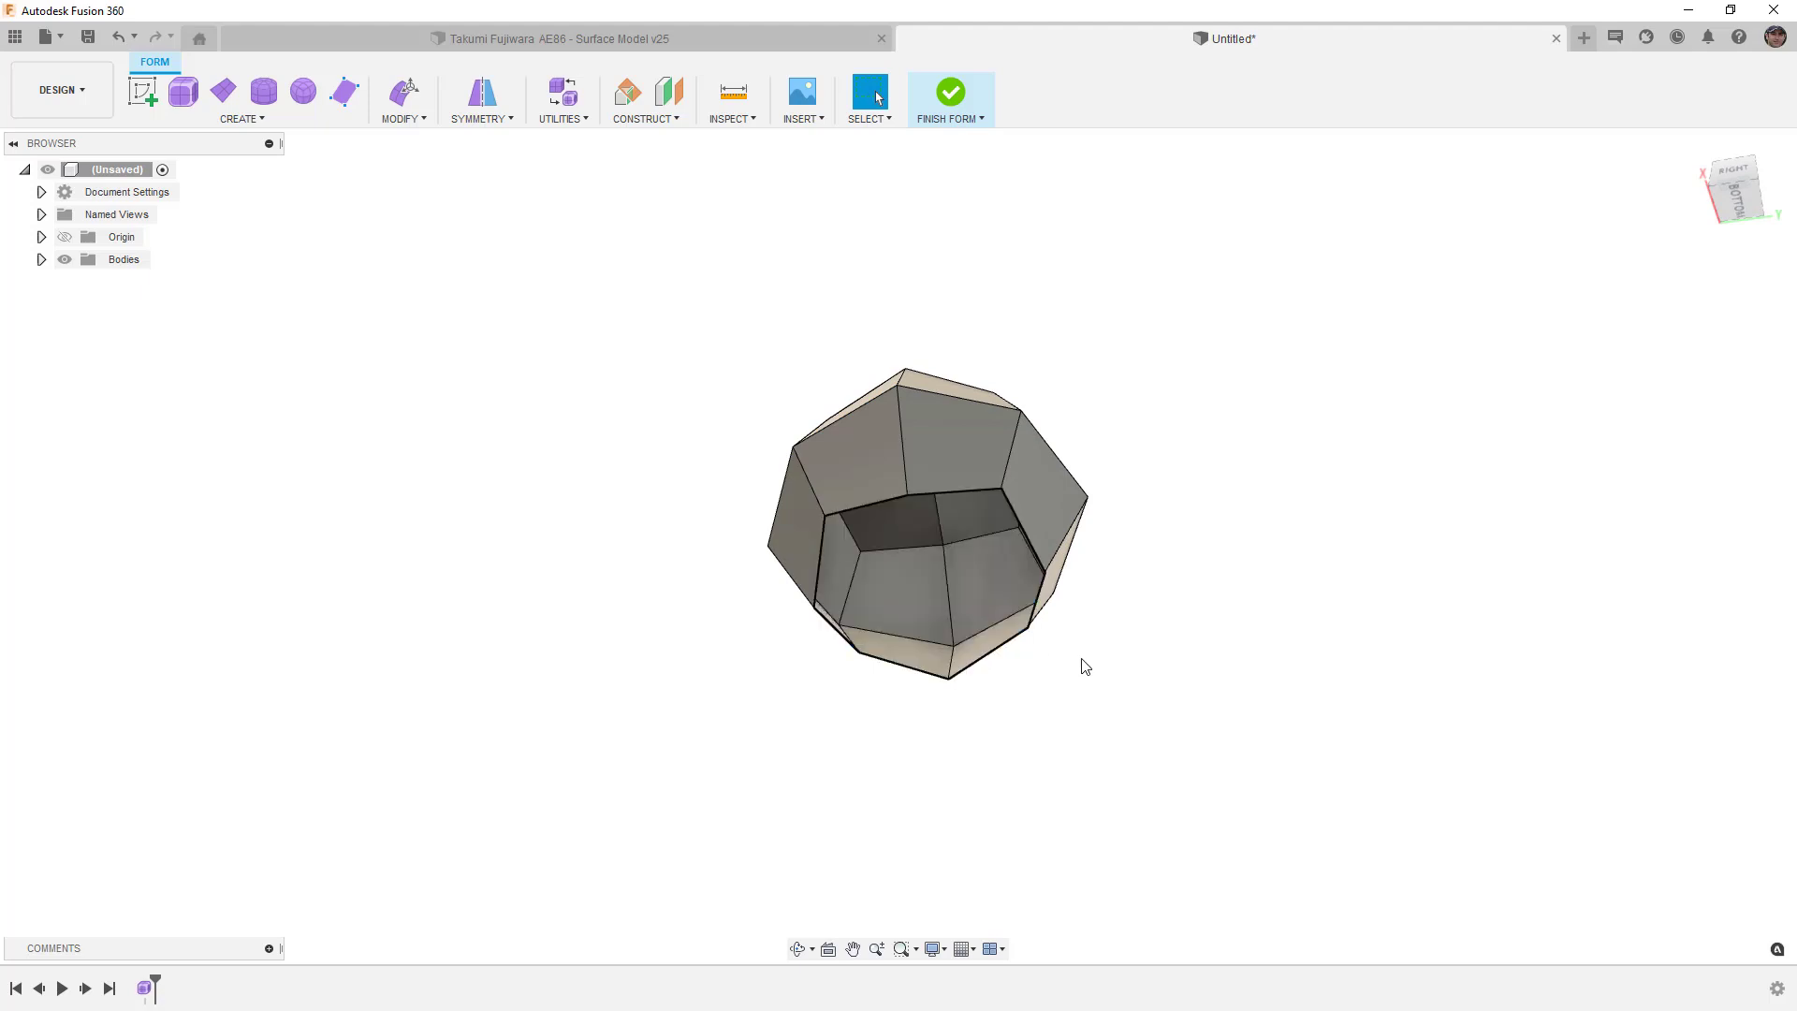
Select the hole's edge loop and scale it up with Edit Form.
{"action": "double_click", "coordinate": [923, 496]}
{"action": "middle_click_drag", "start_coordinate": [923, 496], "coordinate": [976, 559], "text": "shift"}
{"action": "left_click", "coordinate": [405, 91]}
{"action": "left_click_drag", "start_coordinate": [956, 608], "coordinate": [961, 676]}
{"action": "middle_click_drag", "start_coordinate": [961, 676], "coordinate": [917, 612], "text": "shift"}
In smooth display, move the edge loop downward and accept the form edits.
{"action": "key", "text": "alt+3"}
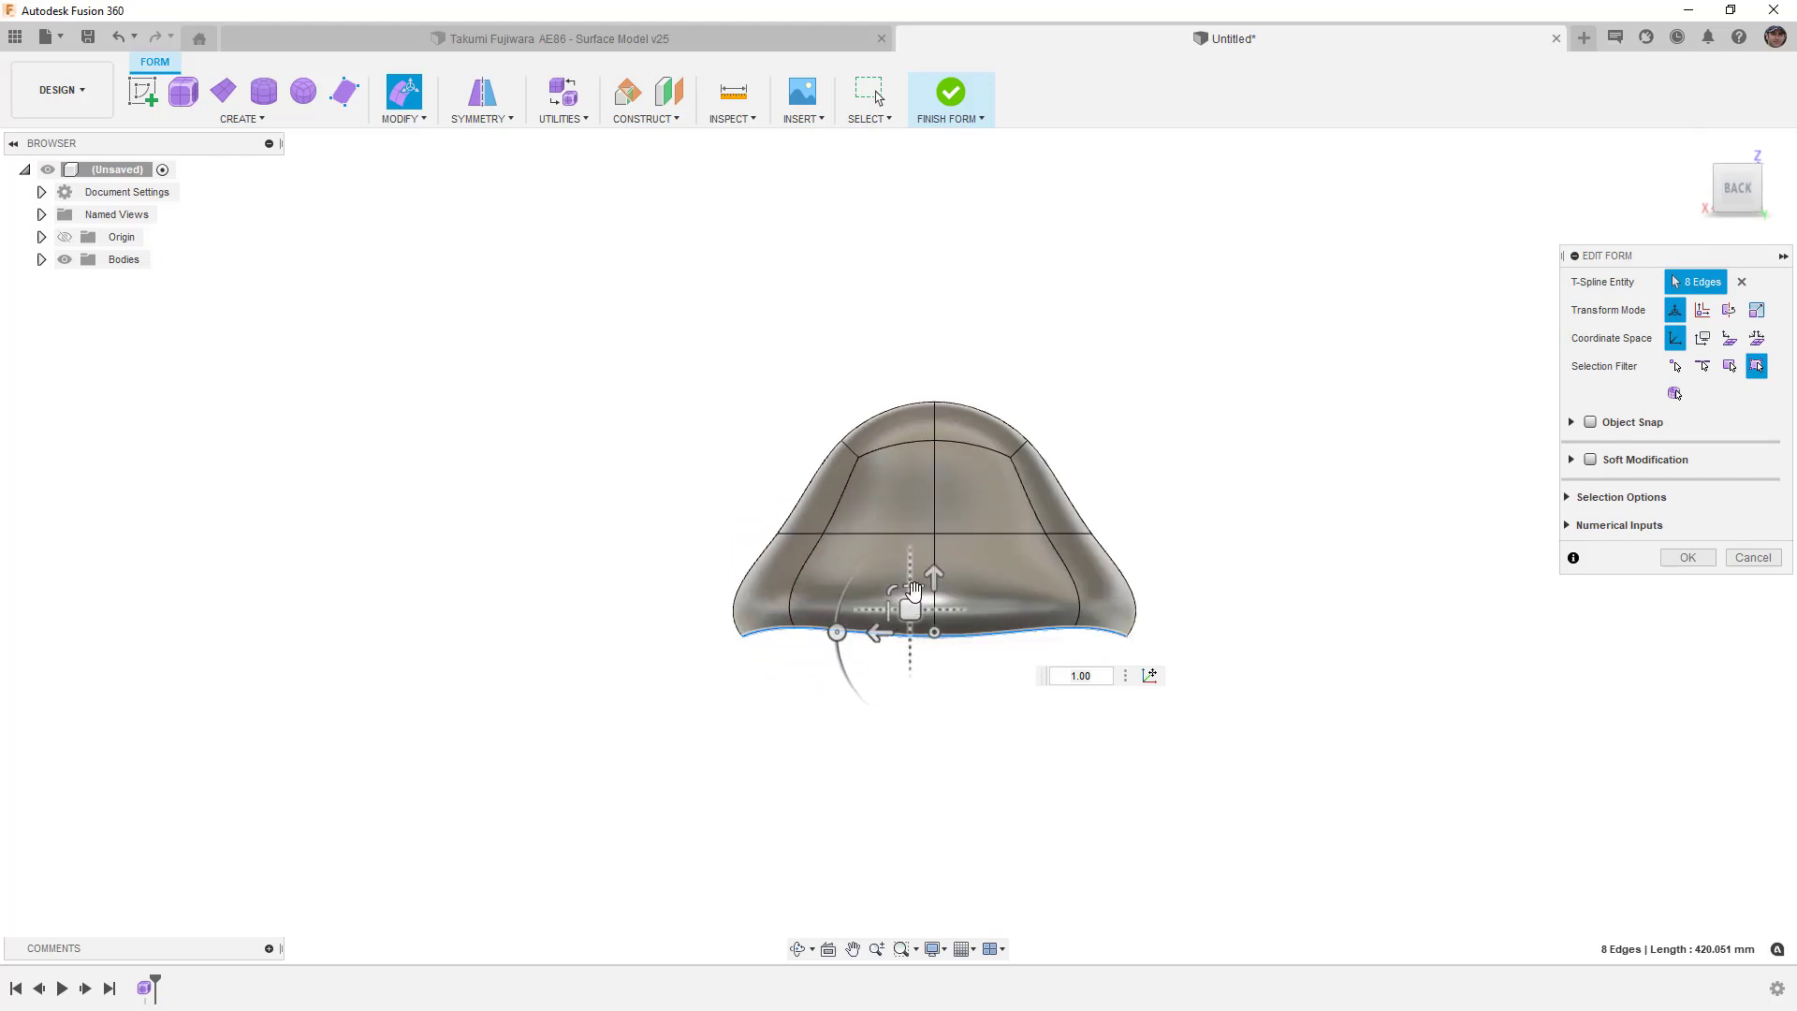
{"action": "left_click_drag", "start_coordinate": [944, 635], "coordinate": [923, 497]}
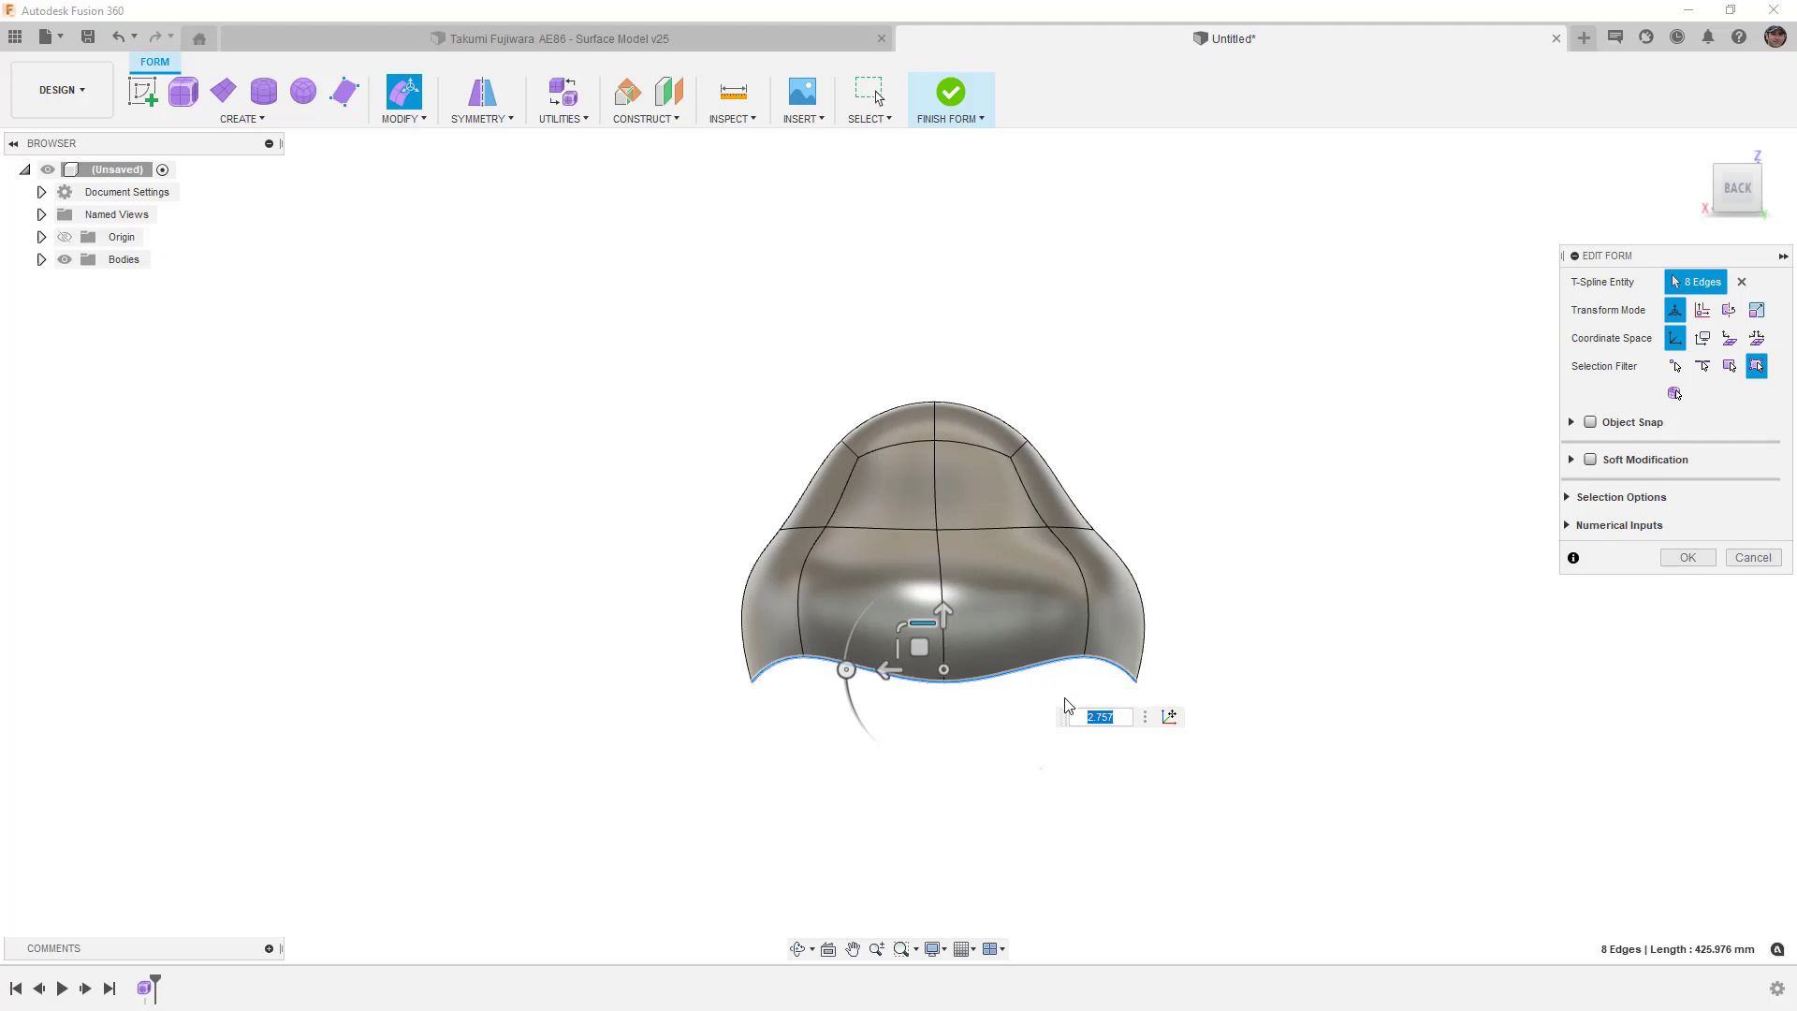
{"action": "left_click", "coordinate": [1033, 739]}
{"action": "scroll", "coordinate": [974, 711], "scroll_direction": "up", "scroll_amount": 4}
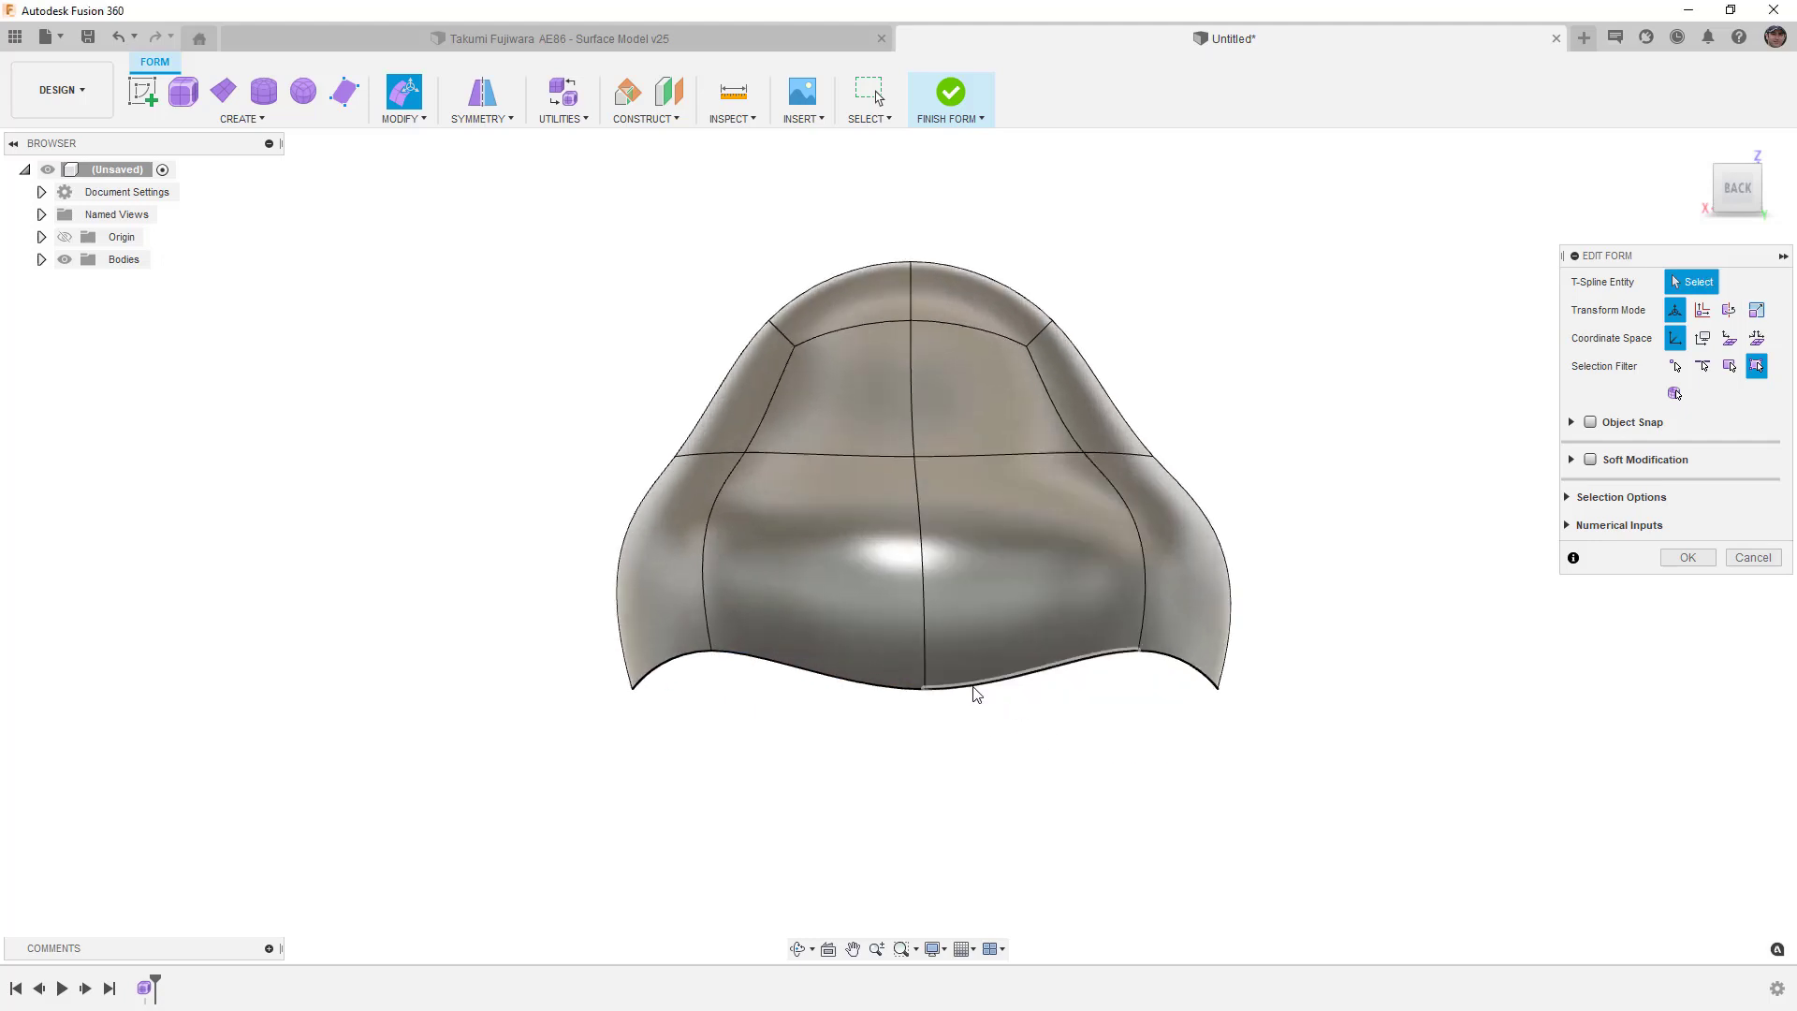
{"action": "middle_click_drag", "start_coordinate": [964, 720], "coordinate": [932, 716], "text": "shift"}
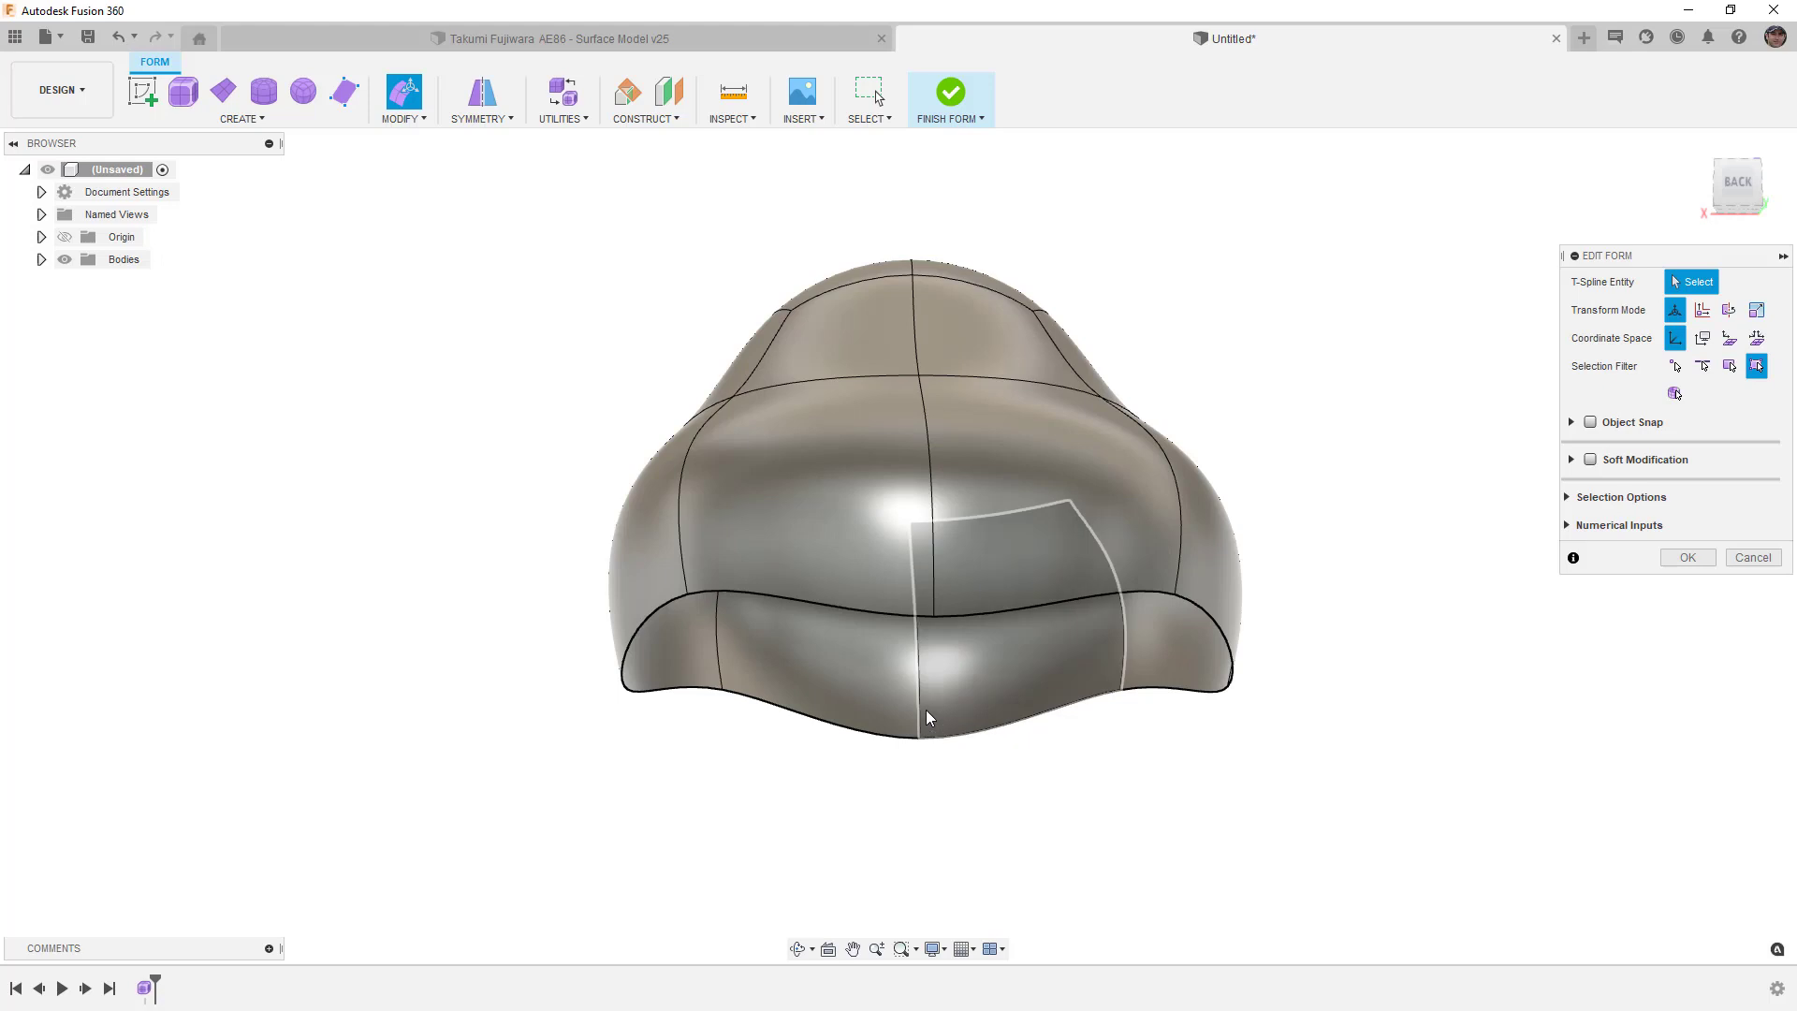
{"action": "left_click", "coordinate": [1687, 557]}
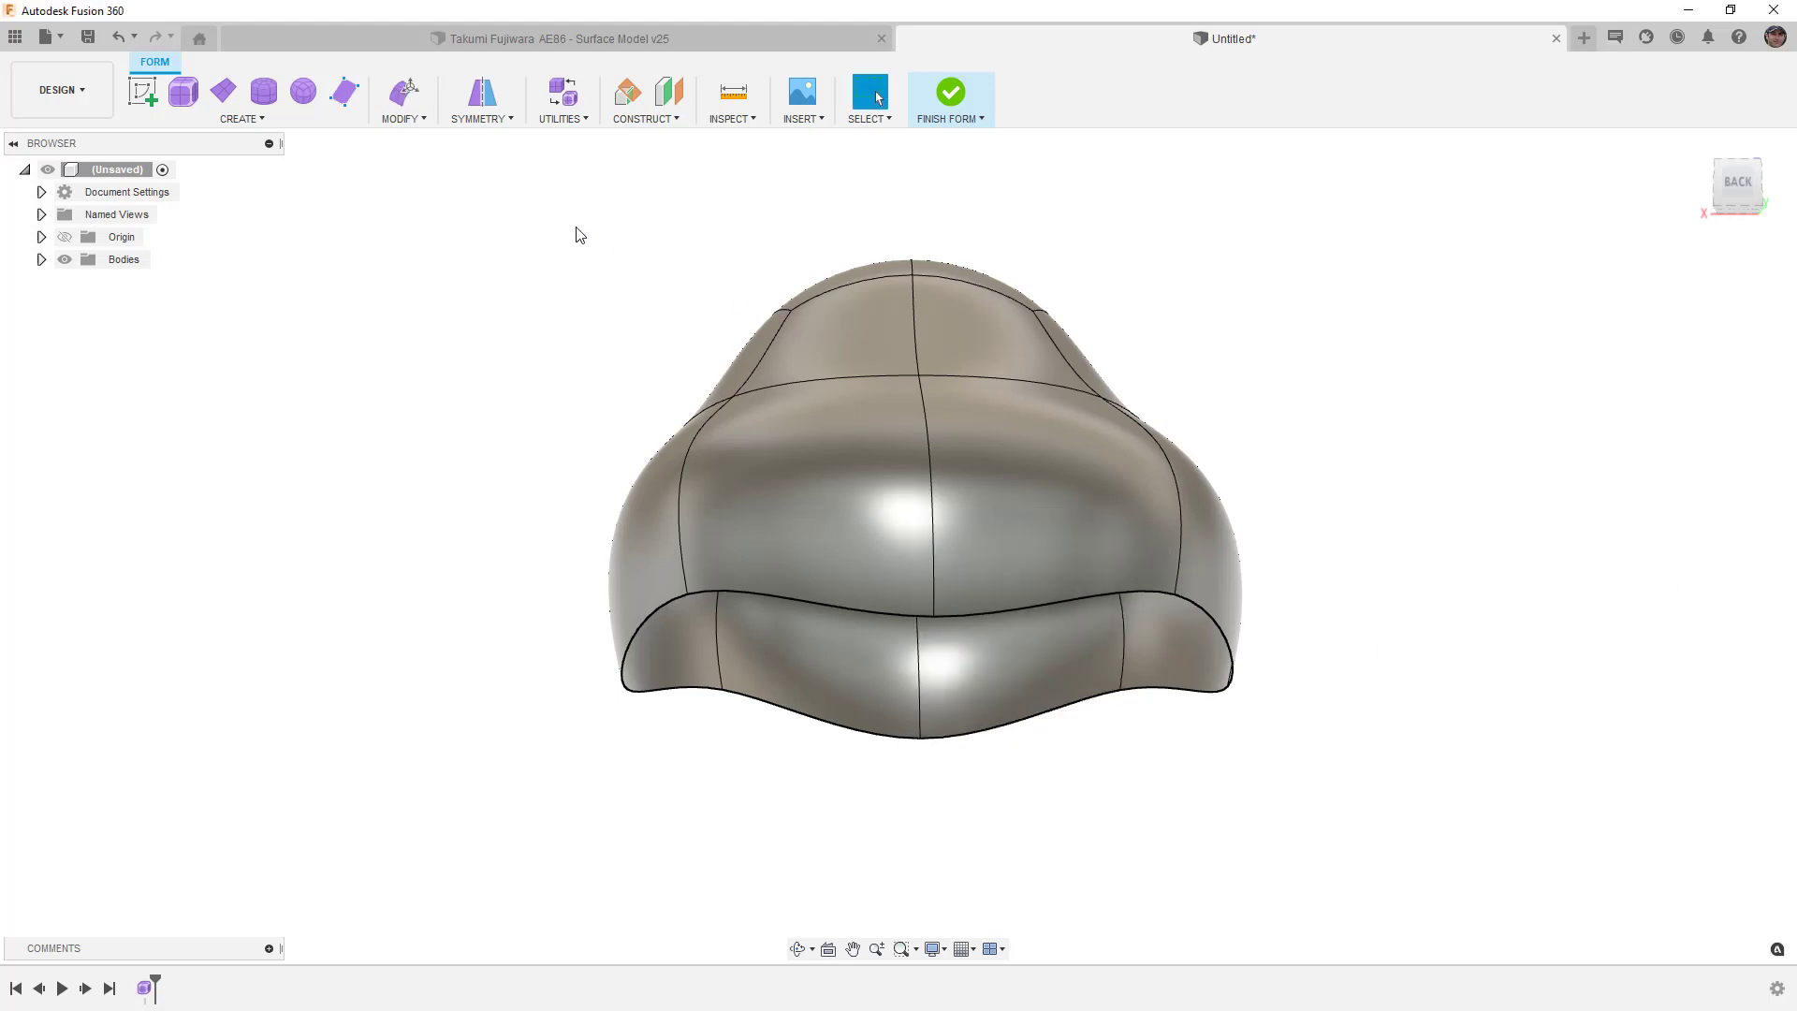
Start a Flatten with its Direction set to Fit.
{"action": "left_click", "coordinate": [401, 114]}
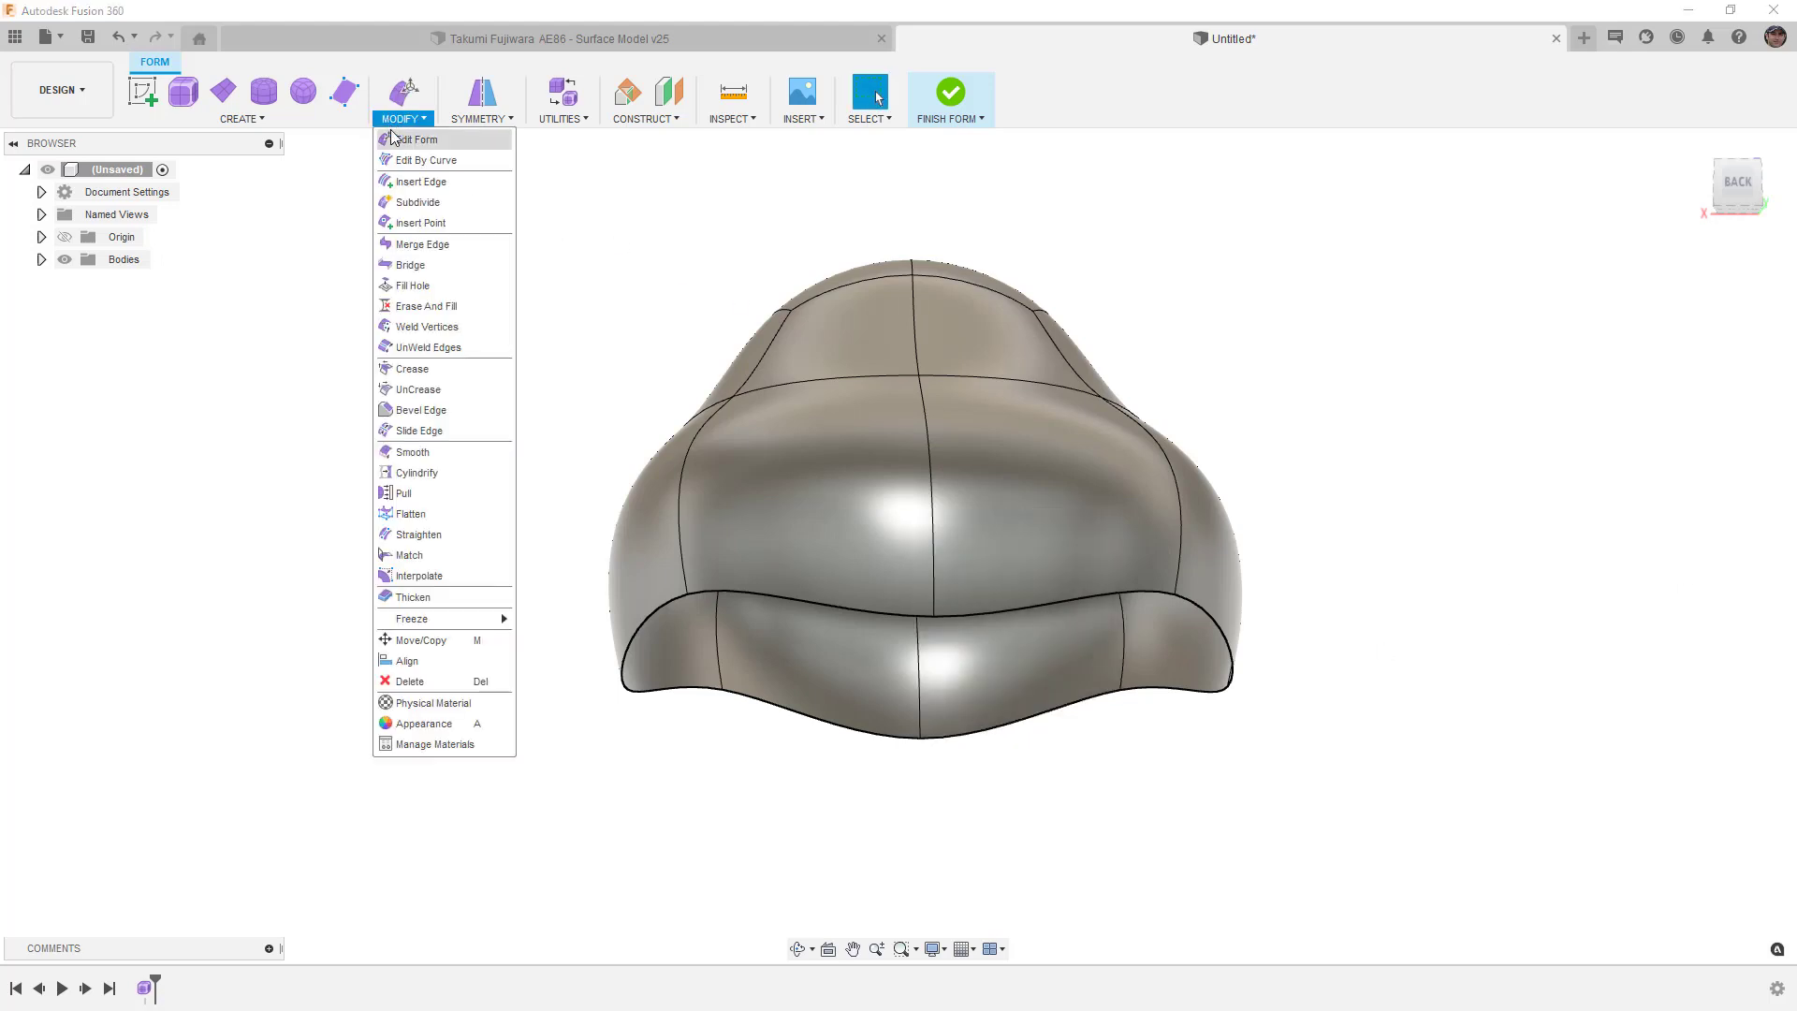
{"action": "left_click", "coordinate": [422, 520]}
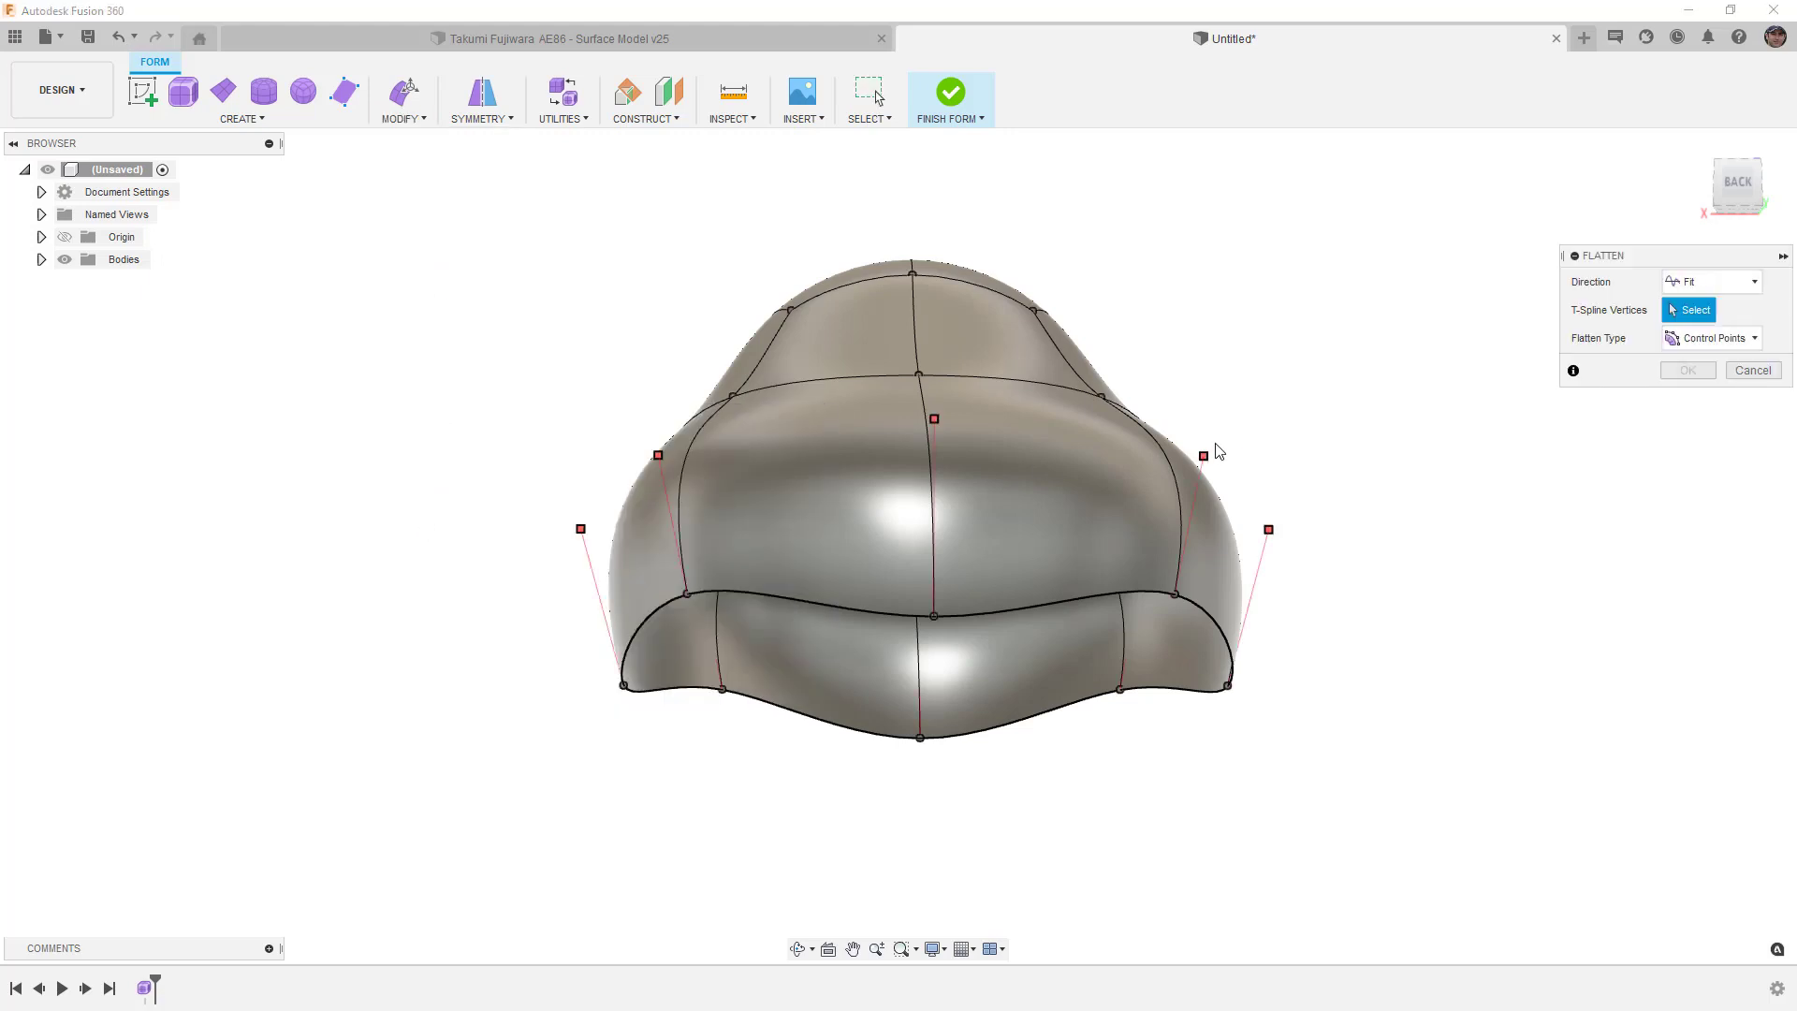
{"action": "left_click", "coordinate": [1725, 284]}
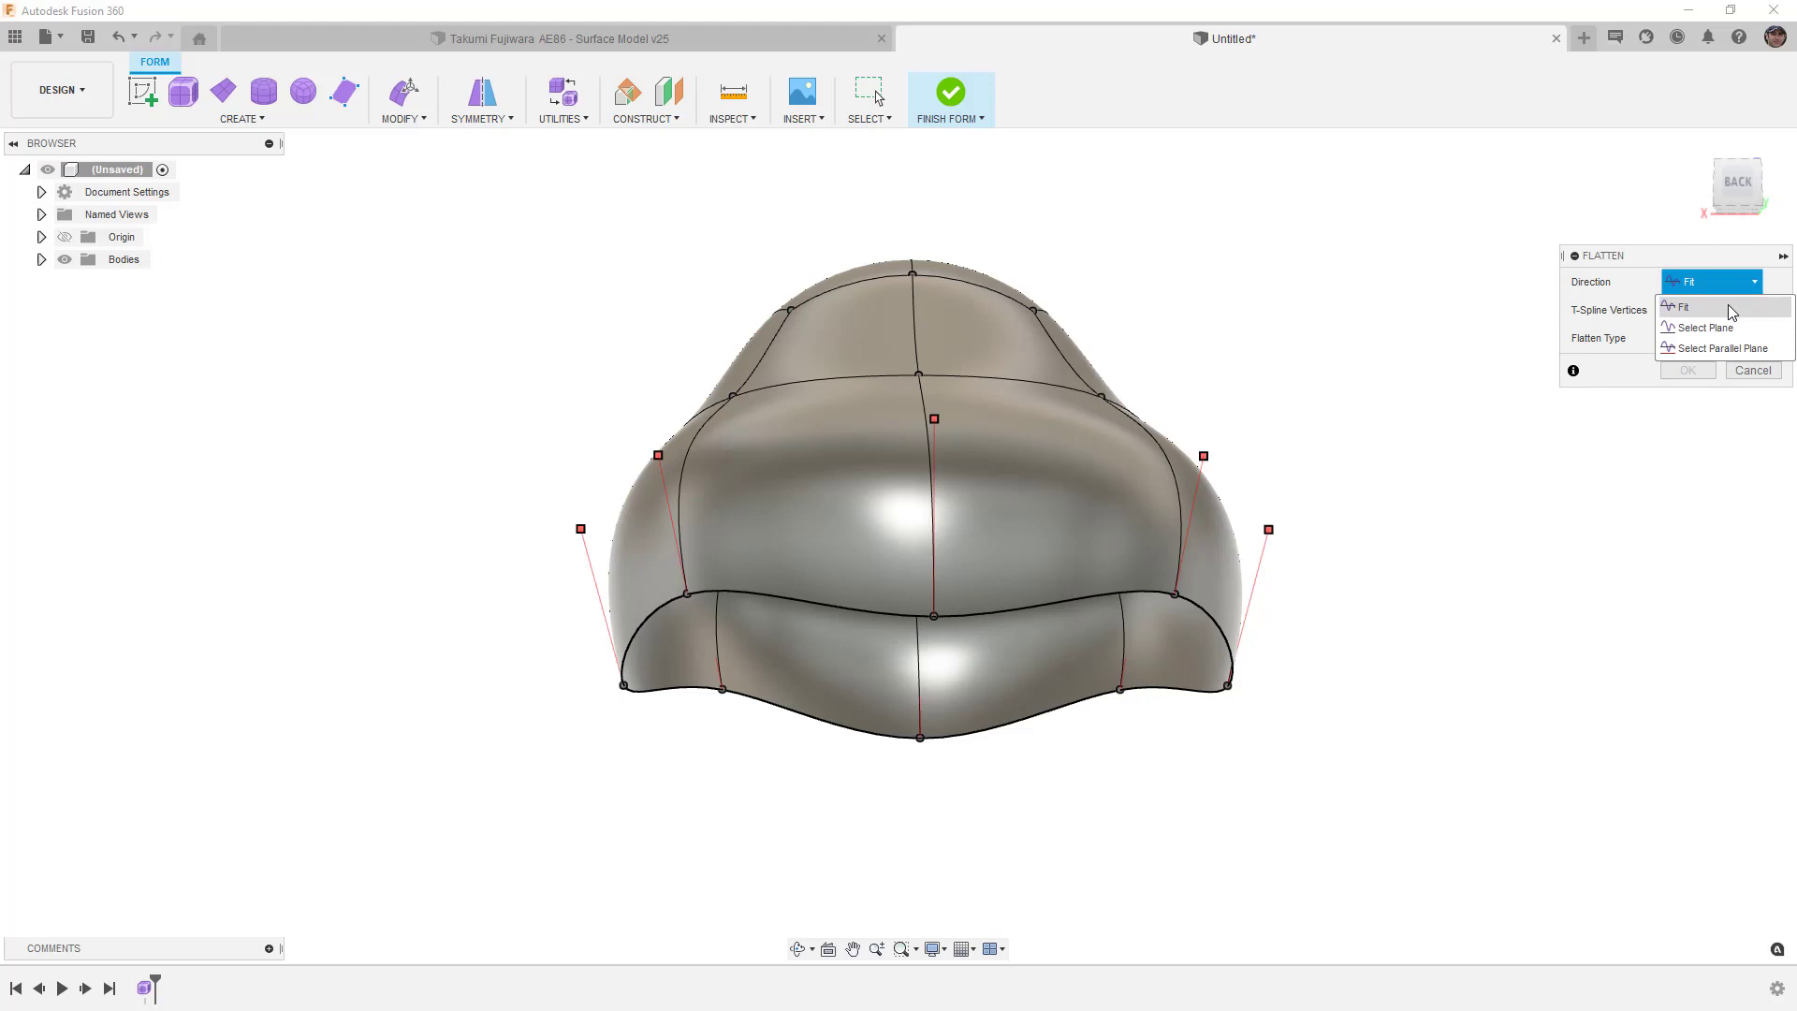
{"action": "left_click", "coordinate": [1728, 306]}
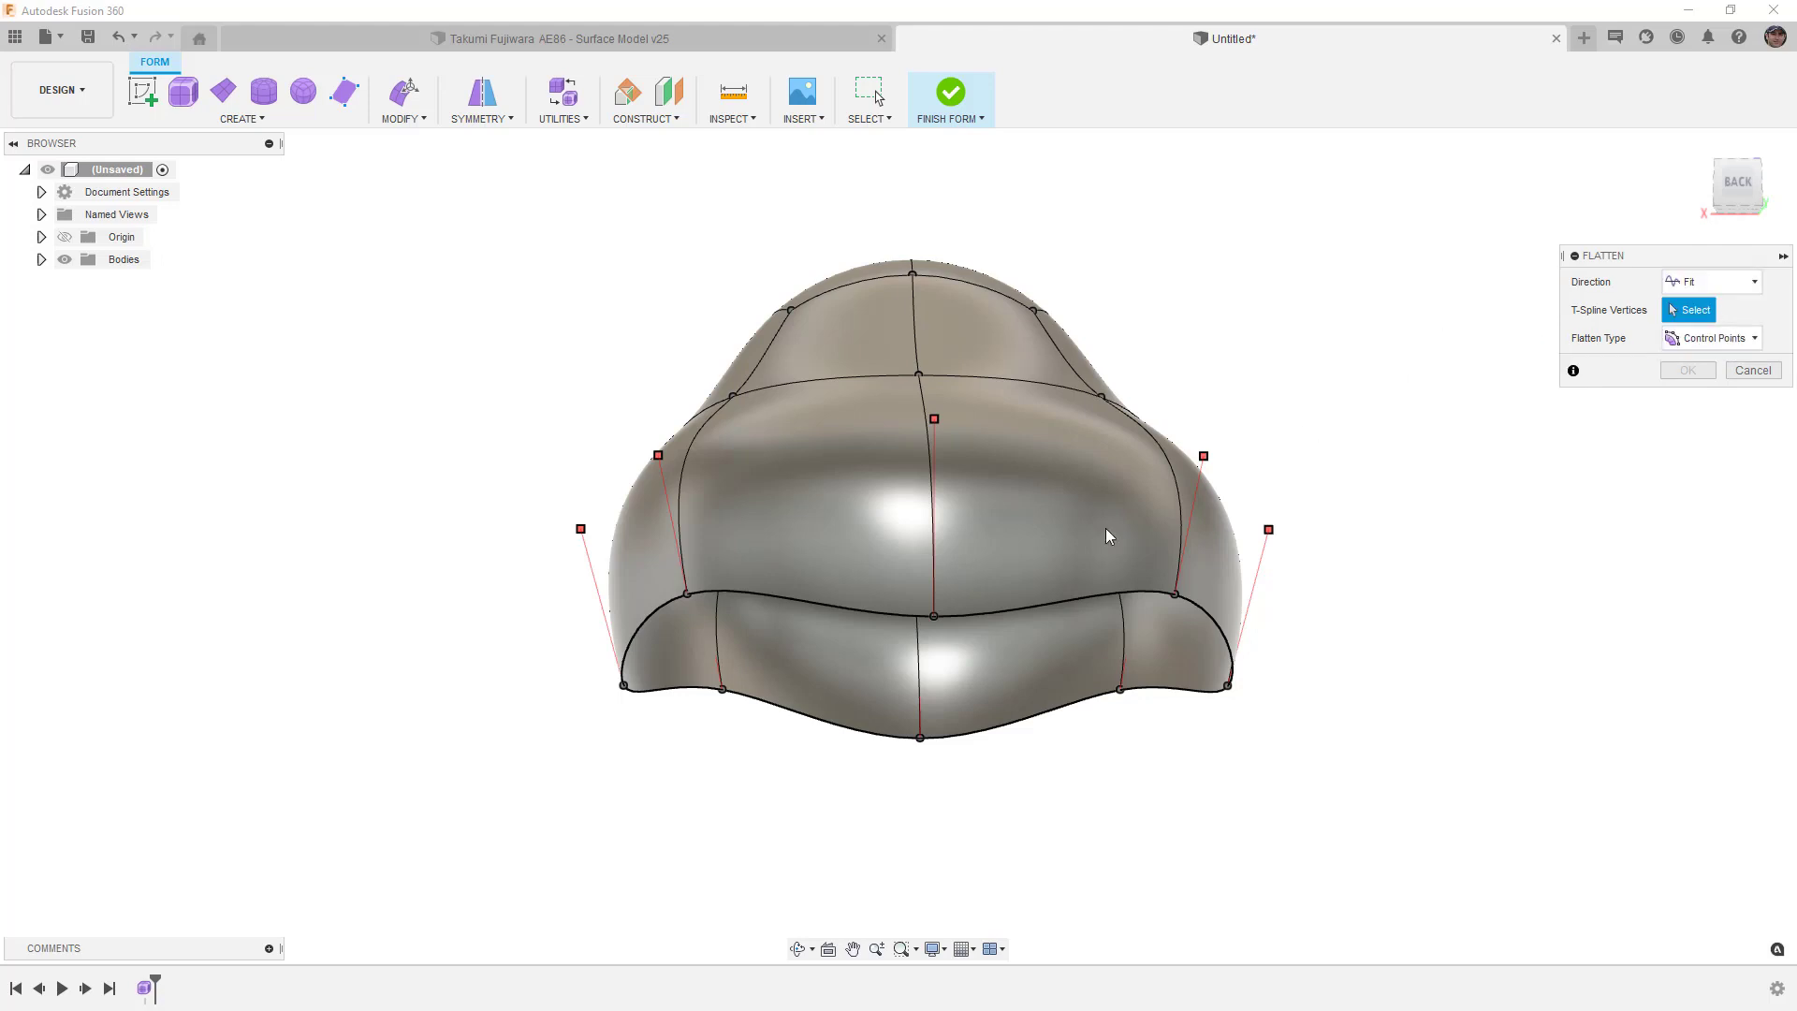
{"action": "middle_click_drag", "start_coordinate": [1063, 548], "coordinate": [973, 612], "text": "shift"}
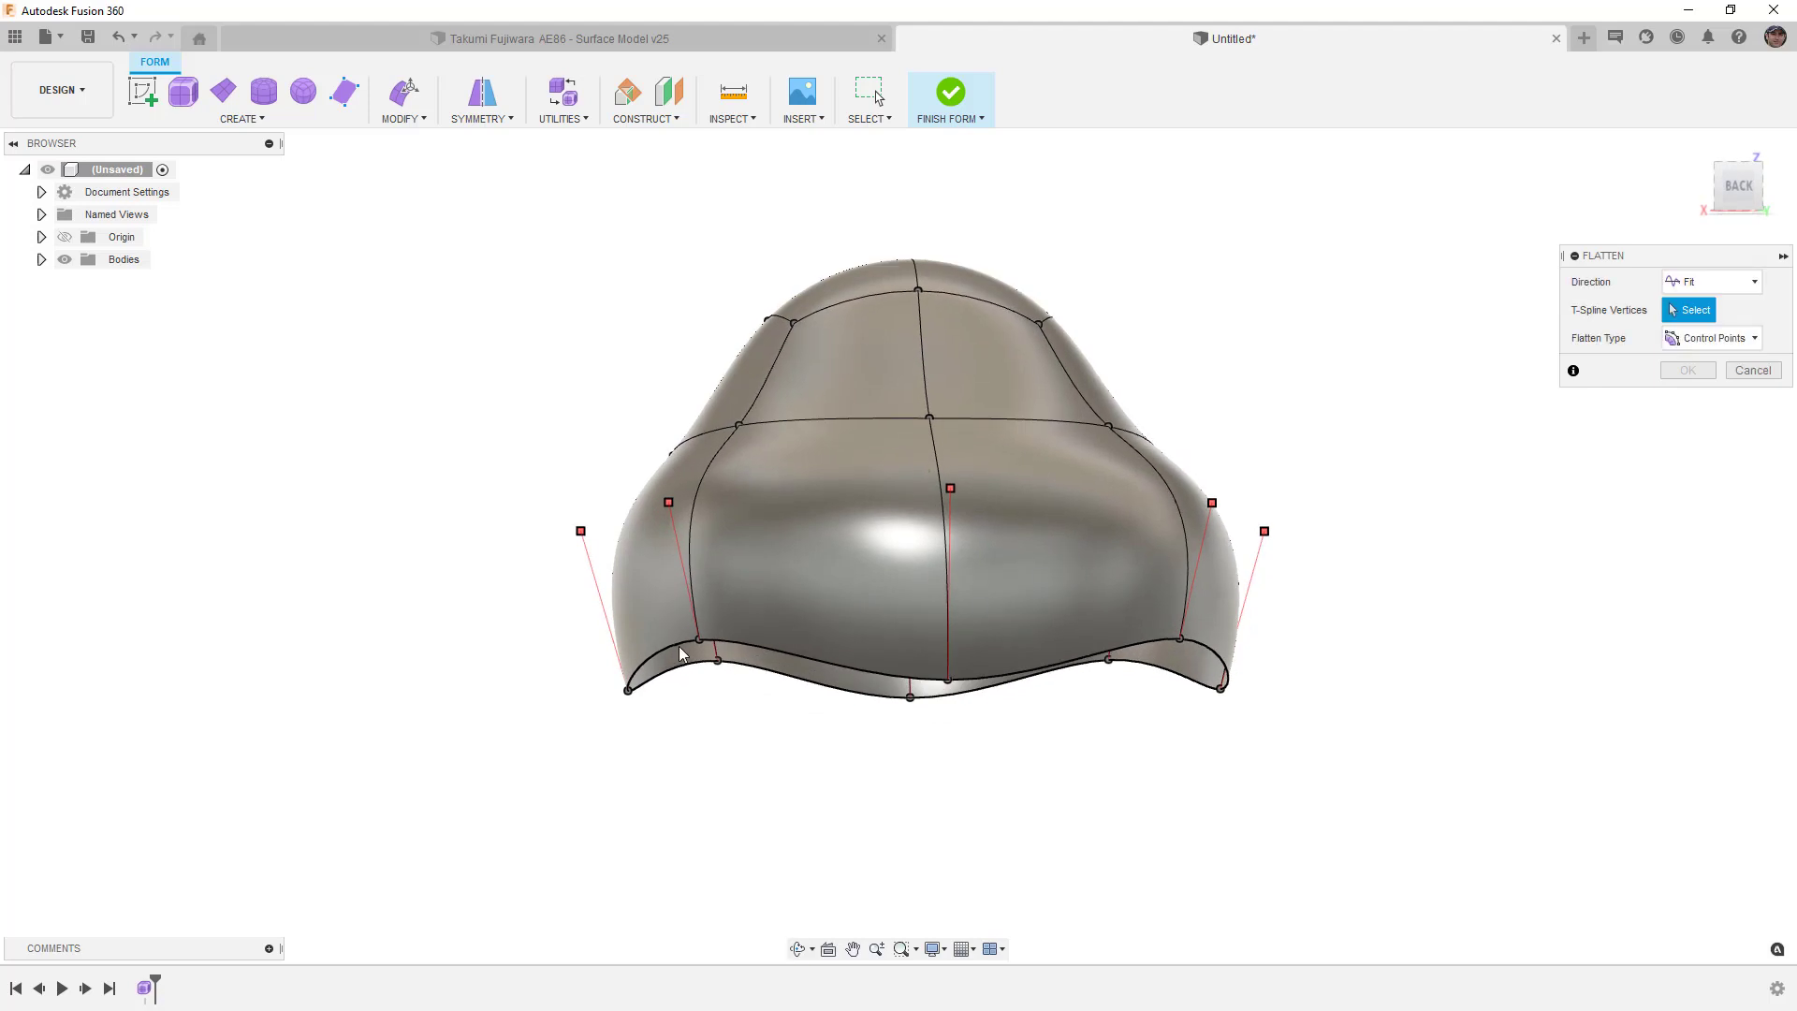
Pick eight rim vertices to flatten, then clear the vertex selection.
{"action": "left_click", "coordinate": [628, 692]}
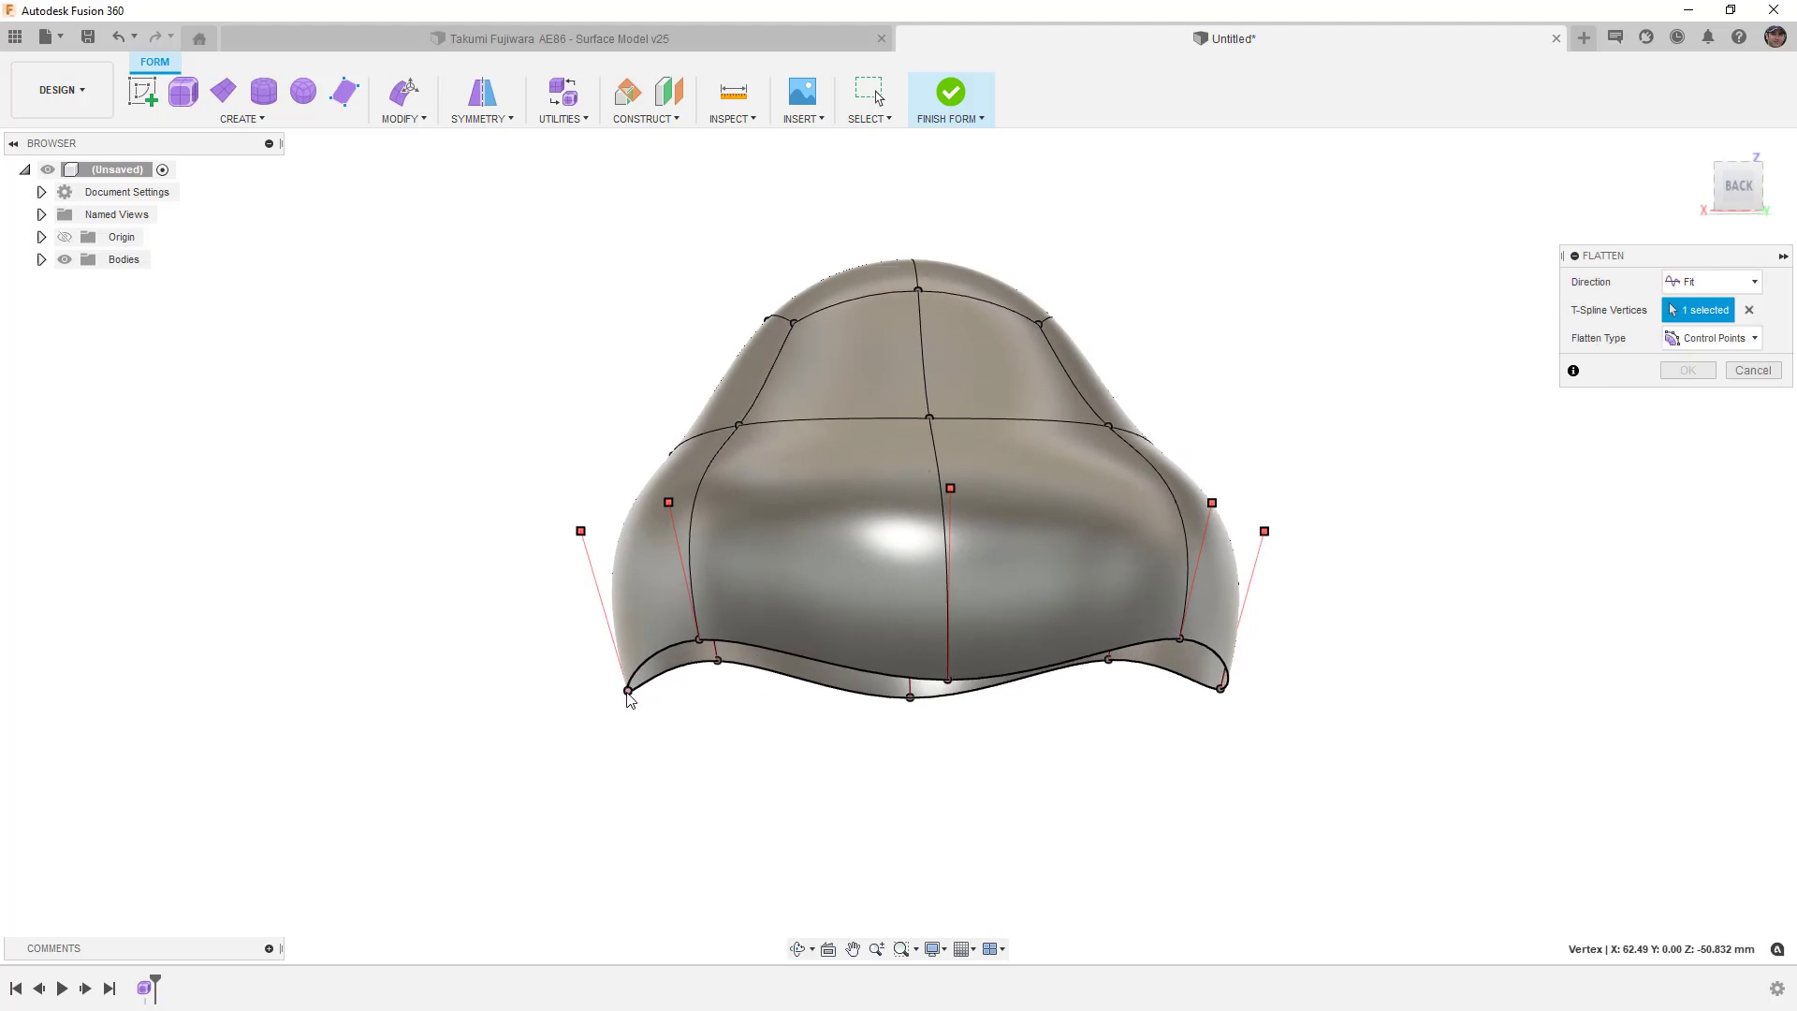
{"action": "left_click", "coordinate": [1222, 691]}
{"action": "left_click", "coordinate": [911, 698]}
{"action": "left_click", "coordinate": [948, 682]}
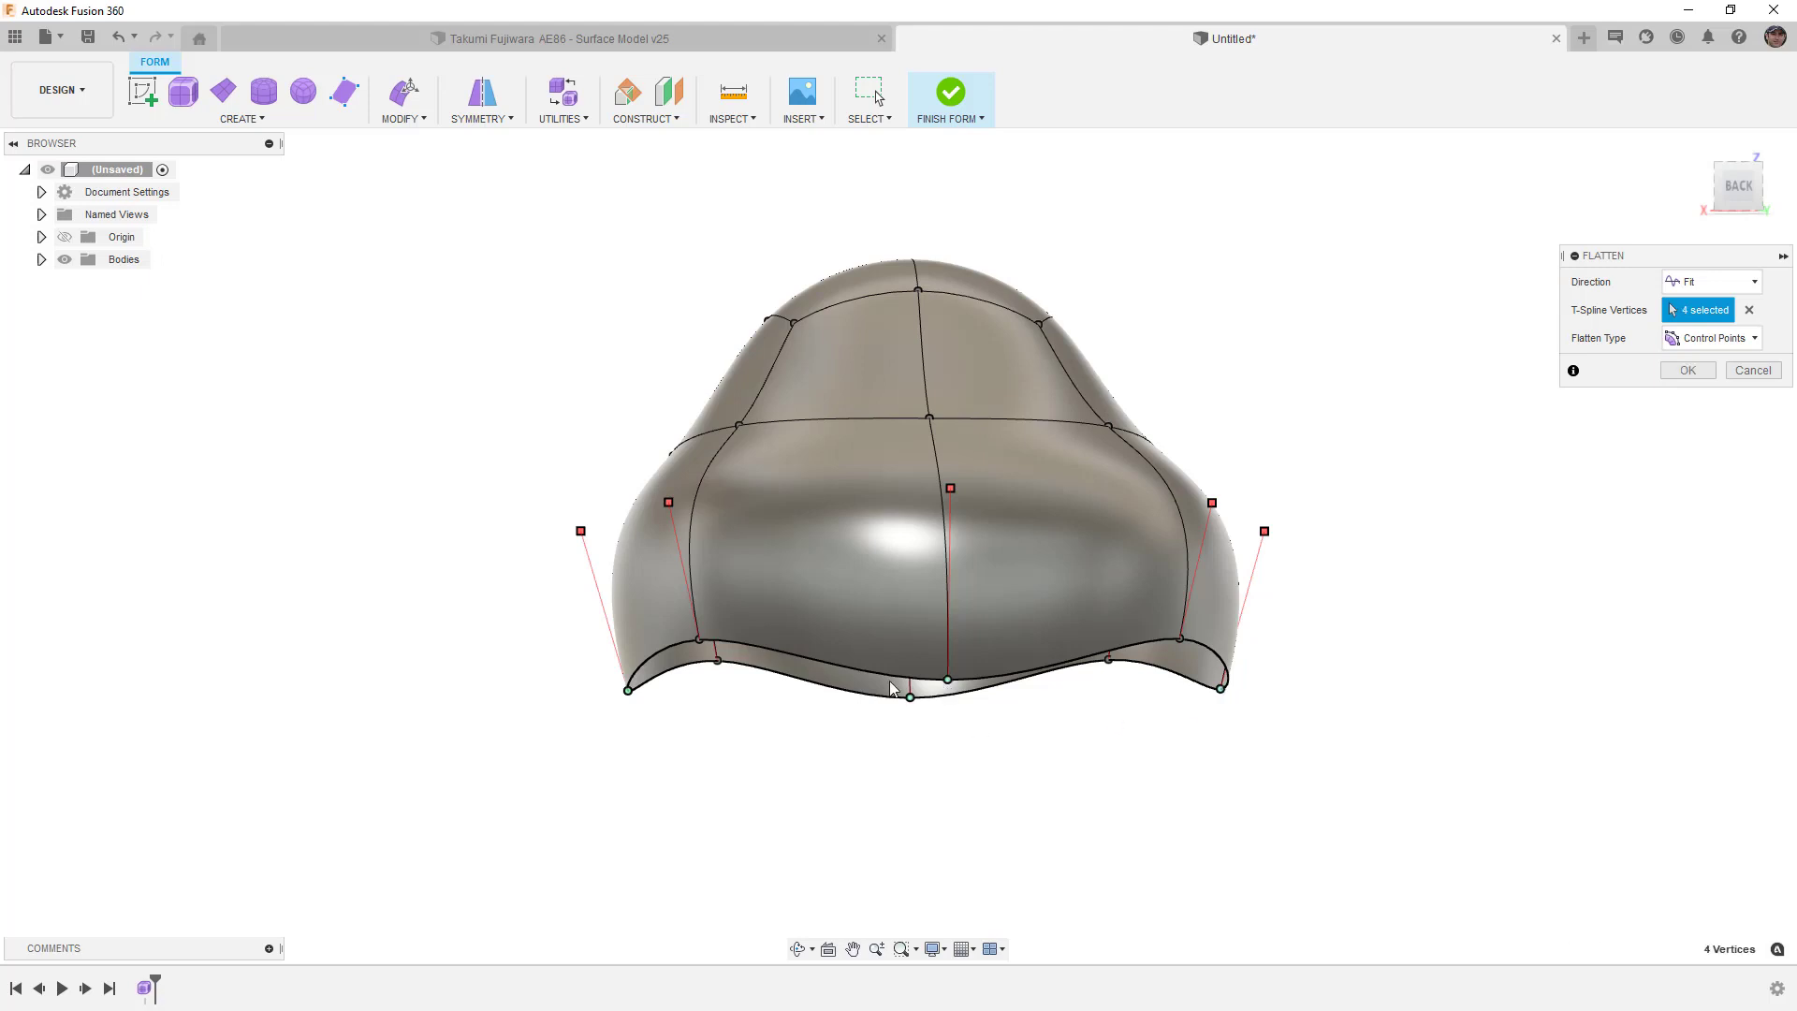
{"action": "left_click", "coordinate": [699, 640]}
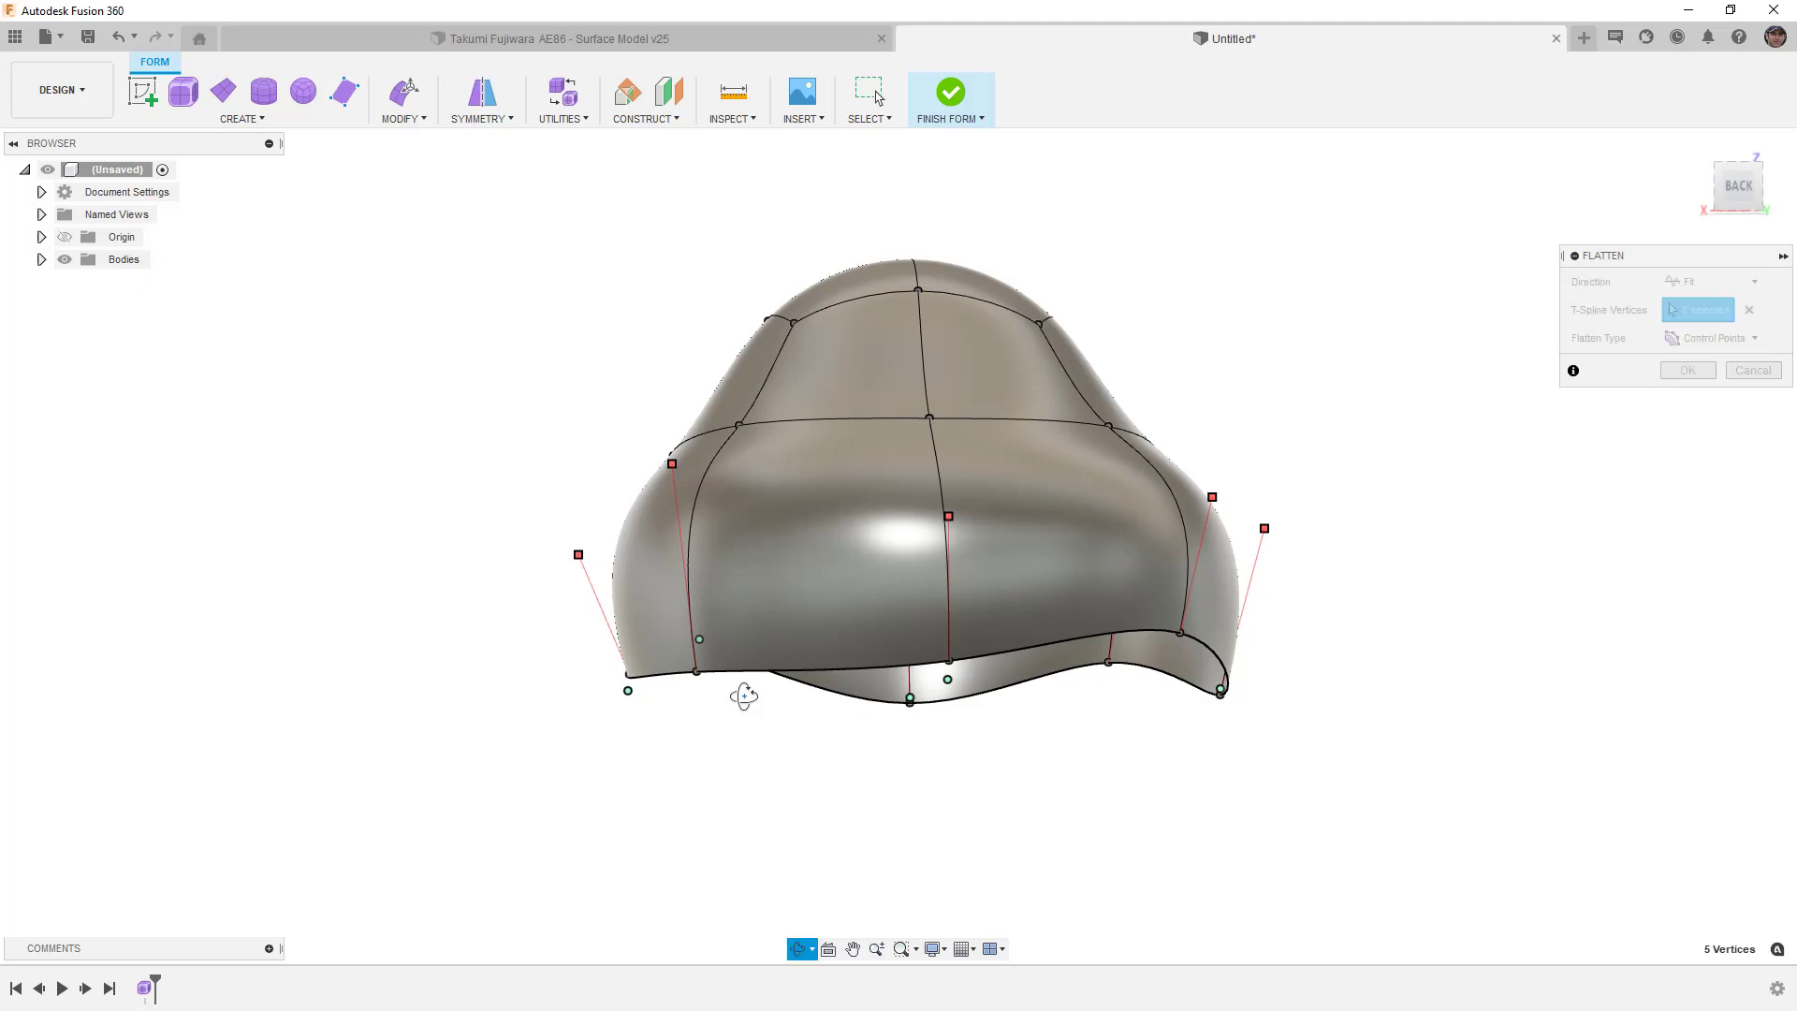
{"action": "left_click", "coordinate": [712, 683]}
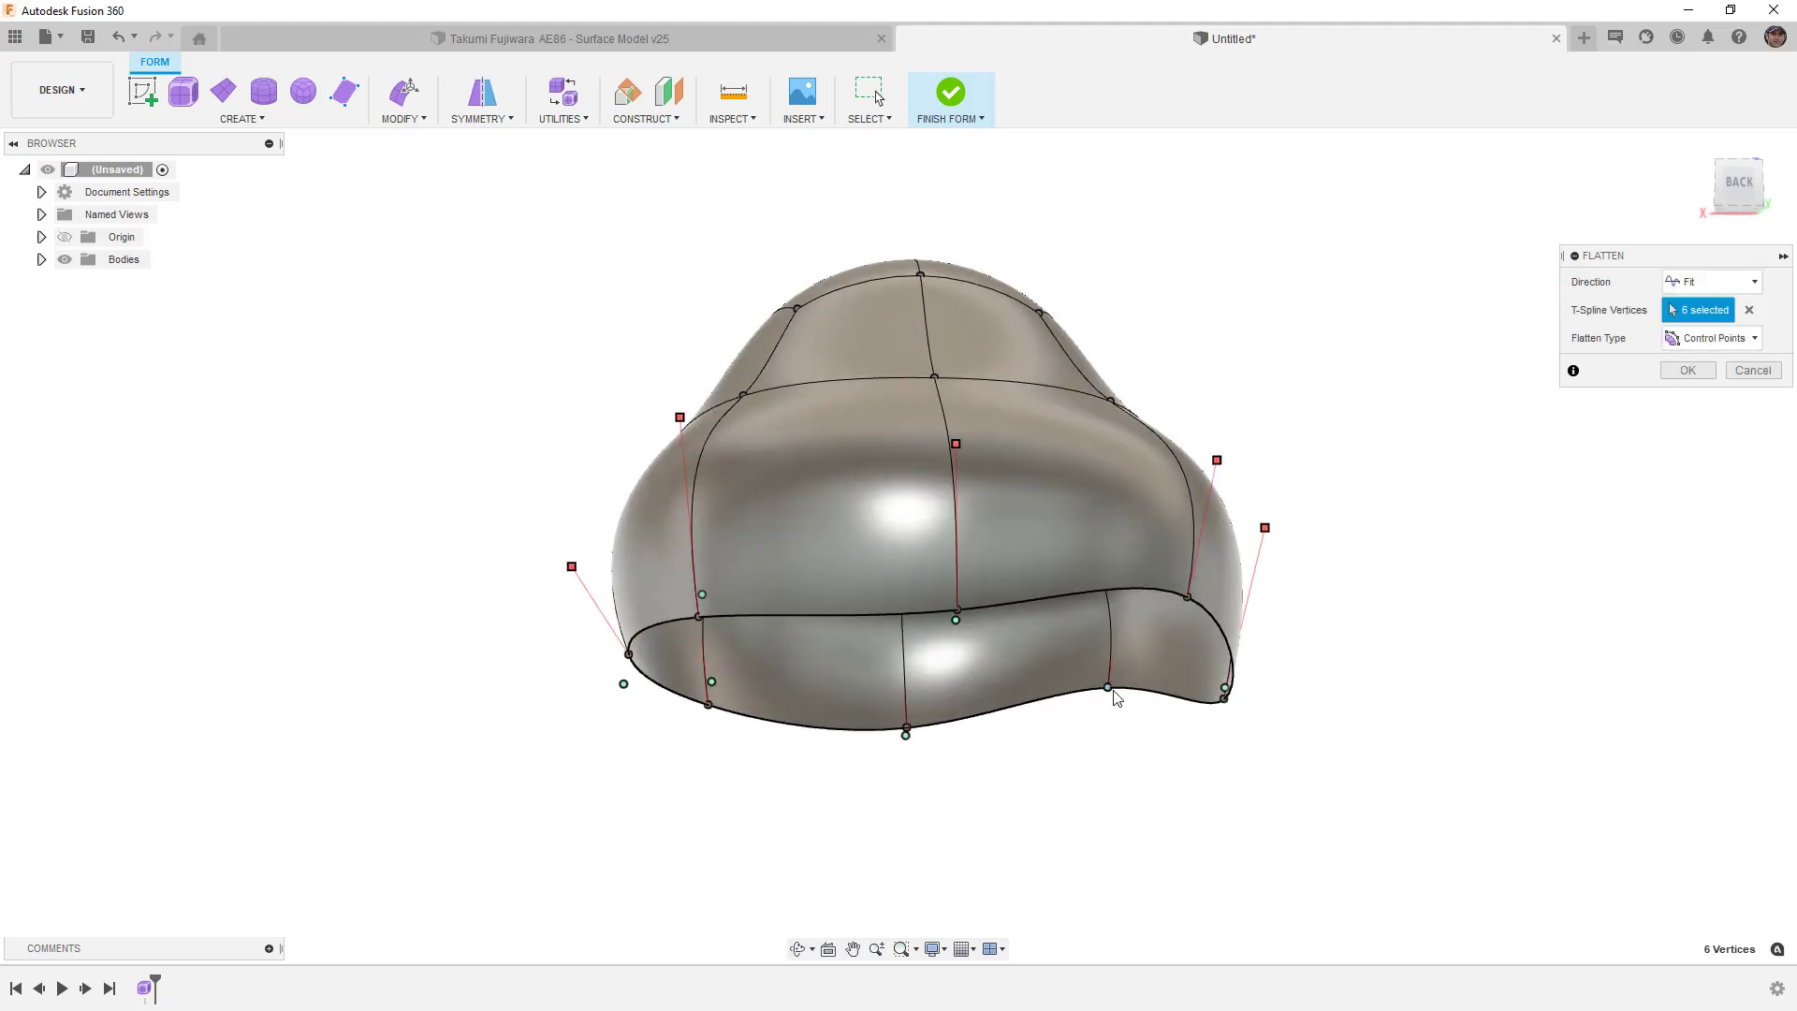
{"action": "left_click", "coordinate": [1109, 688]}
{"action": "left_click", "coordinate": [1188, 588]}
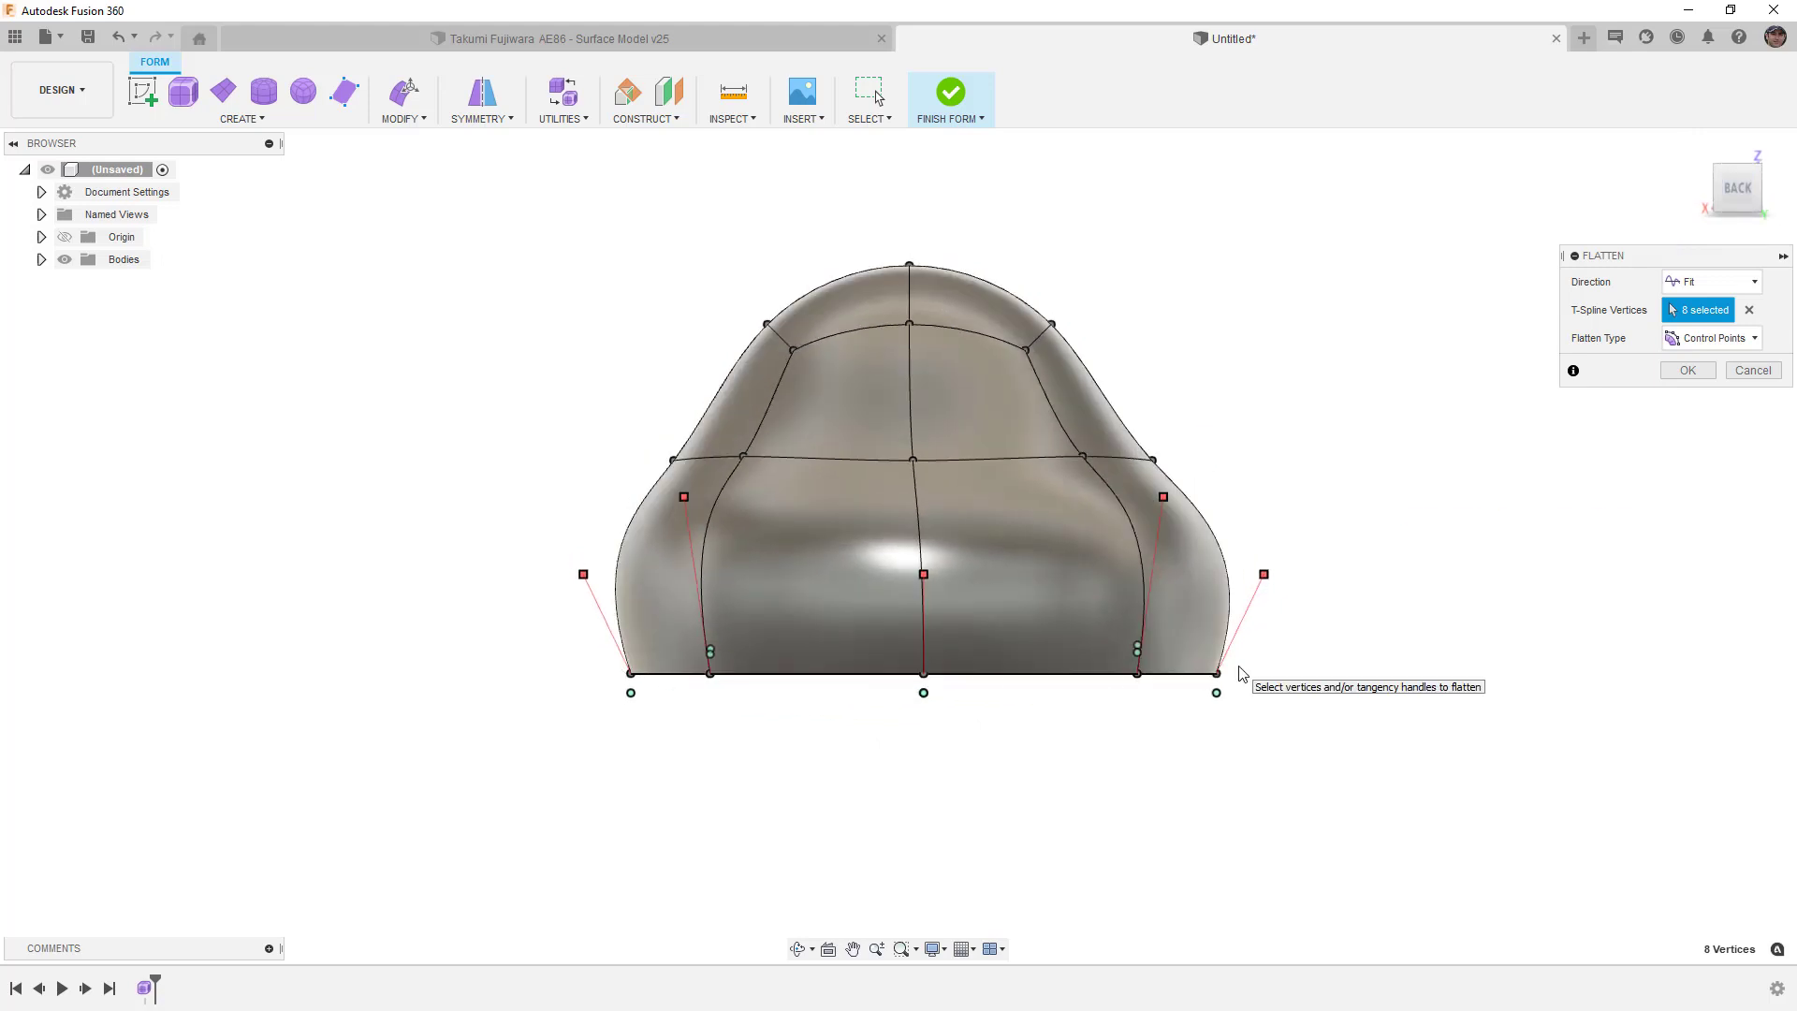
{"action": "left_click", "coordinate": [1750, 311]}
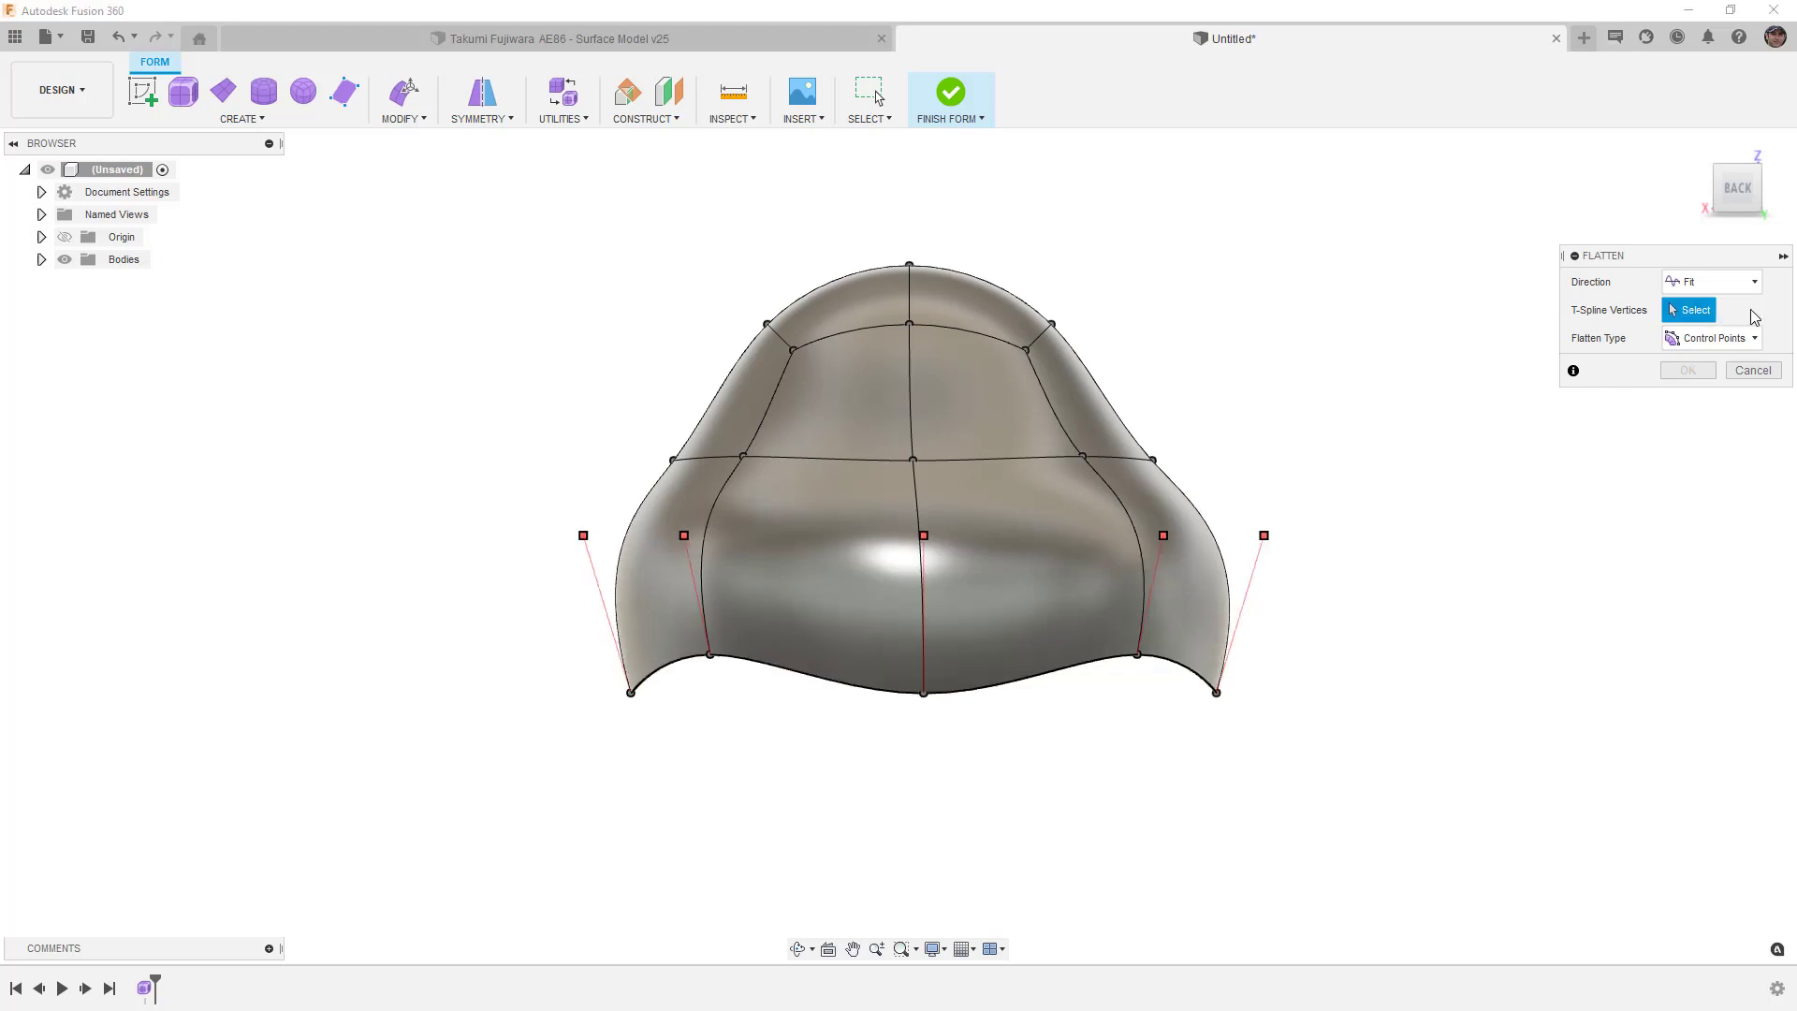
Set the flatten Direction to Select Plane using the XY origin plane.
{"action": "left_click", "coordinate": [1739, 280]}
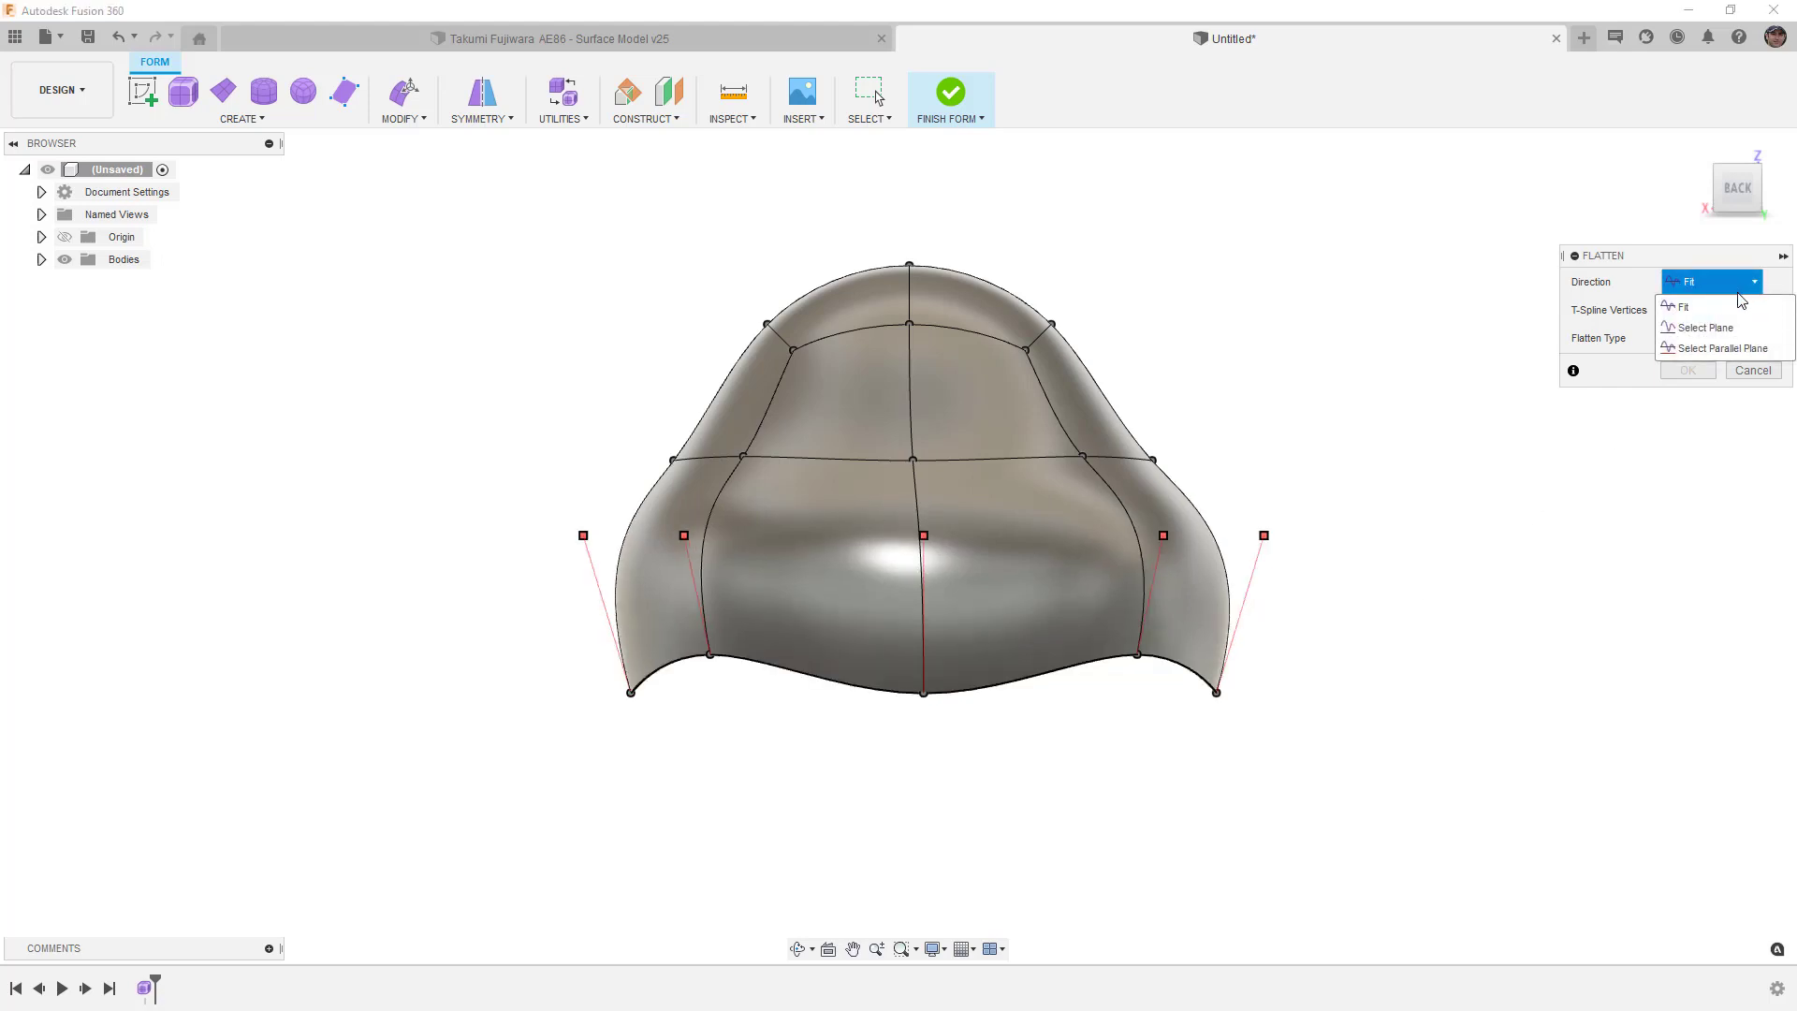
{"action": "left_click", "coordinate": [1732, 329]}
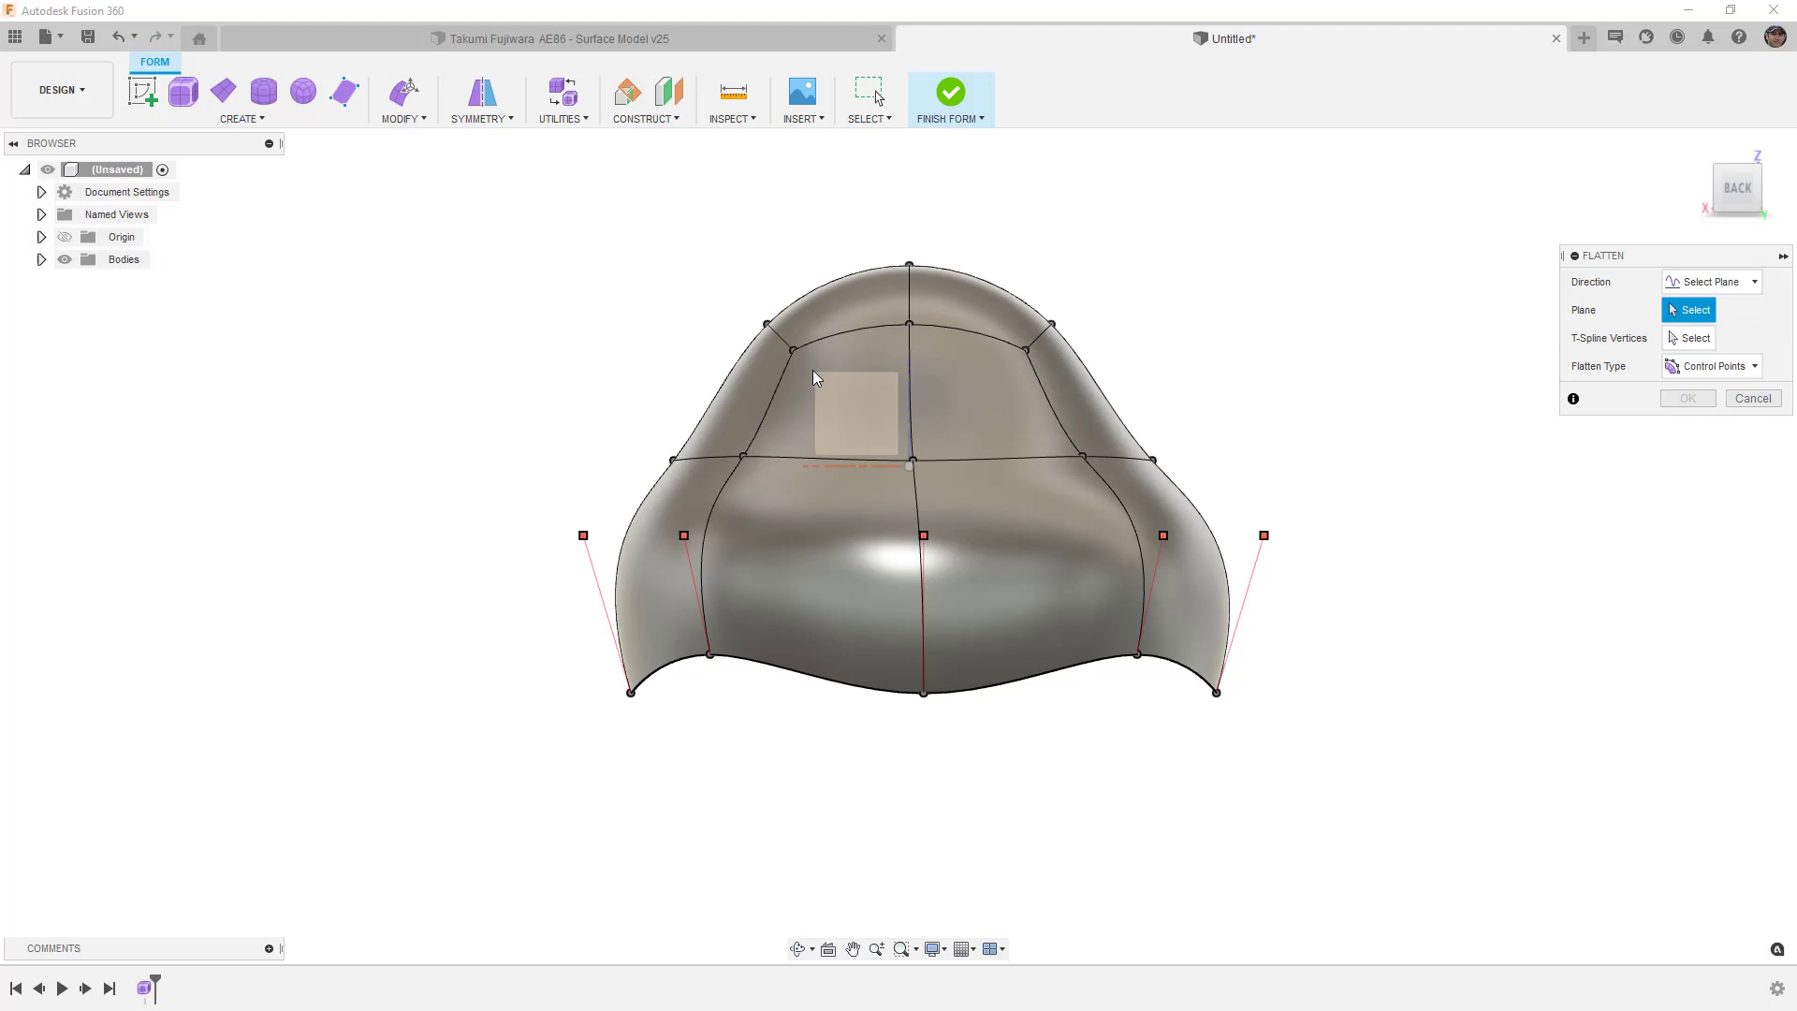
{"action": "scroll", "coordinate": [812, 370], "scroll_direction": "down", "scroll_amount": 3}
{"action": "left_click", "coordinate": [41, 238]}
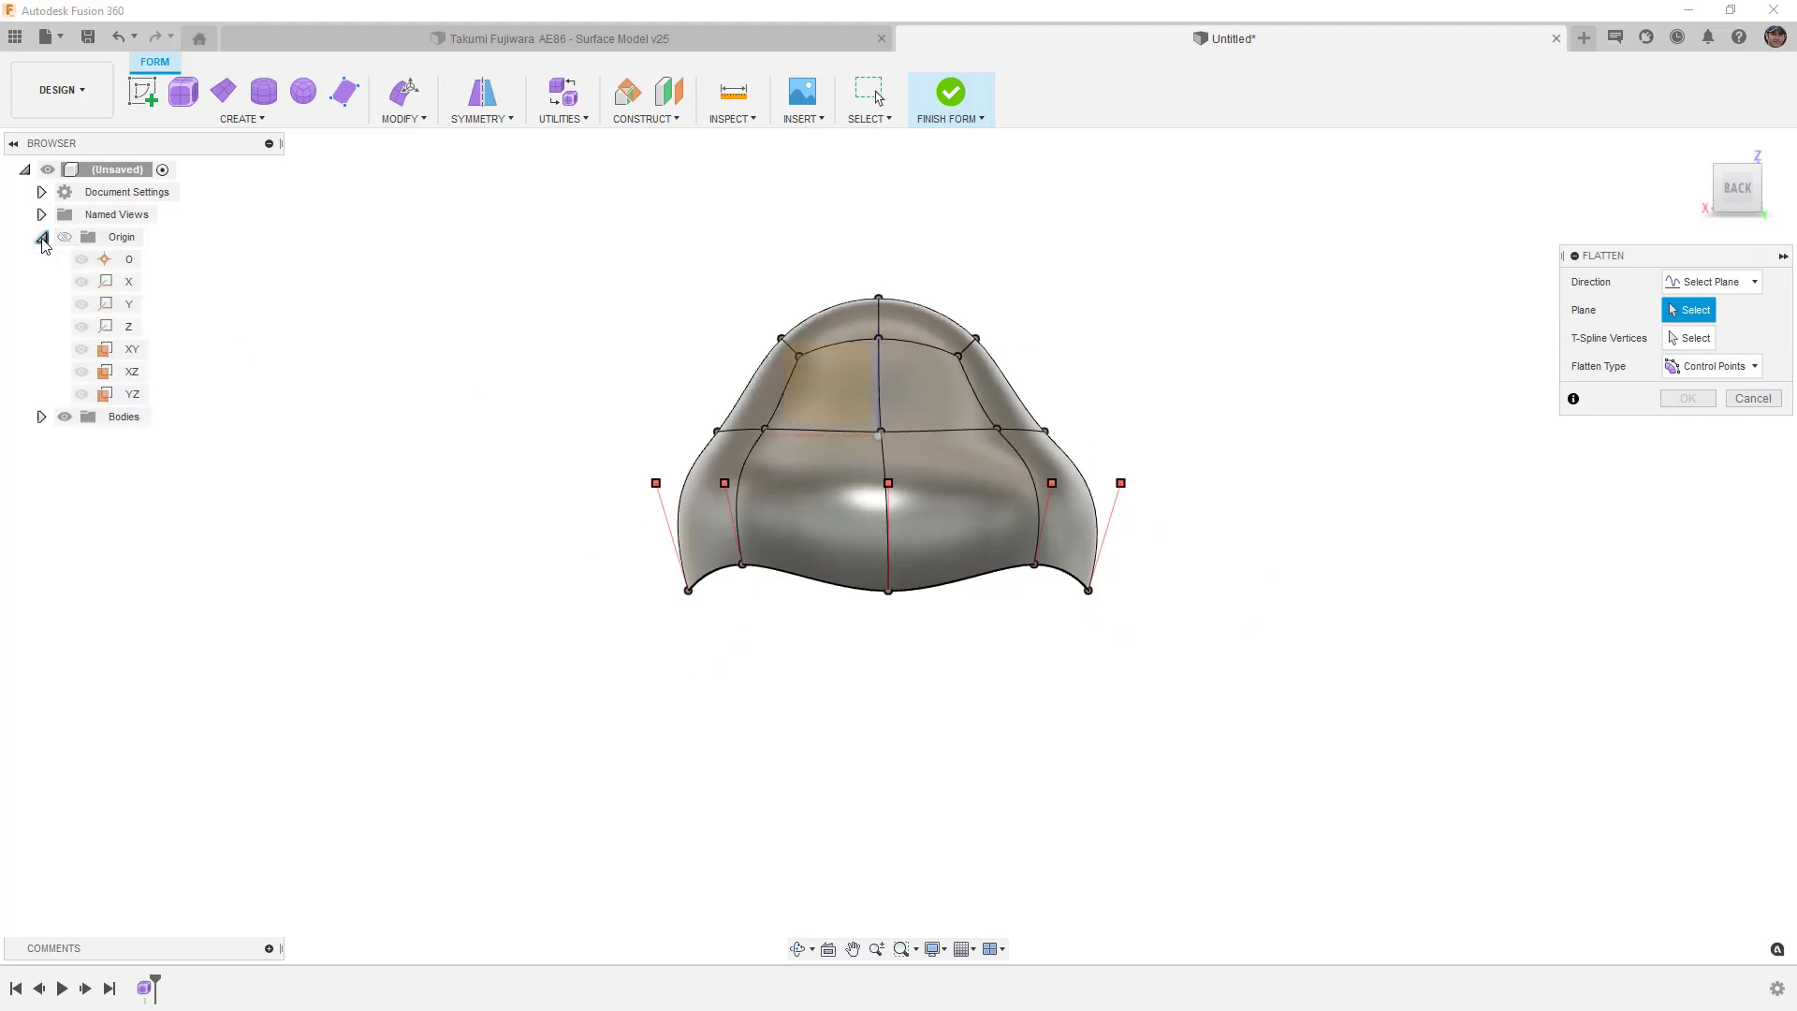
{"action": "middle_click_drag", "start_coordinate": [707, 385], "coordinate": [796, 471], "text": "shift"}
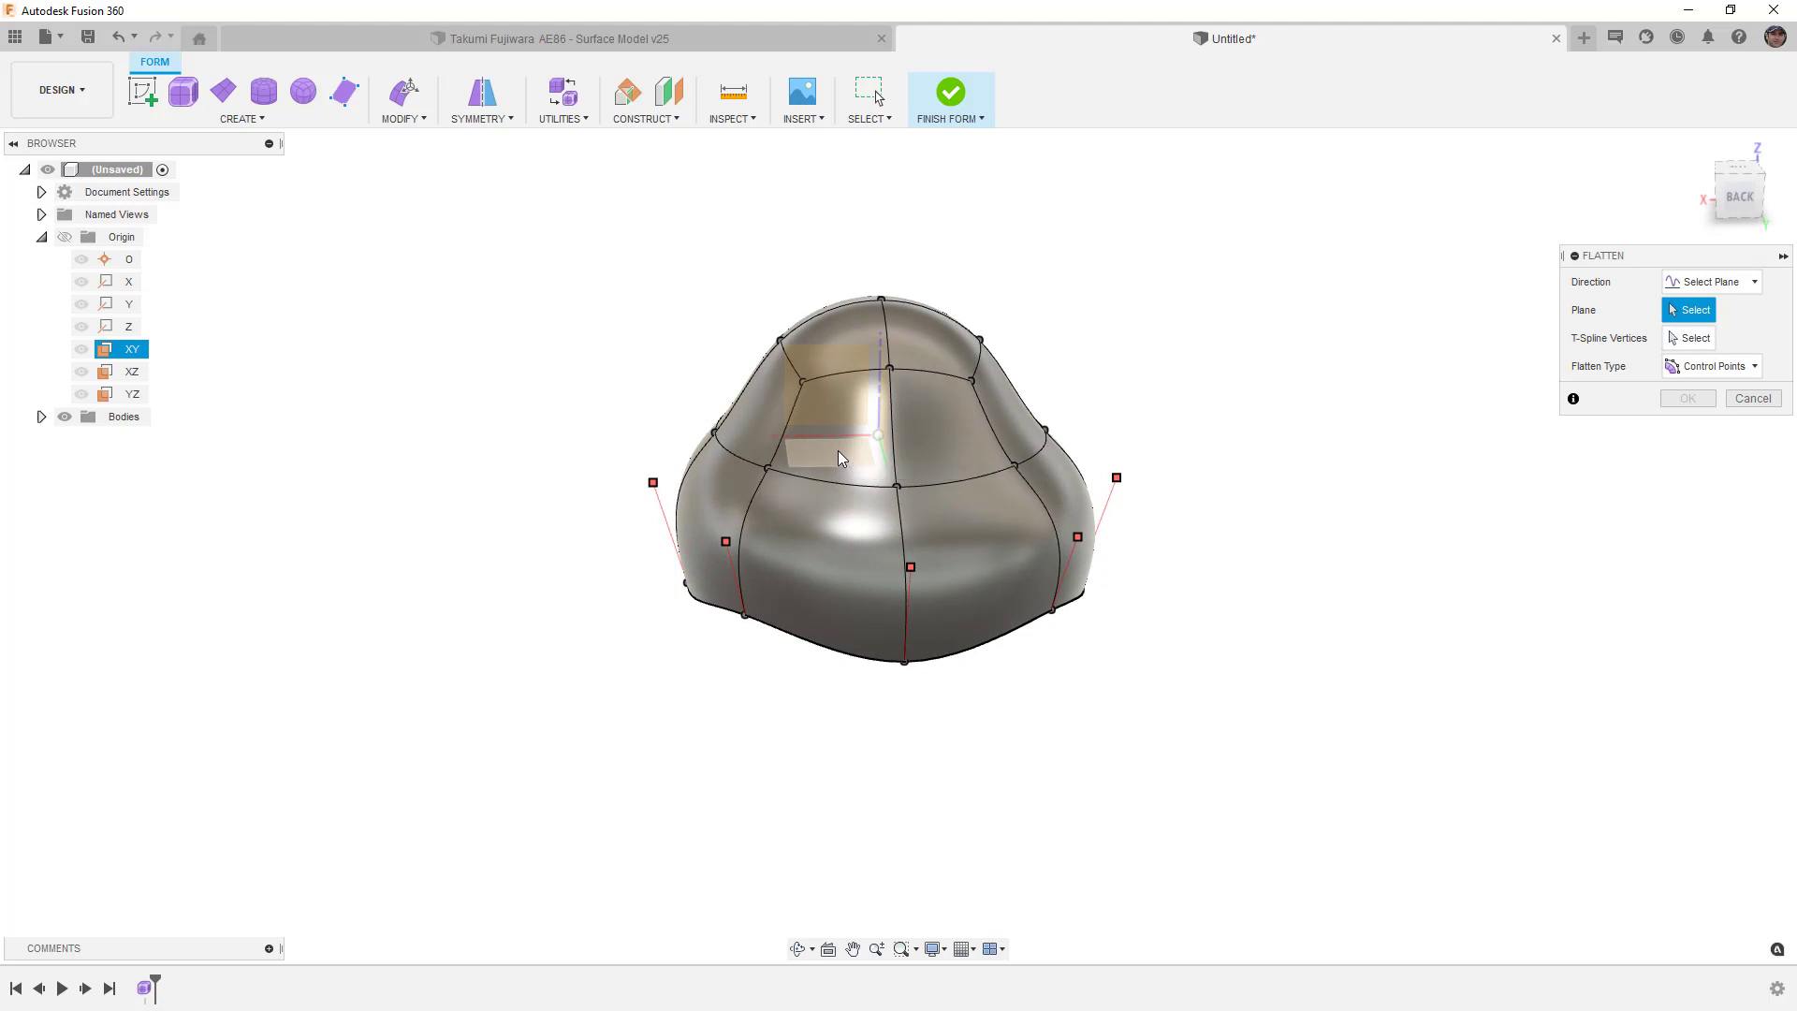
{"action": "left_click", "coordinate": [838, 459]}
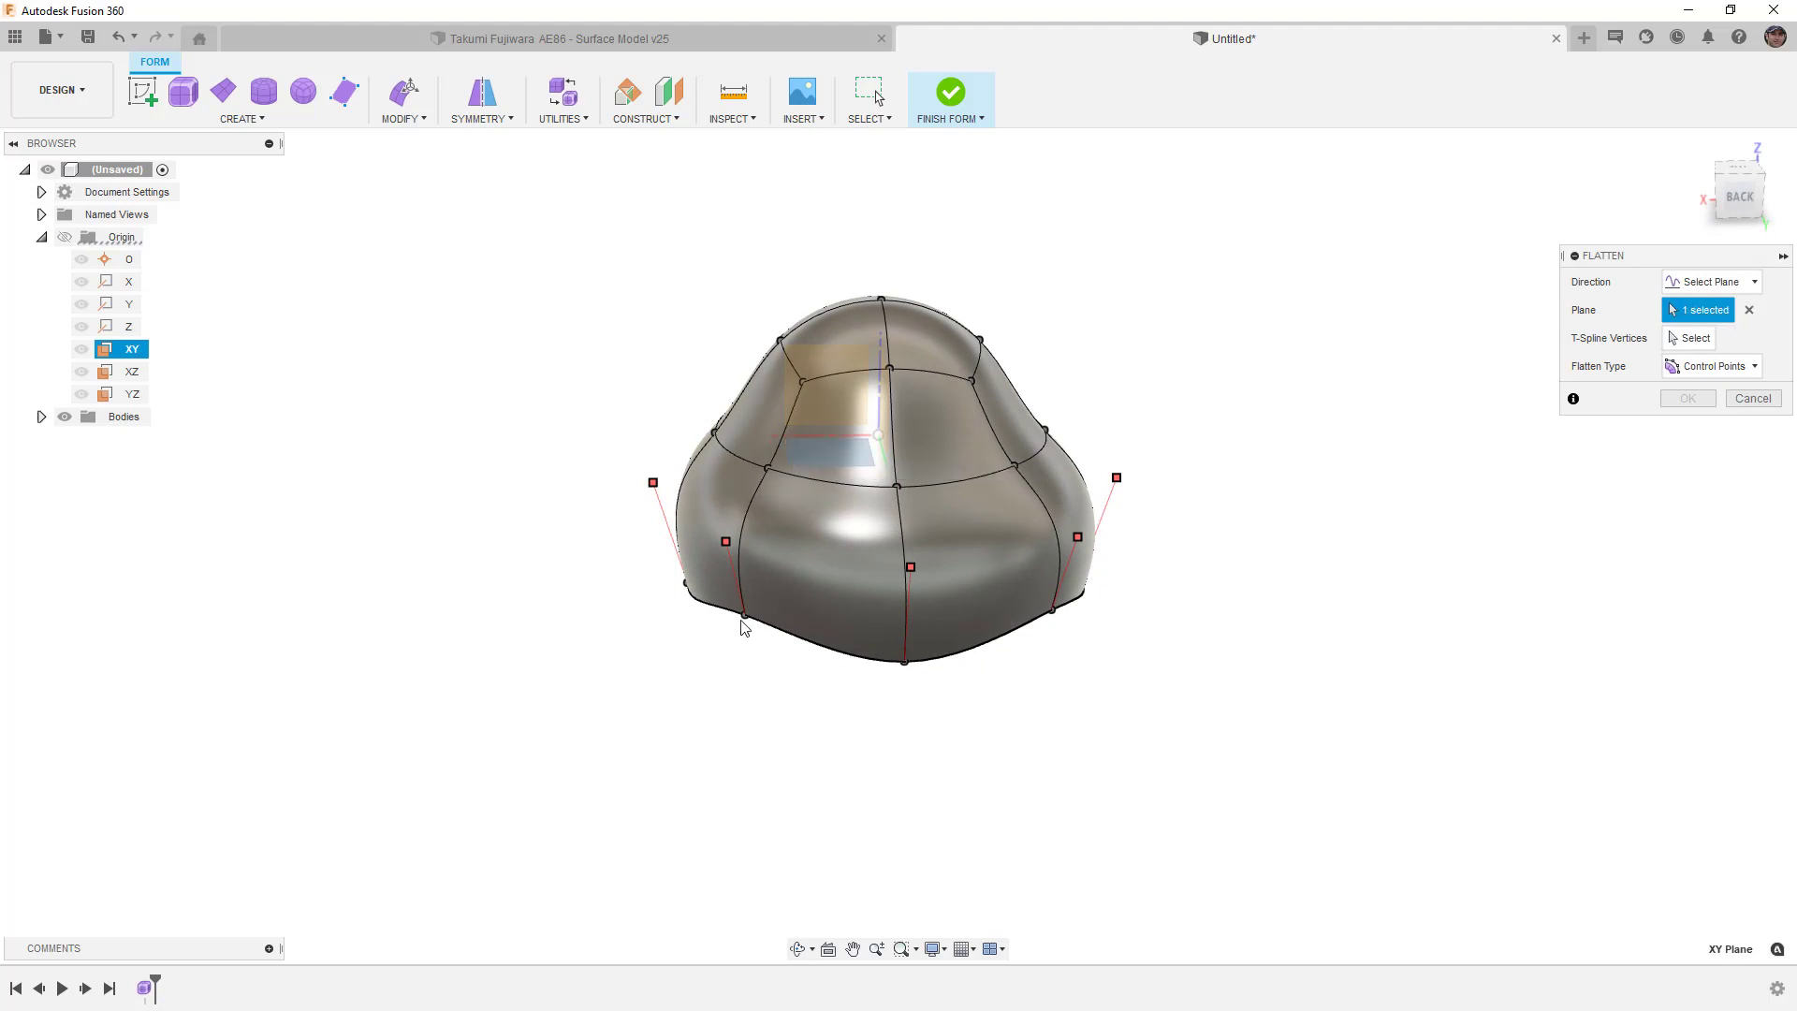
Preview flattening four bottom-edge vertices, then clear both the vertices and the plane.
{"action": "left_click", "coordinate": [1685, 339]}
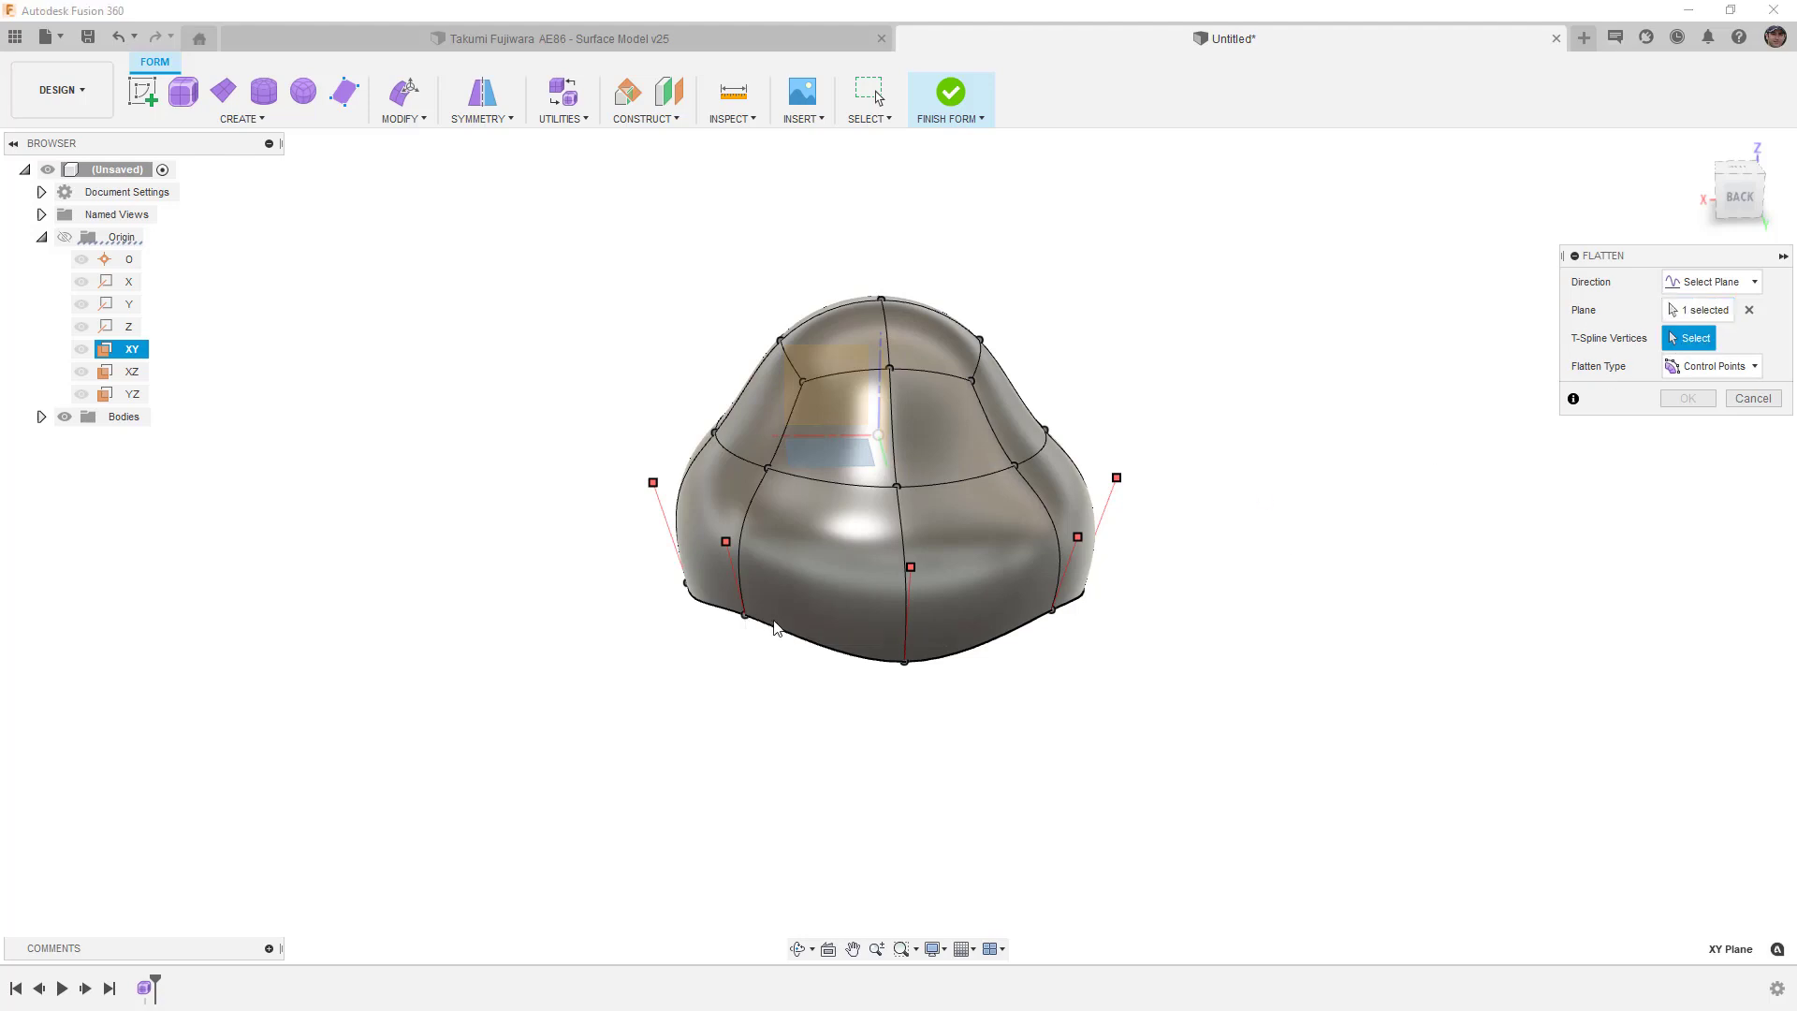
{"action": "left_click", "coordinate": [745, 616]}
{"action": "left_click", "coordinate": [687, 568]}
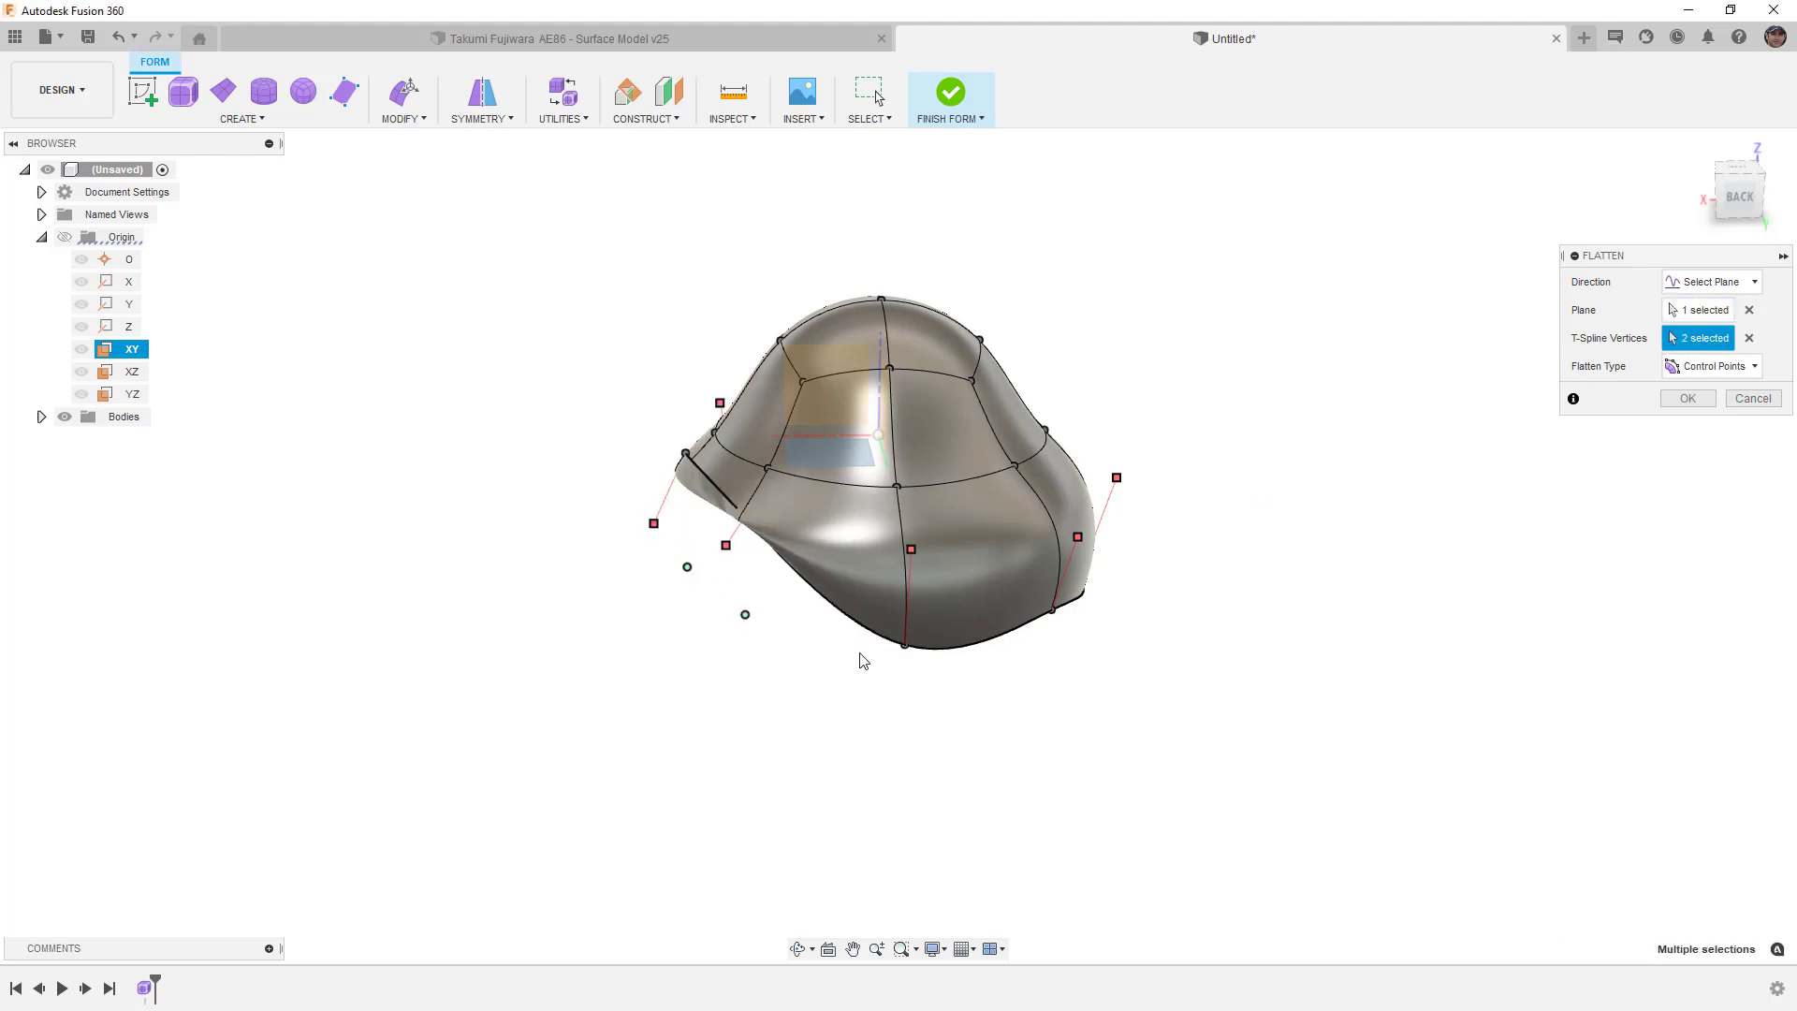
{"action": "left_click", "coordinate": [905, 646]}
{"action": "left_click", "coordinate": [1061, 592]}
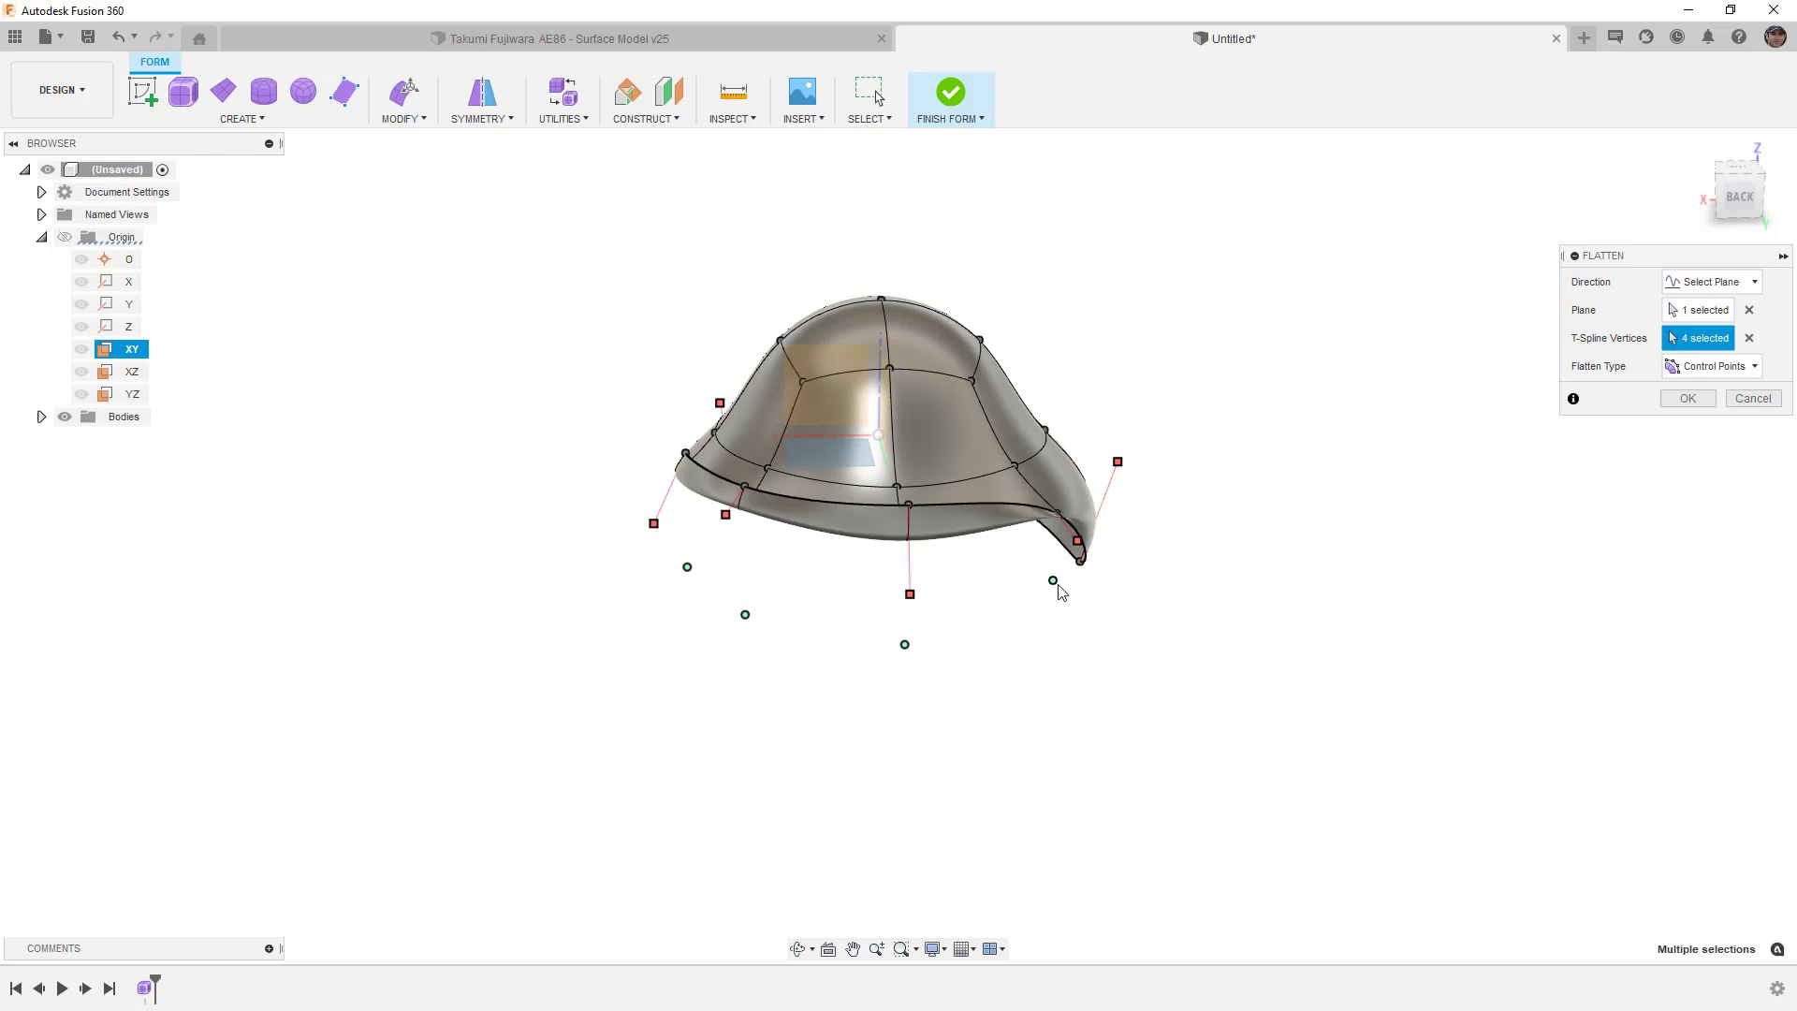
{"action": "mouse_move", "coordinate": [1055, 618]}
{"action": "middle_mouse_down", "text": "shift"}
{"action": "mouse_move", "coordinate": [1025, 639]}
{"action": "mouse_move", "coordinate": [1015, 618]}
{"action": "mouse_move", "coordinate": [1038, 649]}
{"action": "middle_mouse_up", "text": "shift"}
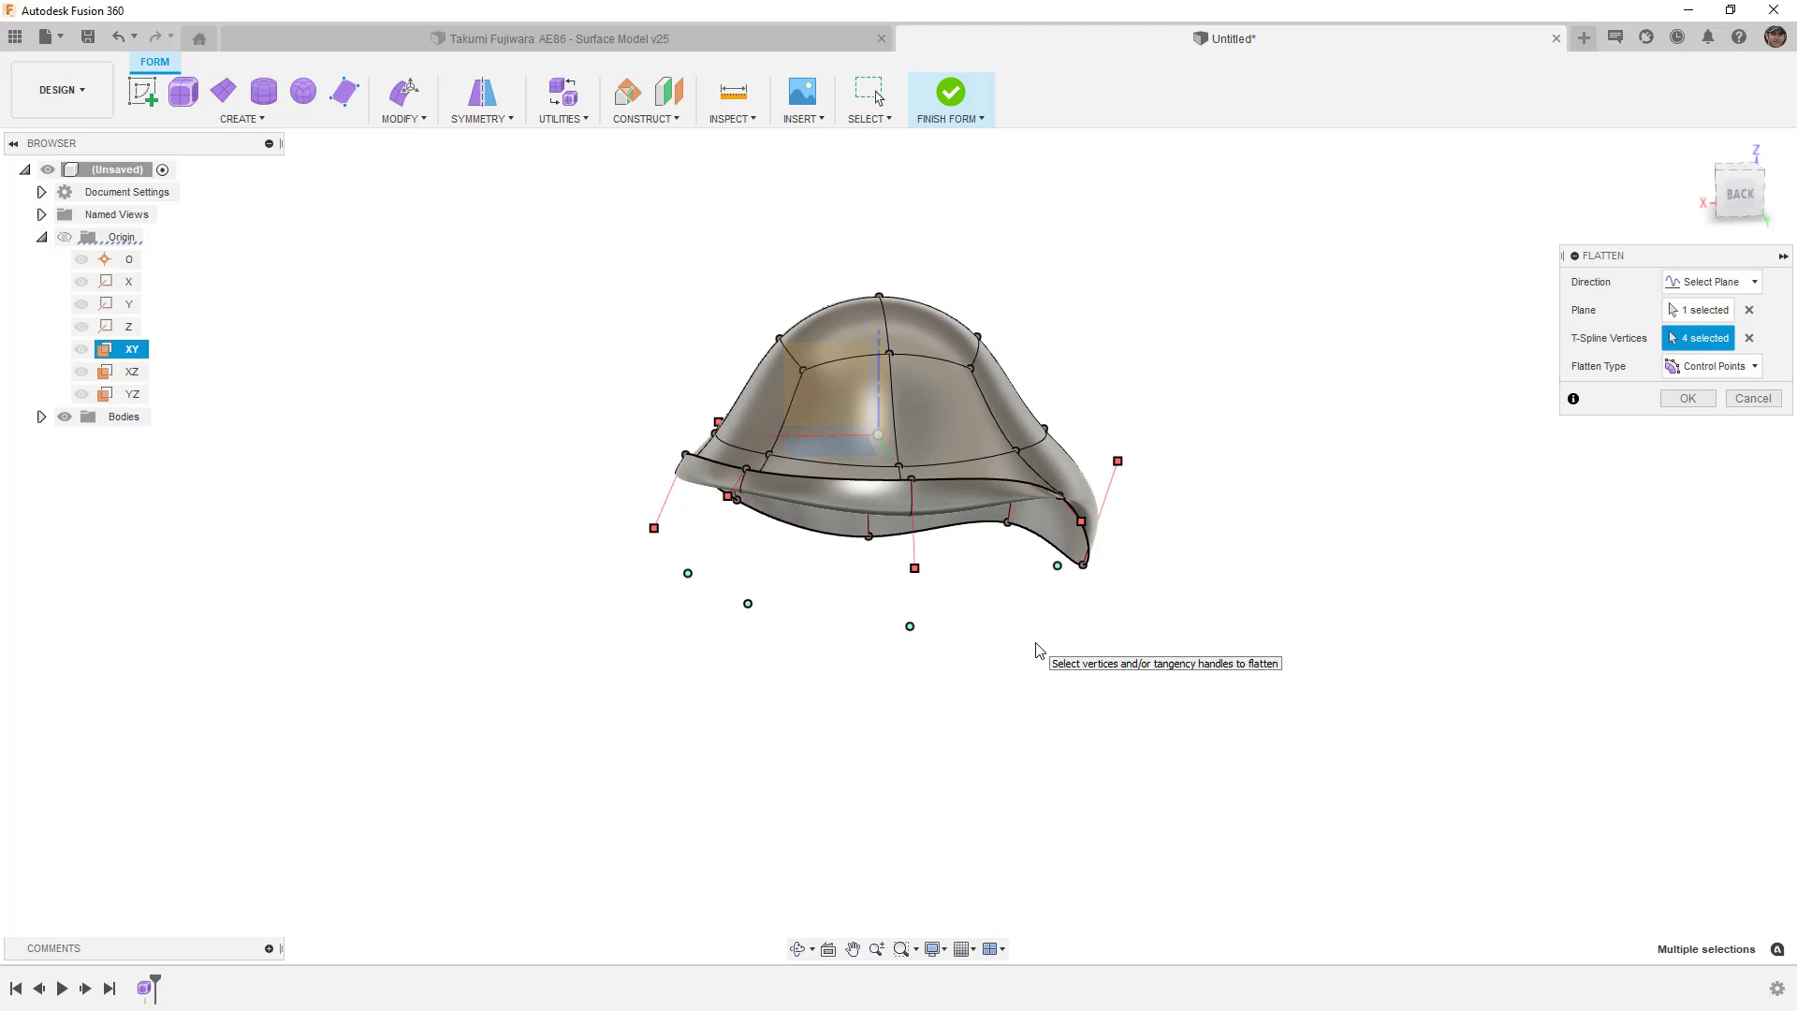
{"action": "left_click", "coordinate": [1750, 338]}
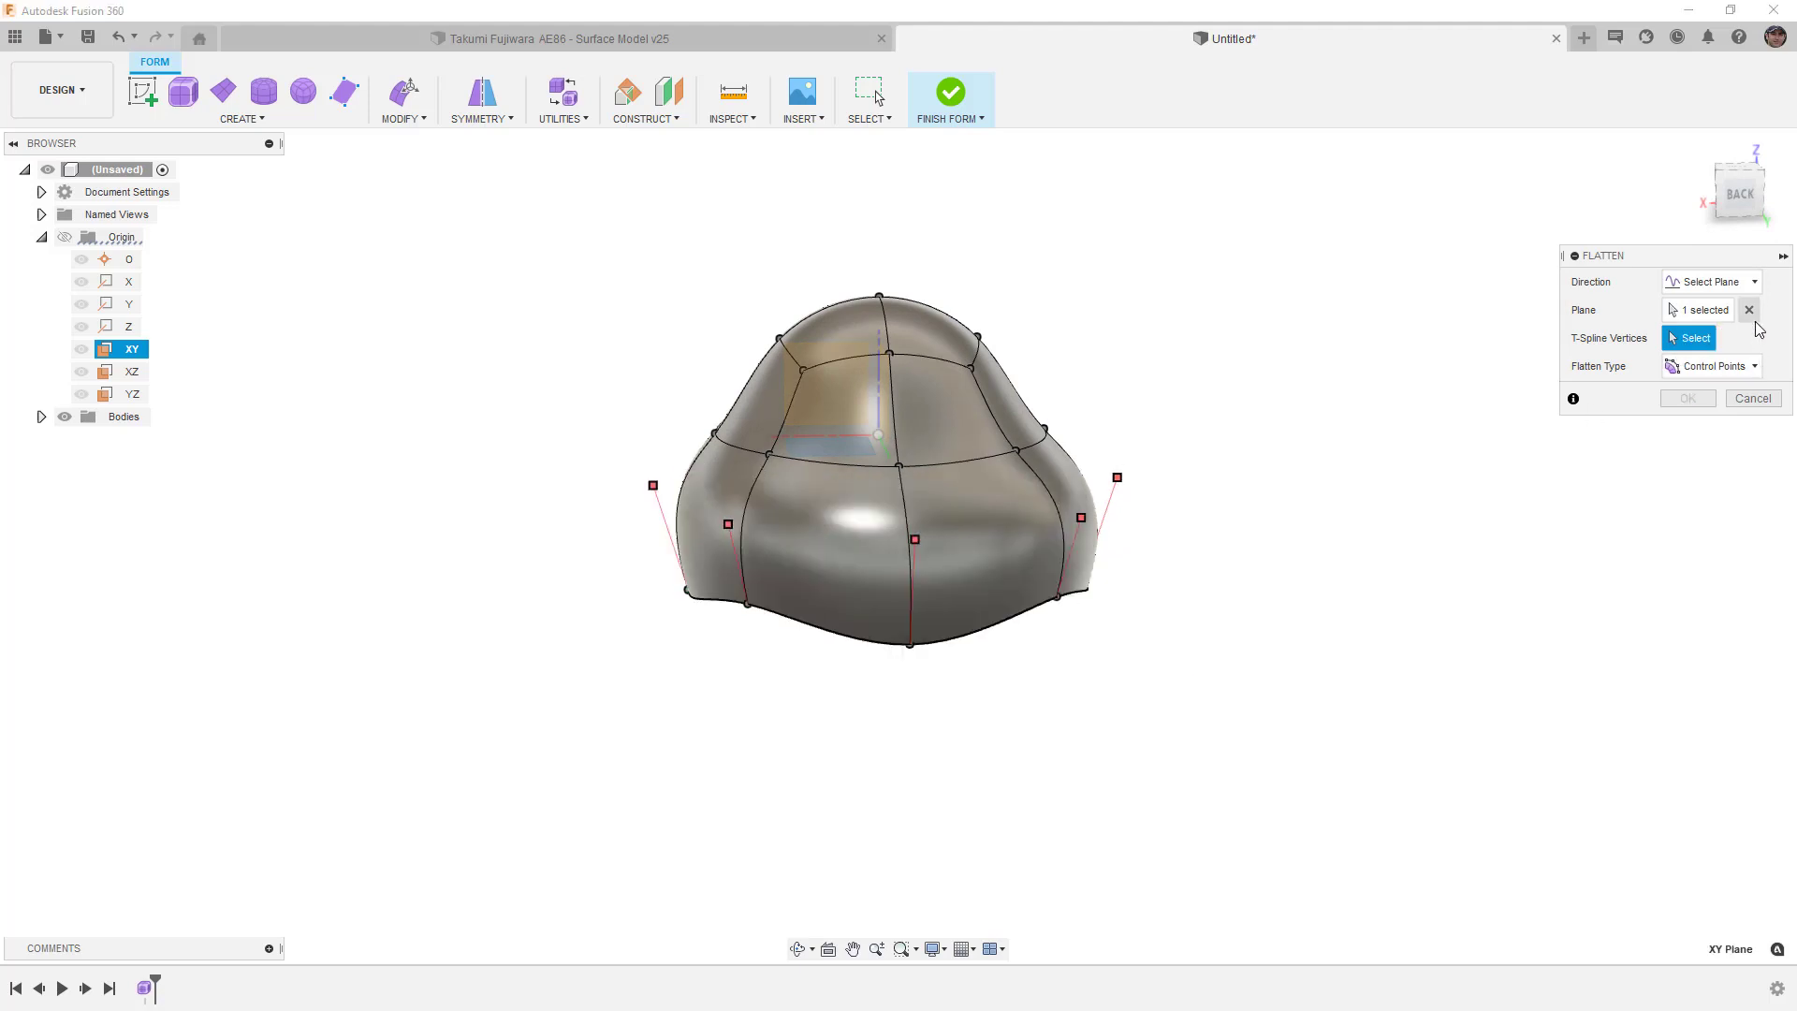
{"action": "left_click", "coordinate": [1749, 310]}
{"action": "left_click", "coordinate": [1756, 283]}
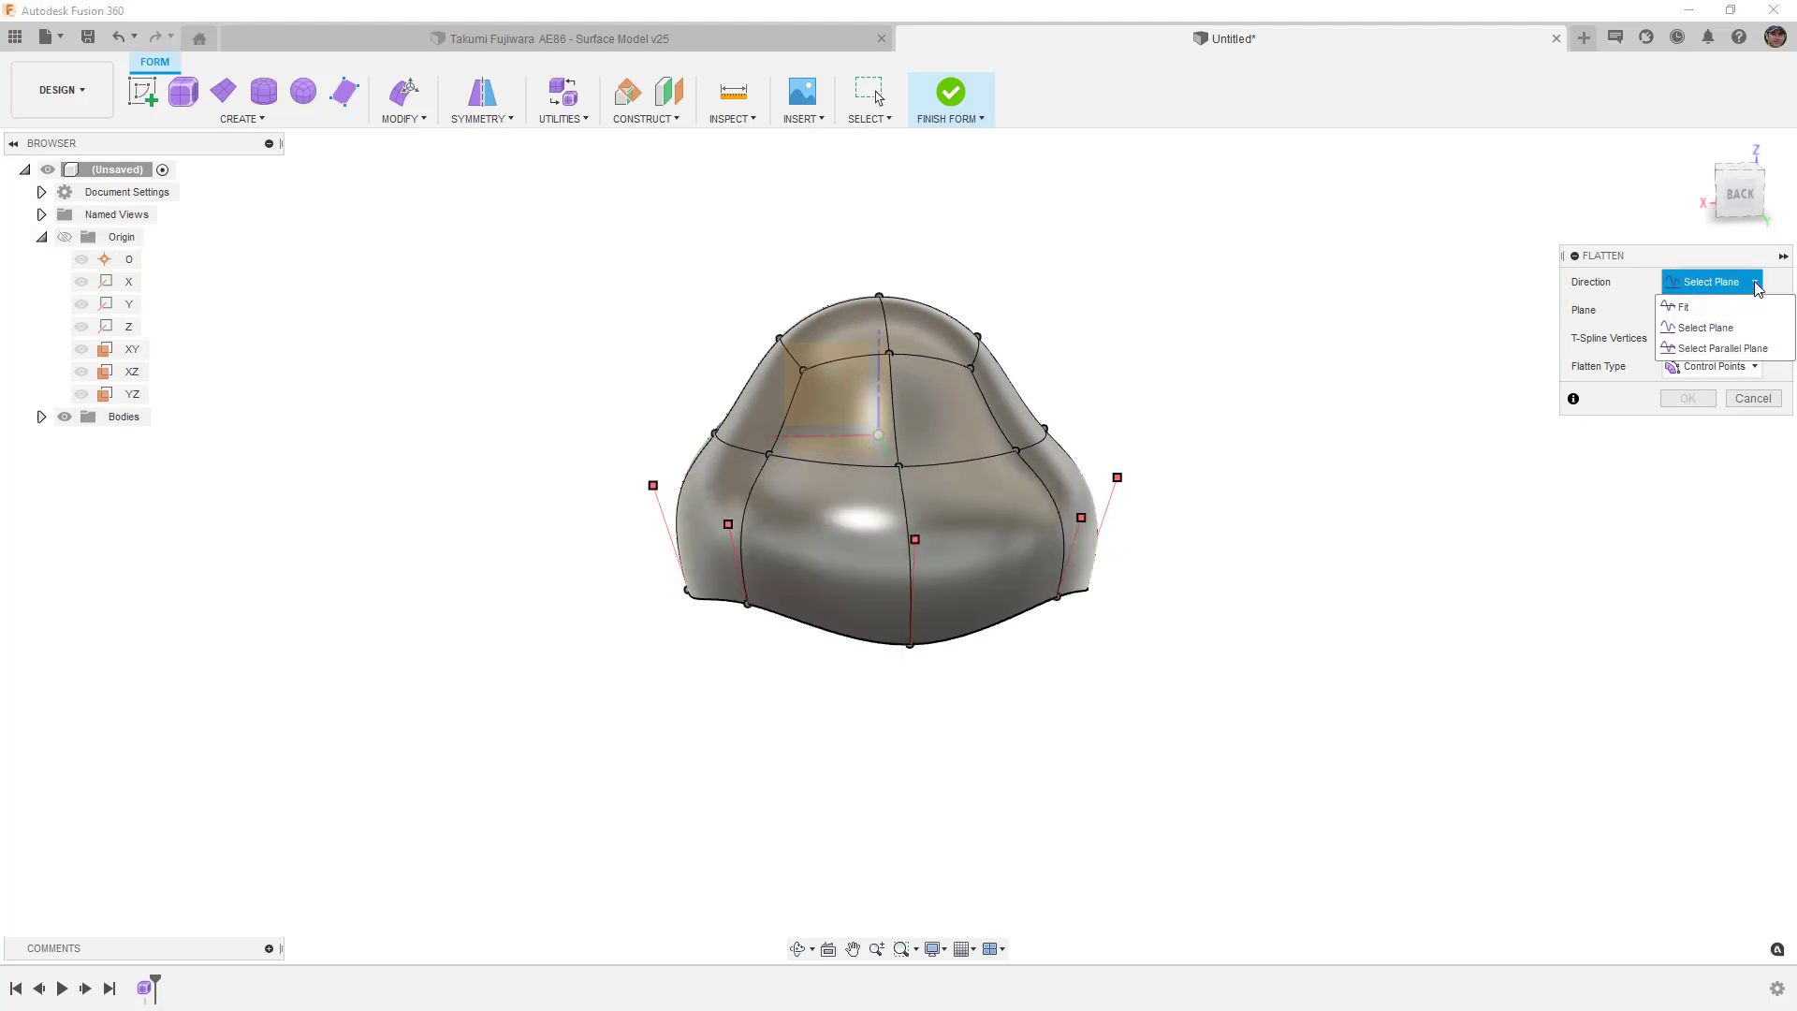
Flatten the eight bottom-edge vertices parallel to the XY plane, checked from the back view.
{"action": "left_click", "coordinate": [1729, 349]}
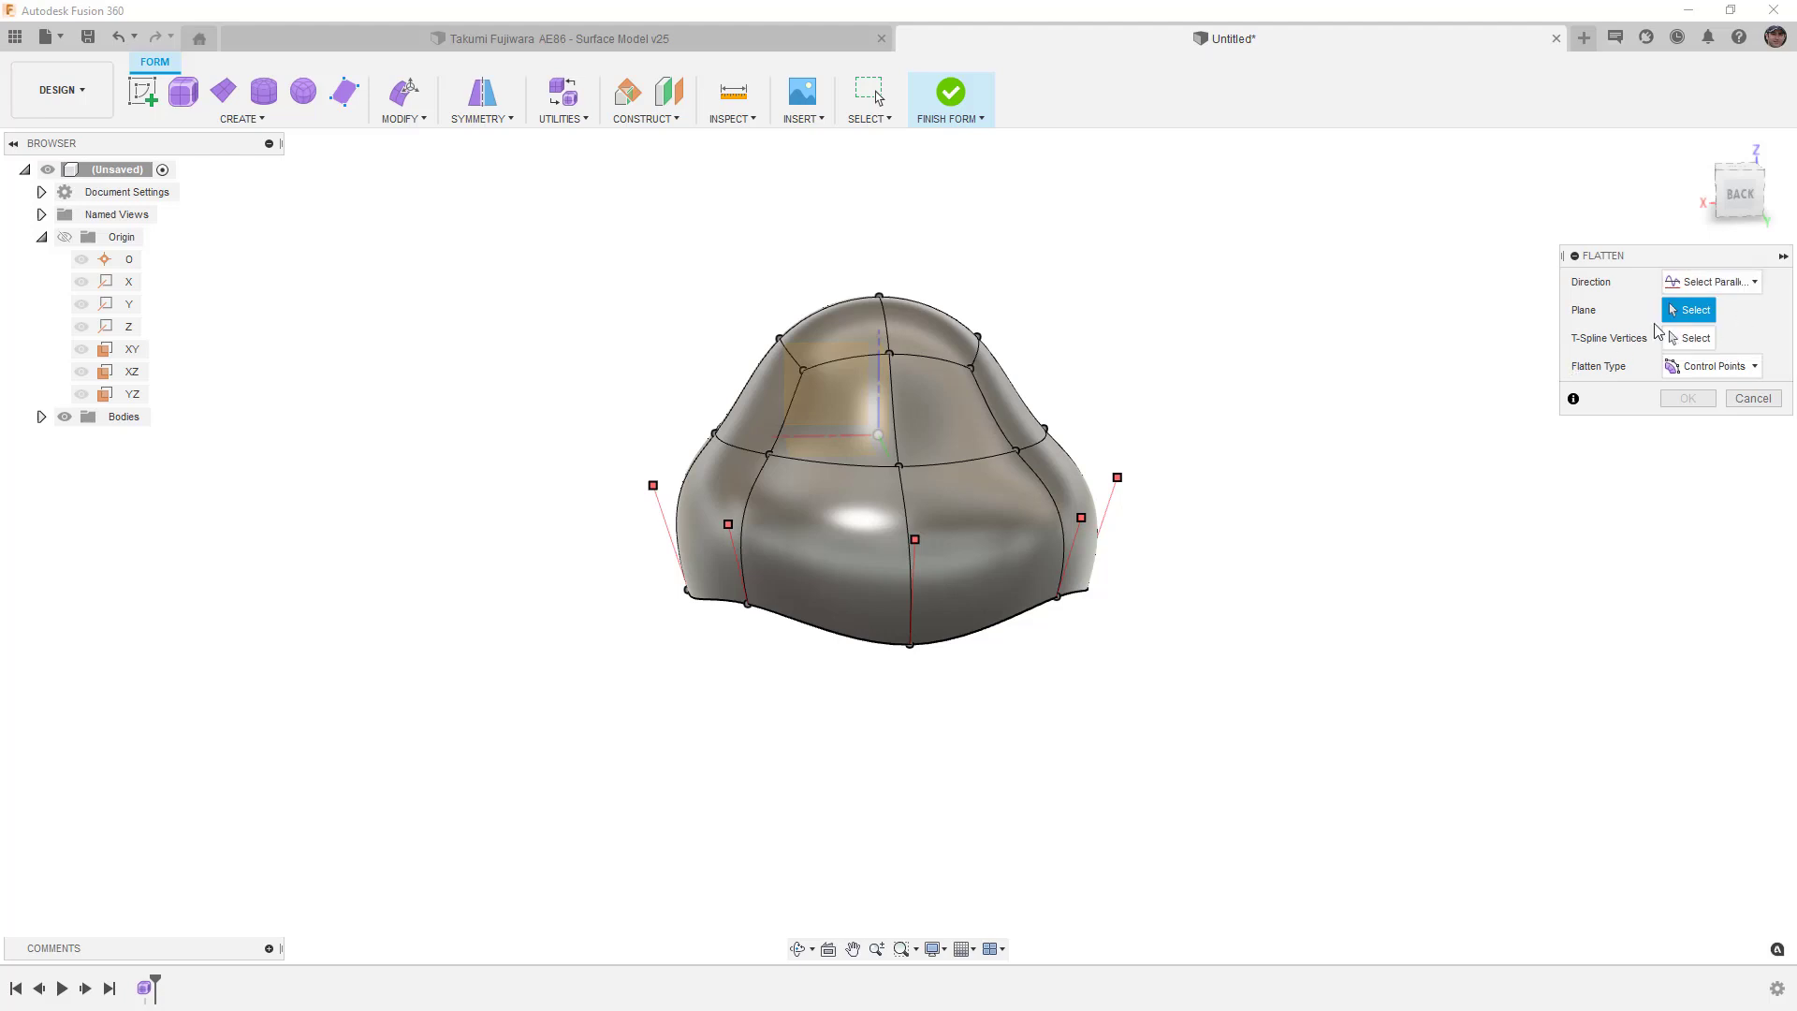
{"action": "left_click", "coordinate": [132, 348]}
{"action": "left_click", "coordinate": [1691, 338]}
{"action": "left_click", "coordinate": [689, 591]}
{"action": "left_click", "coordinate": [746, 606]}
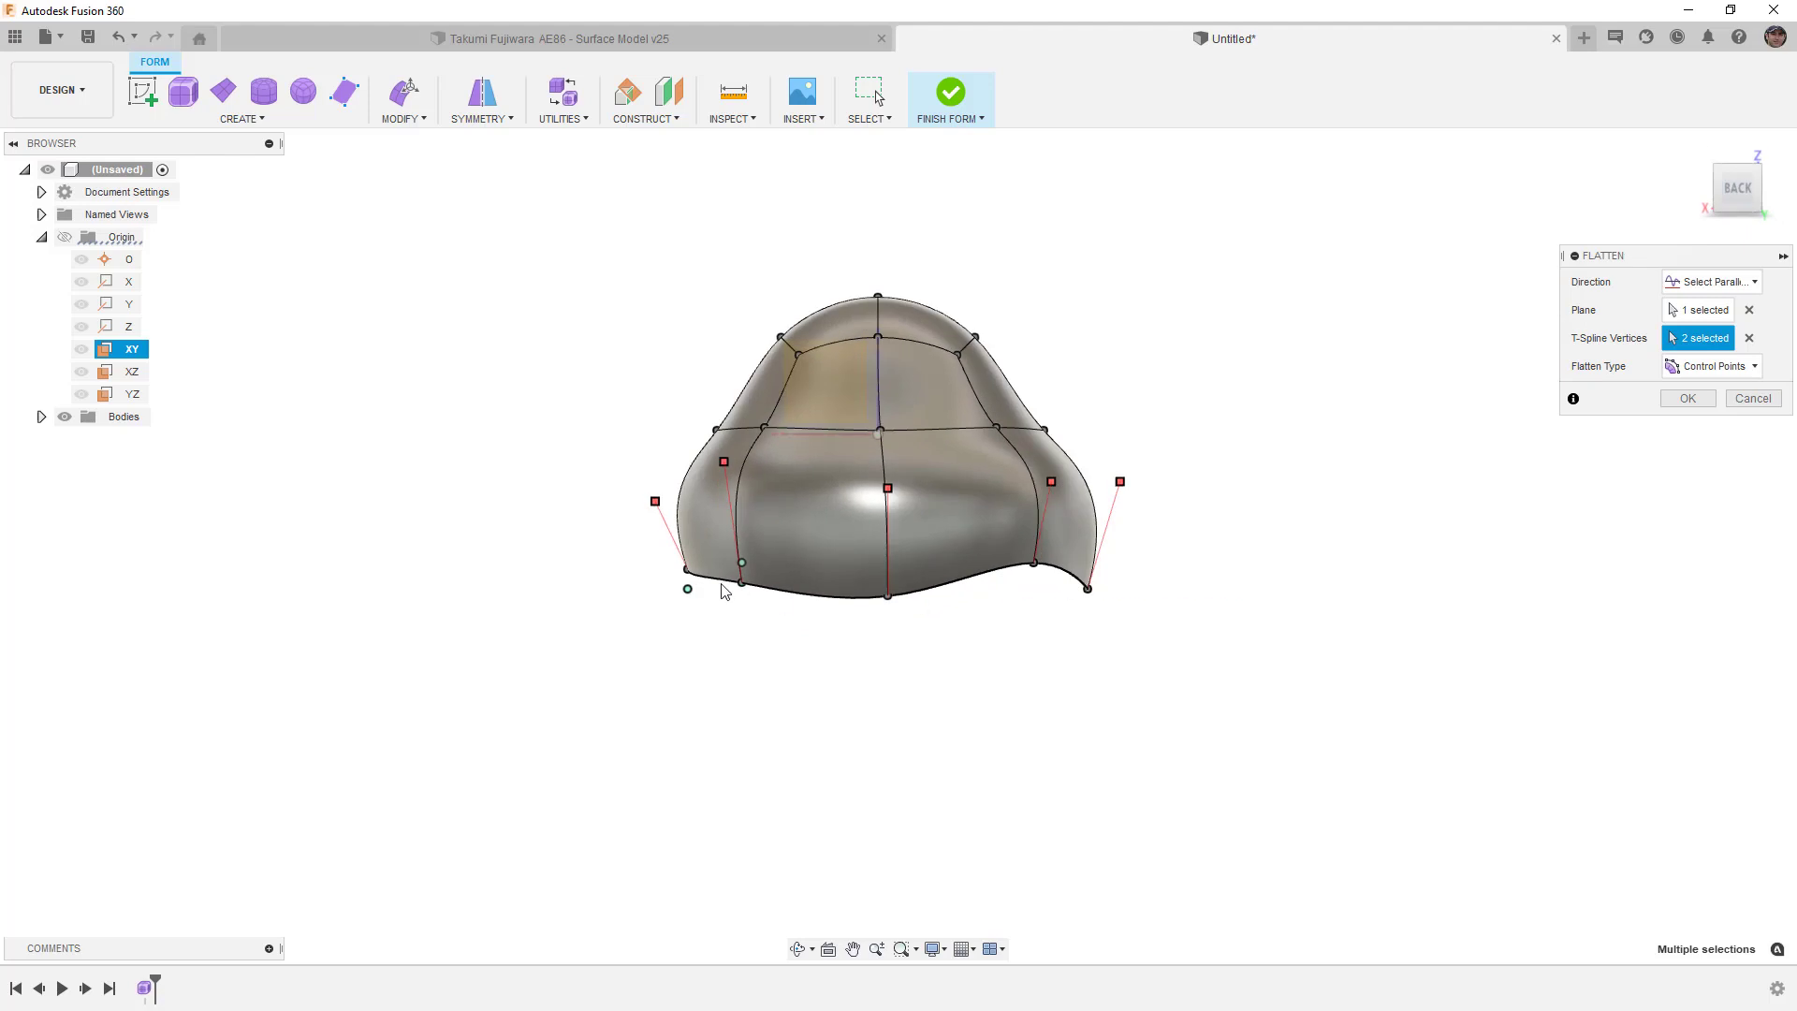
{"action": "left_click", "coordinate": [887, 596]}
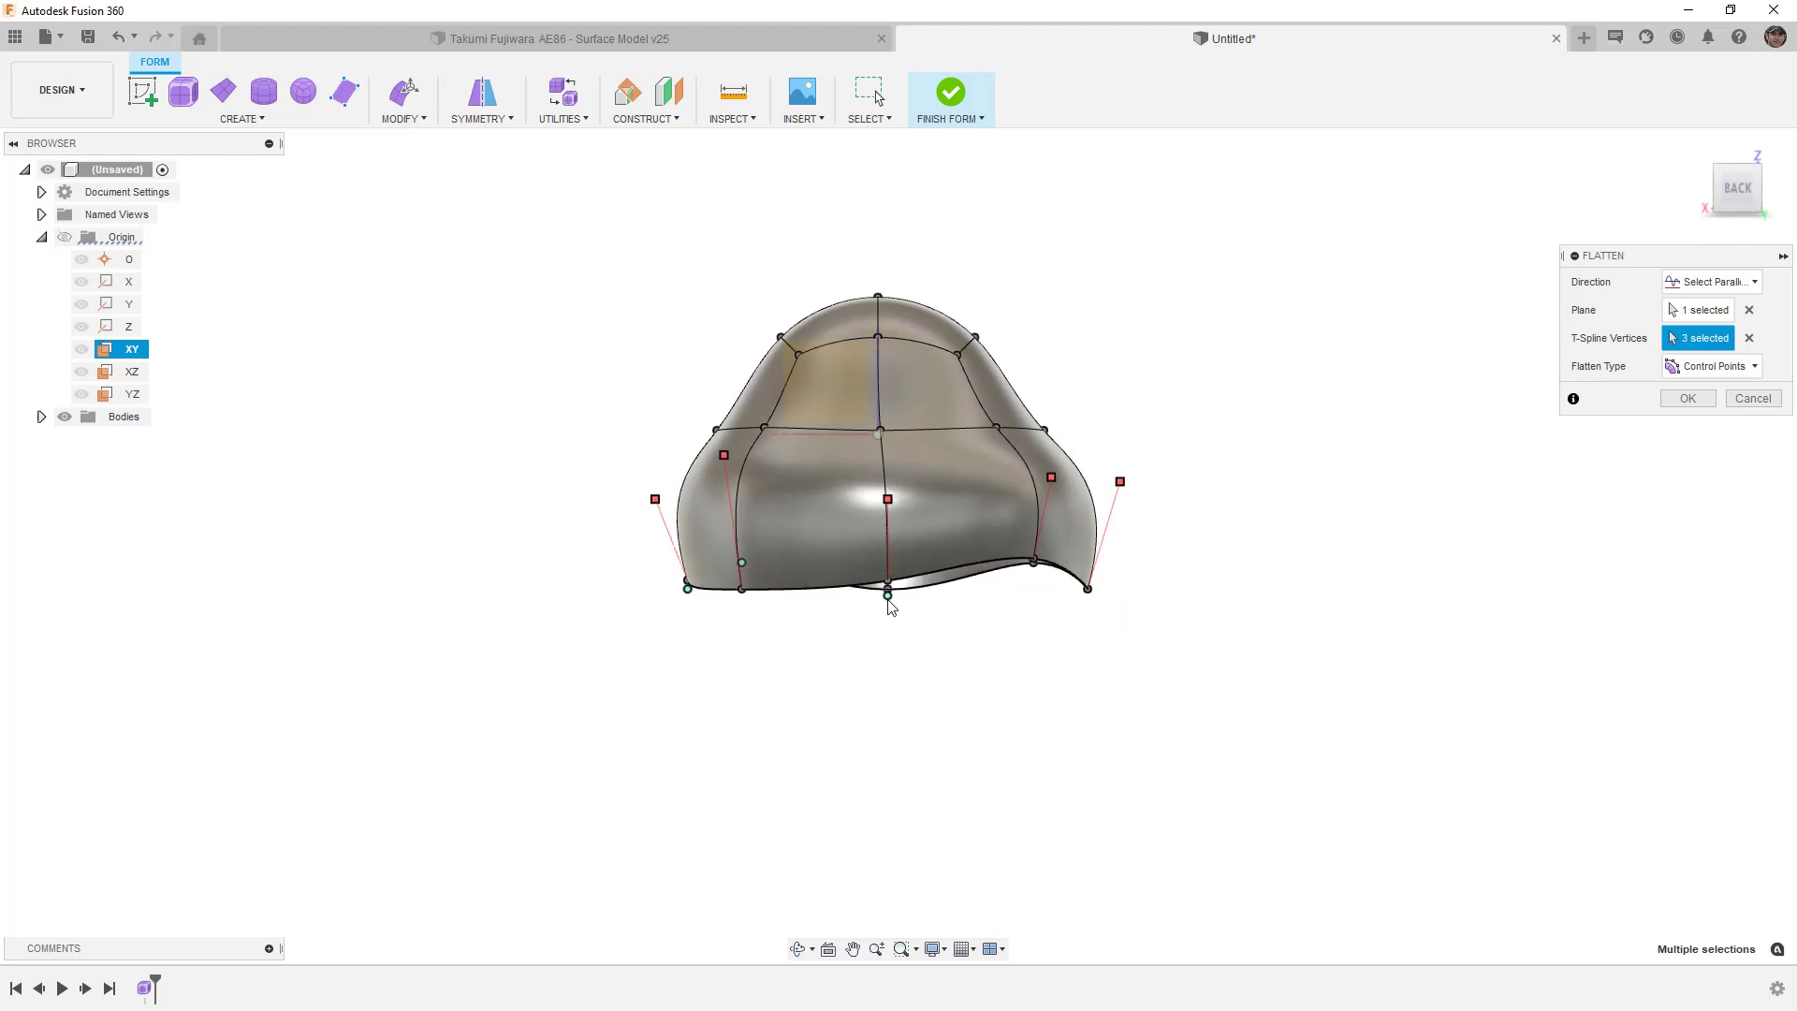
{"action": "left_click", "coordinate": [1034, 561]}
{"action": "left_click", "coordinate": [1086, 592]}
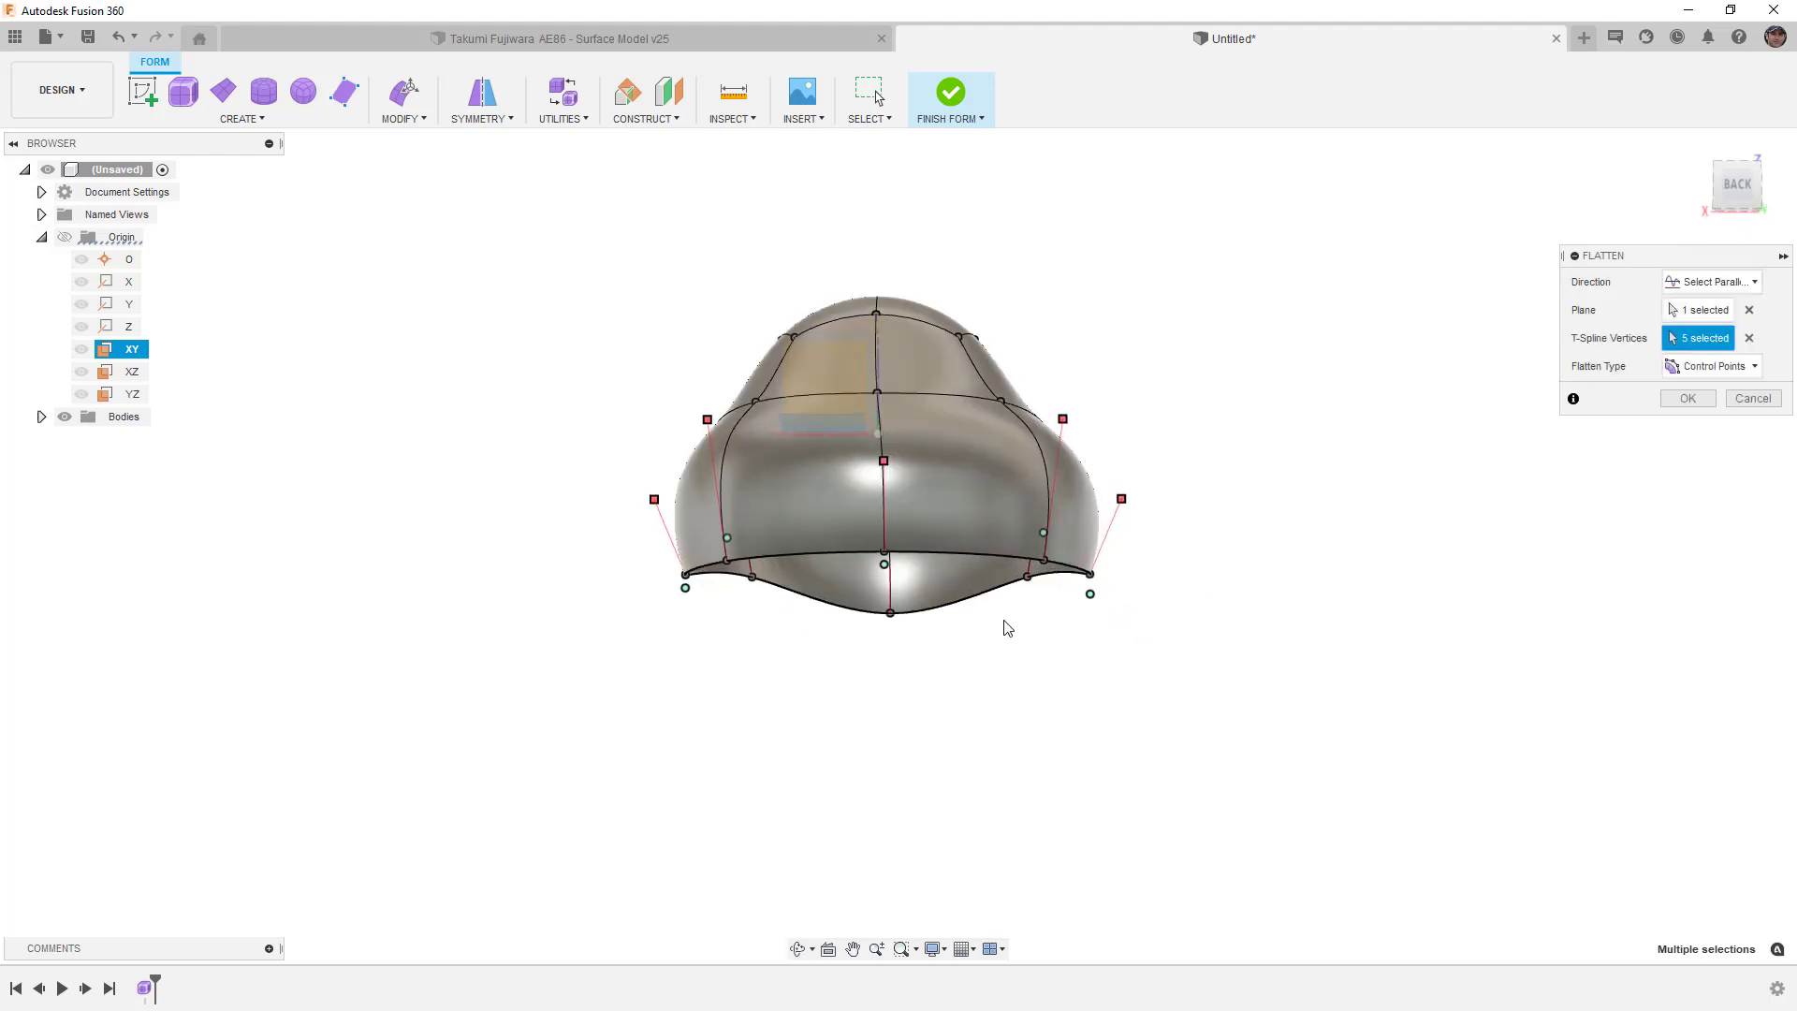
{"action": "left_click", "coordinate": [1028, 580]}
{"action": "left_click", "coordinate": [892, 621]}
{"action": "left_click", "coordinate": [754, 580]}
{"action": "left_click", "coordinate": [1737, 185]}
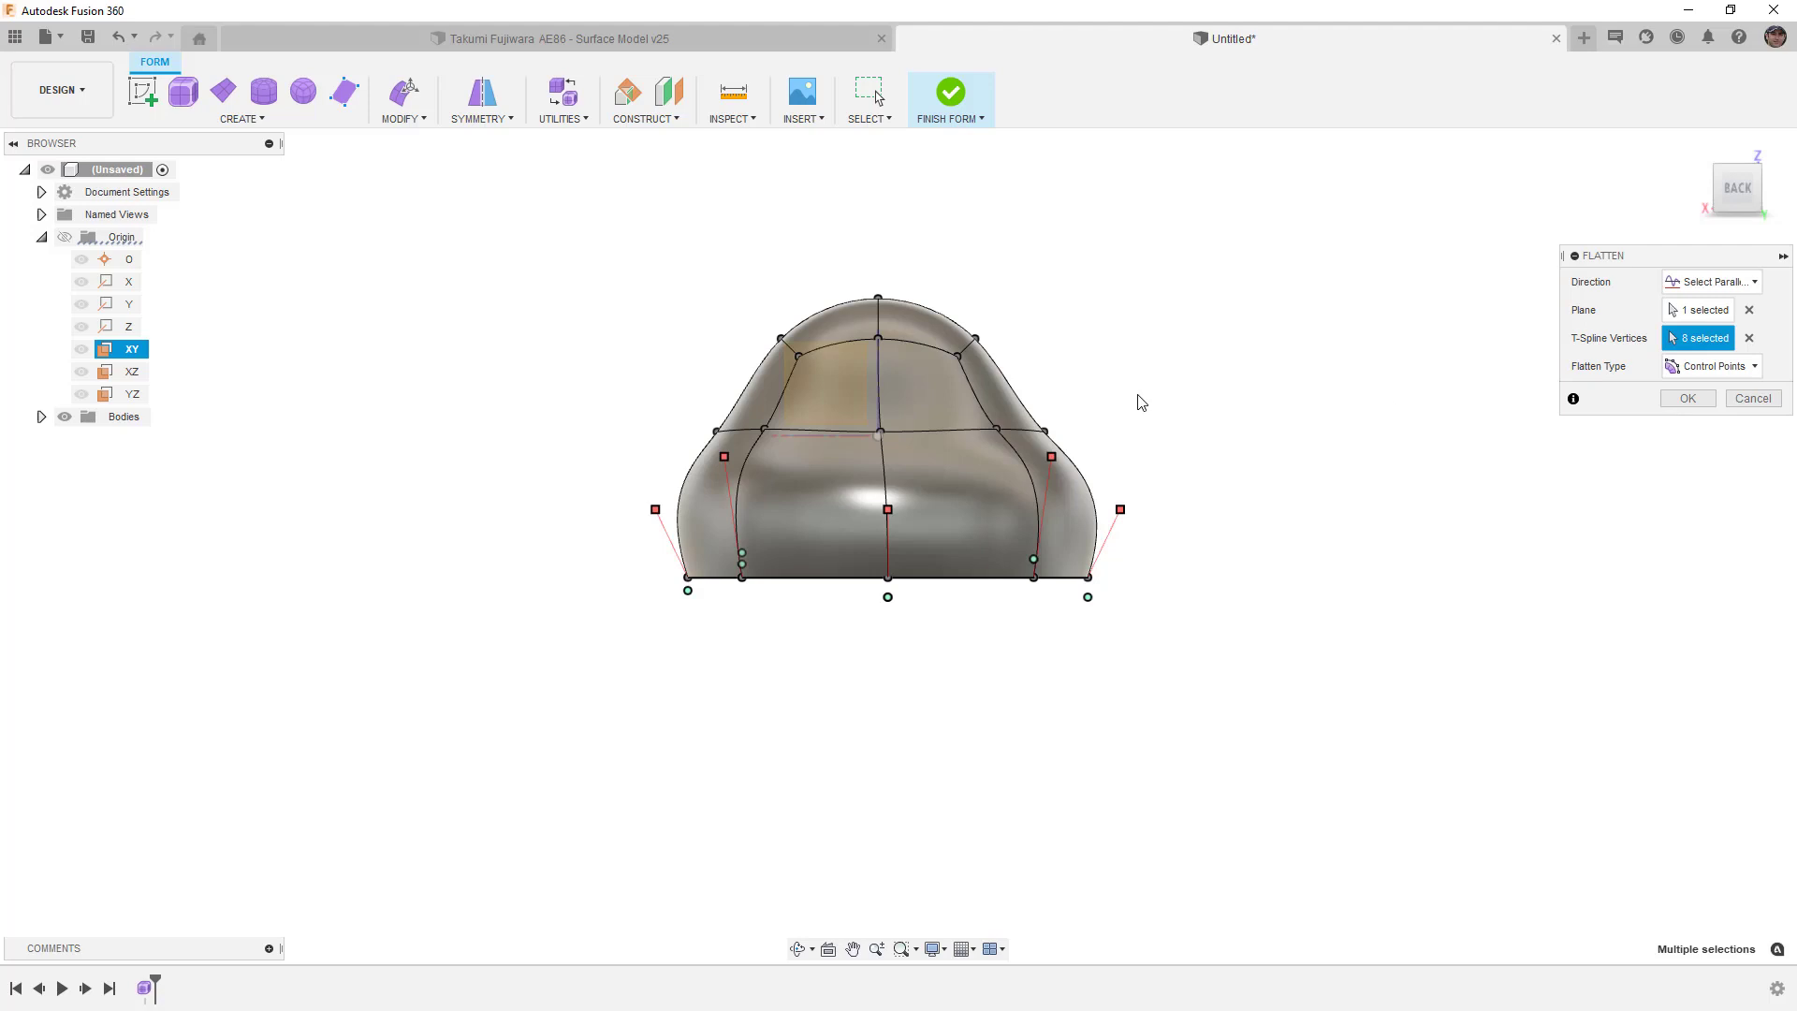
{"action": "scroll", "coordinate": [1141, 403], "scroll_direction": "up", "scroll_amount": 1}
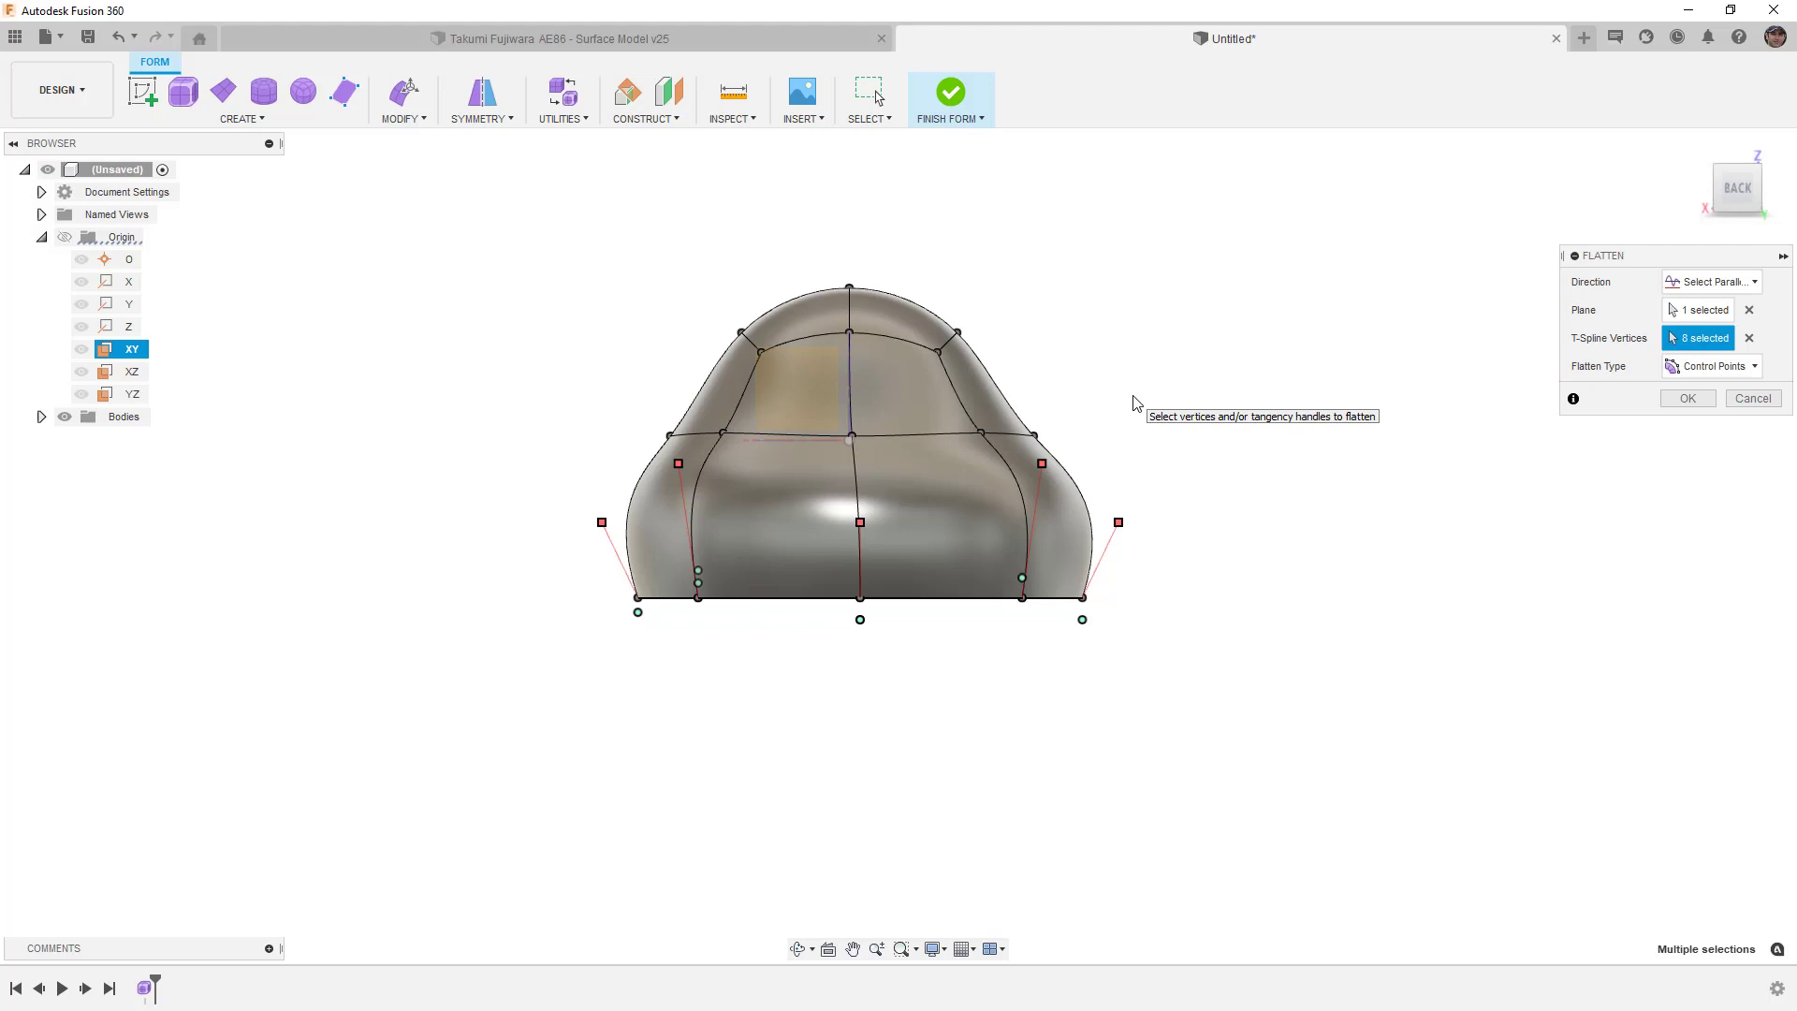
Compare Surface Points and Control Points flatten types in box and smooth display.
{"action": "left_click", "coordinate": [1743, 366]}
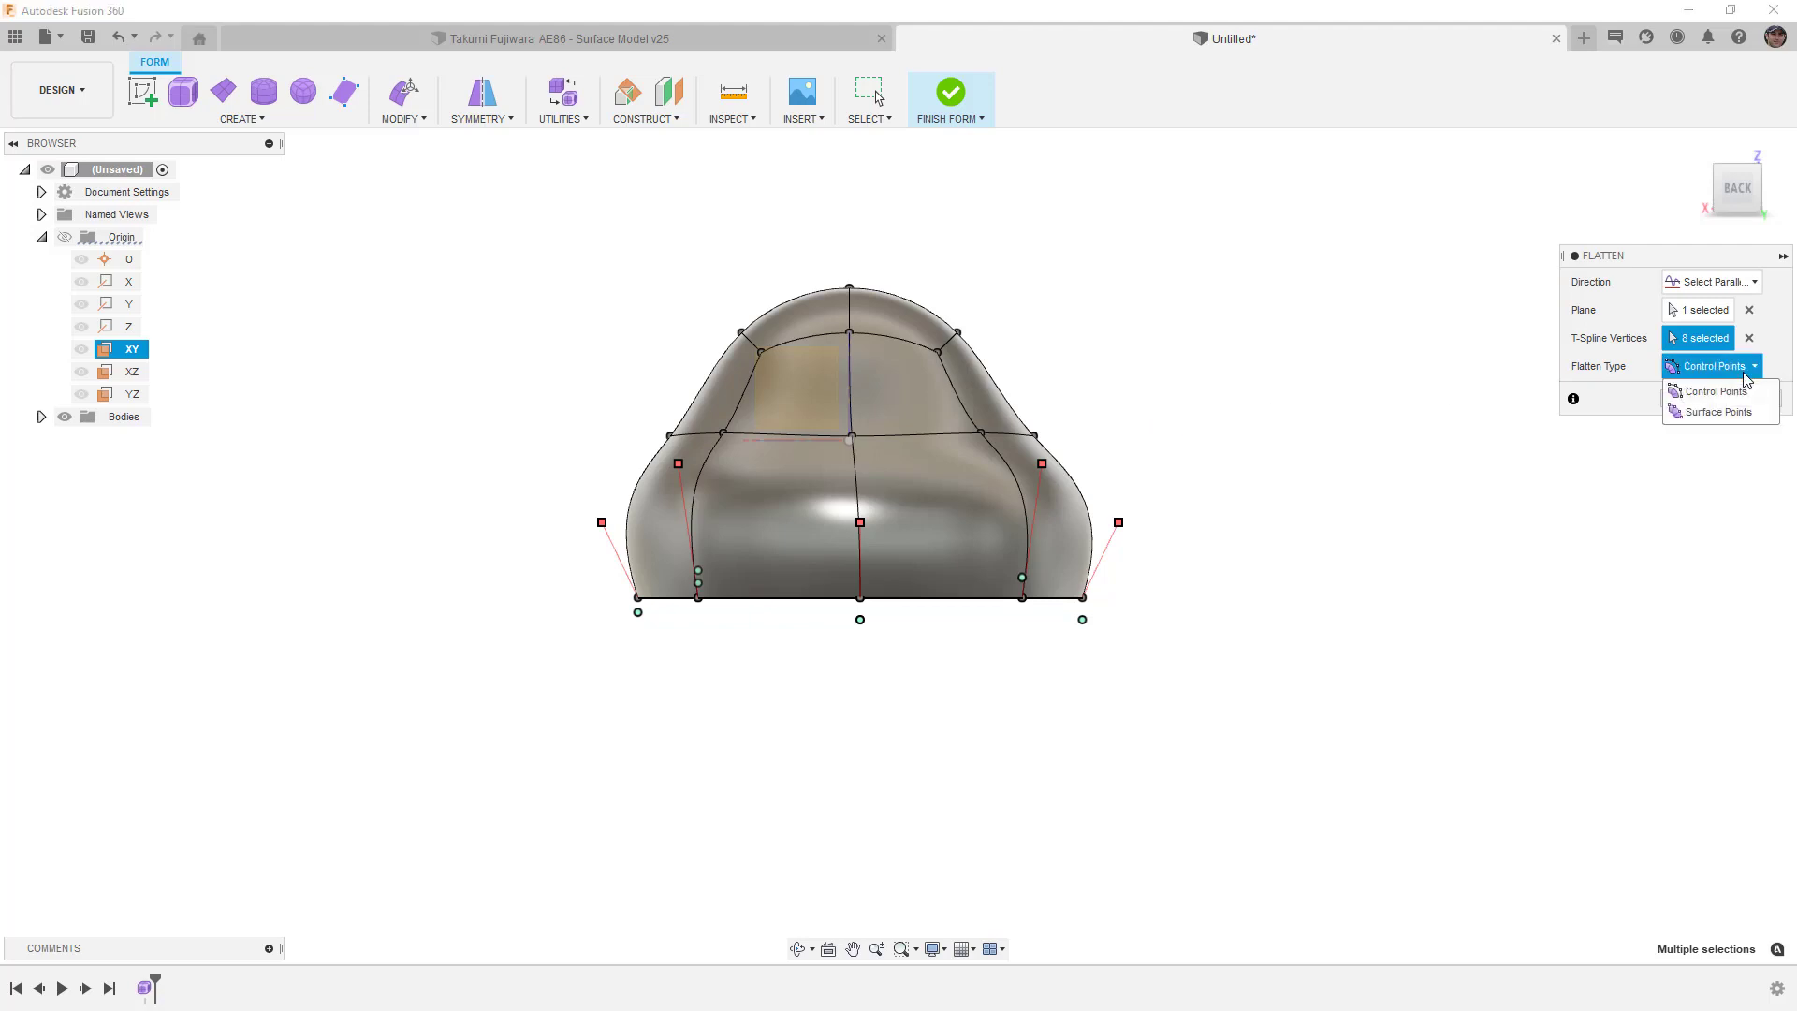
{"action": "left_click", "coordinate": [1739, 412]}
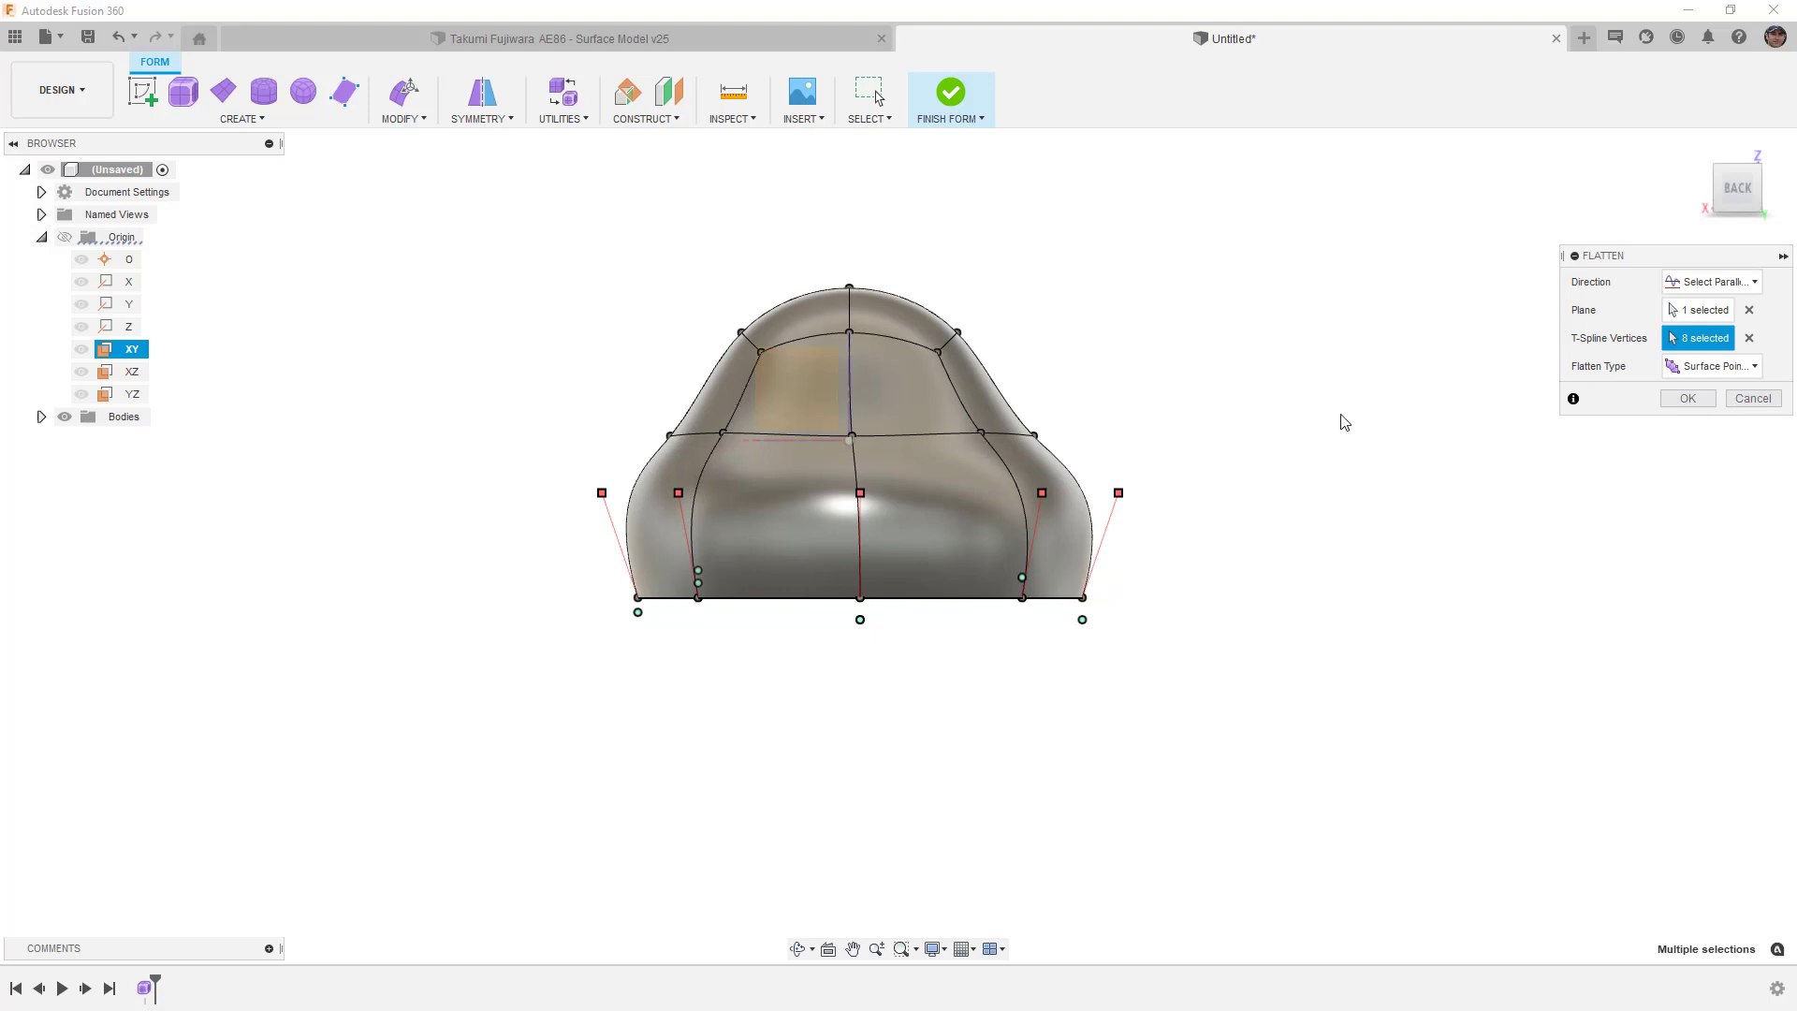
{"action": "key", "text": "alt+1"}
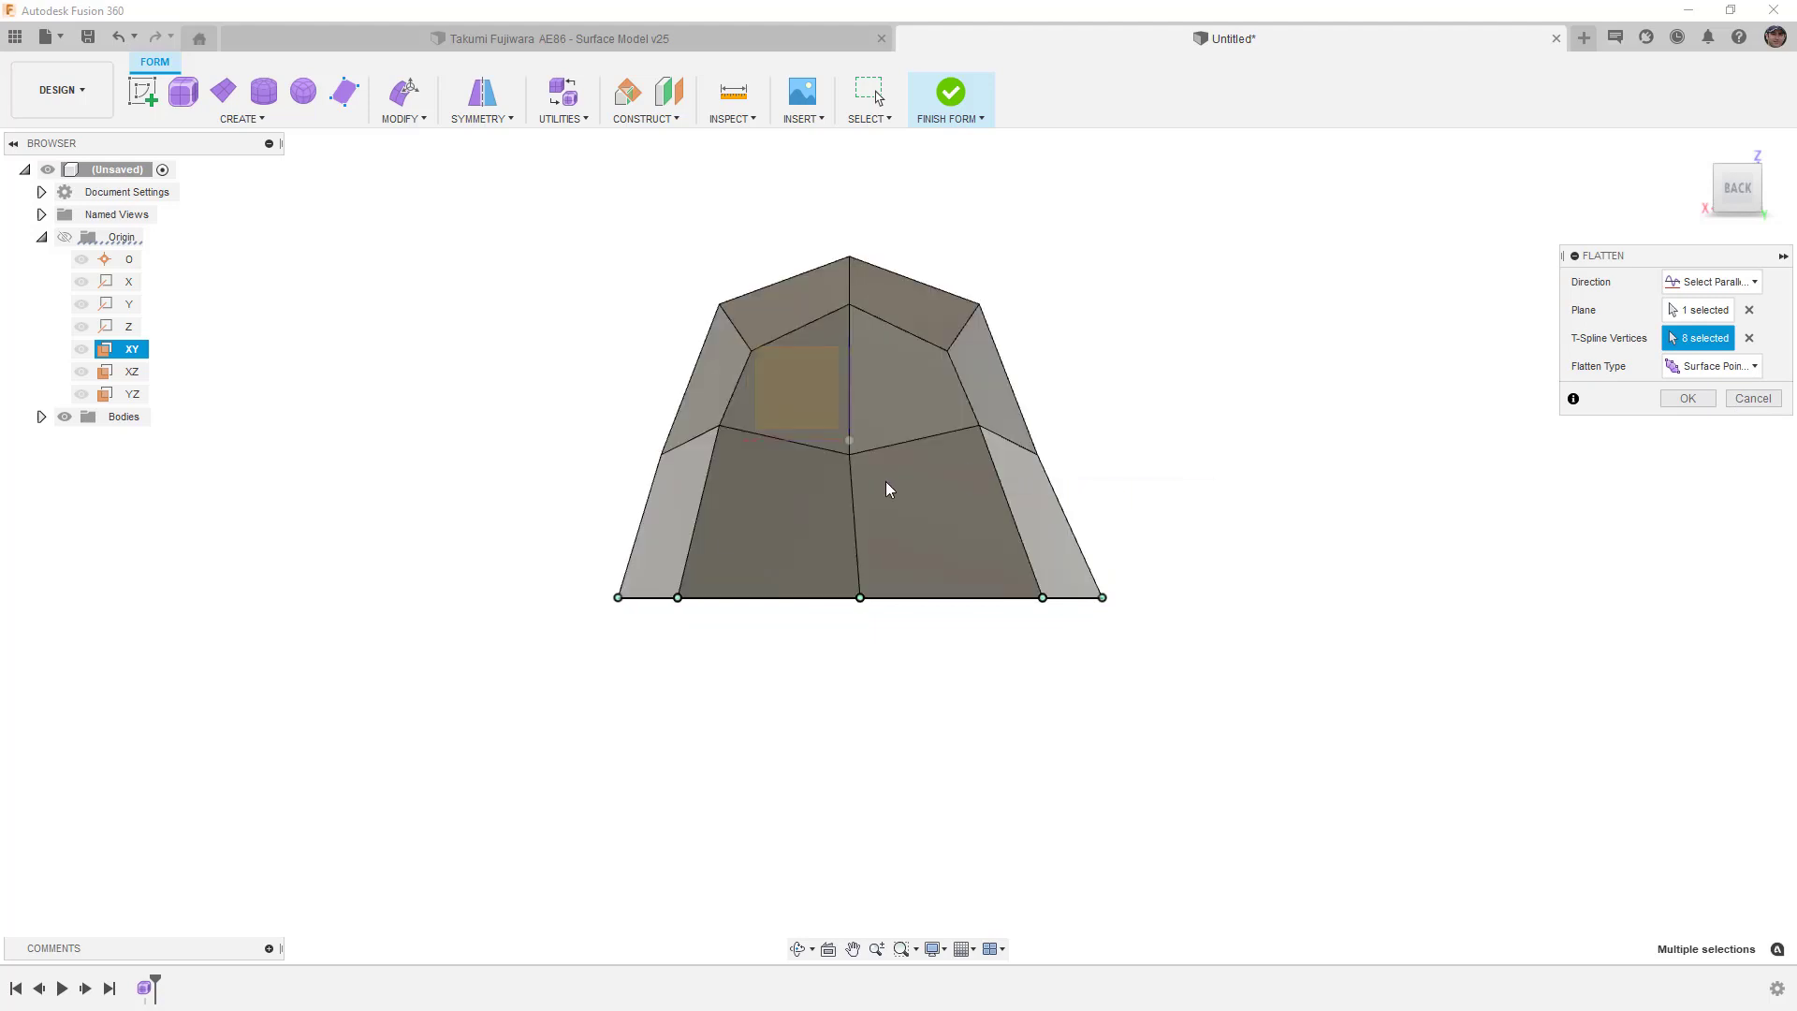
{"action": "left_click", "coordinate": [1715, 366]}
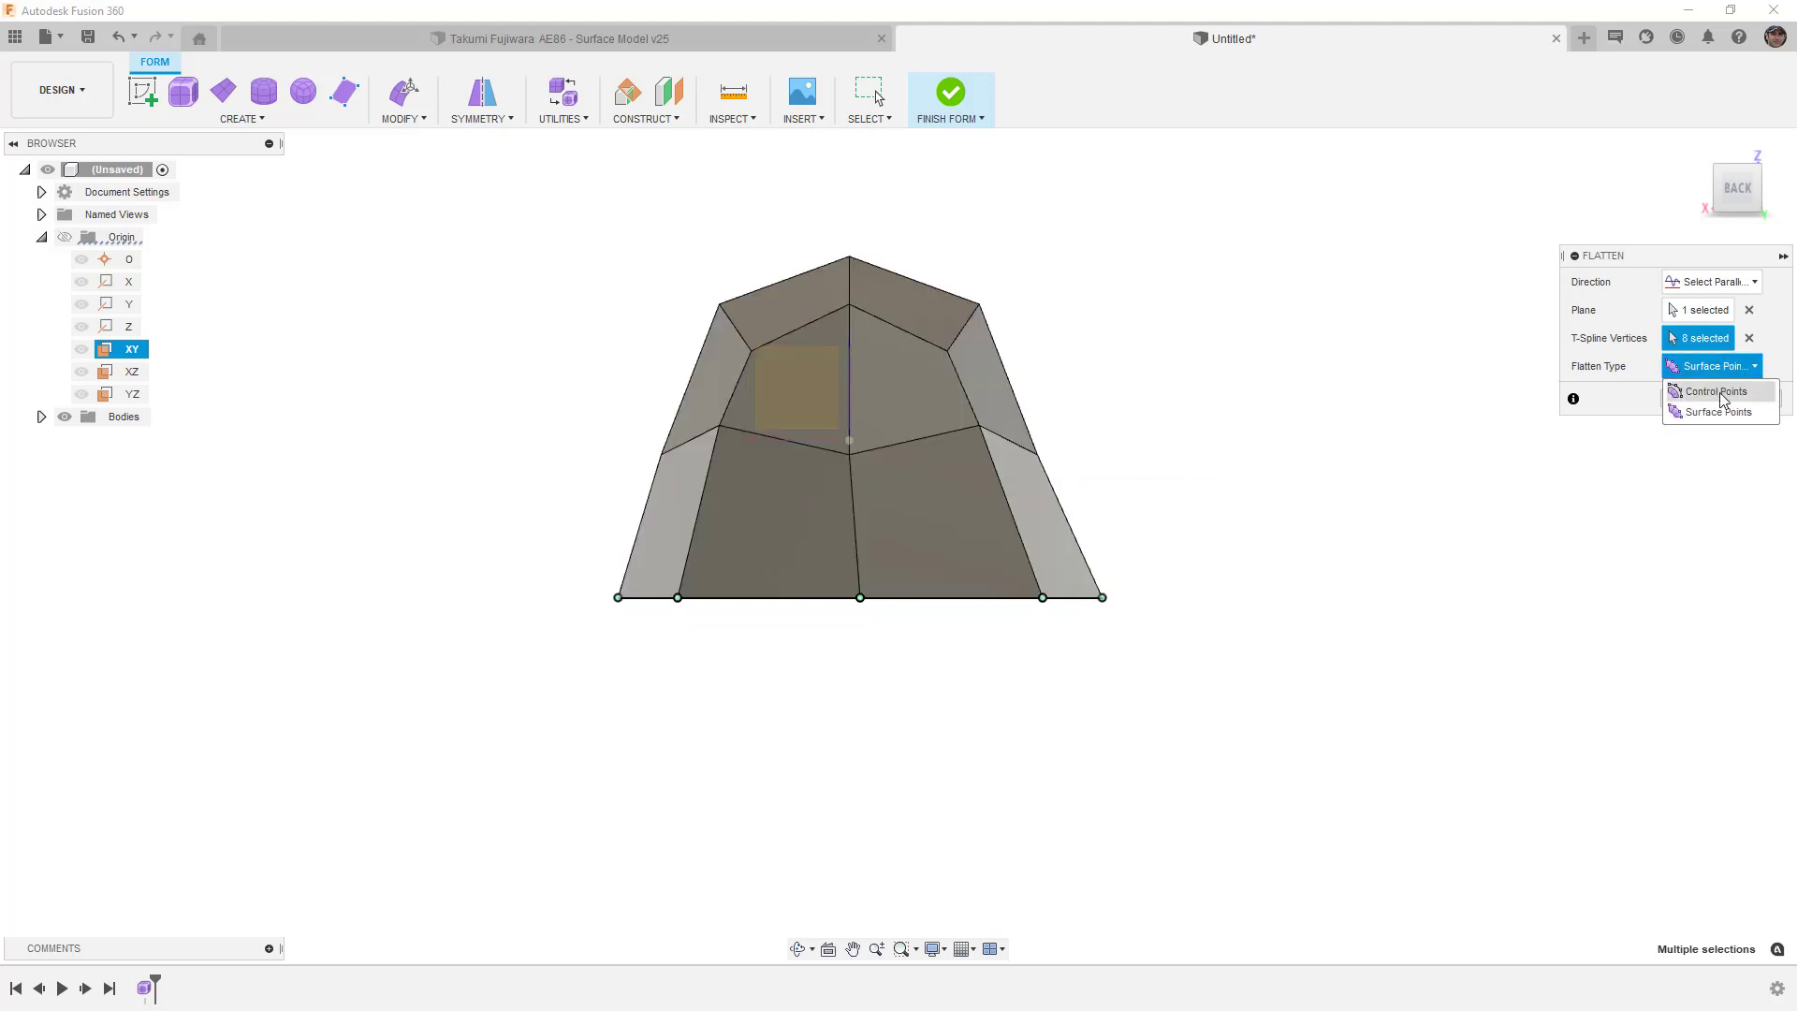
{"action": "left_click", "coordinate": [1724, 403]}
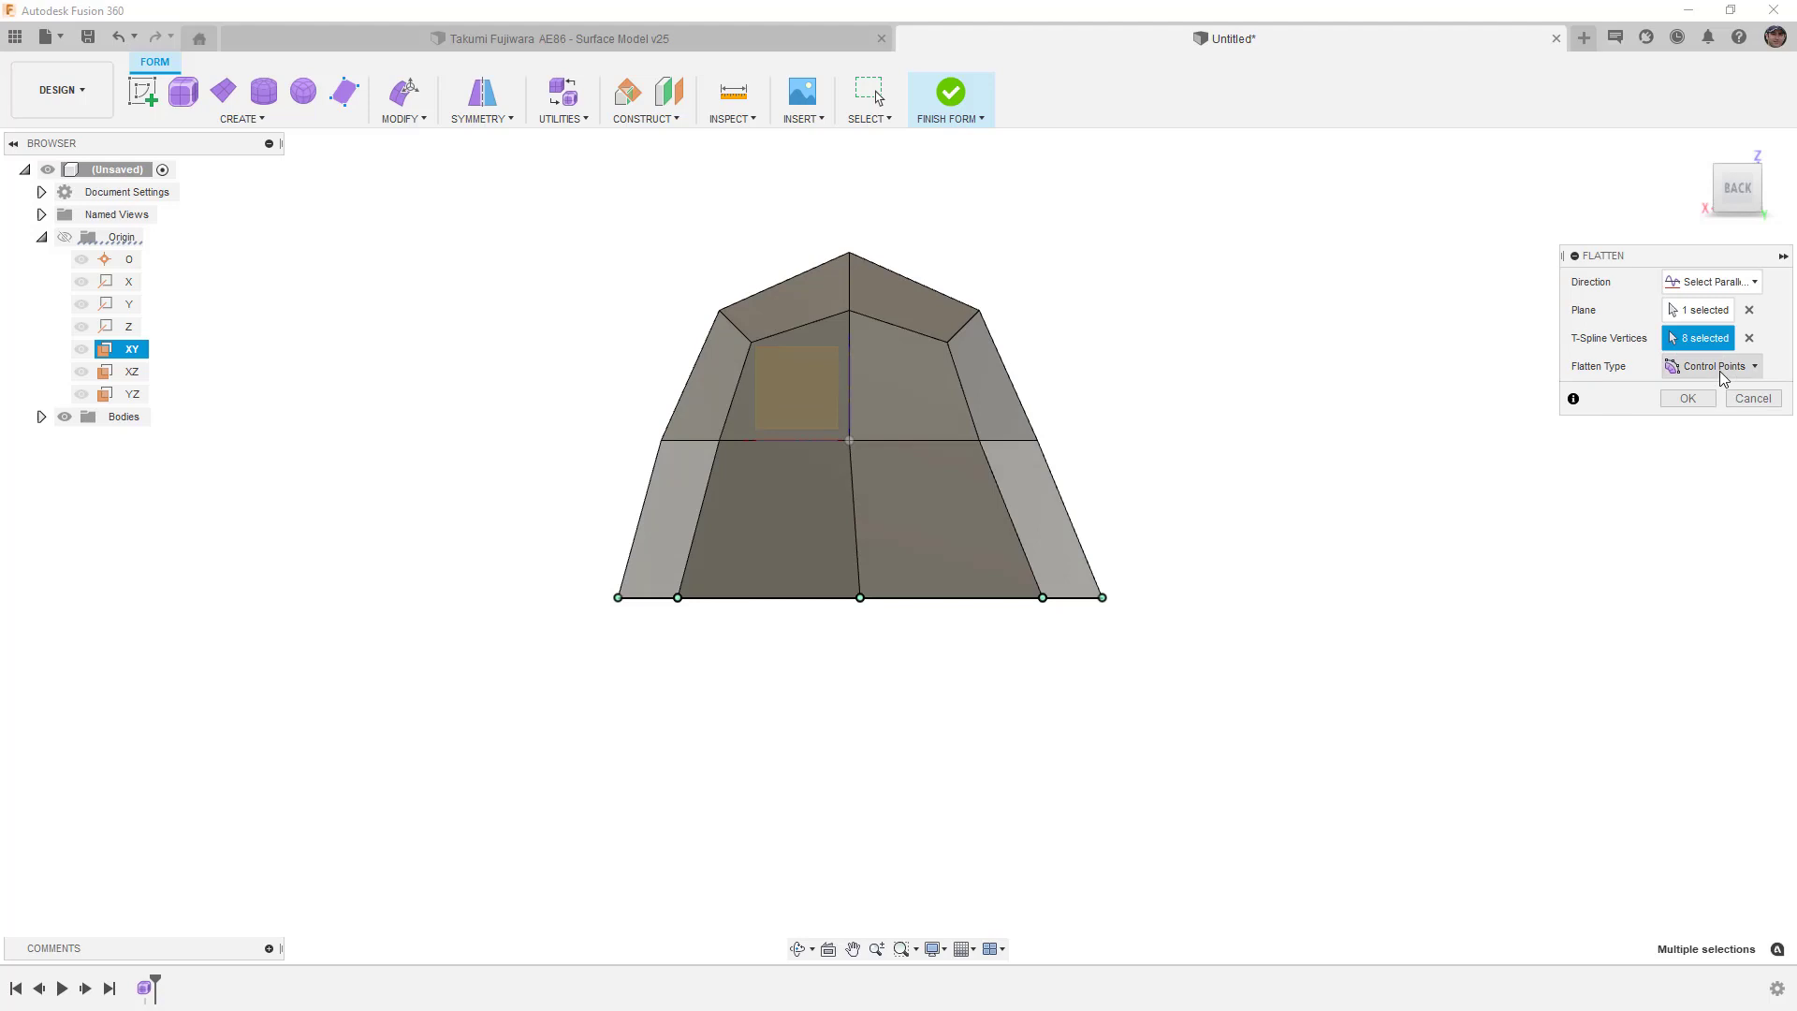
{"action": "key", "text": "alt+3"}
Settle on Surface Points and apply the flatten to the bottom edge.
{"action": "left_click", "coordinate": [1721, 372]}
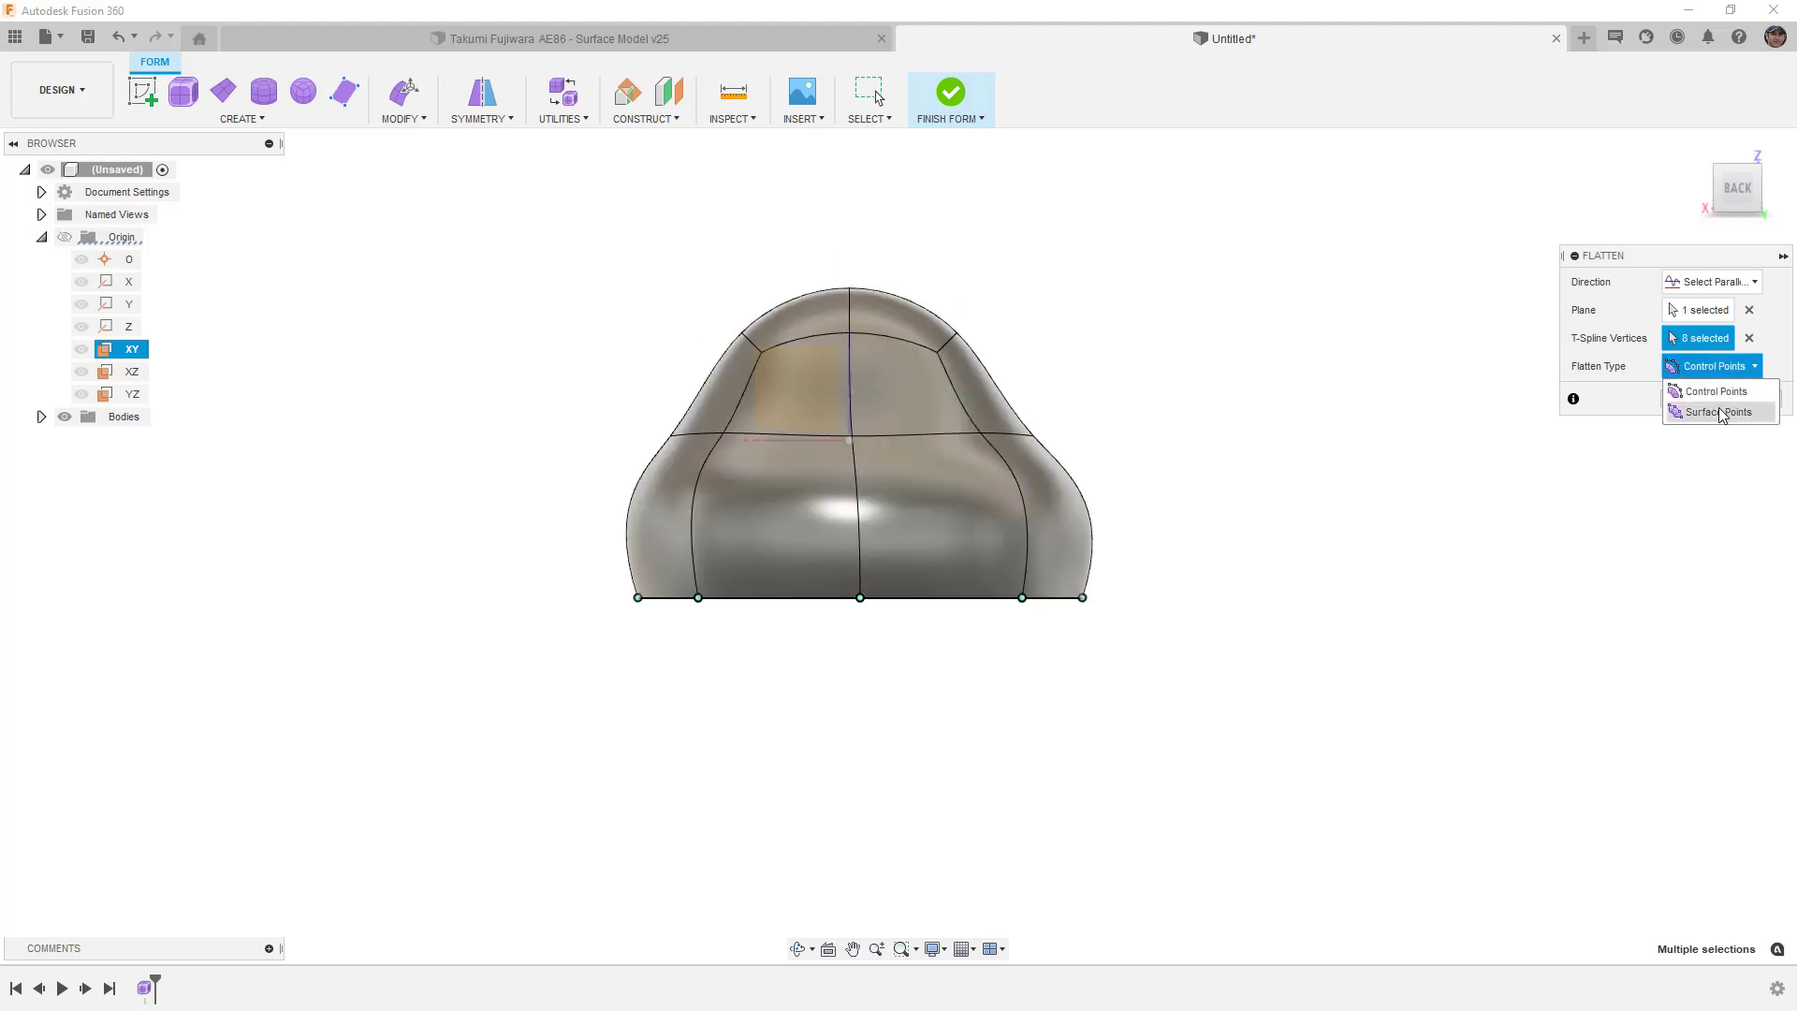
{"action": "left_click", "coordinate": [1722, 411]}
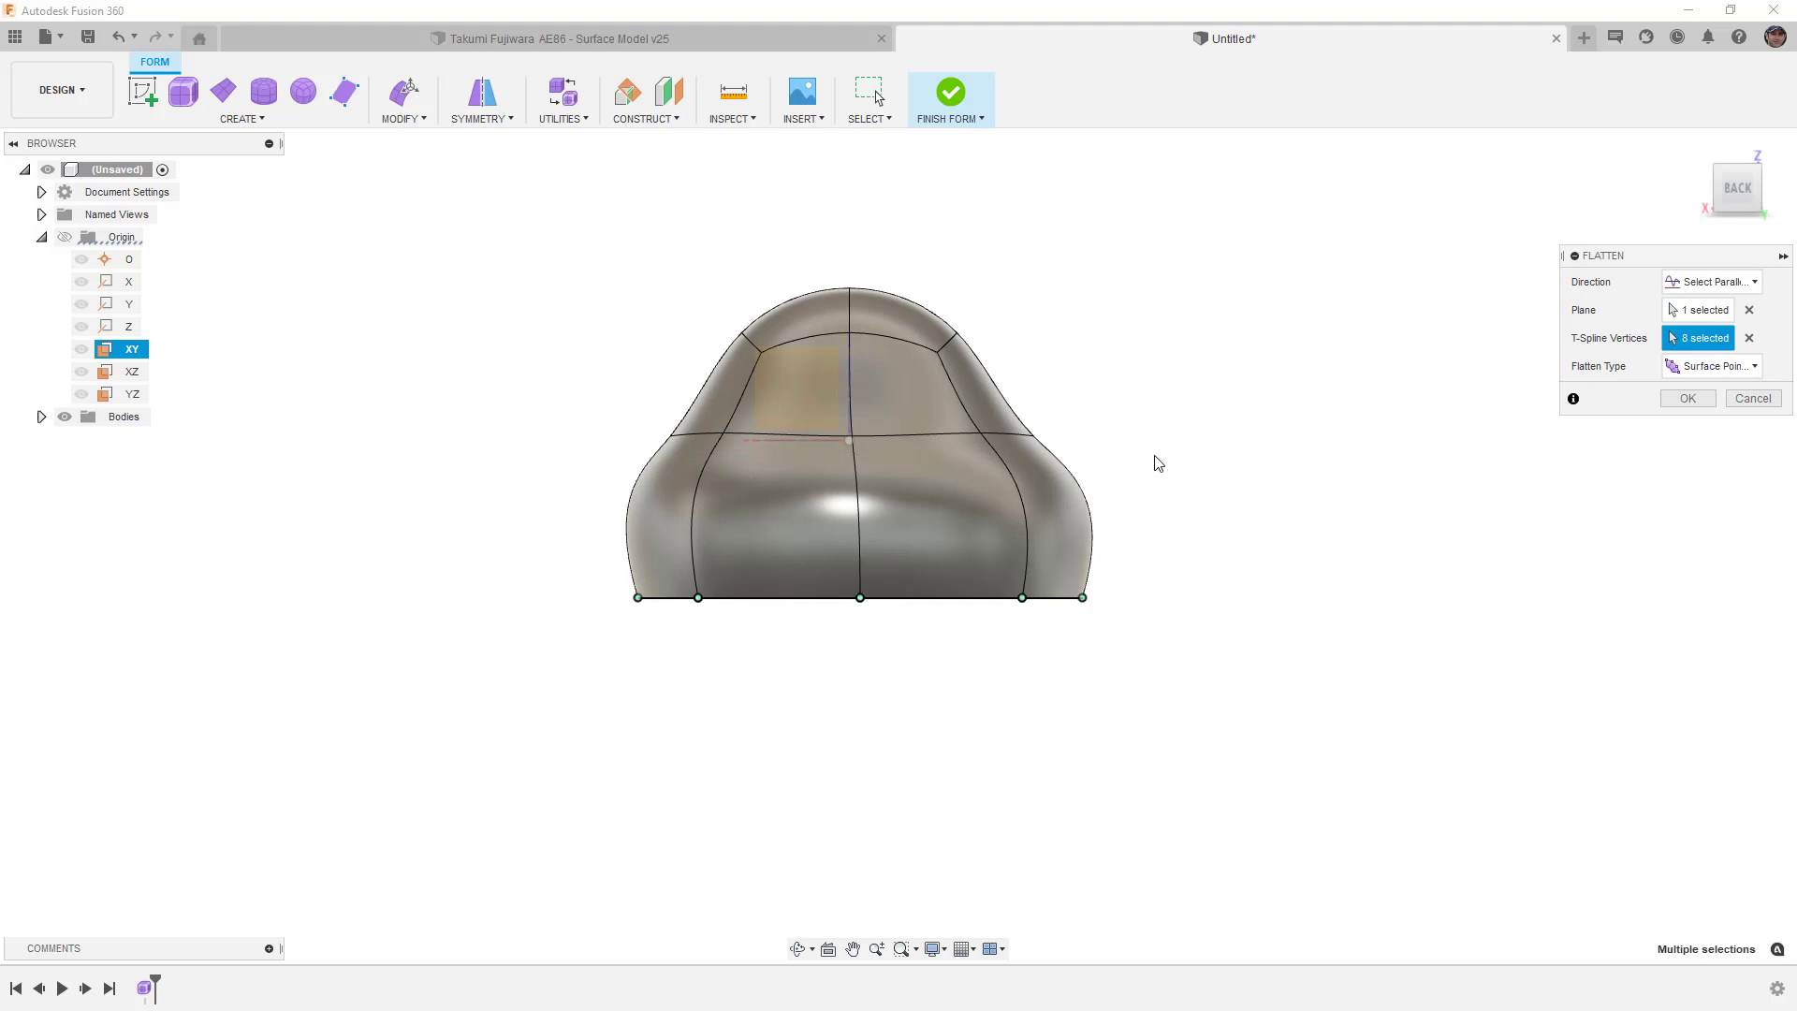
{"action": "left_click", "coordinate": [1717, 366]}
{"action": "left_click", "coordinate": [1705, 394]}
{"action": "left_click", "coordinate": [1713, 366]}
{"action": "left_click", "coordinate": [1710, 413]}
{"action": "left_click", "coordinate": [1688, 398]}
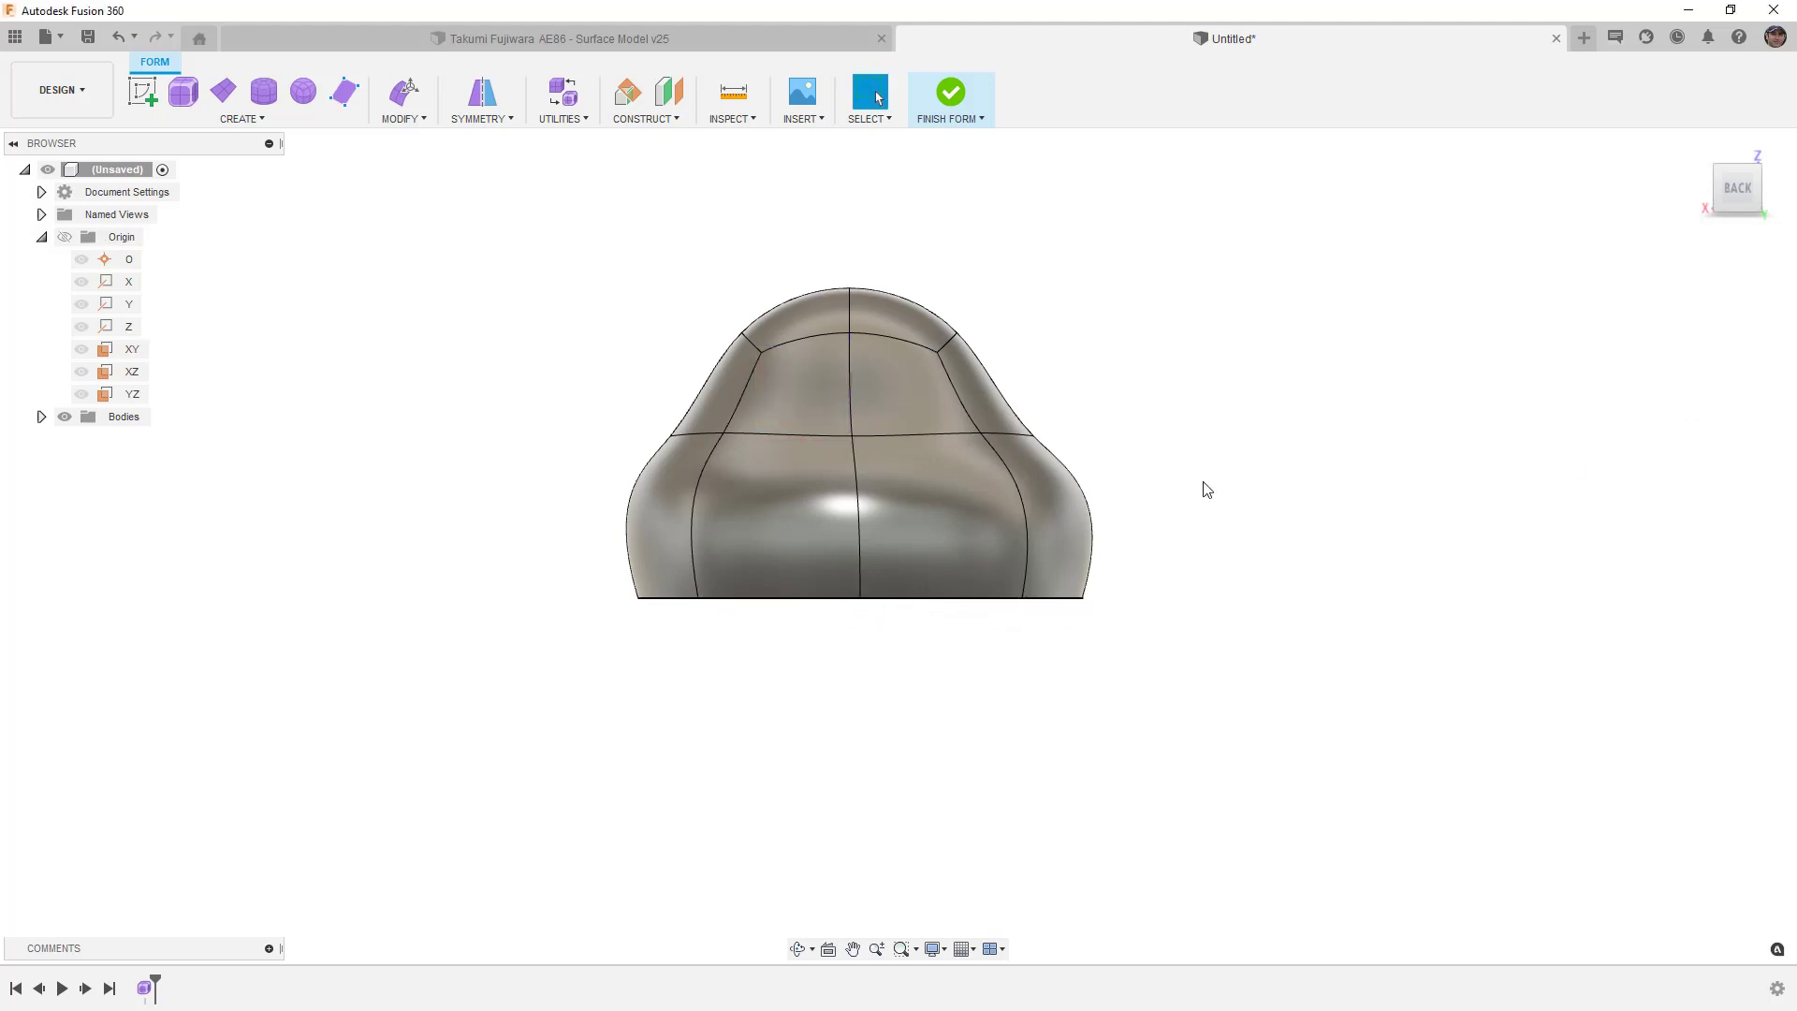
Start a second Flatten parallel to a plane with Control Points type.
{"action": "left_click", "coordinate": [427, 120]}
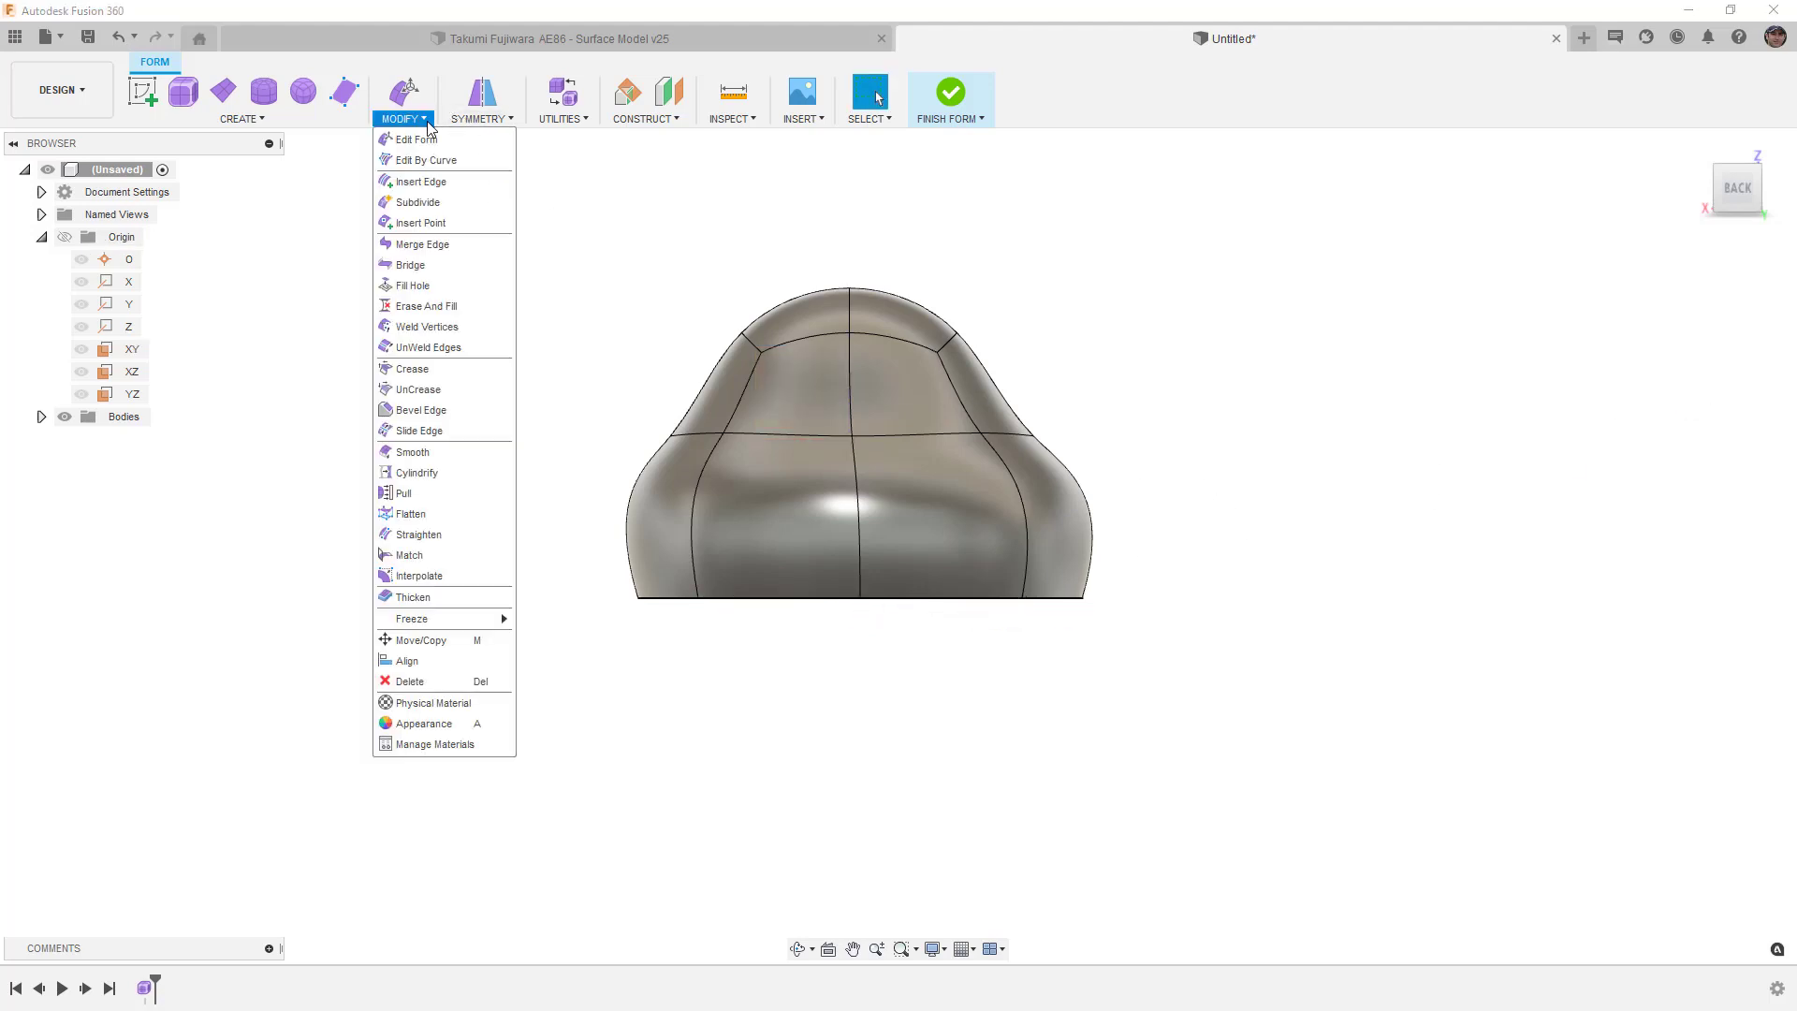
{"action": "left_click", "coordinate": [412, 514]}
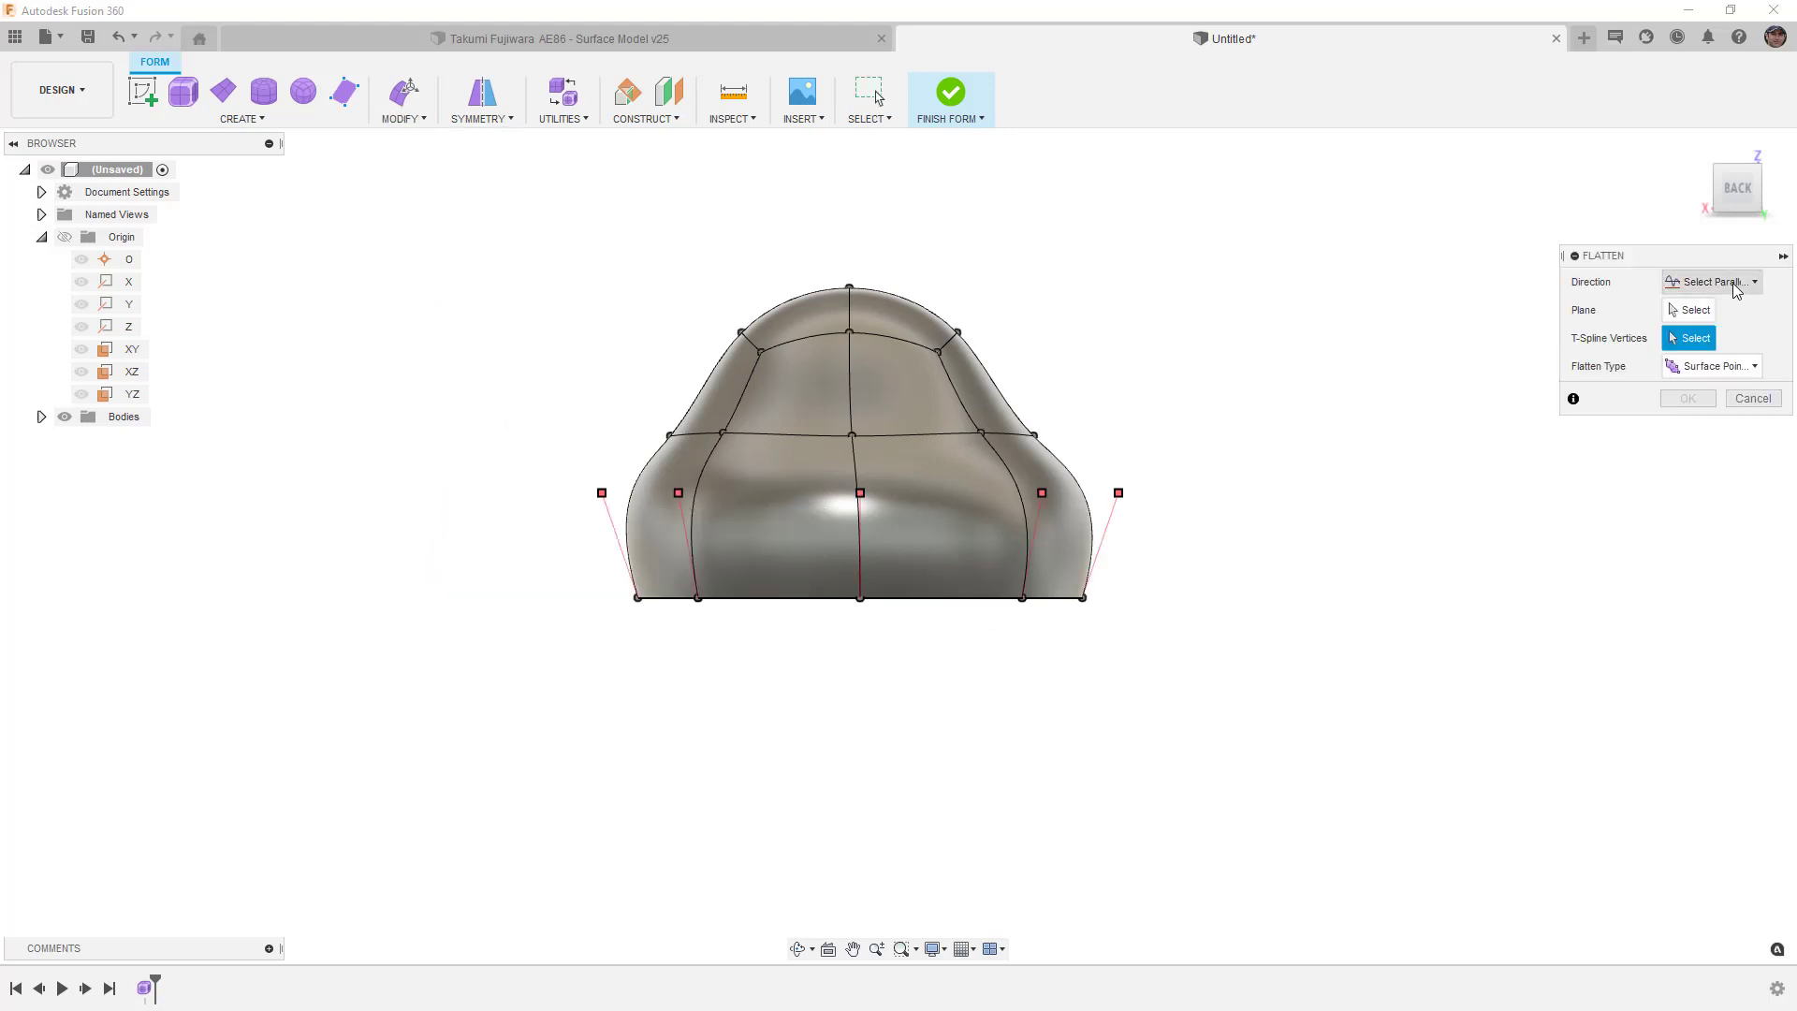
{"action": "left_click", "coordinate": [1734, 283]}
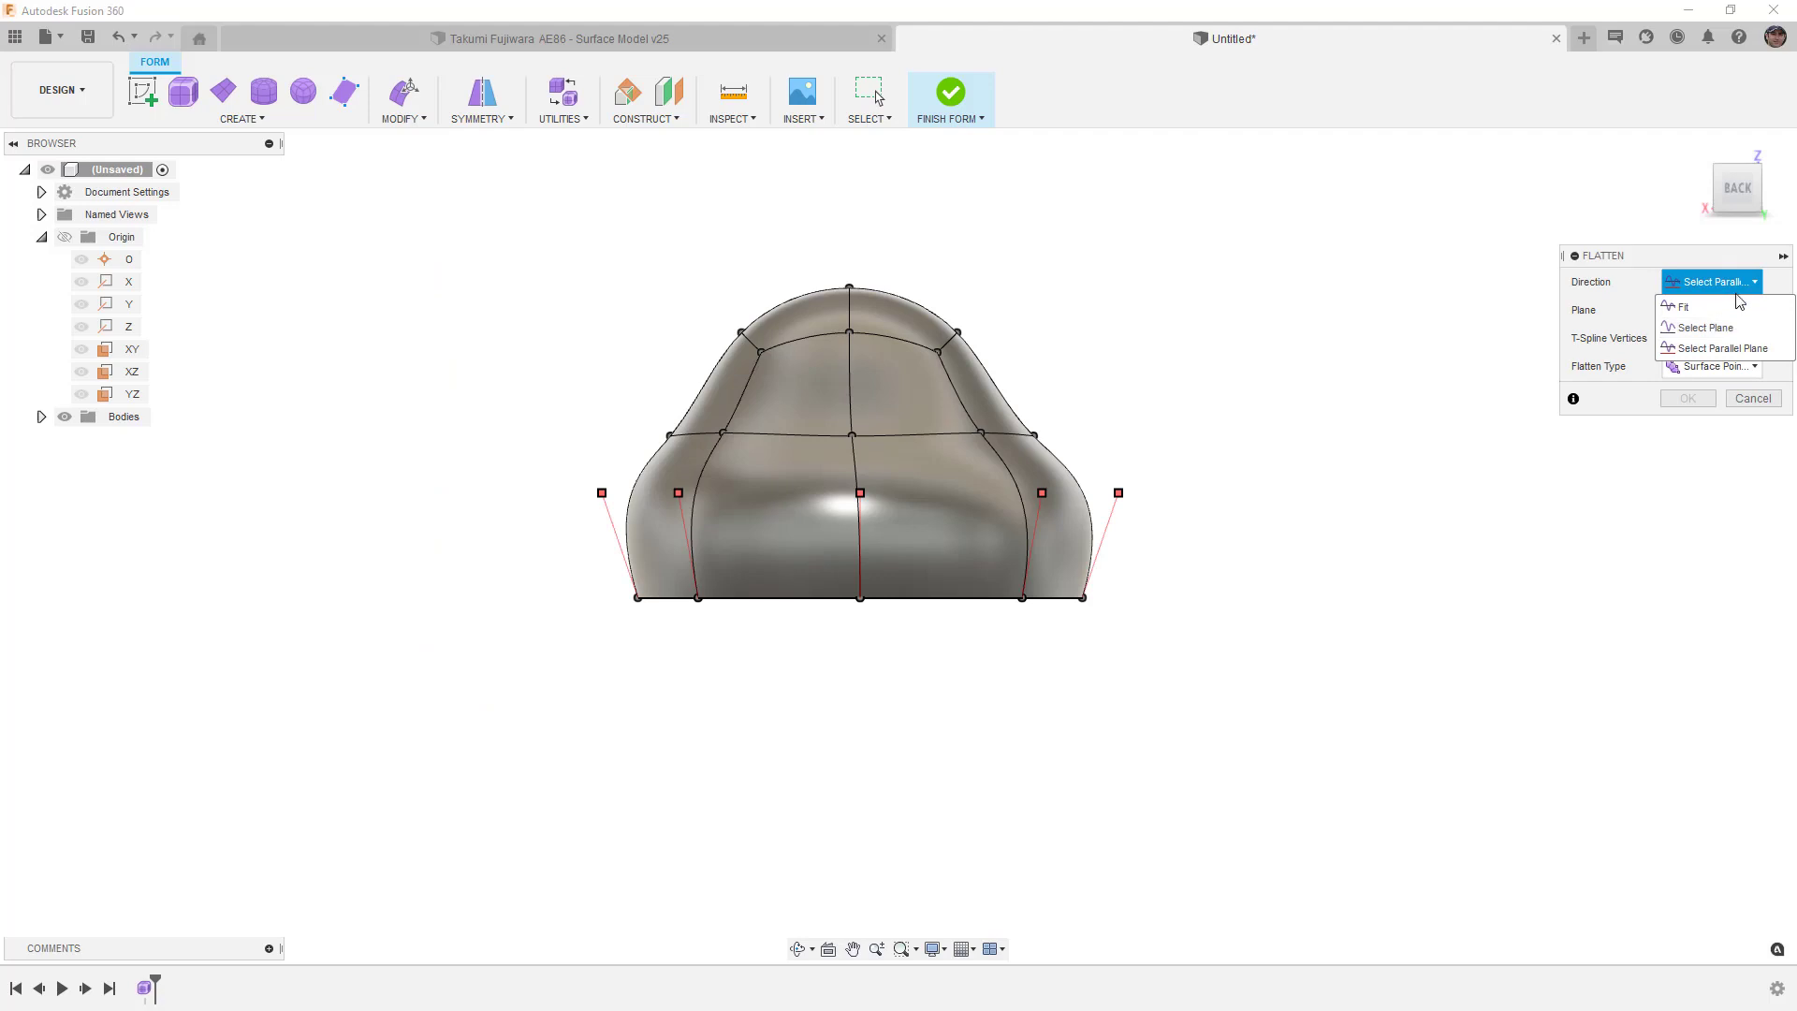
{"action": "left_click", "coordinate": [1739, 292]}
{"action": "left_click", "coordinate": [1711, 375]}
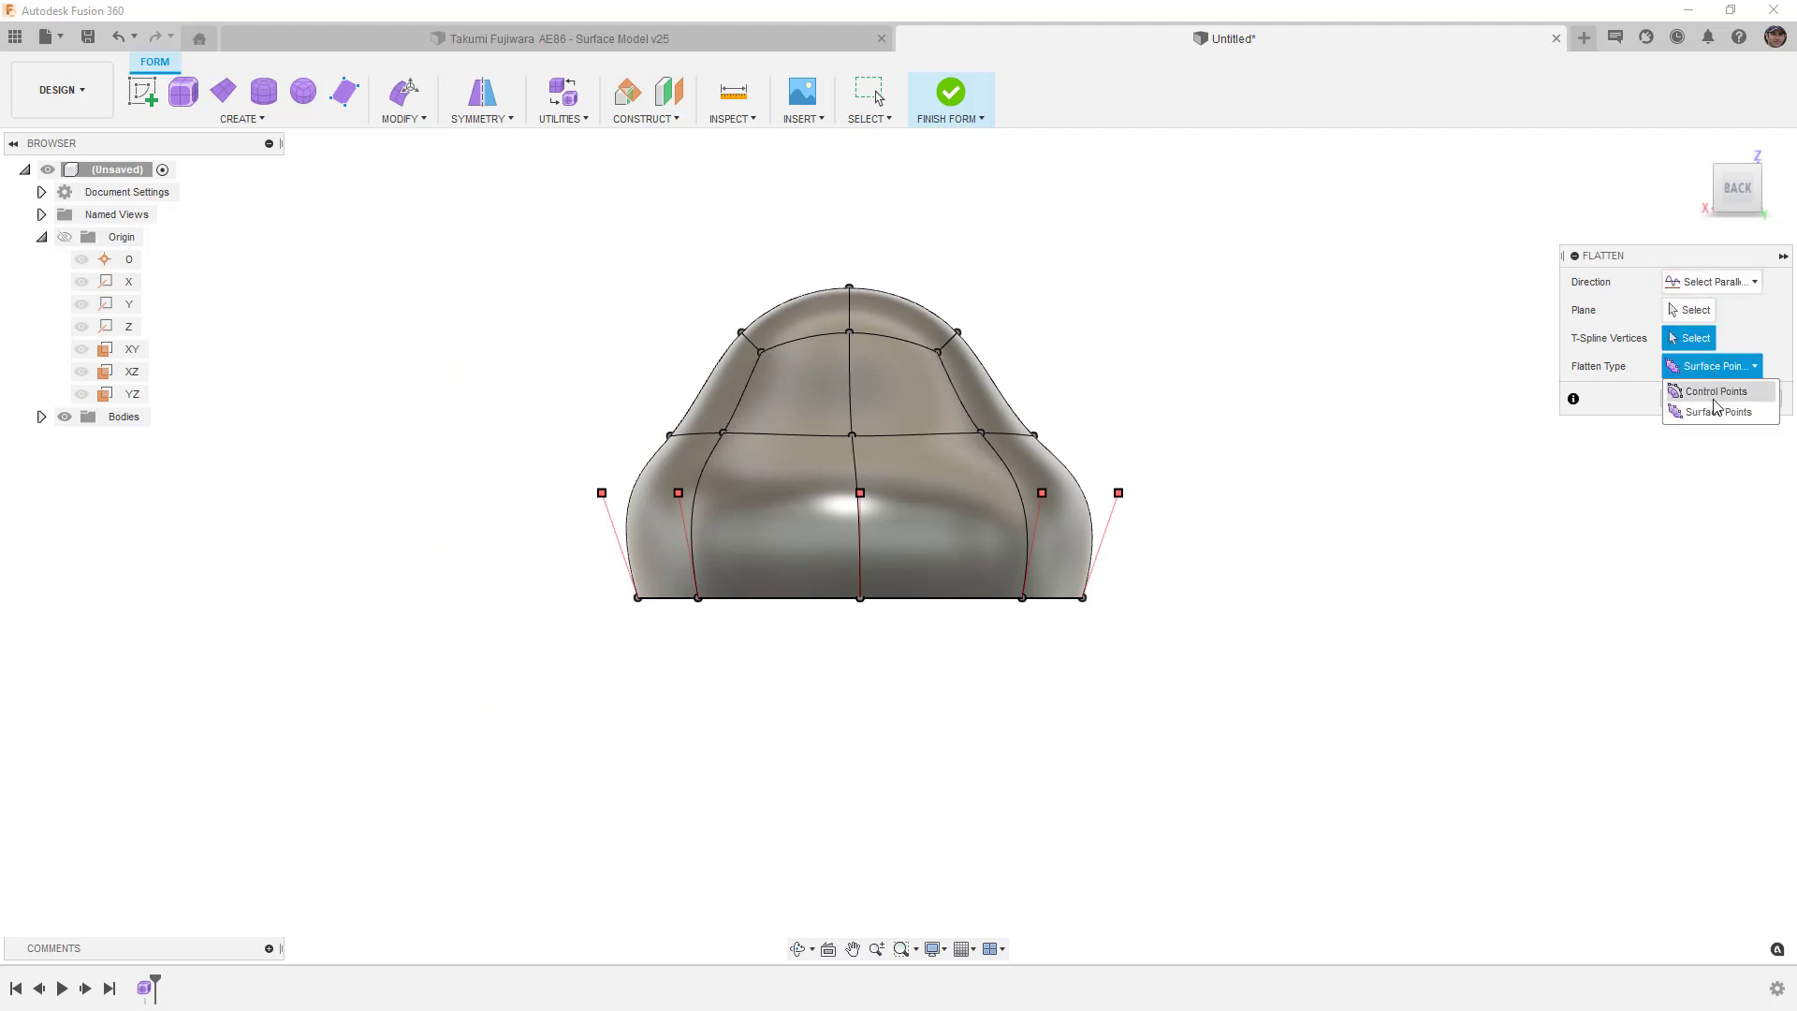
{"action": "left_click", "coordinate": [1715, 394]}
Select the eight middle-row vertices and use XY as the reference plane.
{"action": "left_click_drag", "start_coordinate": [624, 400], "coordinate": [1100, 458]}
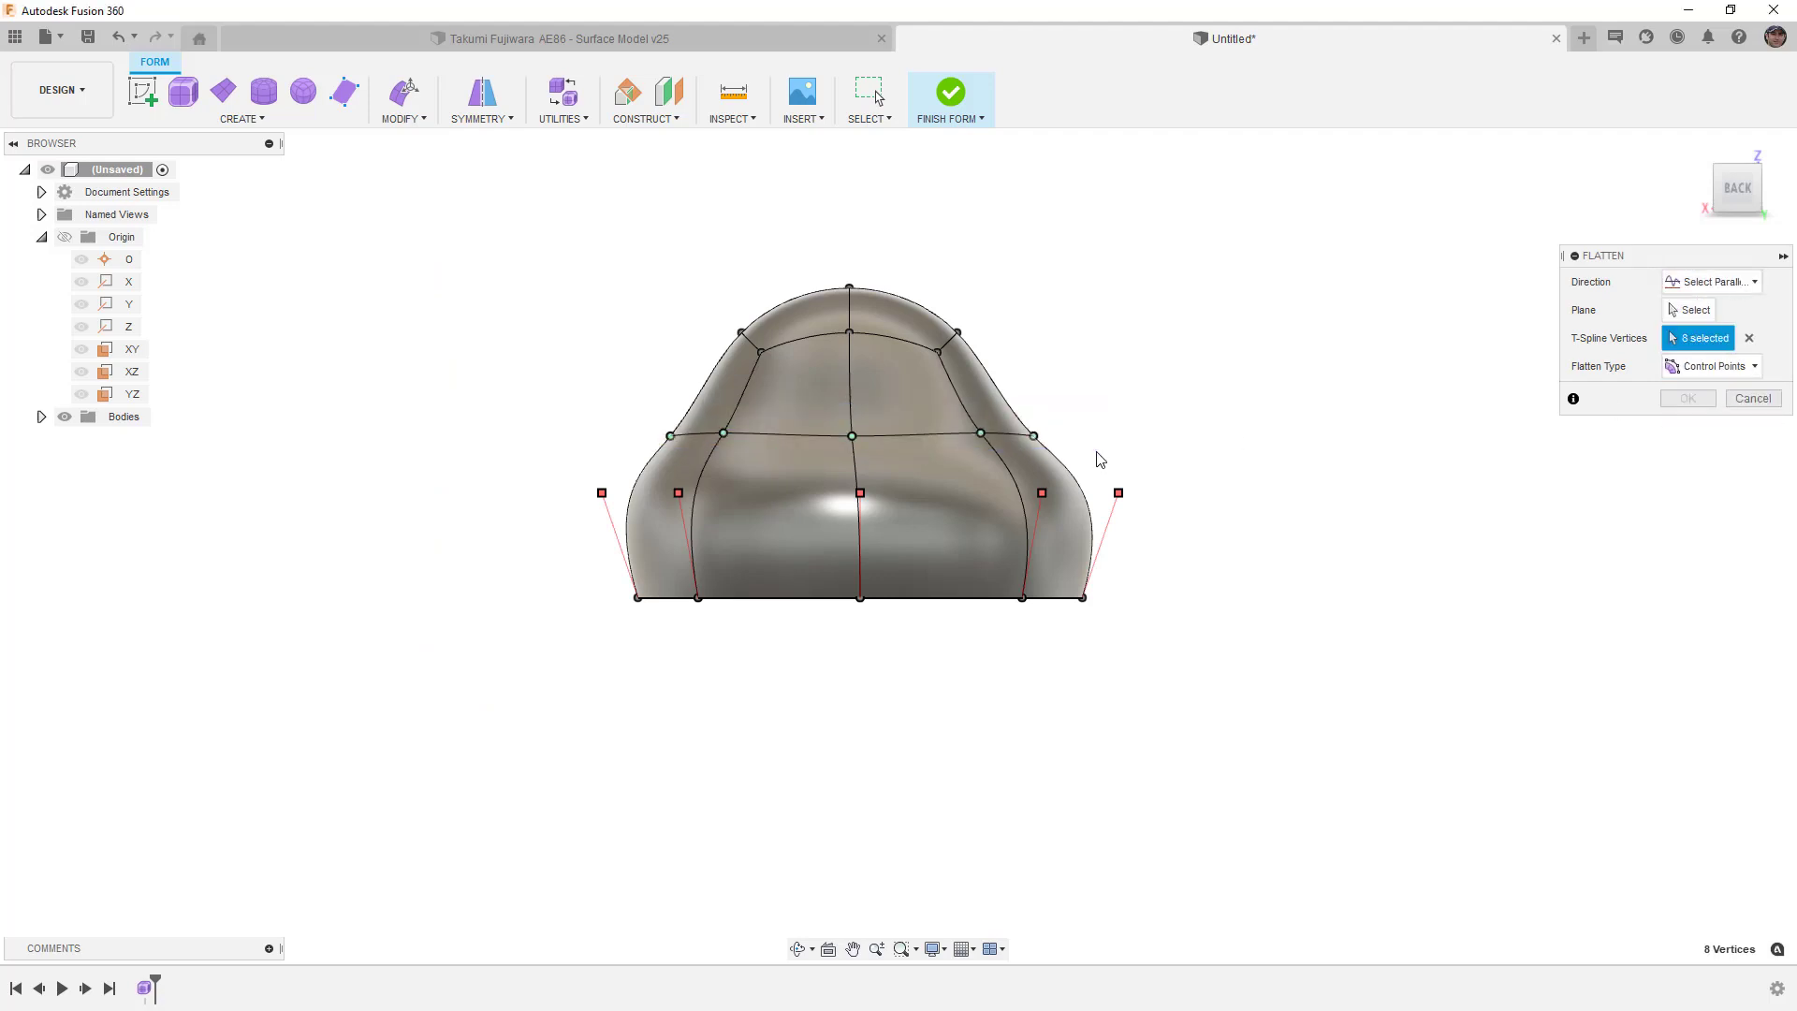
{"action": "left_click", "coordinate": [1690, 310]}
{"action": "middle_click_drag", "start_coordinate": [1214, 352], "coordinate": [1037, 418], "text": "shift"}
{"action": "left_click", "coordinate": [795, 456]}
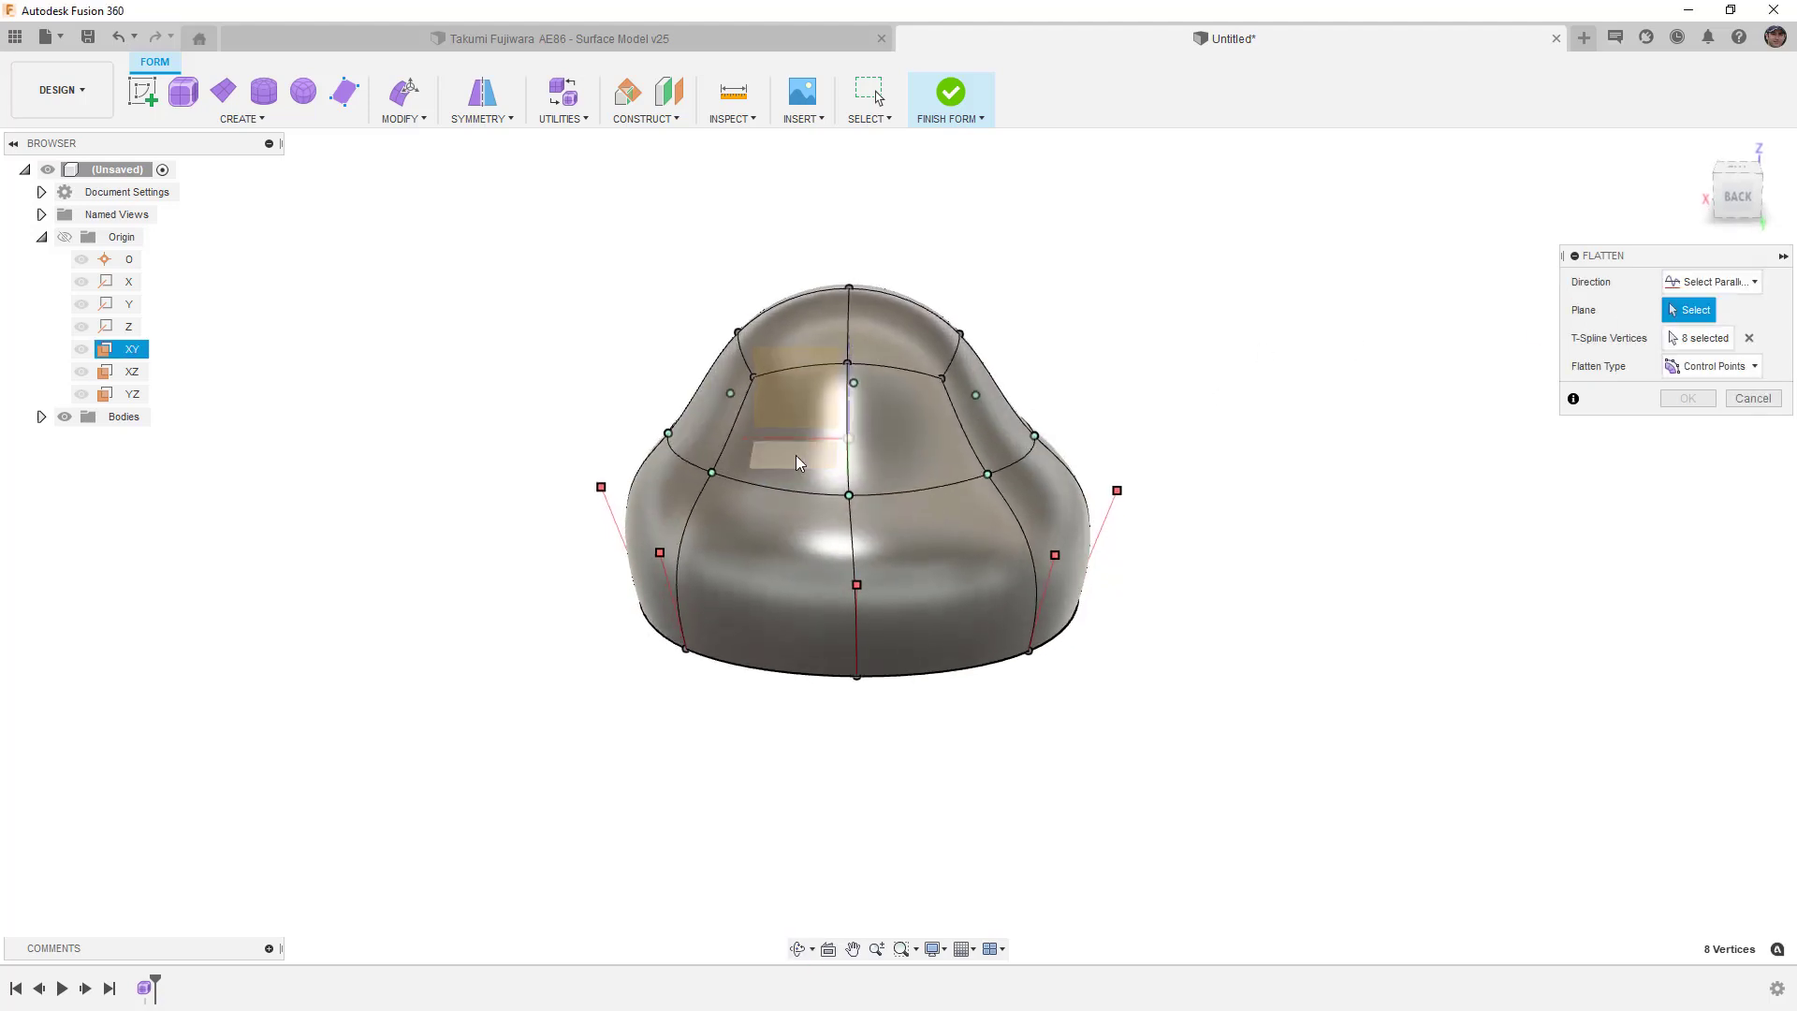
From the back view, compare flatten types and settle on Surface Points.
{"action": "left_click", "coordinate": [1739, 194]}
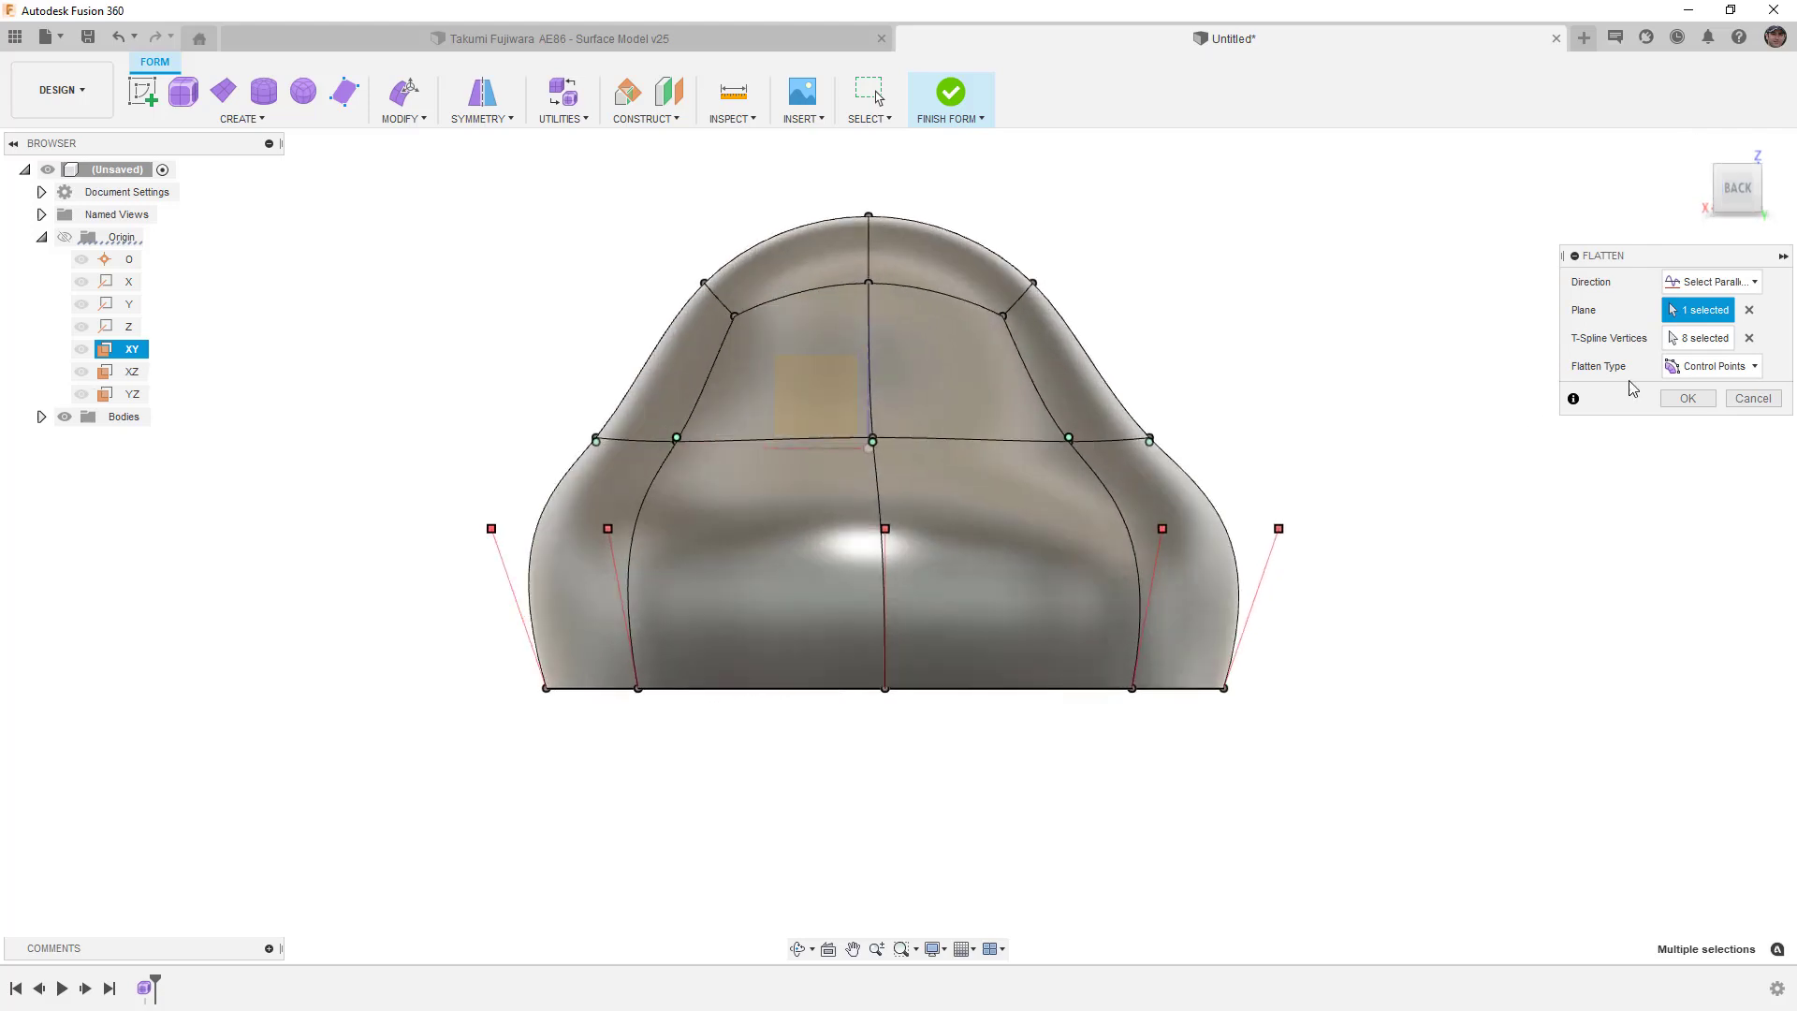
{"action": "left_click", "coordinate": [1713, 366]}
{"action": "left_click", "coordinate": [1719, 412]}
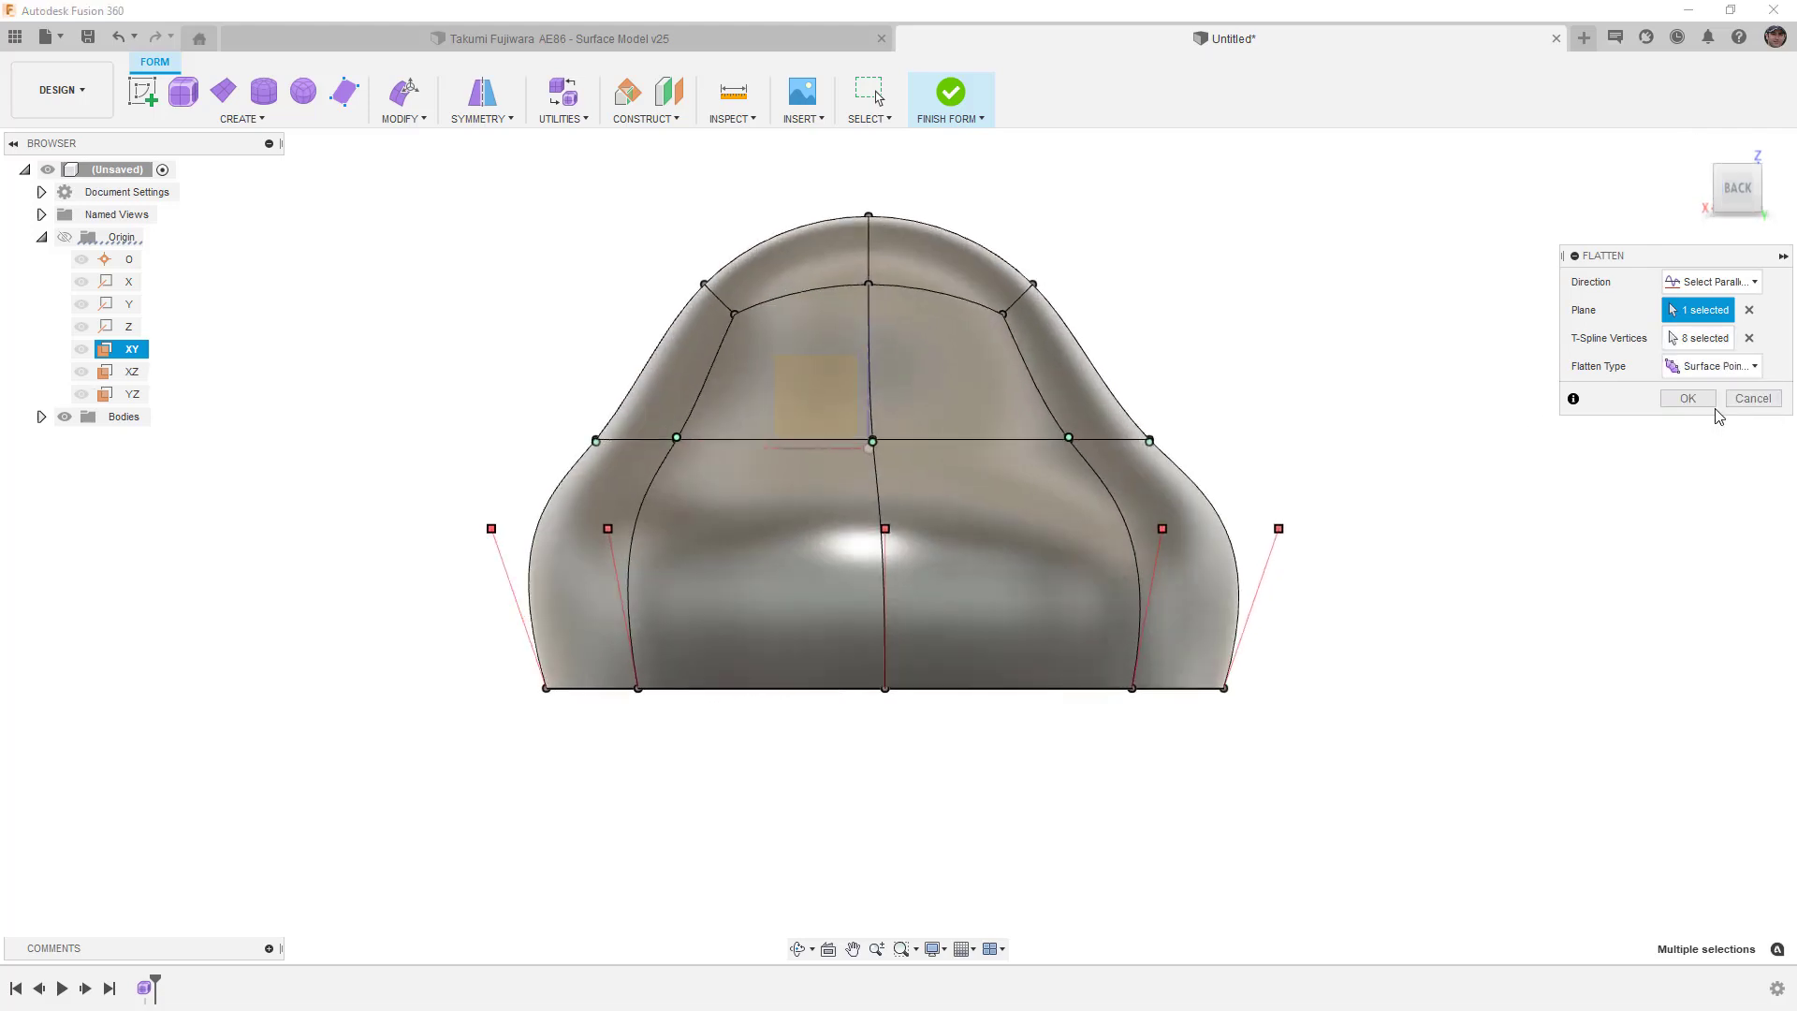
{"action": "left_click", "coordinate": [1727, 368]}
{"action": "left_click", "coordinate": [1723, 393]}
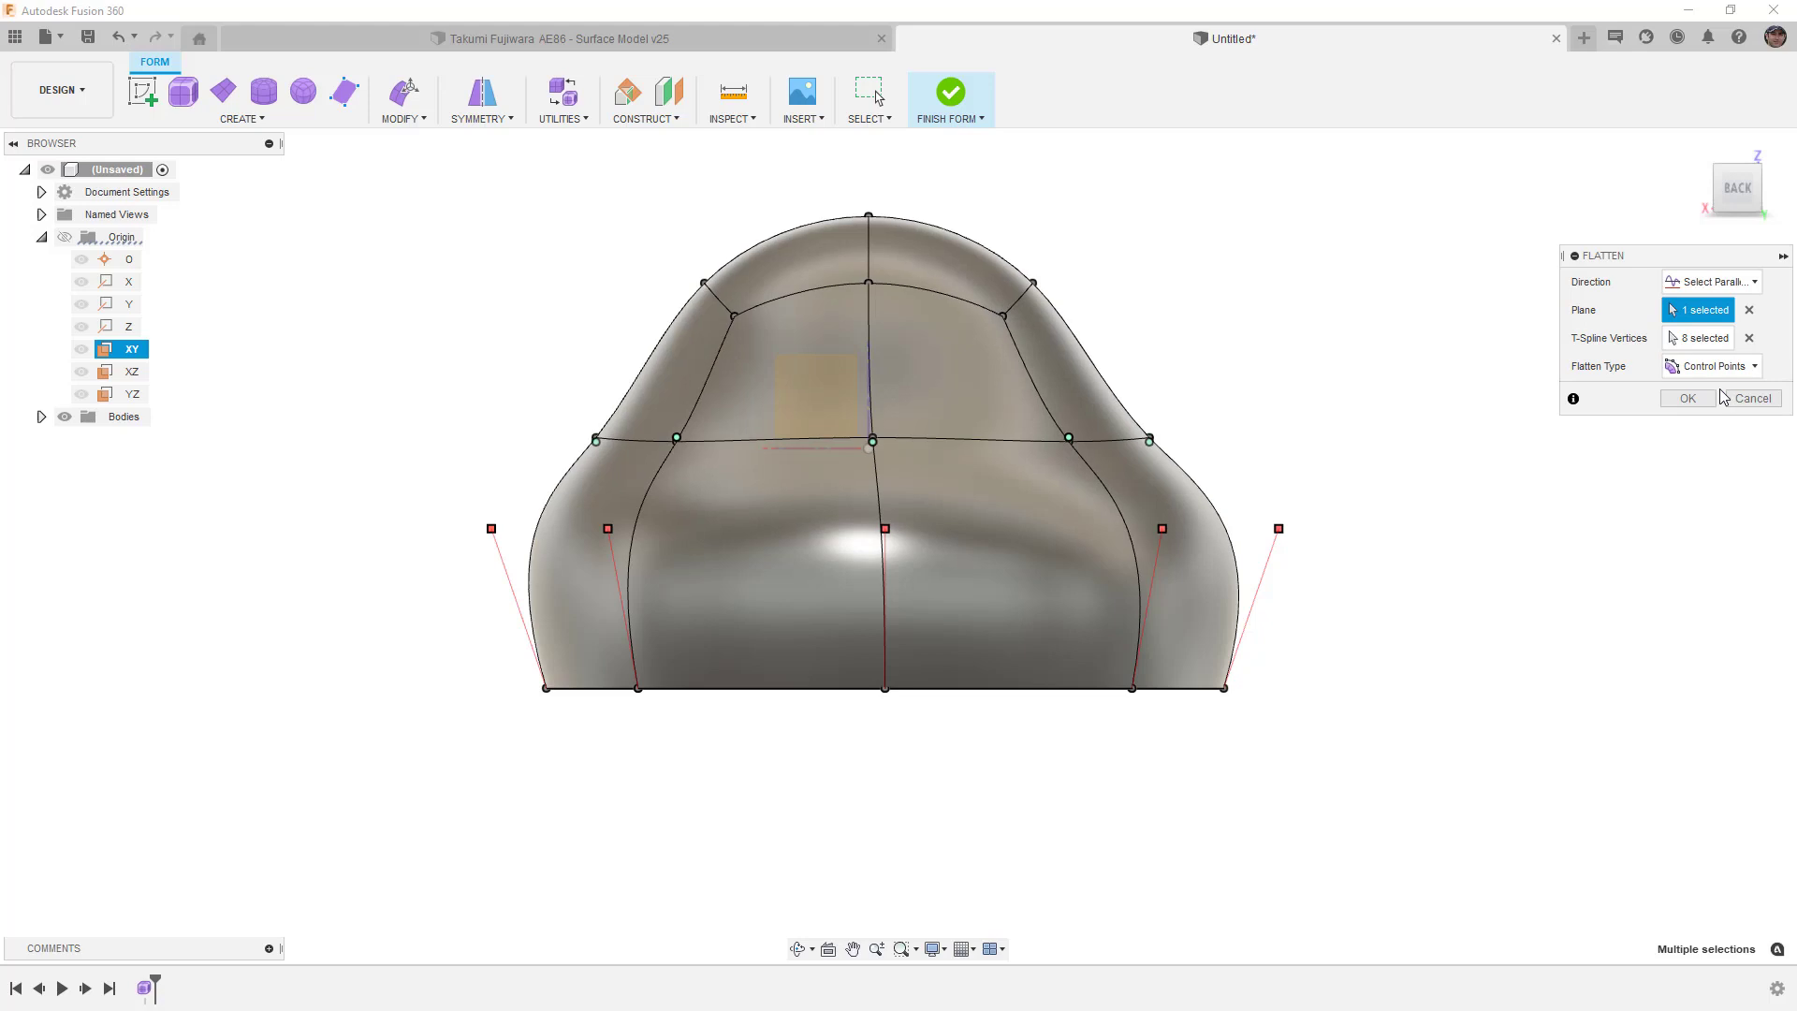
{"action": "left_click", "coordinate": [1721, 366]}
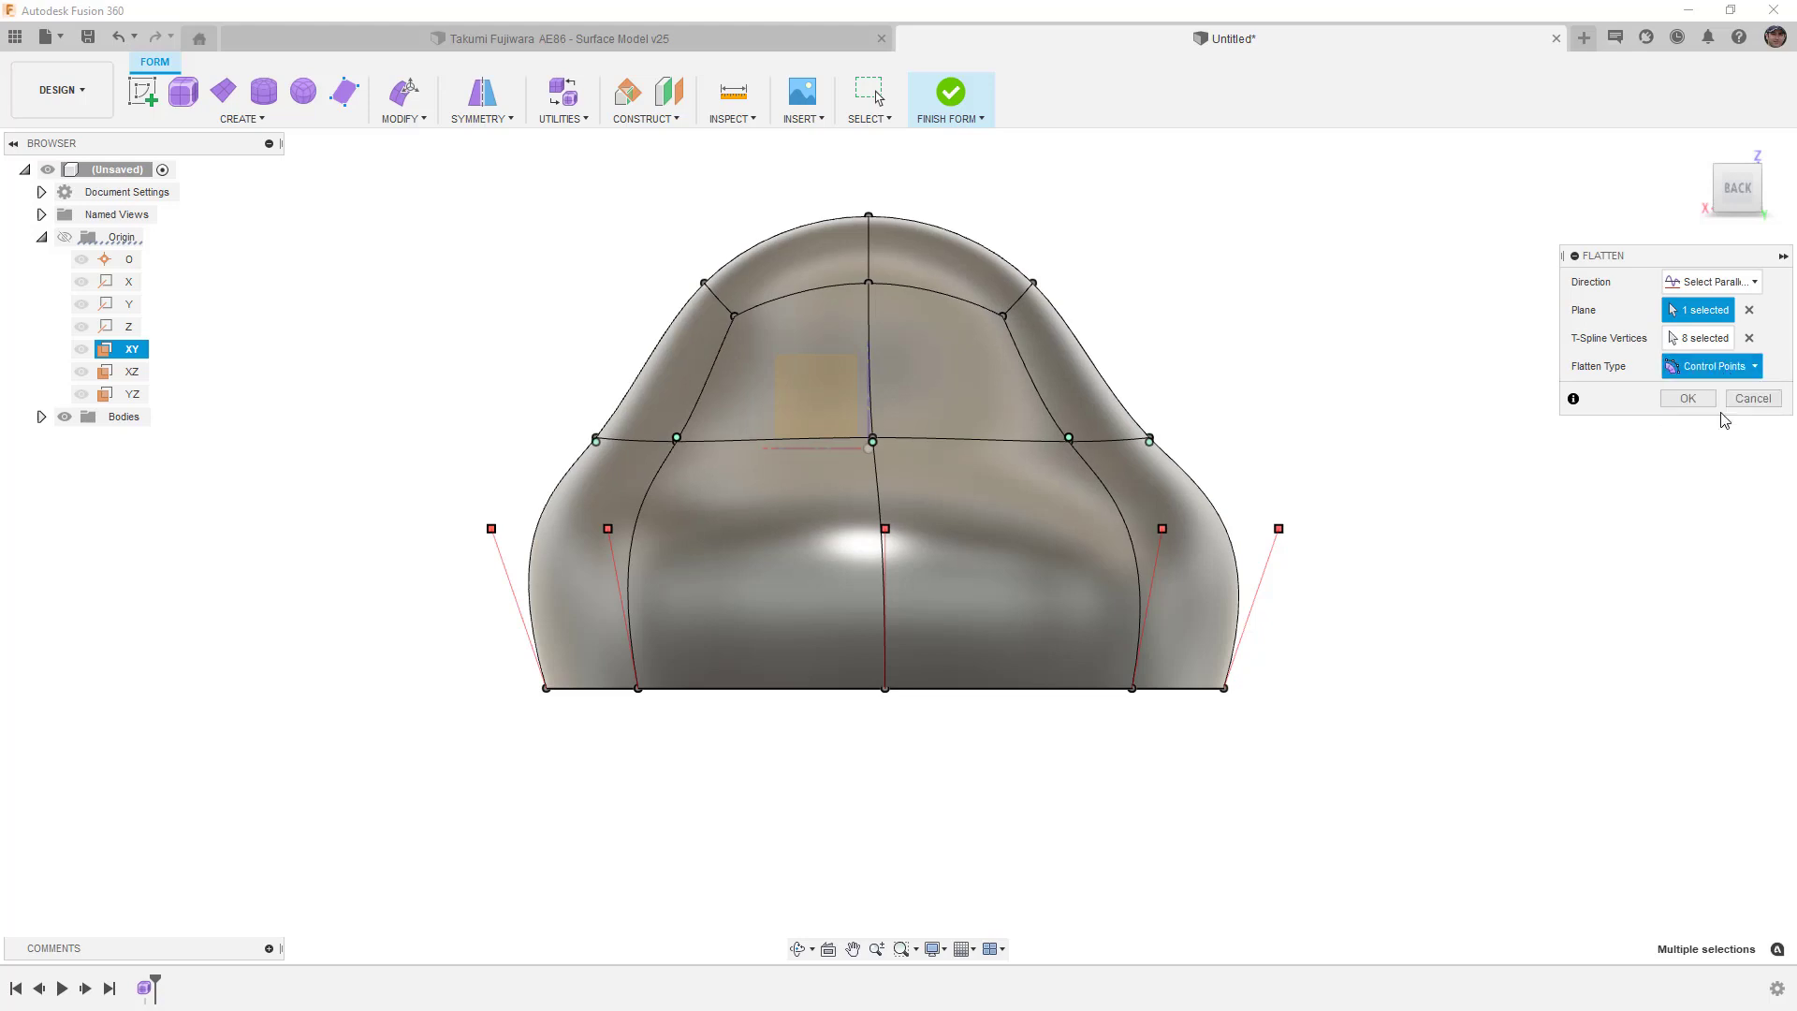
{"action": "left_click", "coordinate": [1722, 412]}
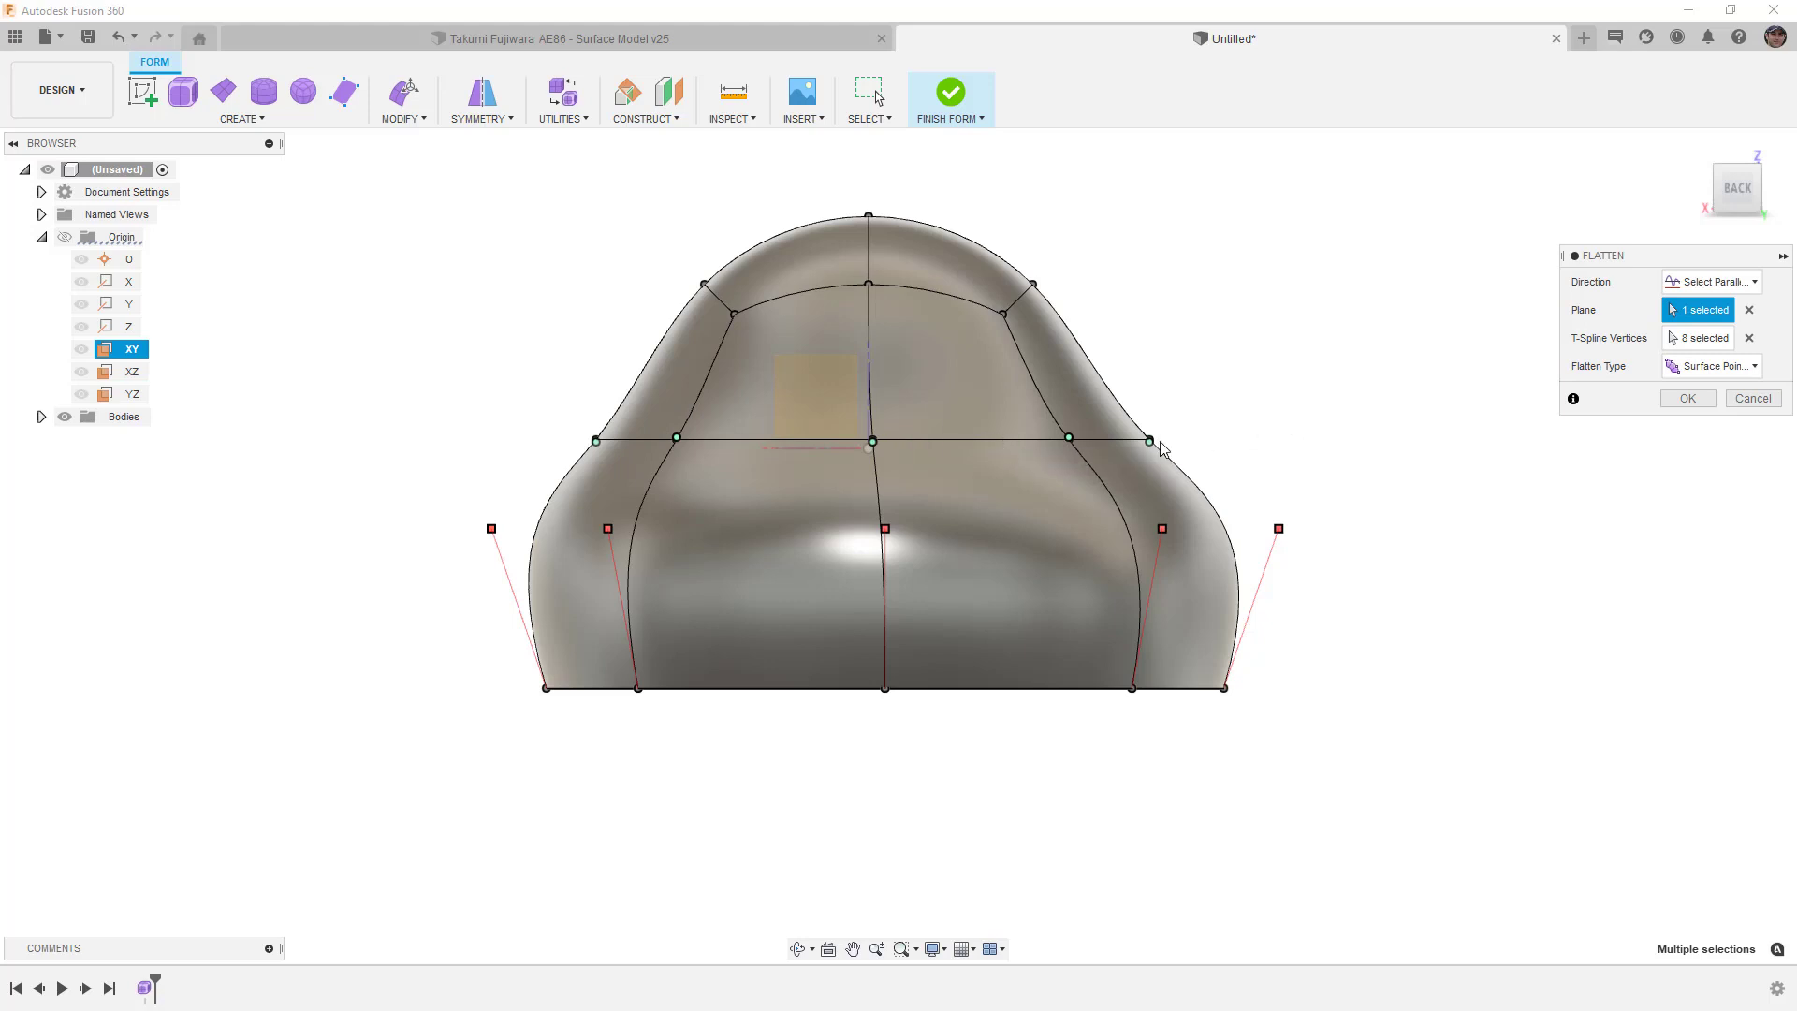
Check the cage in box display, keep Surface Points, and apply the mid-ring flatten.
{"action": "scroll", "coordinate": [1152, 442], "scroll_direction": "up", "scroll_amount": 4}
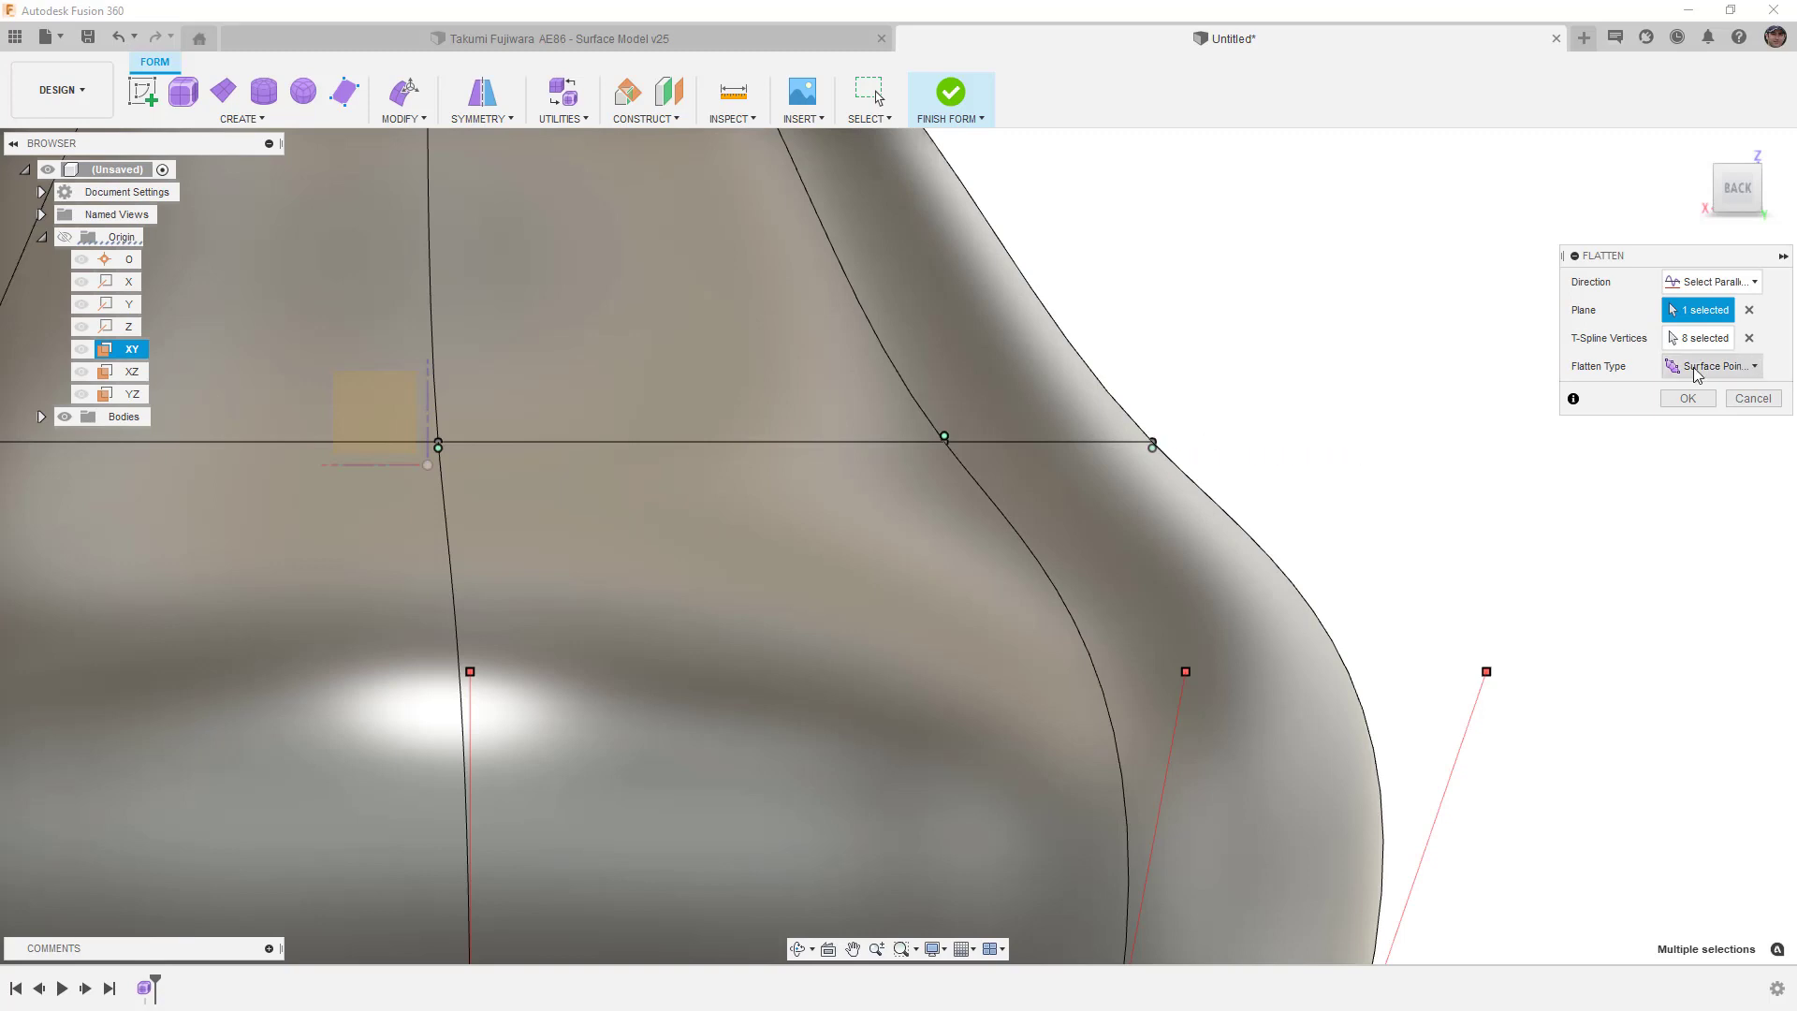
{"action": "key", "text": "alt+1"}
{"action": "scroll", "coordinate": [1144, 476], "scroll_direction": "down", "scroll_amount": 5}
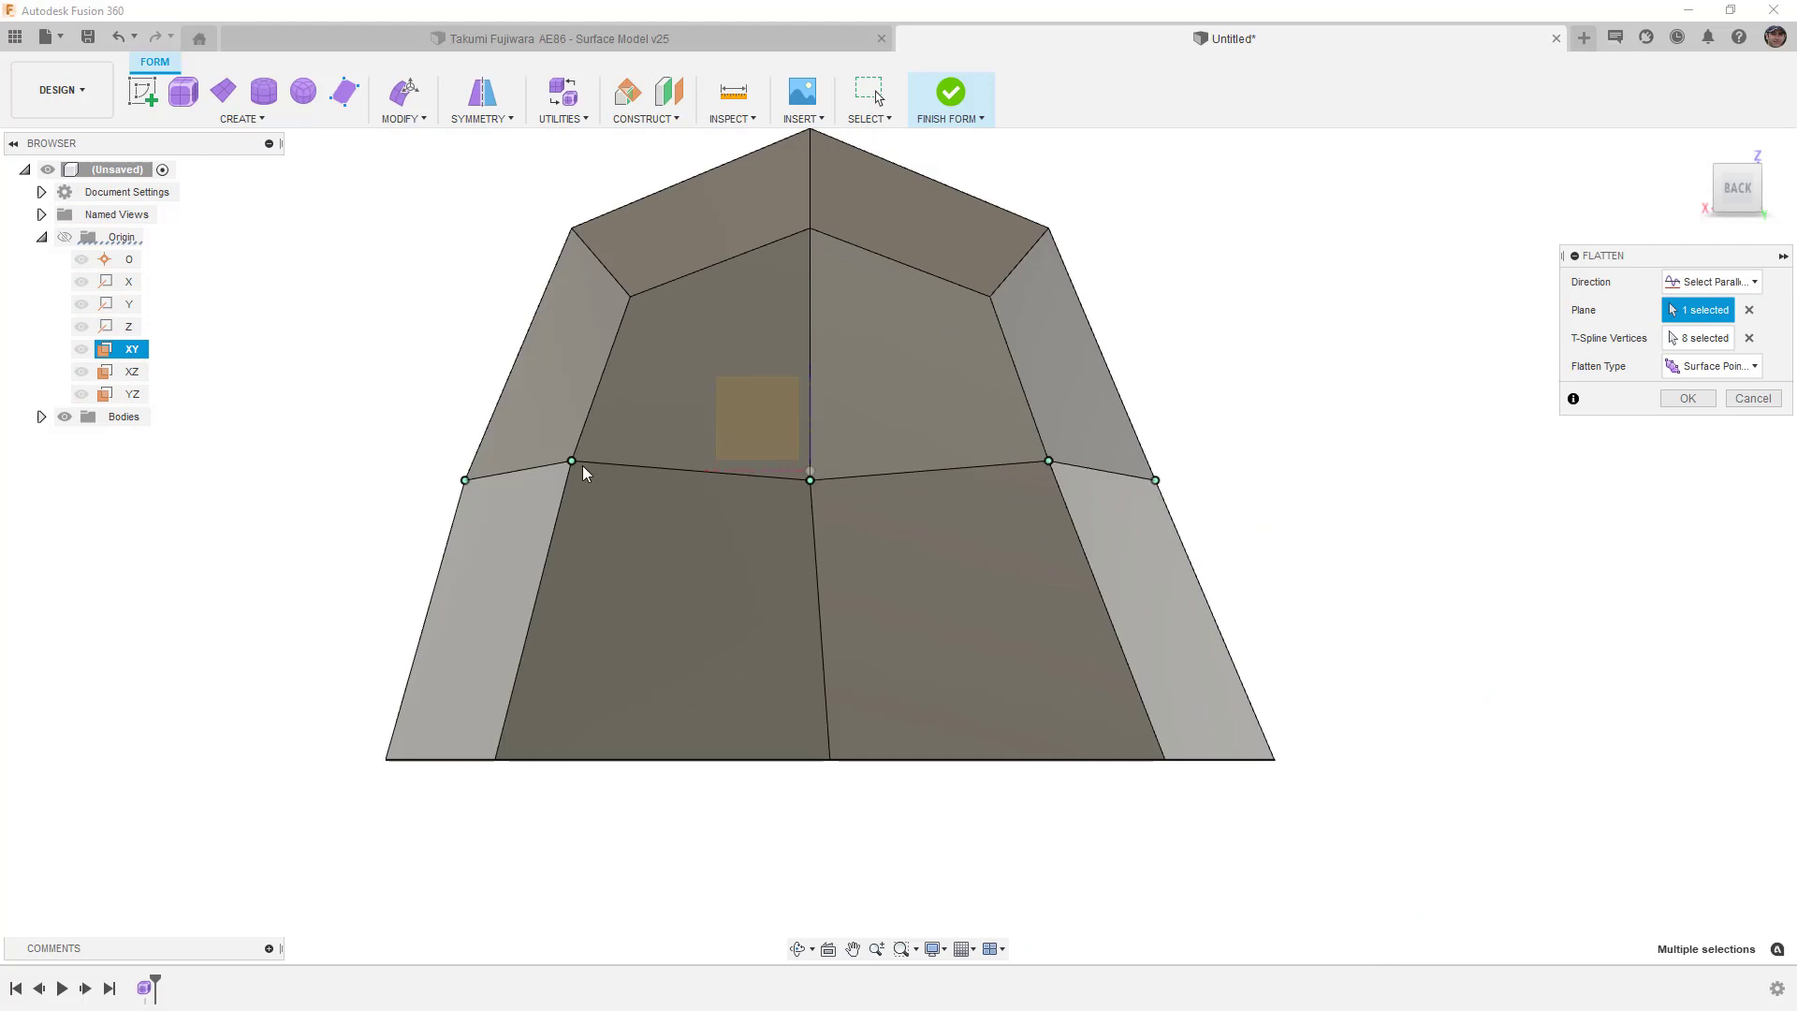
{"action": "left_click", "coordinate": [1713, 366]}
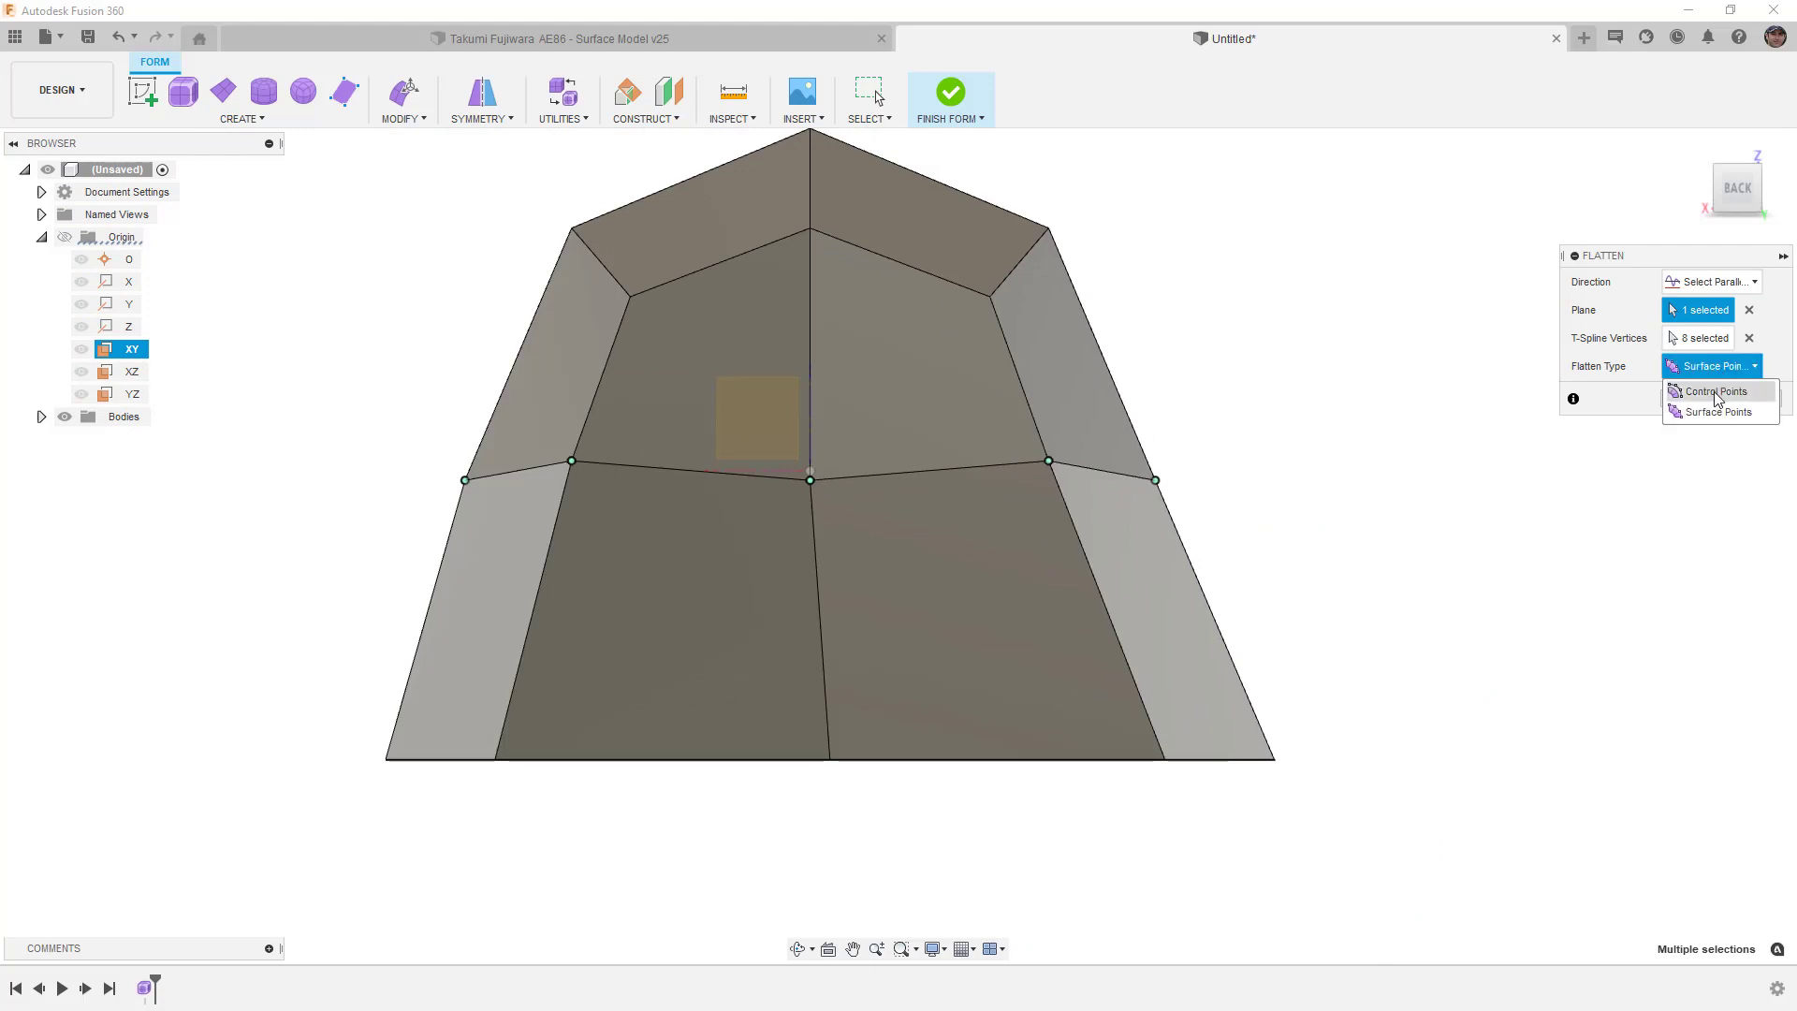
{"action": "left_click", "coordinate": [1715, 391]}
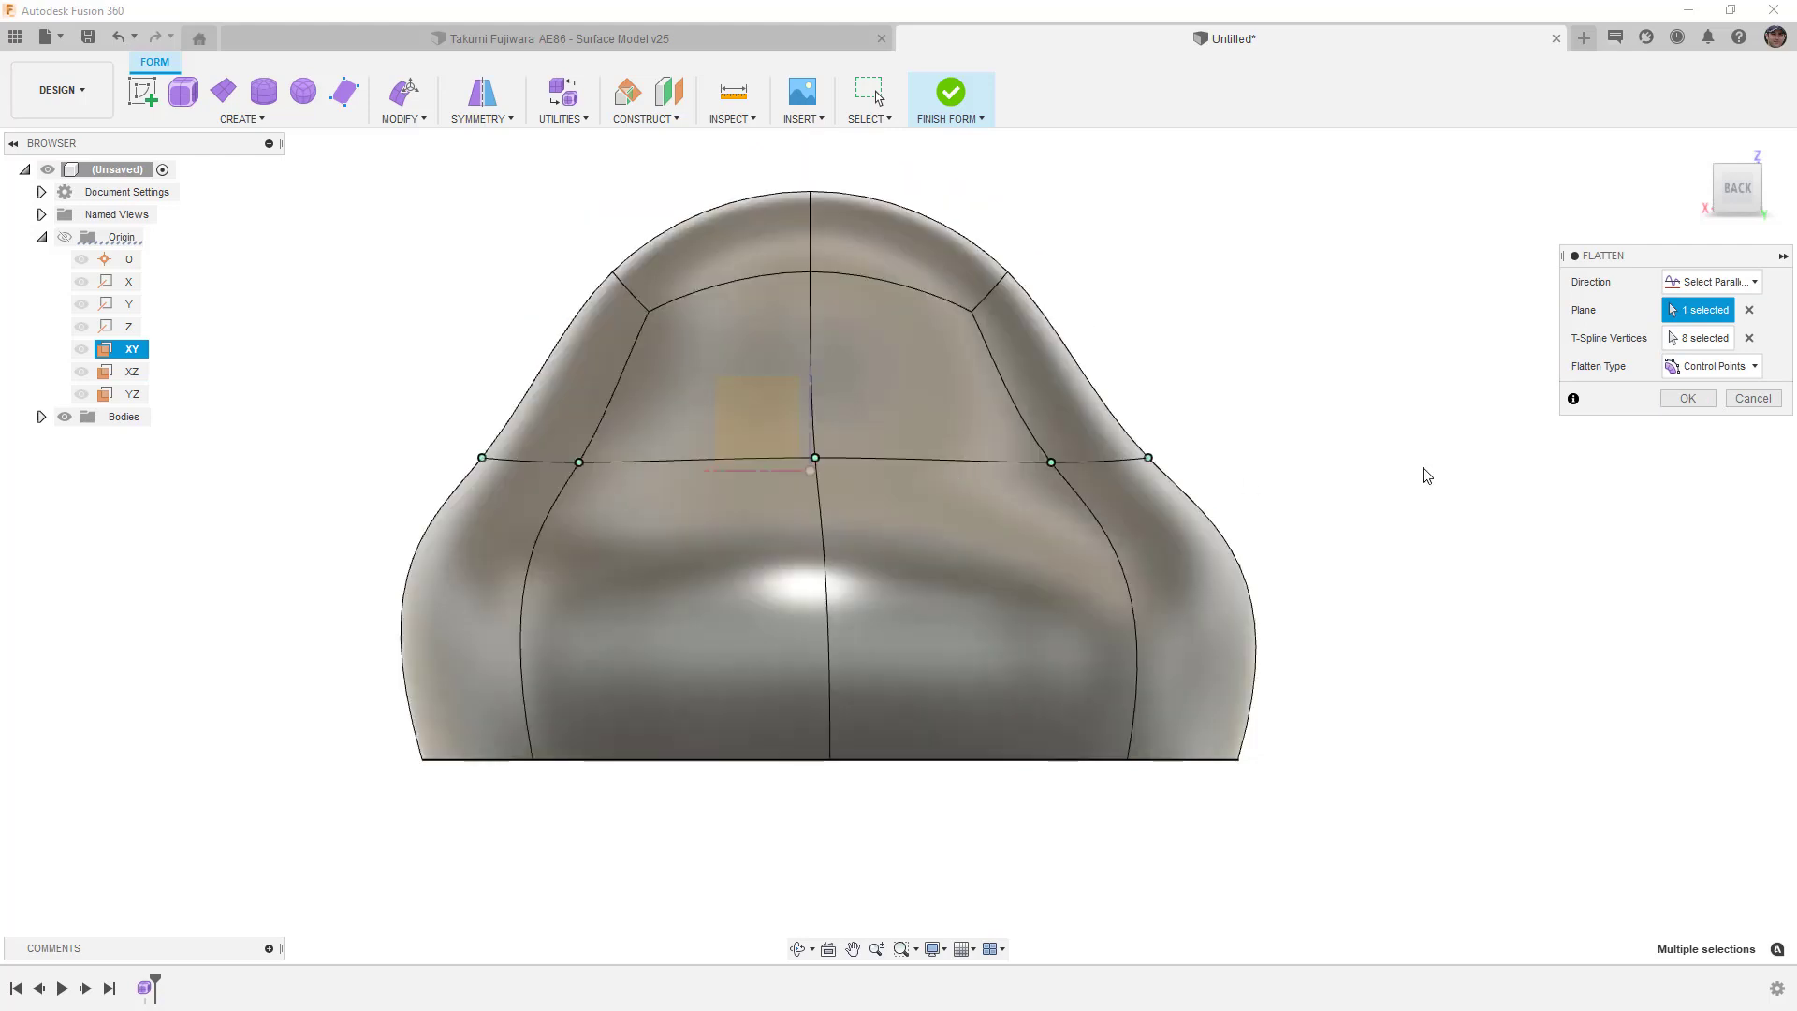
{"action": "left_click", "coordinate": [1730, 368]}
{"action": "left_click", "coordinate": [1726, 412]}
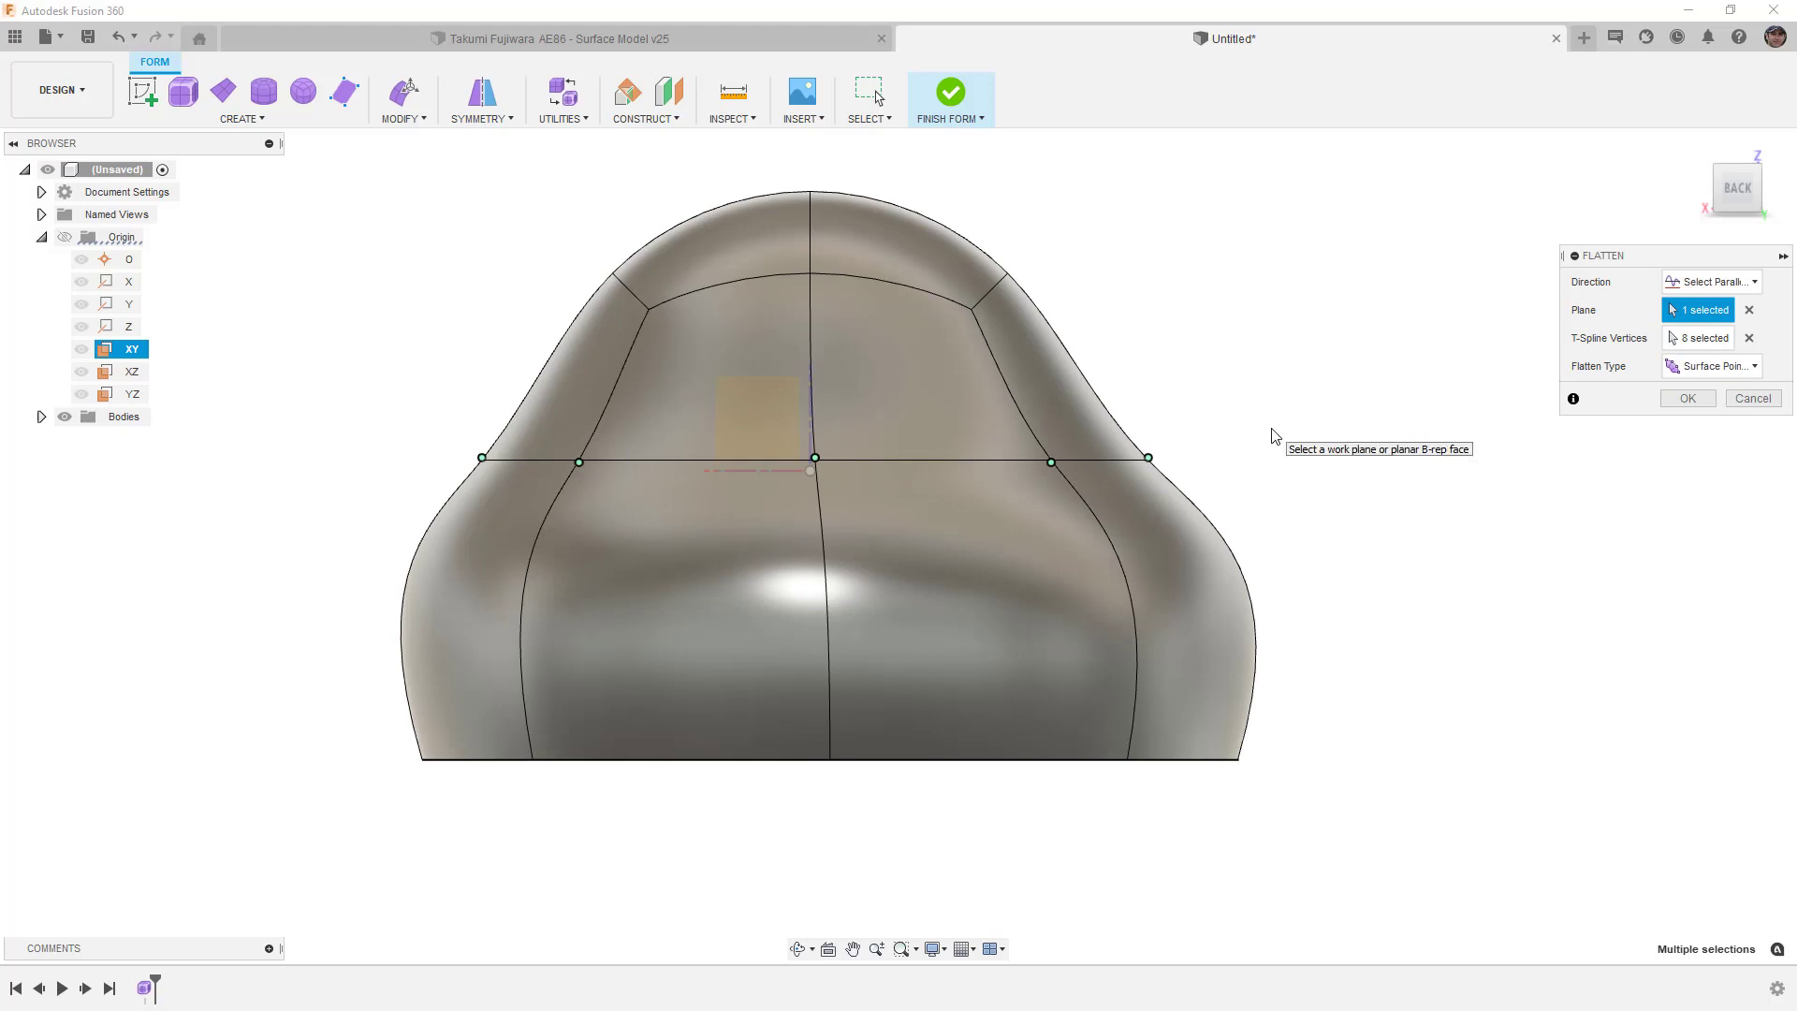
{"action": "middle_click_drag", "start_coordinate": [1031, 456], "coordinate": [1076, 555], "text": "shift"}
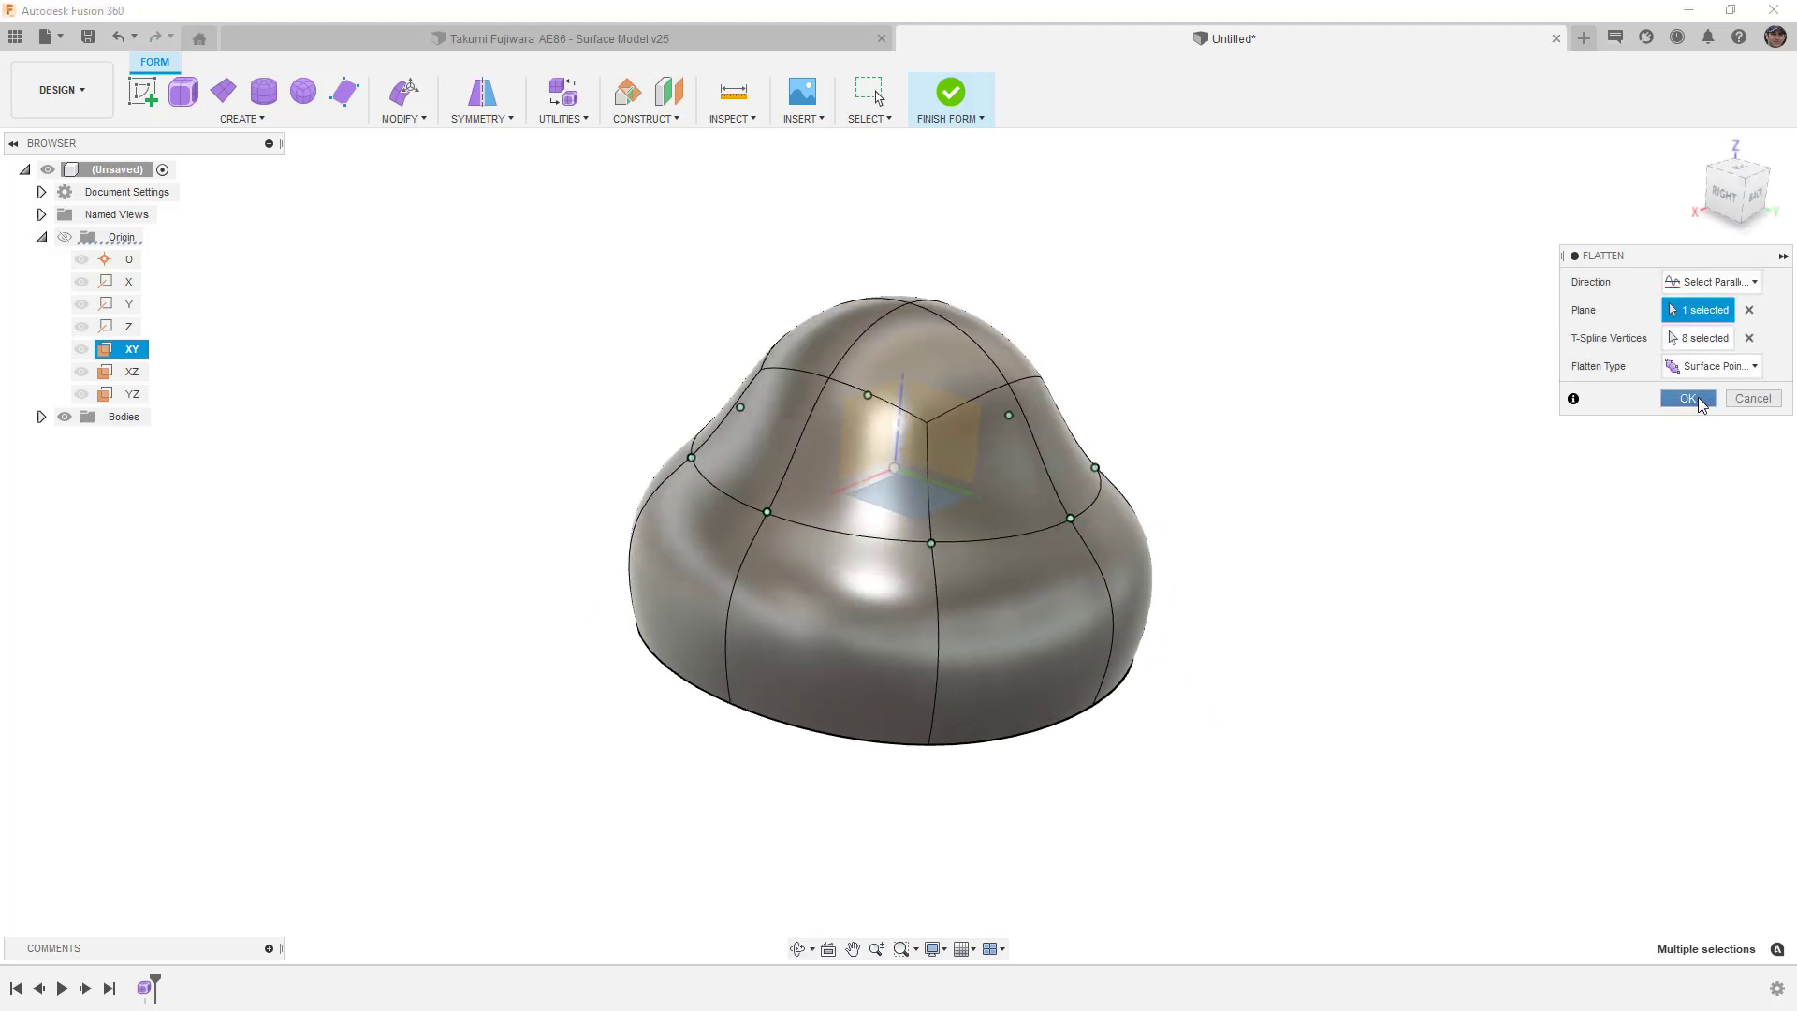
{"action": "left_click", "coordinate": [1688, 398]}
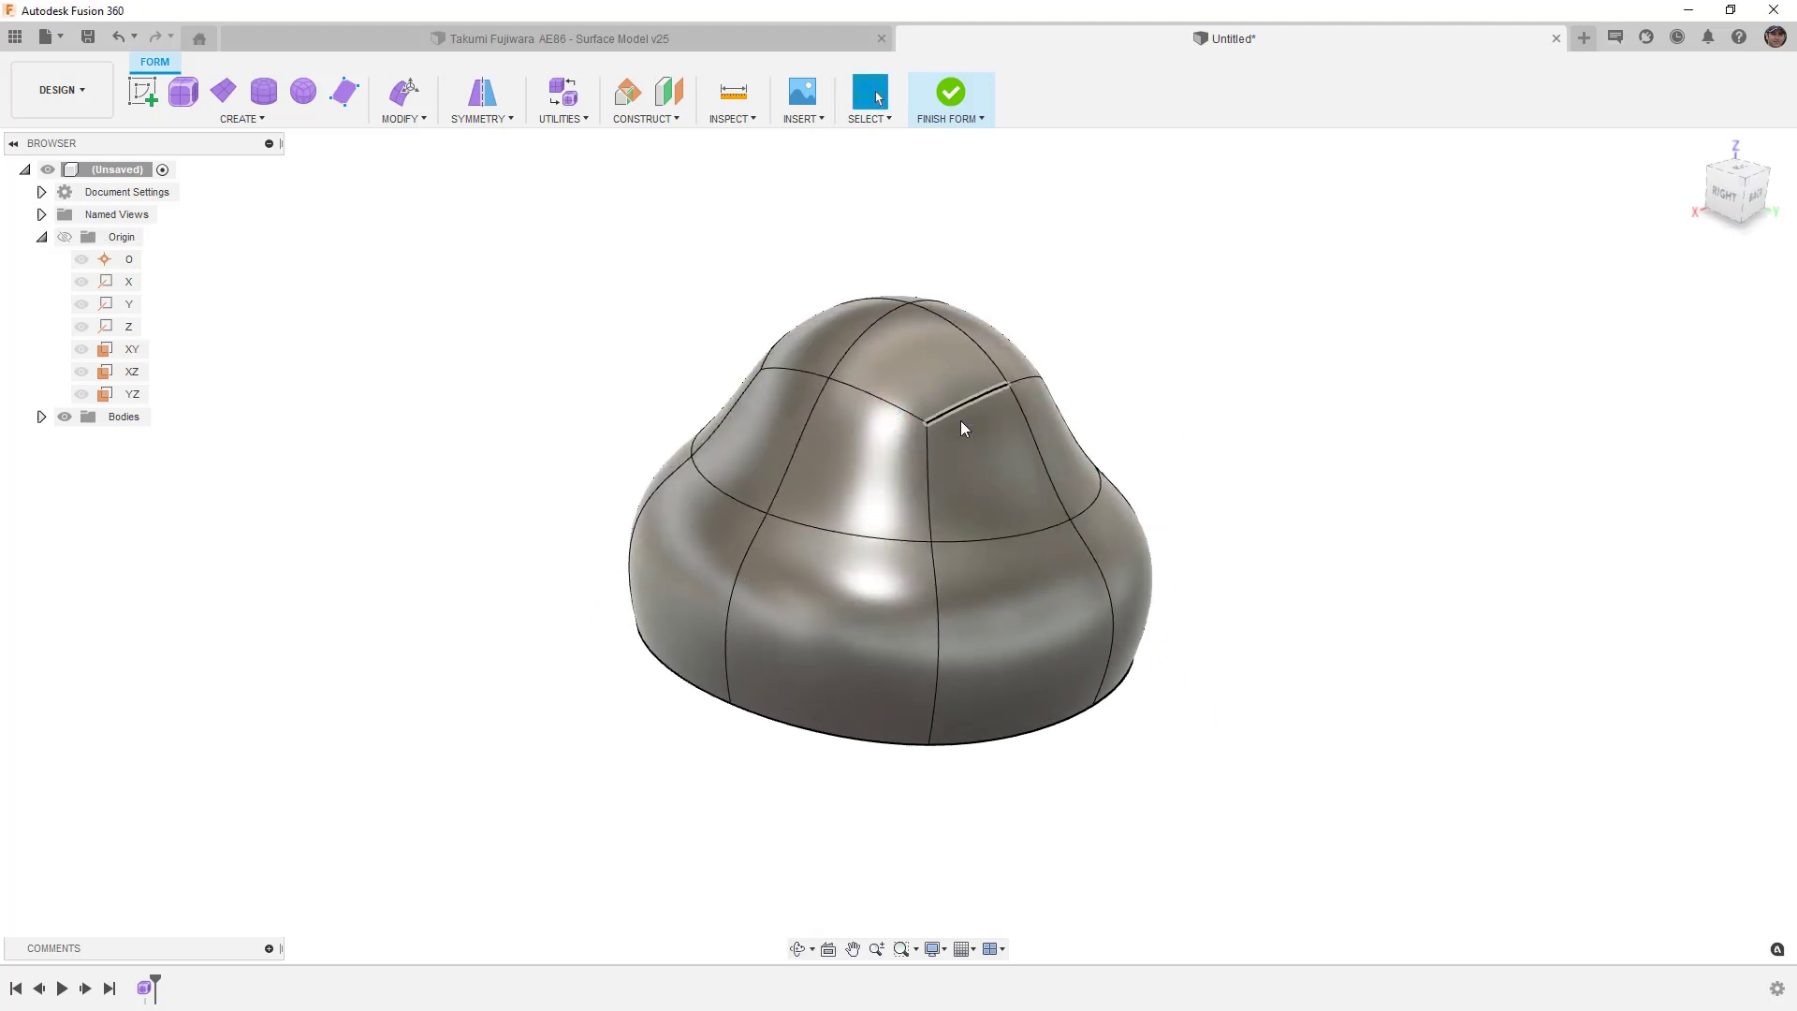
Select the first vertices of the top loop.
{"action": "left_click", "coordinate": [1076, 552]}
{"action": "middle_click_drag", "start_coordinate": [1076, 550], "coordinate": [1065, 507], "text": "shift"}
{"action": "key", "text": "Escape"}
{"action": "left_click", "coordinate": [813, 332]}
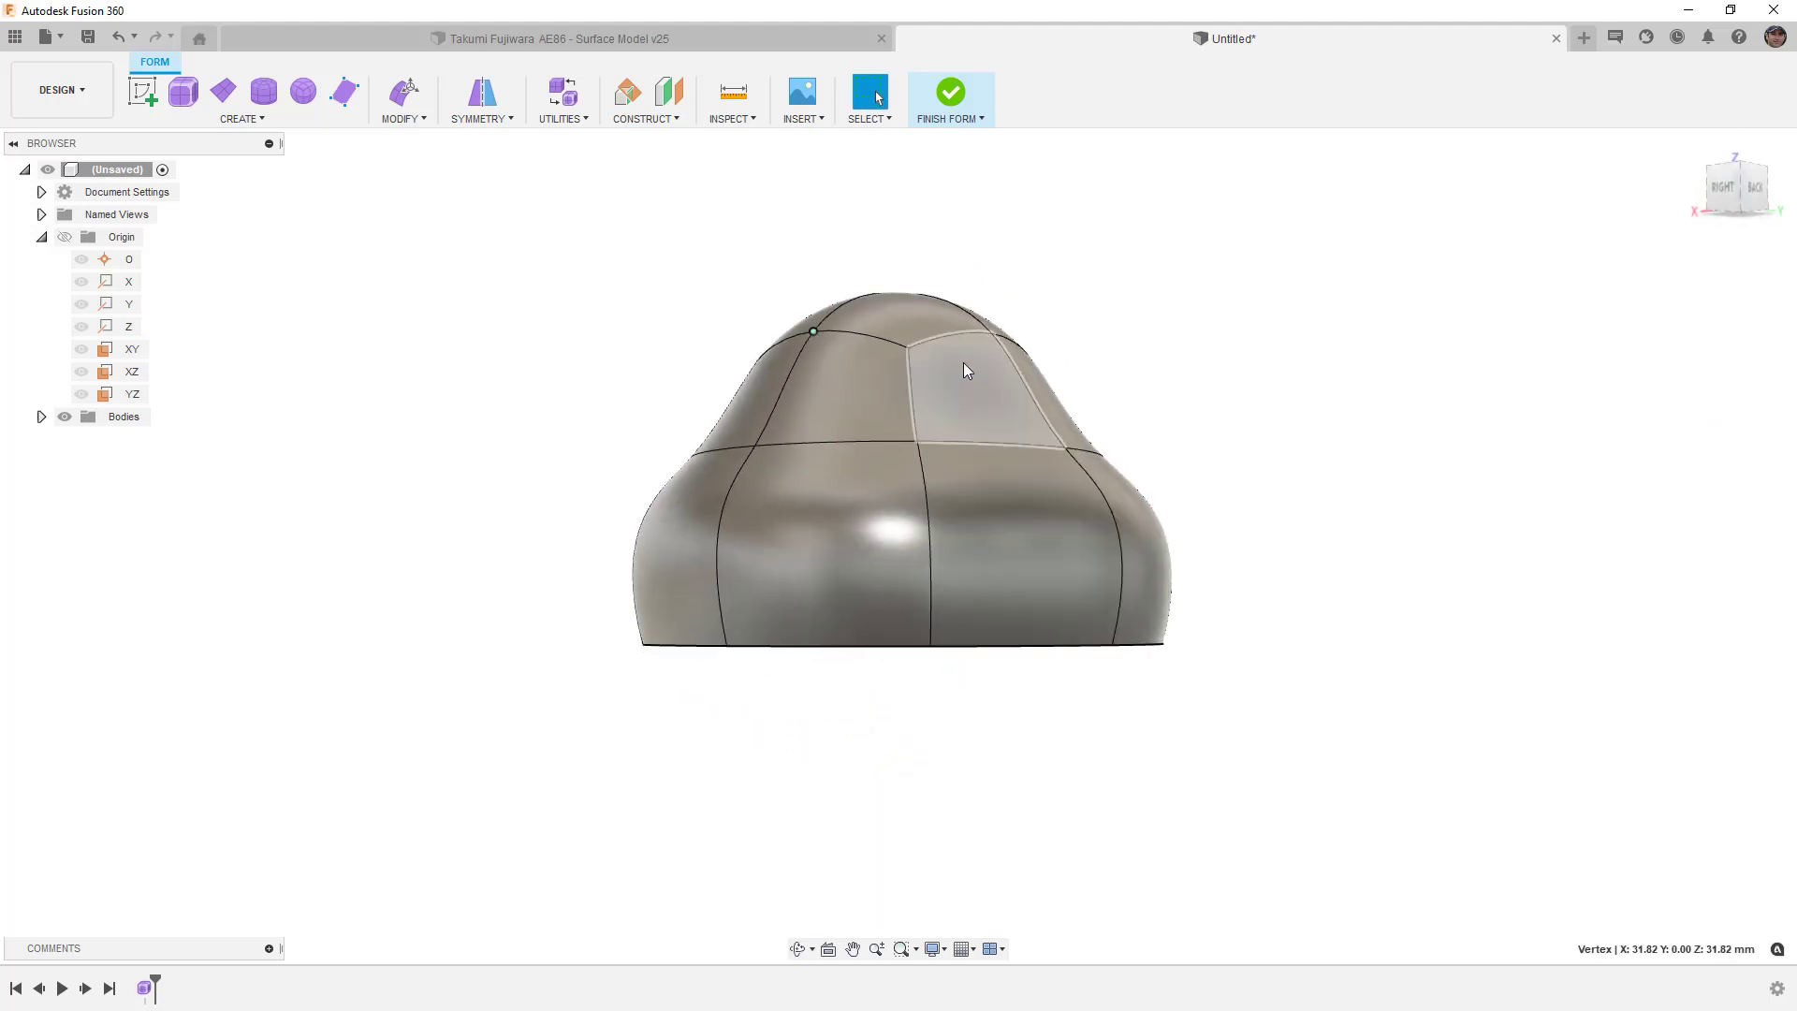
{"action": "middle_click_drag", "start_coordinate": [986, 363], "coordinate": [829, 295], "text": "shift"}
{"action": "left_click", "coordinate": [893, 383], "text": "shift"}
{"action": "left_click", "coordinate": [982, 354], "text": "shift"}
{"action": "left_click", "coordinate": [990, 328], "text": "shift"}
Start a Flatten with Fit direction and add vertices until all eight are included.
{"action": "left_click", "coordinate": [397, 118]}
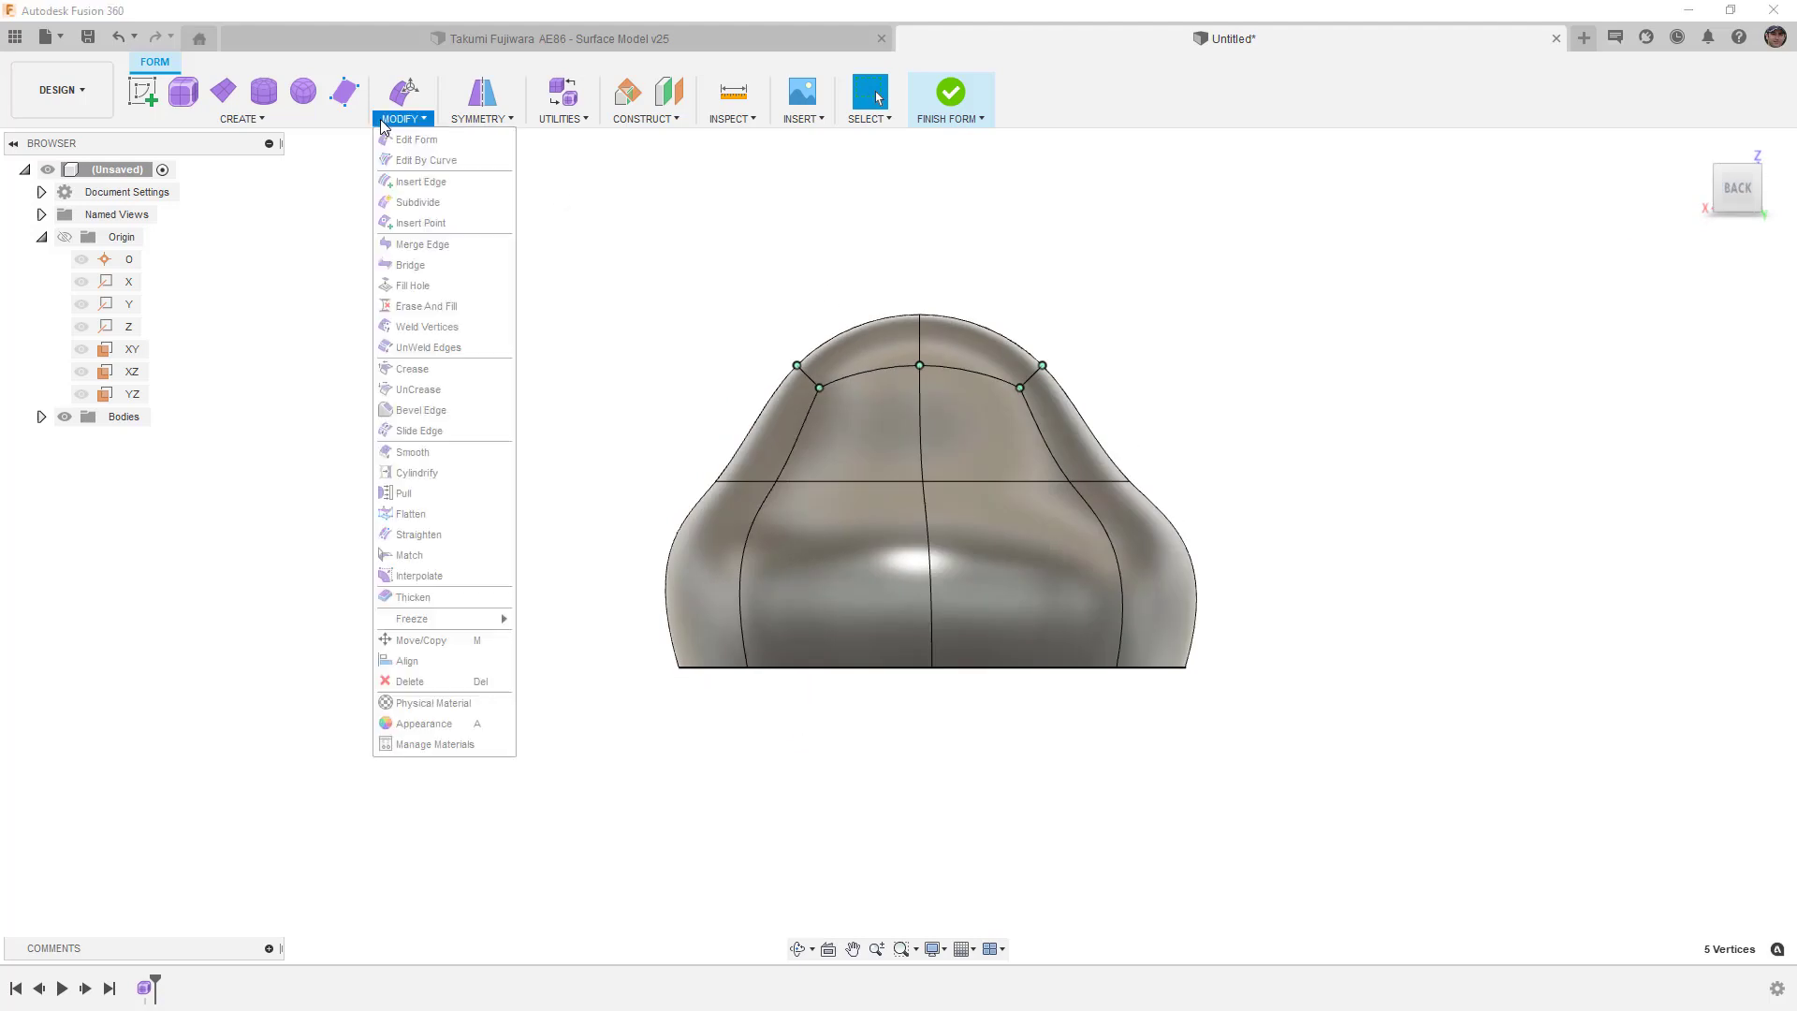
{"action": "left_click", "coordinate": [444, 513]}
{"action": "left_click", "coordinate": [1713, 282]}
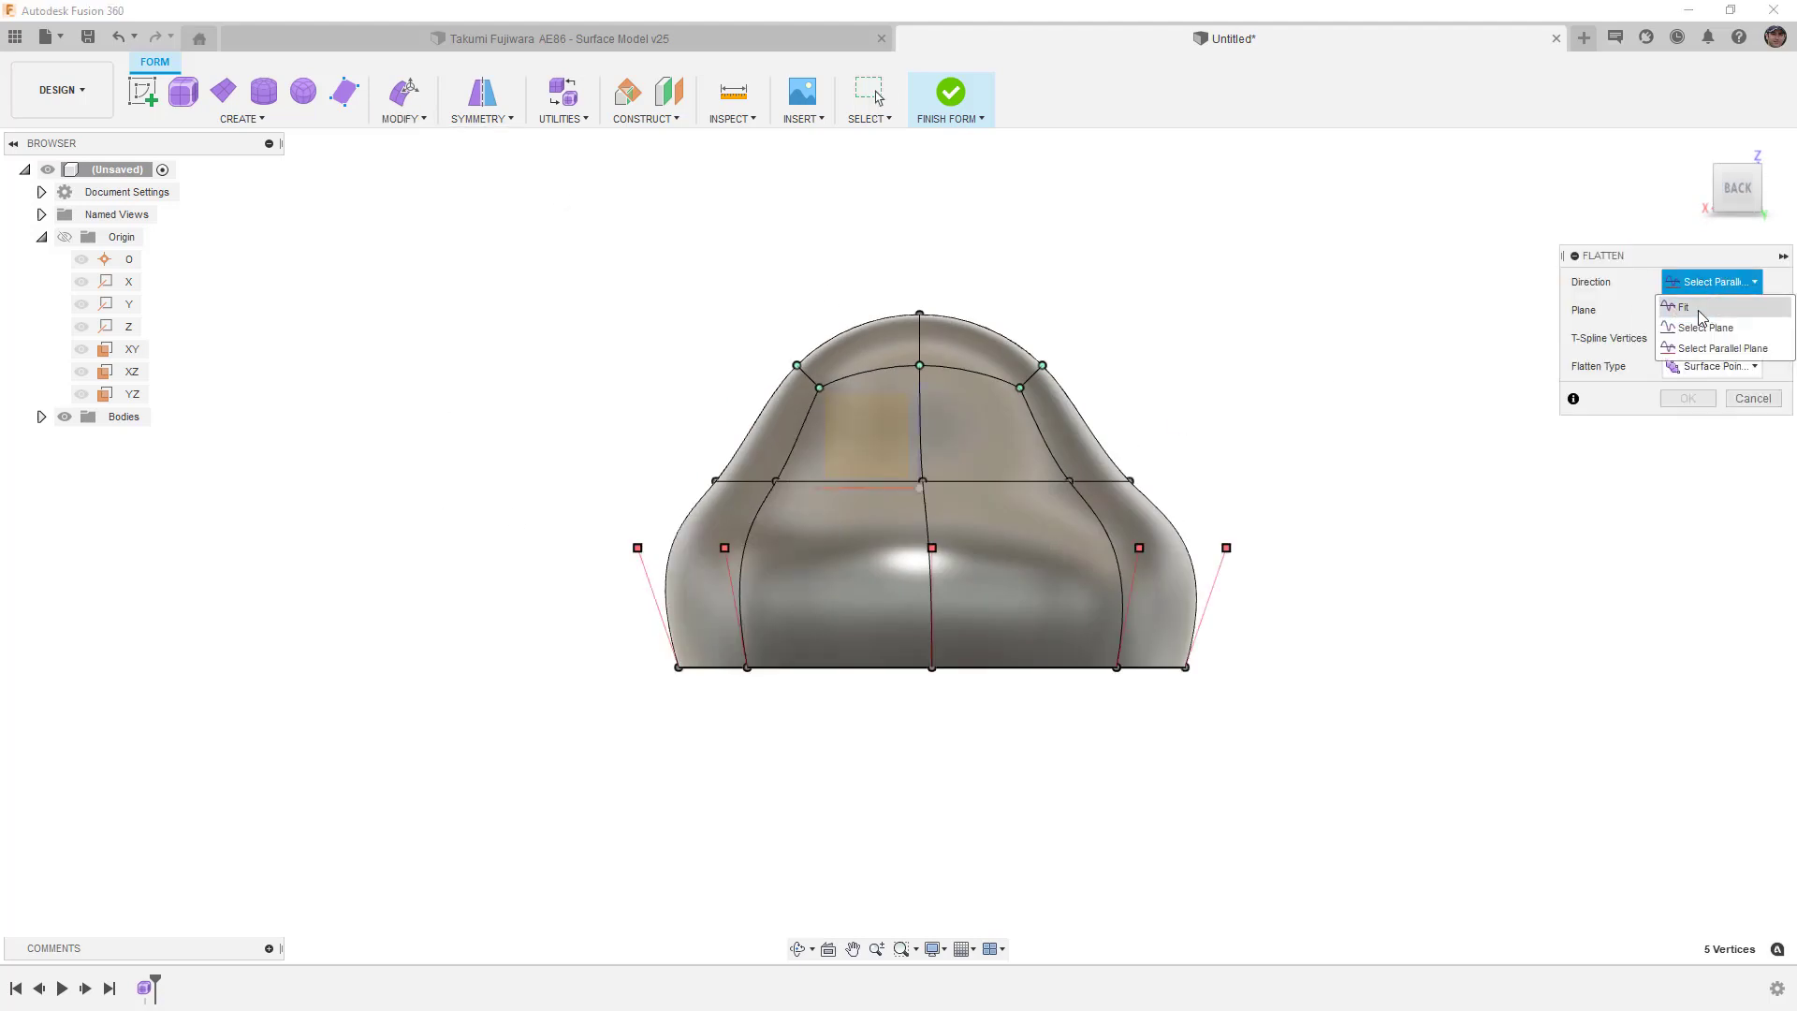
{"action": "left_click", "coordinate": [1700, 298]}
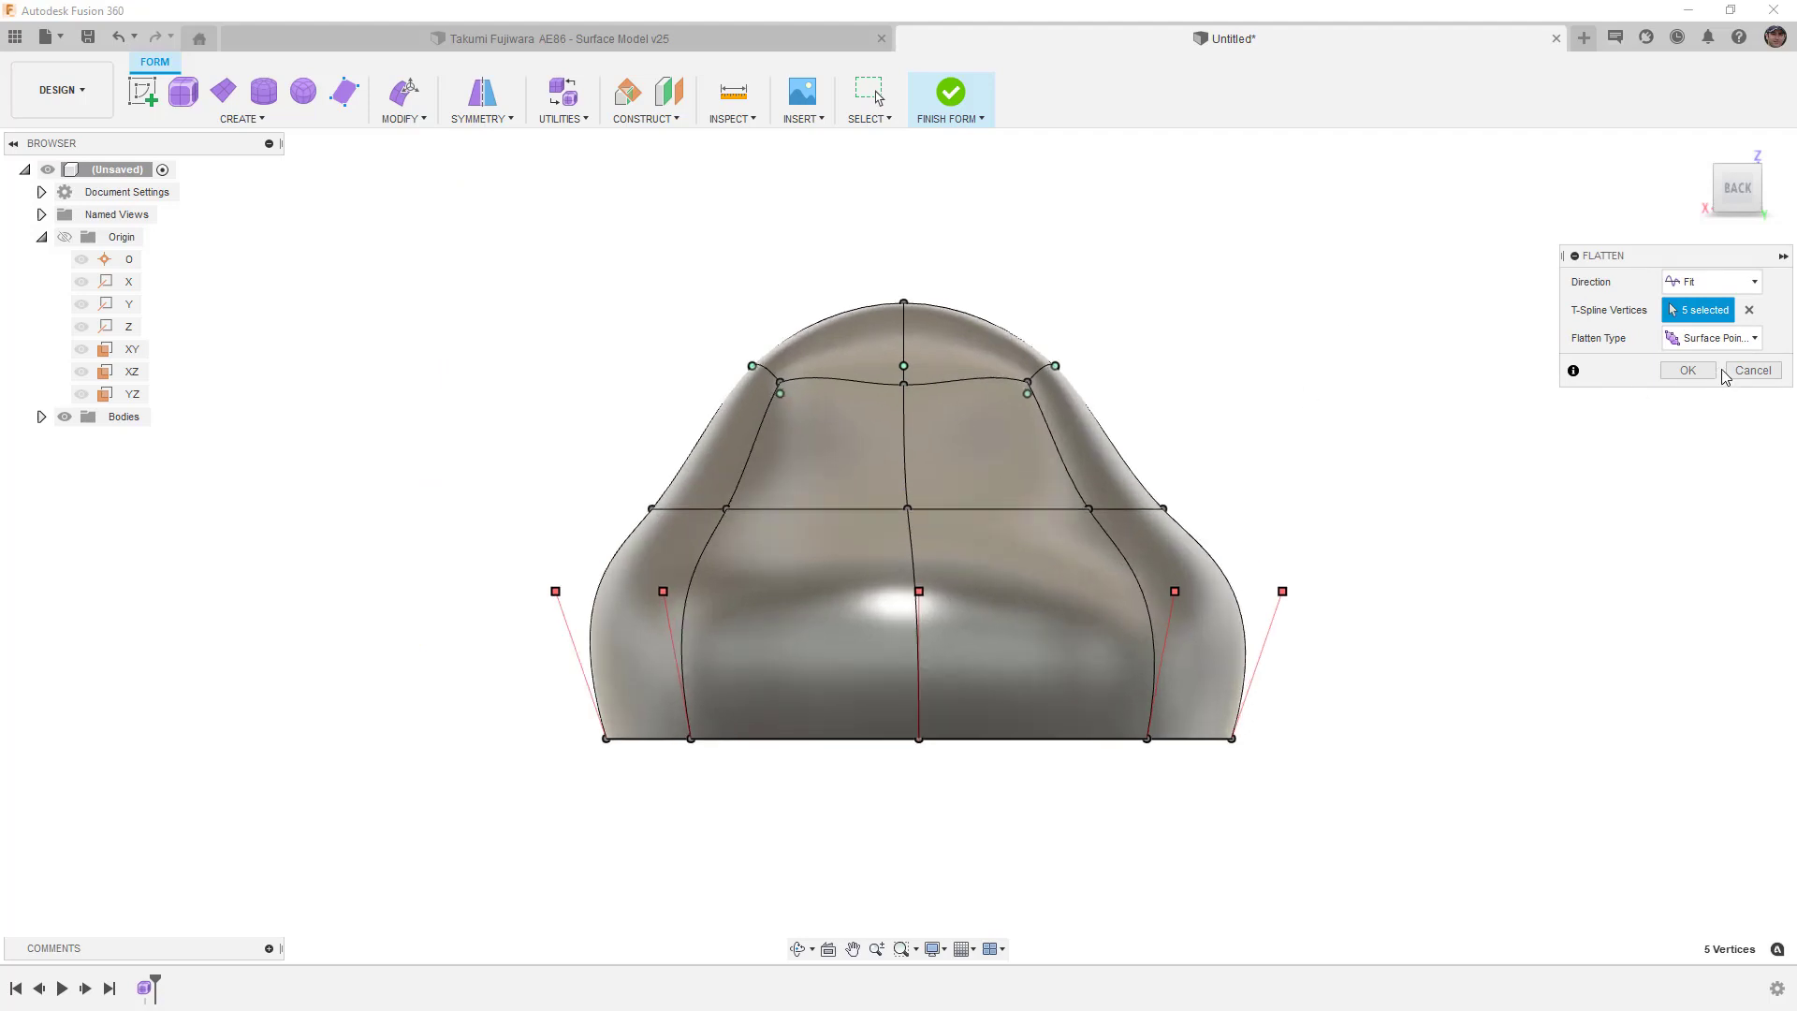
{"action": "middle_click_drag", "start_coordinate": [969, 345], "coordinate": [822, 335], "text": "shift"}
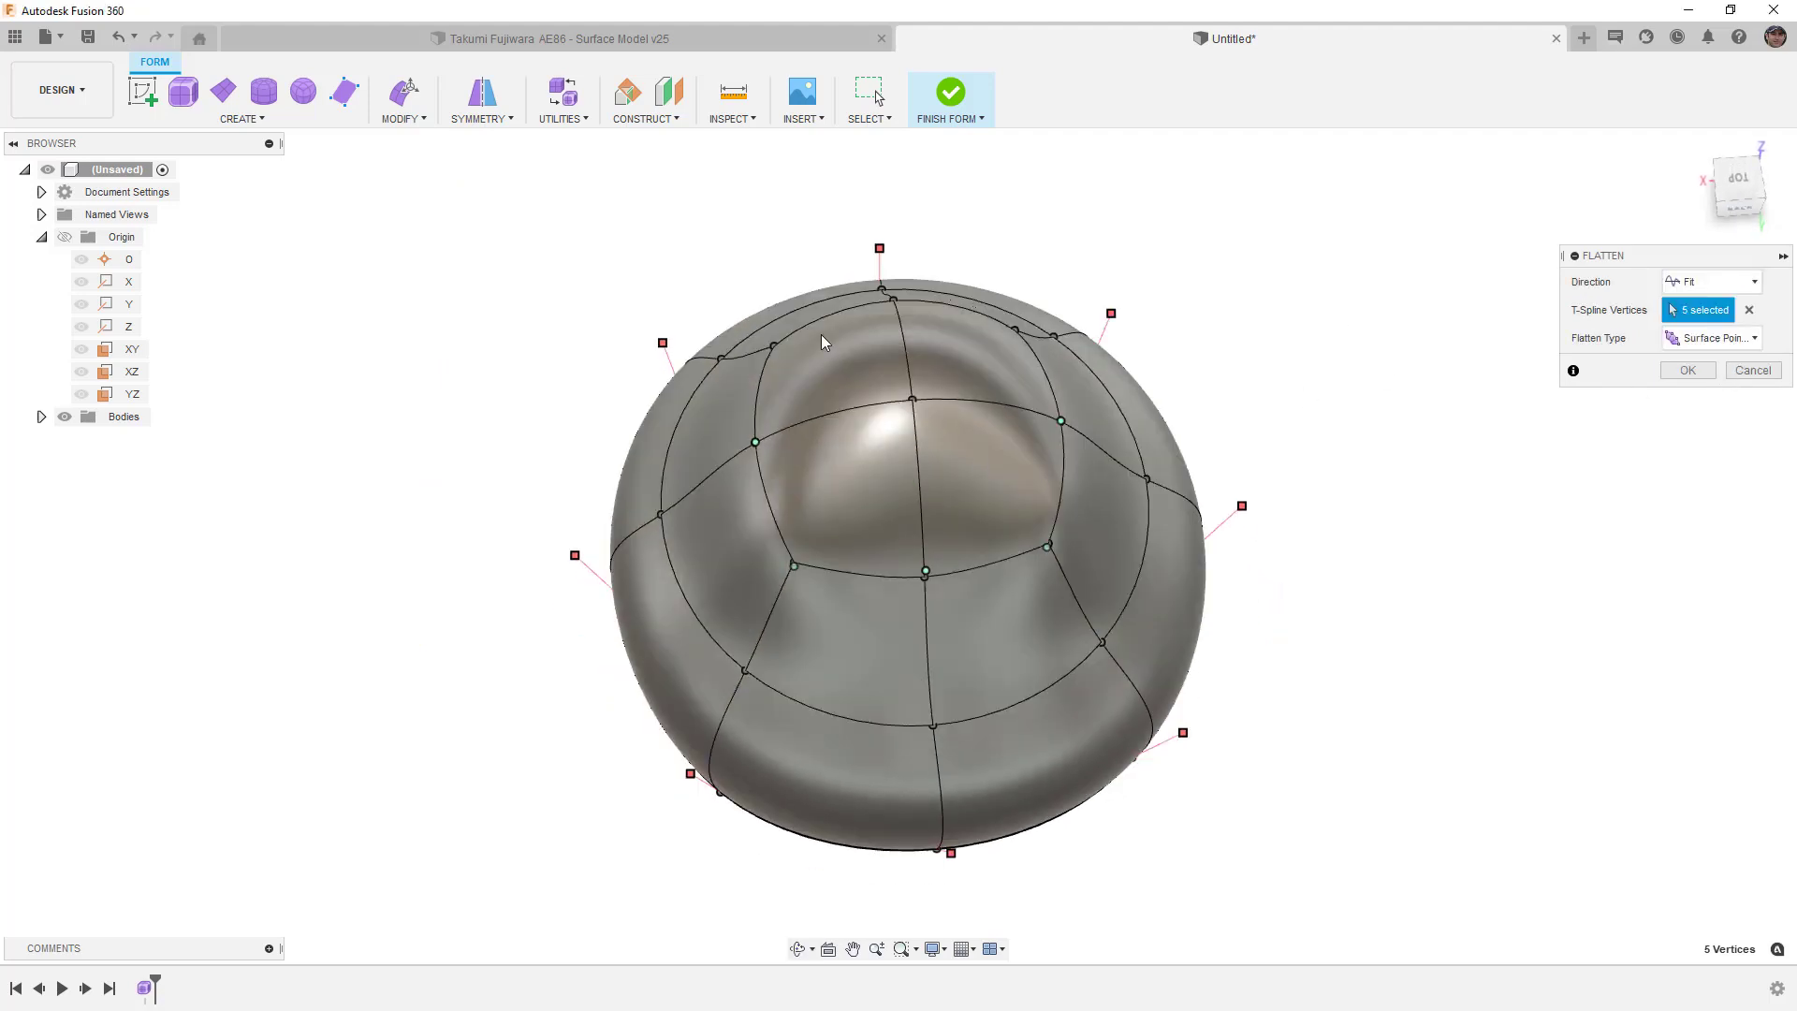
{"action": "left_click", "coordinate": [773, 347]}
{"action": "left_click", "coordinate": [894, 301]}
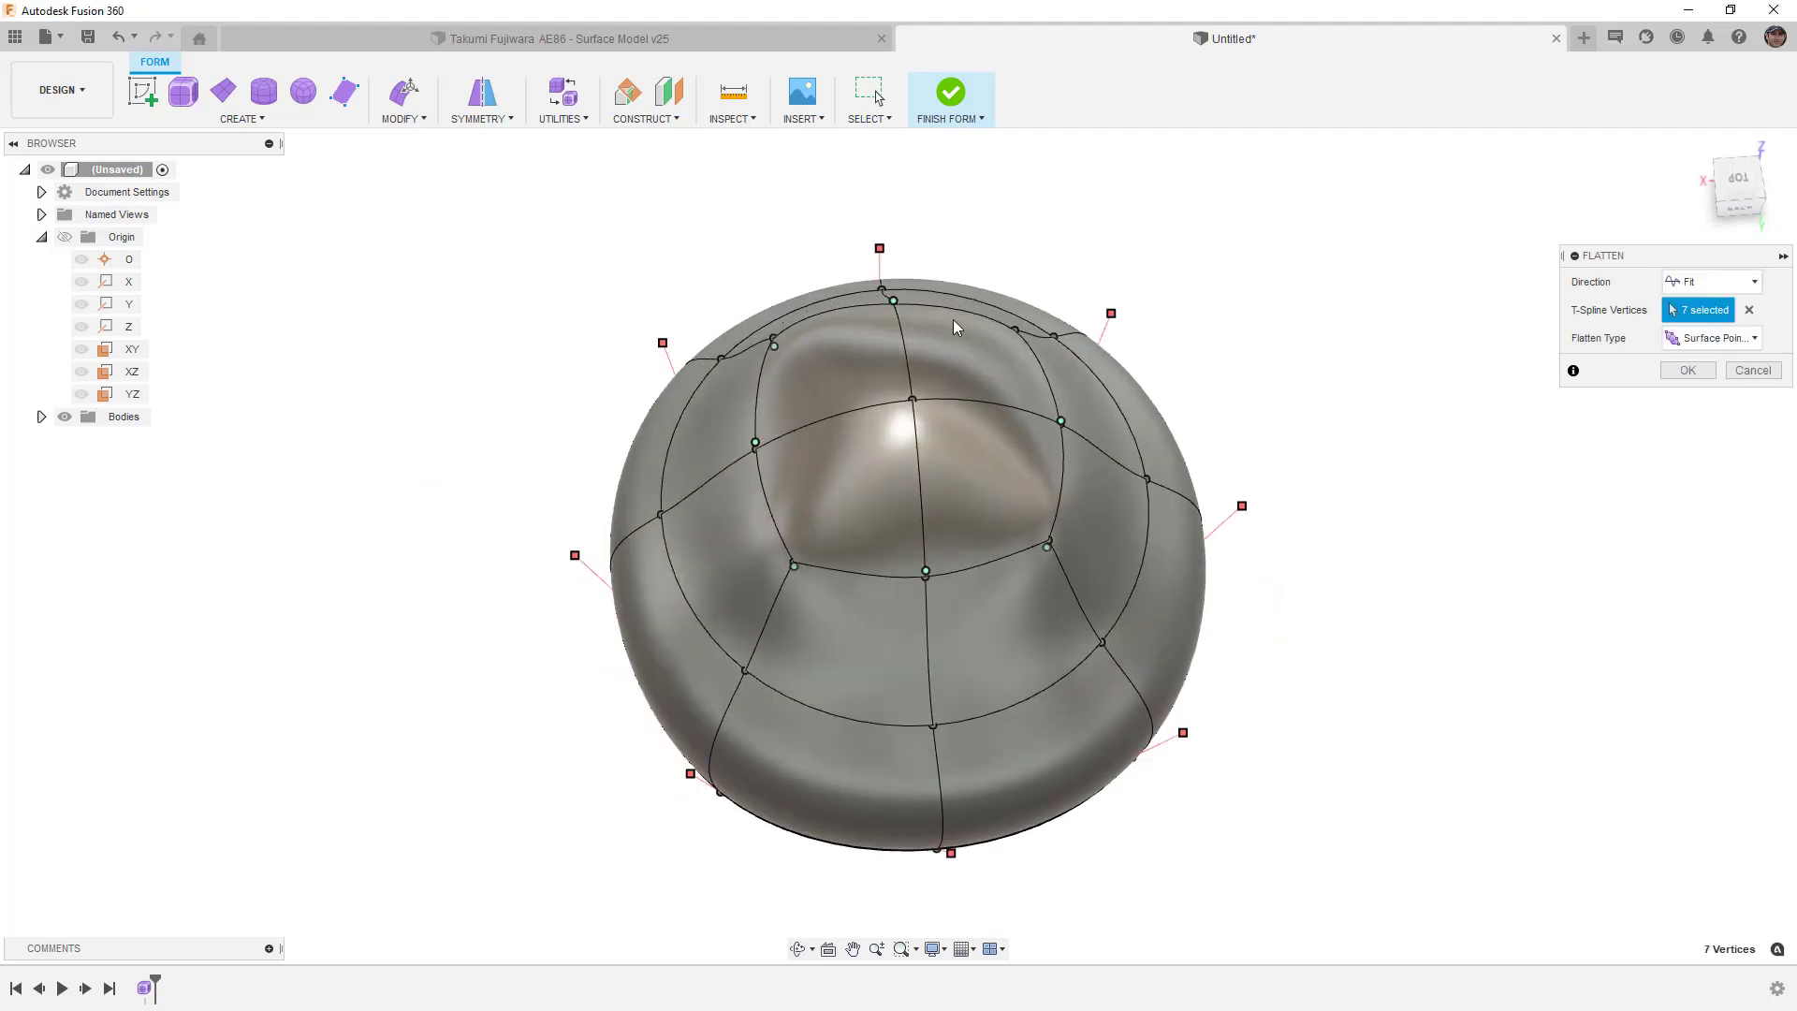
{"action": "left_click", "coordinate": [1015, 331]}
From the back view, set the flatten type to Control Points.
{"action": "left_click", "coordinate": [1739, 208]}
{"action": "scroll", "coordinate": [801, 481], "scroll_direction": "up", "scroll_amount": 3}
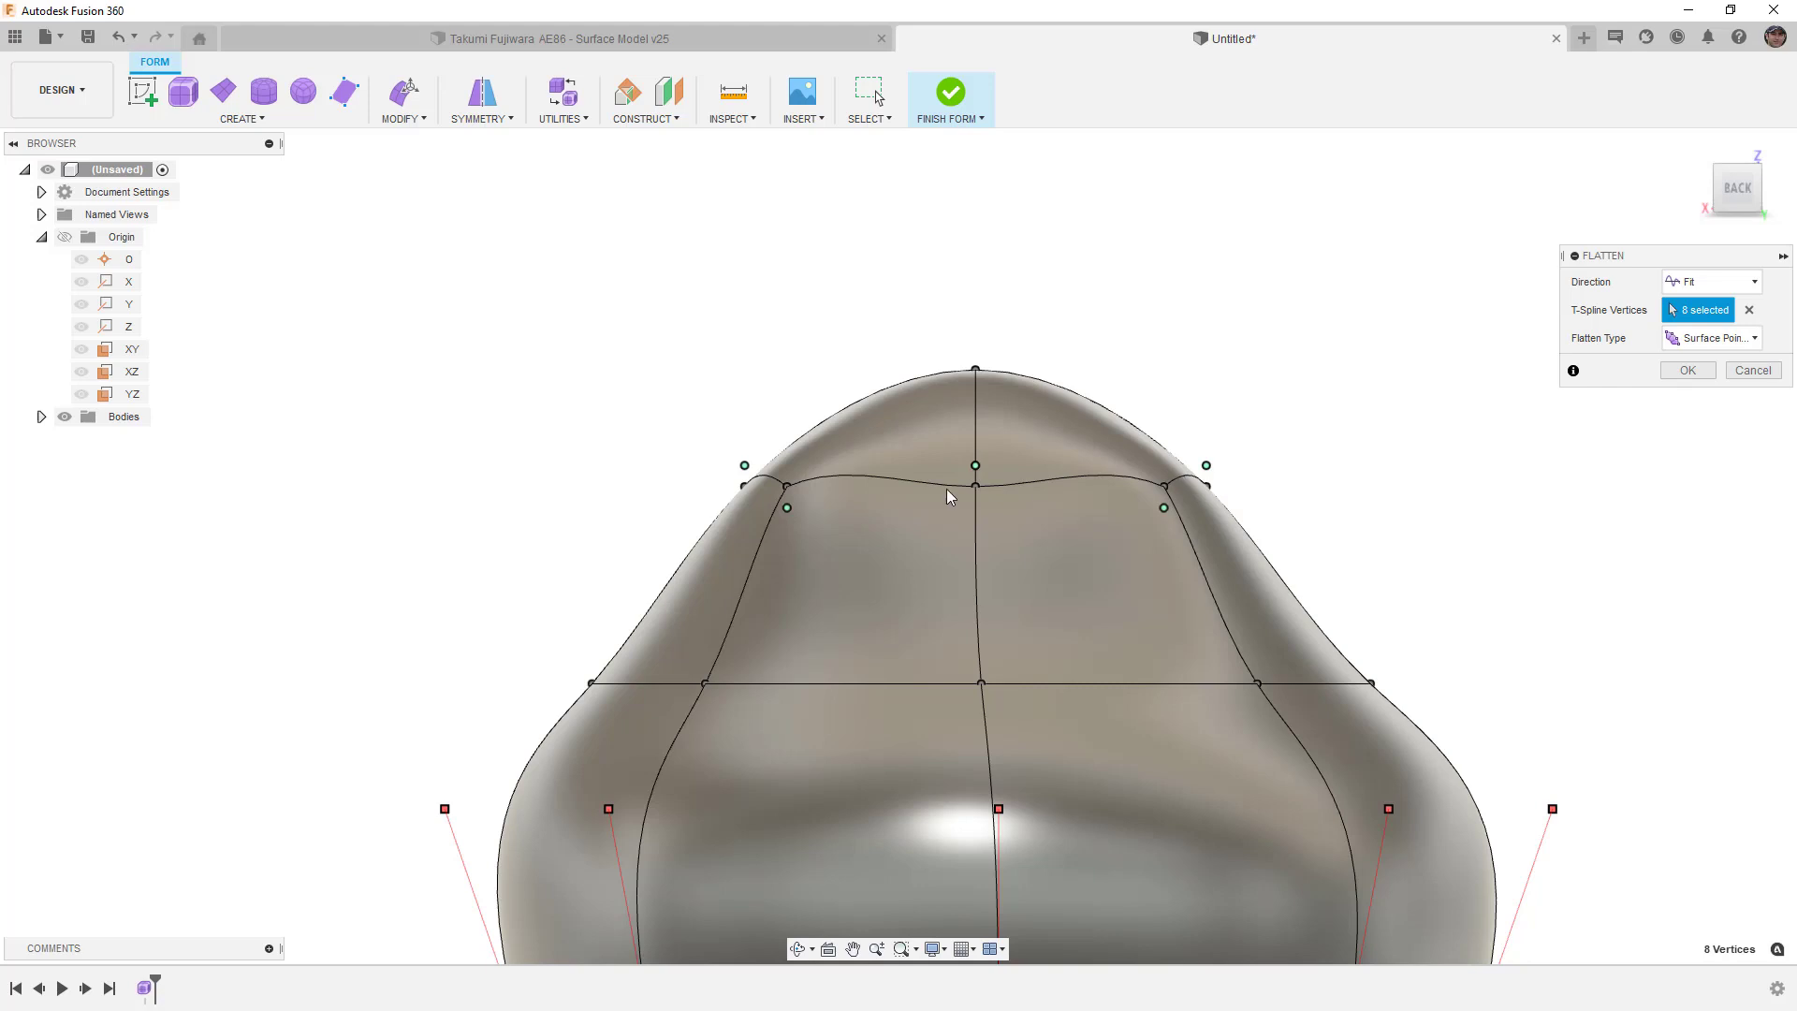
{"action": "scroll", "coordinate": [824, 511], "scroll_direction": "down", "scroll_amount": 2}
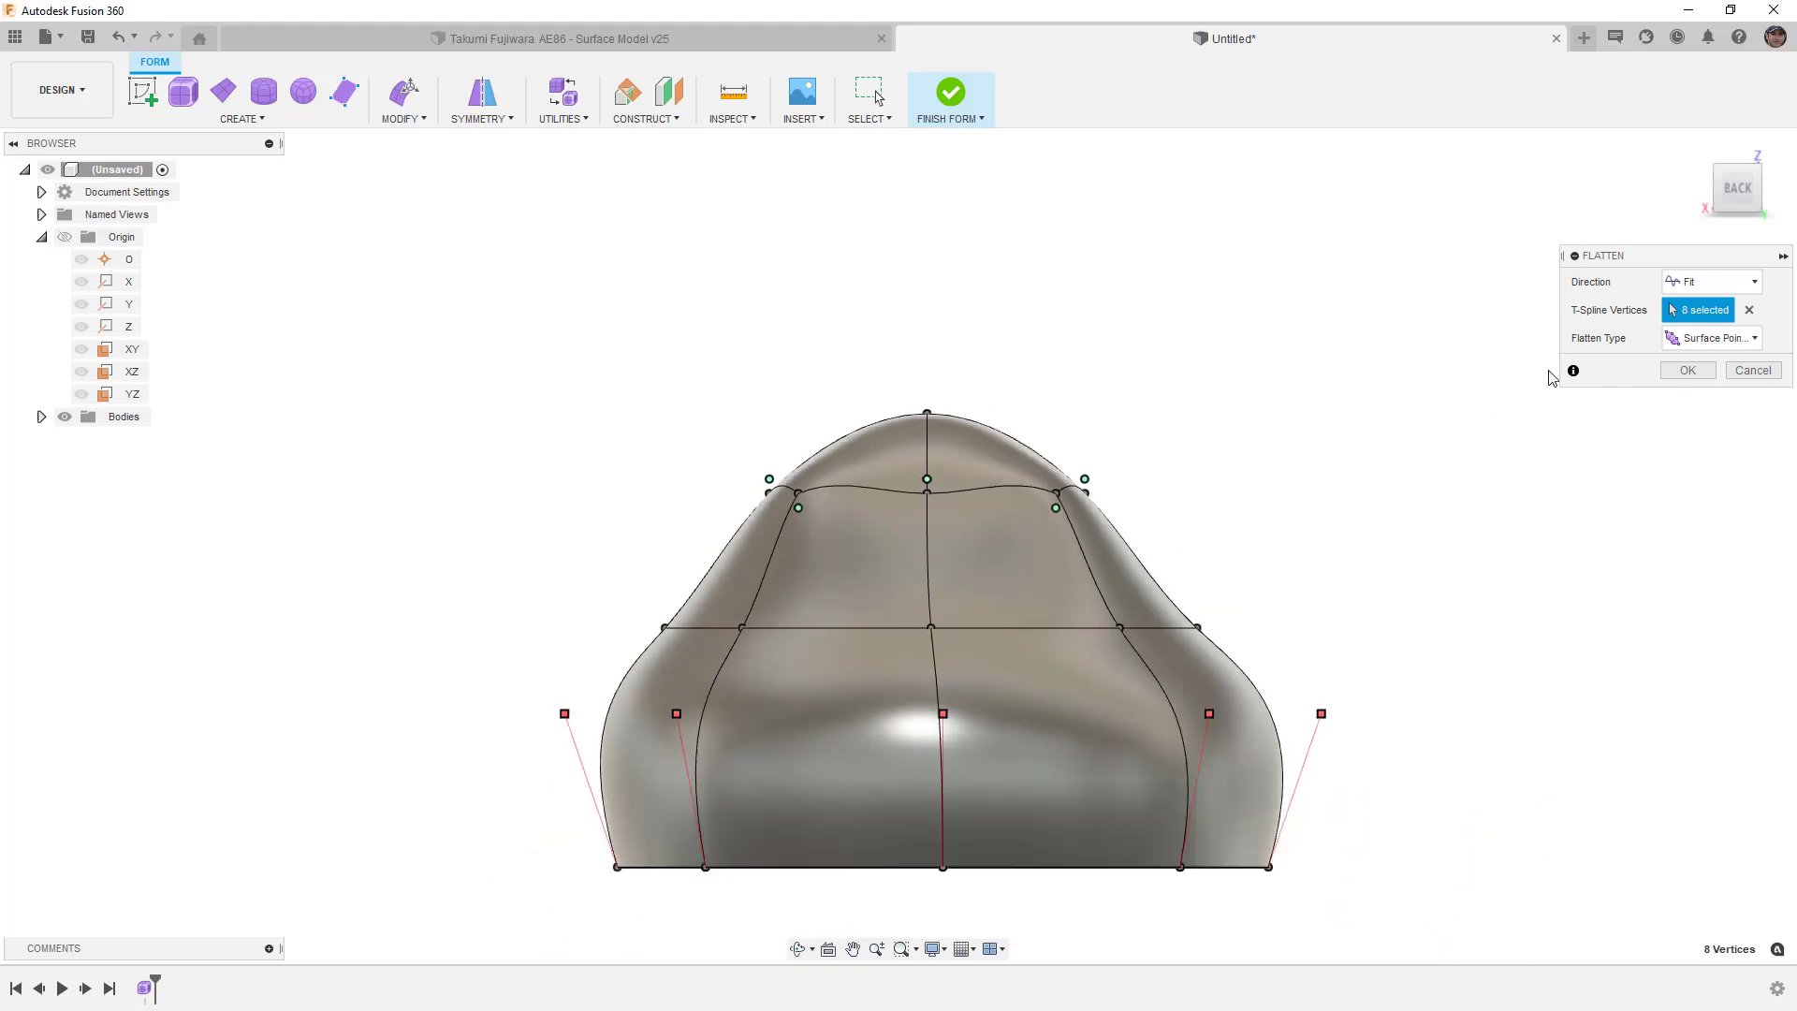
{"action": "left_click", "coordinate": [1711, 339]}
{"action": "left_click", "coordinate": [1711, 365]}
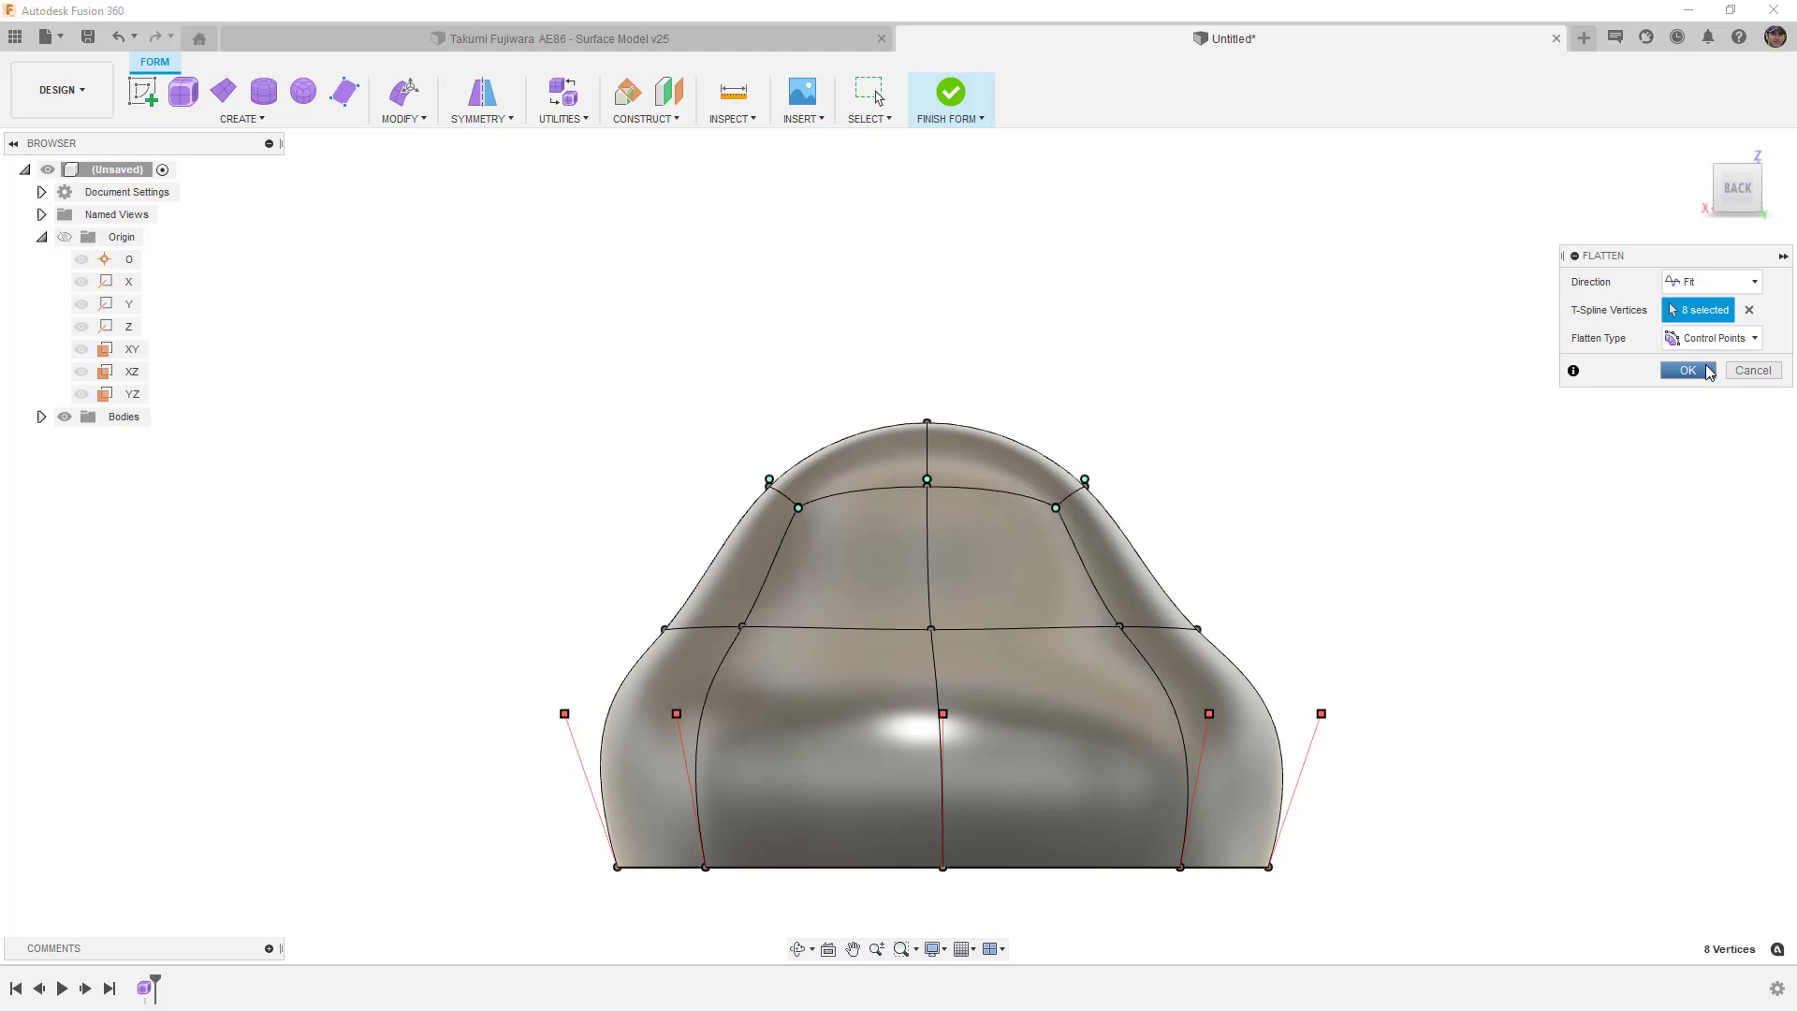
{"action": "middle_click_drag", "start_coordinate": [1064, 517], "coordinate": [1176, 542], "text": "shift"}
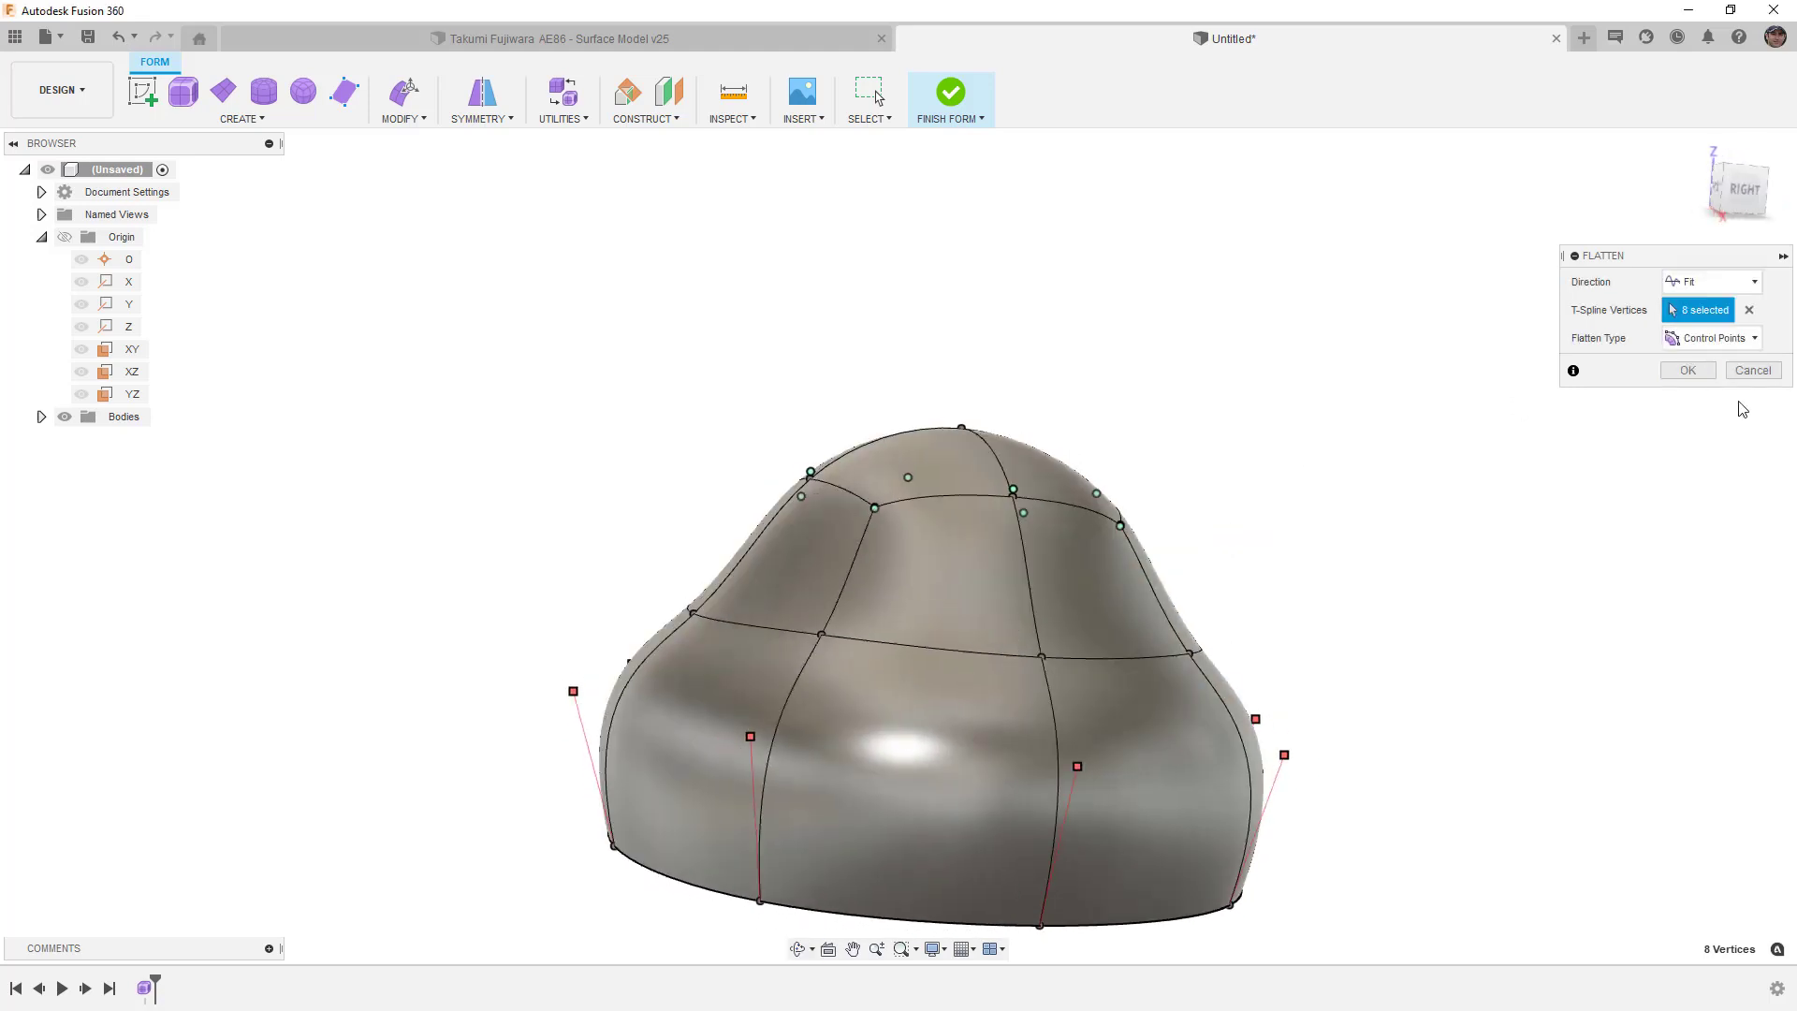
Compare Surface Points, return to Control Points, and apply the top-loop flatten.
{"action": "left_click", "coordinate": [1713, 338]}
{"action": "left_click", "coordinate": [1721, 385]}
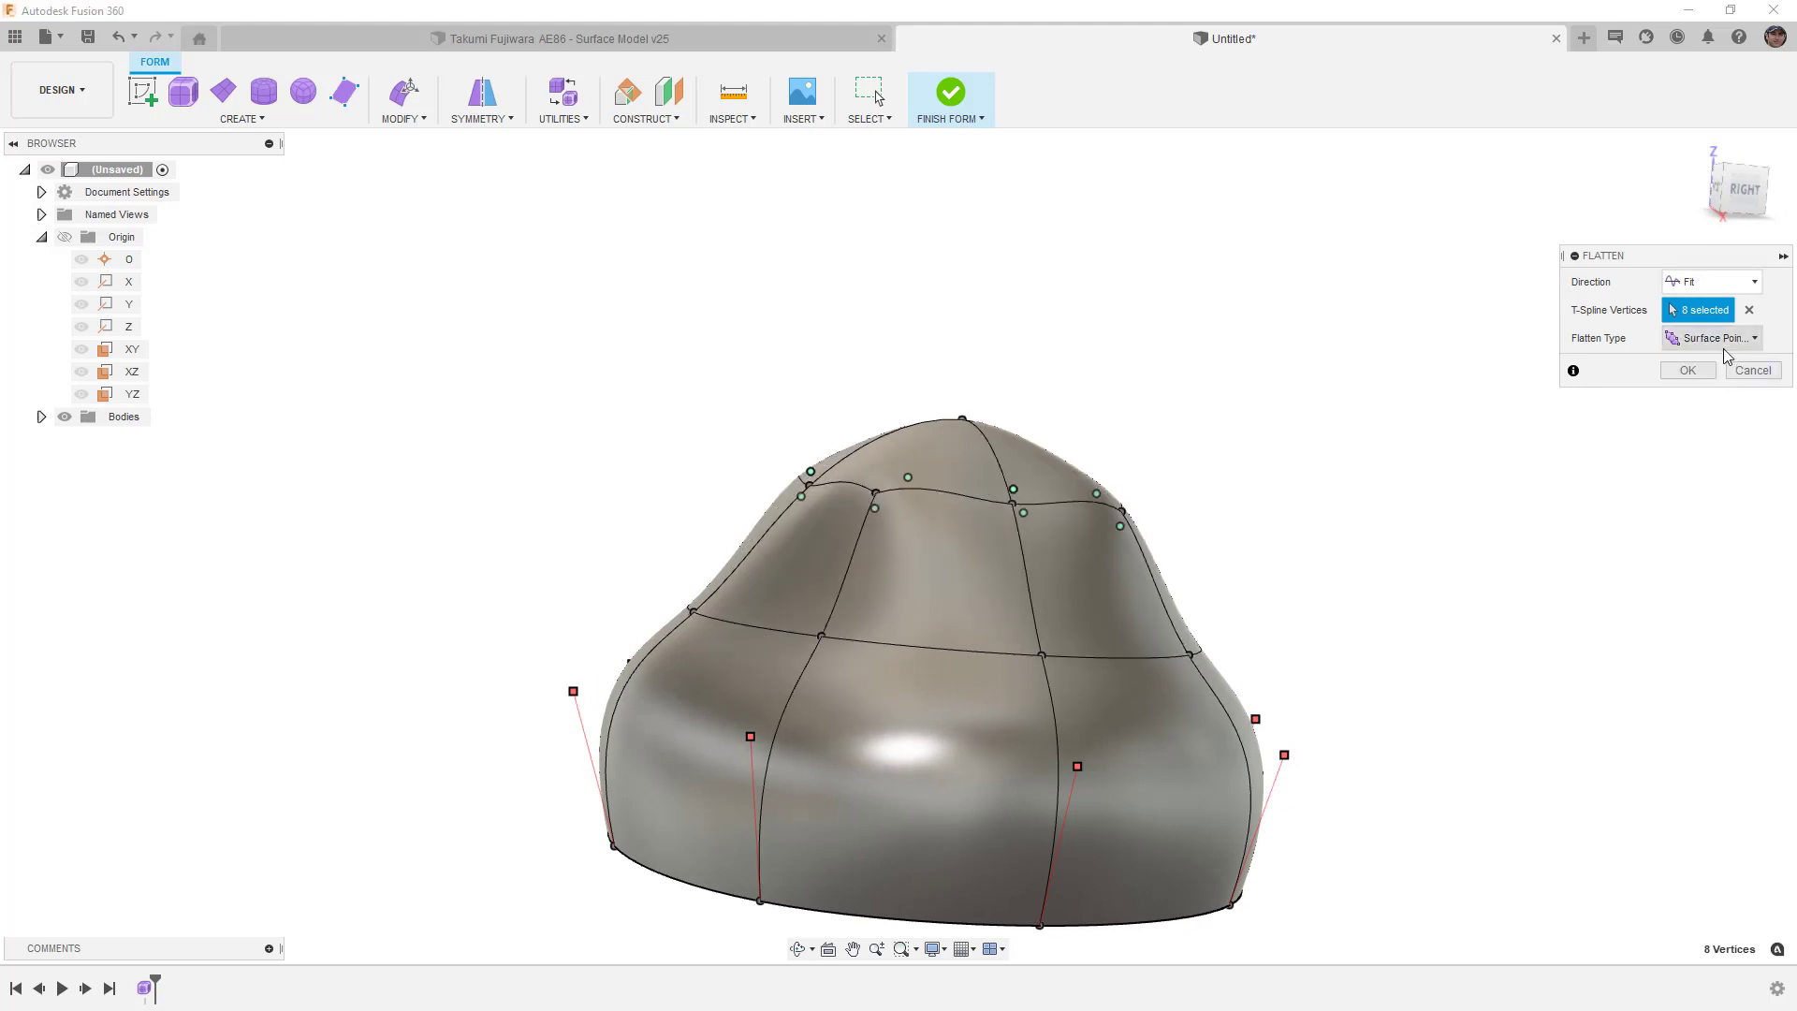
{"action": "left_click", "coordinate": [1723, 340]}
{"action": "left_click", "coordinate": [1717, 362]}
{"action": "mouse_move", "coordinate": [1133, 538]}
{"action": "middle_mouse_down", "text": "shift"}
{"action": "mouse_move", "coordinate": [1275, 552]}
{"action": "mouse_move", "coordinate": [1151, 538]}
{"action": "middle_mouse_up", "text": "shift"}
{"action": "left_click", "coordinate": [1688, 373]}
Check the body in box and smooth display, then delete its four top faces.
{"action": "left_click", "coordinate": [1737, 191]}
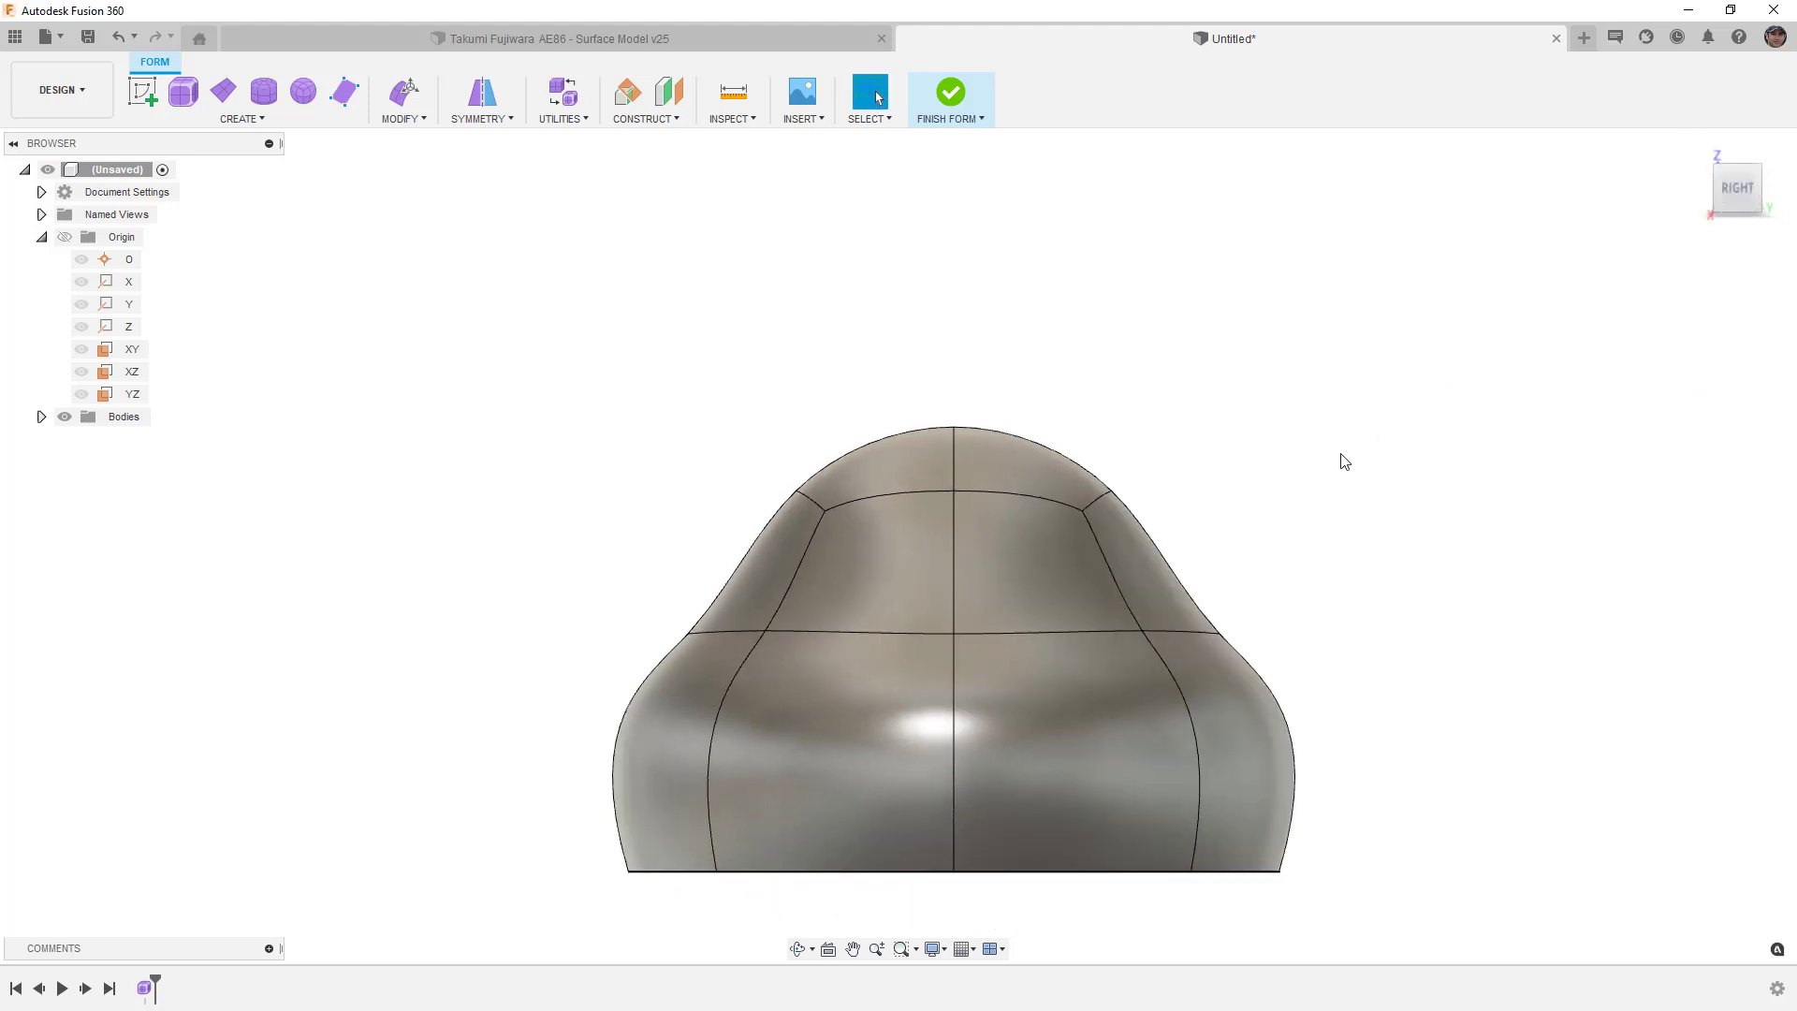
{"action": "key", "text": "ctrl+1"}
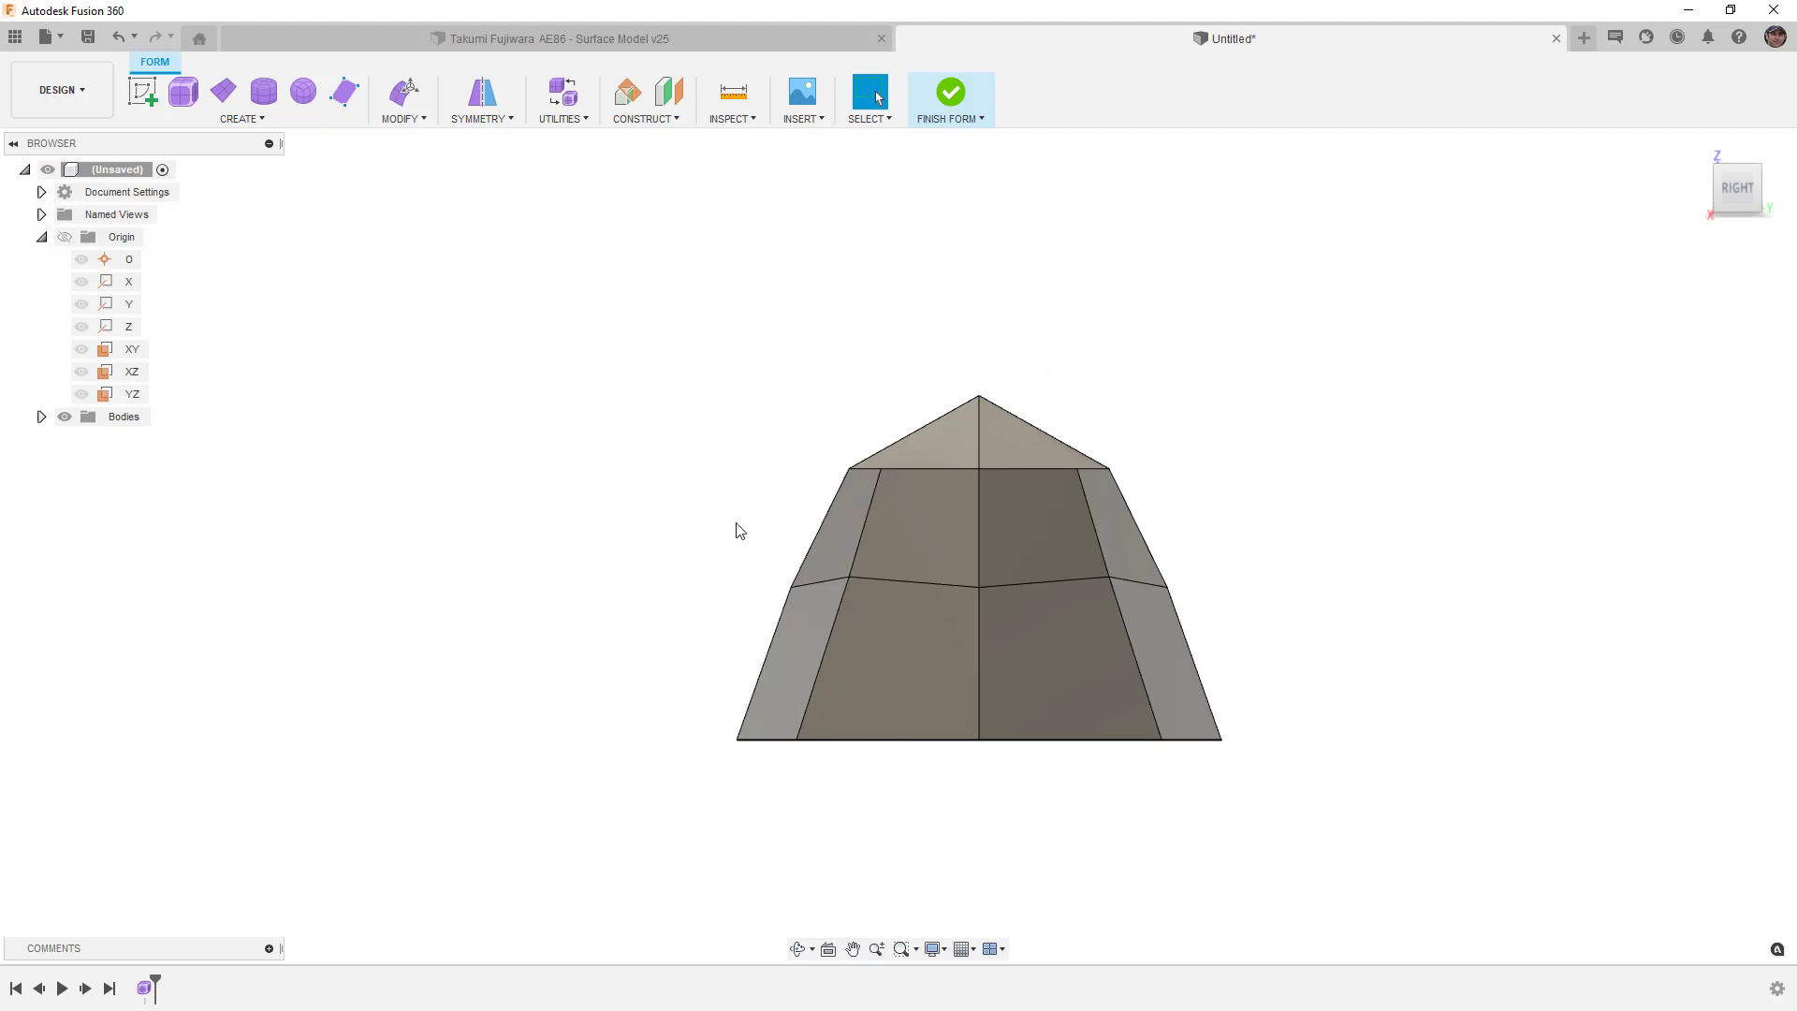
{"action": "key", "text": "alt+3"}
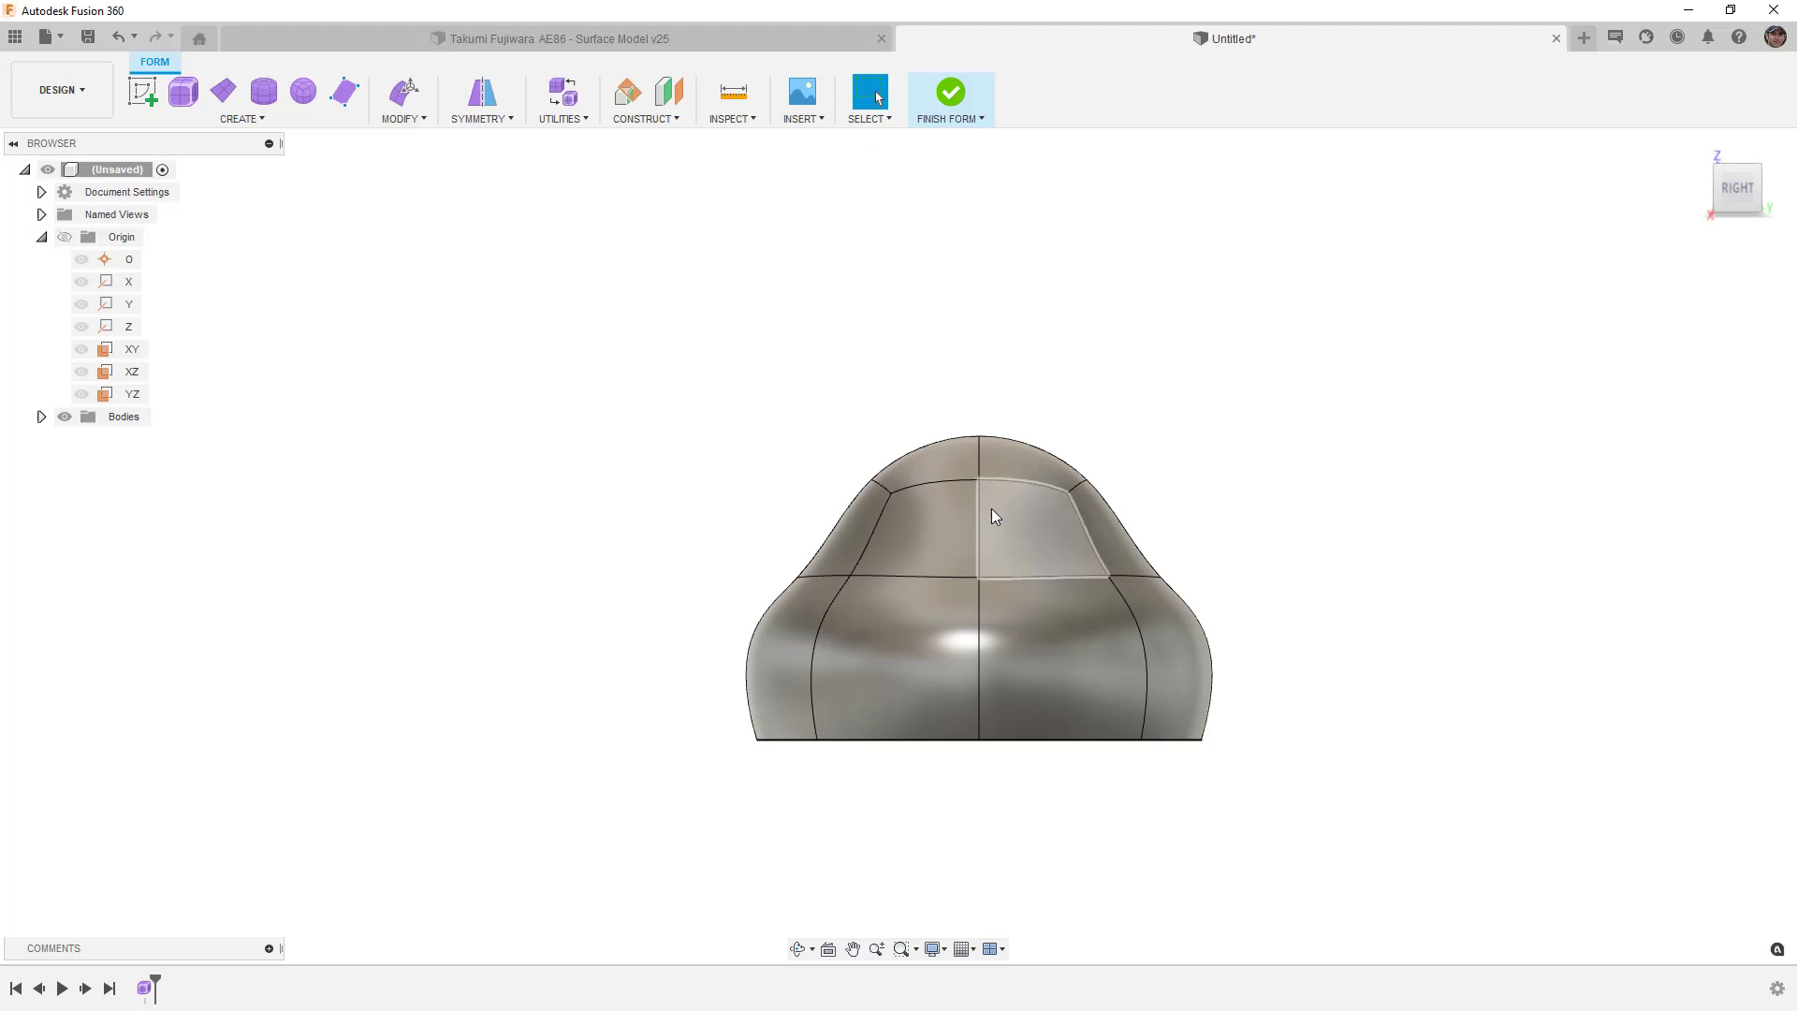
{"action": "middle_click_drag", "start_coordinate": [977, 472], "coordinate": [995, 531], "text": "shift"}
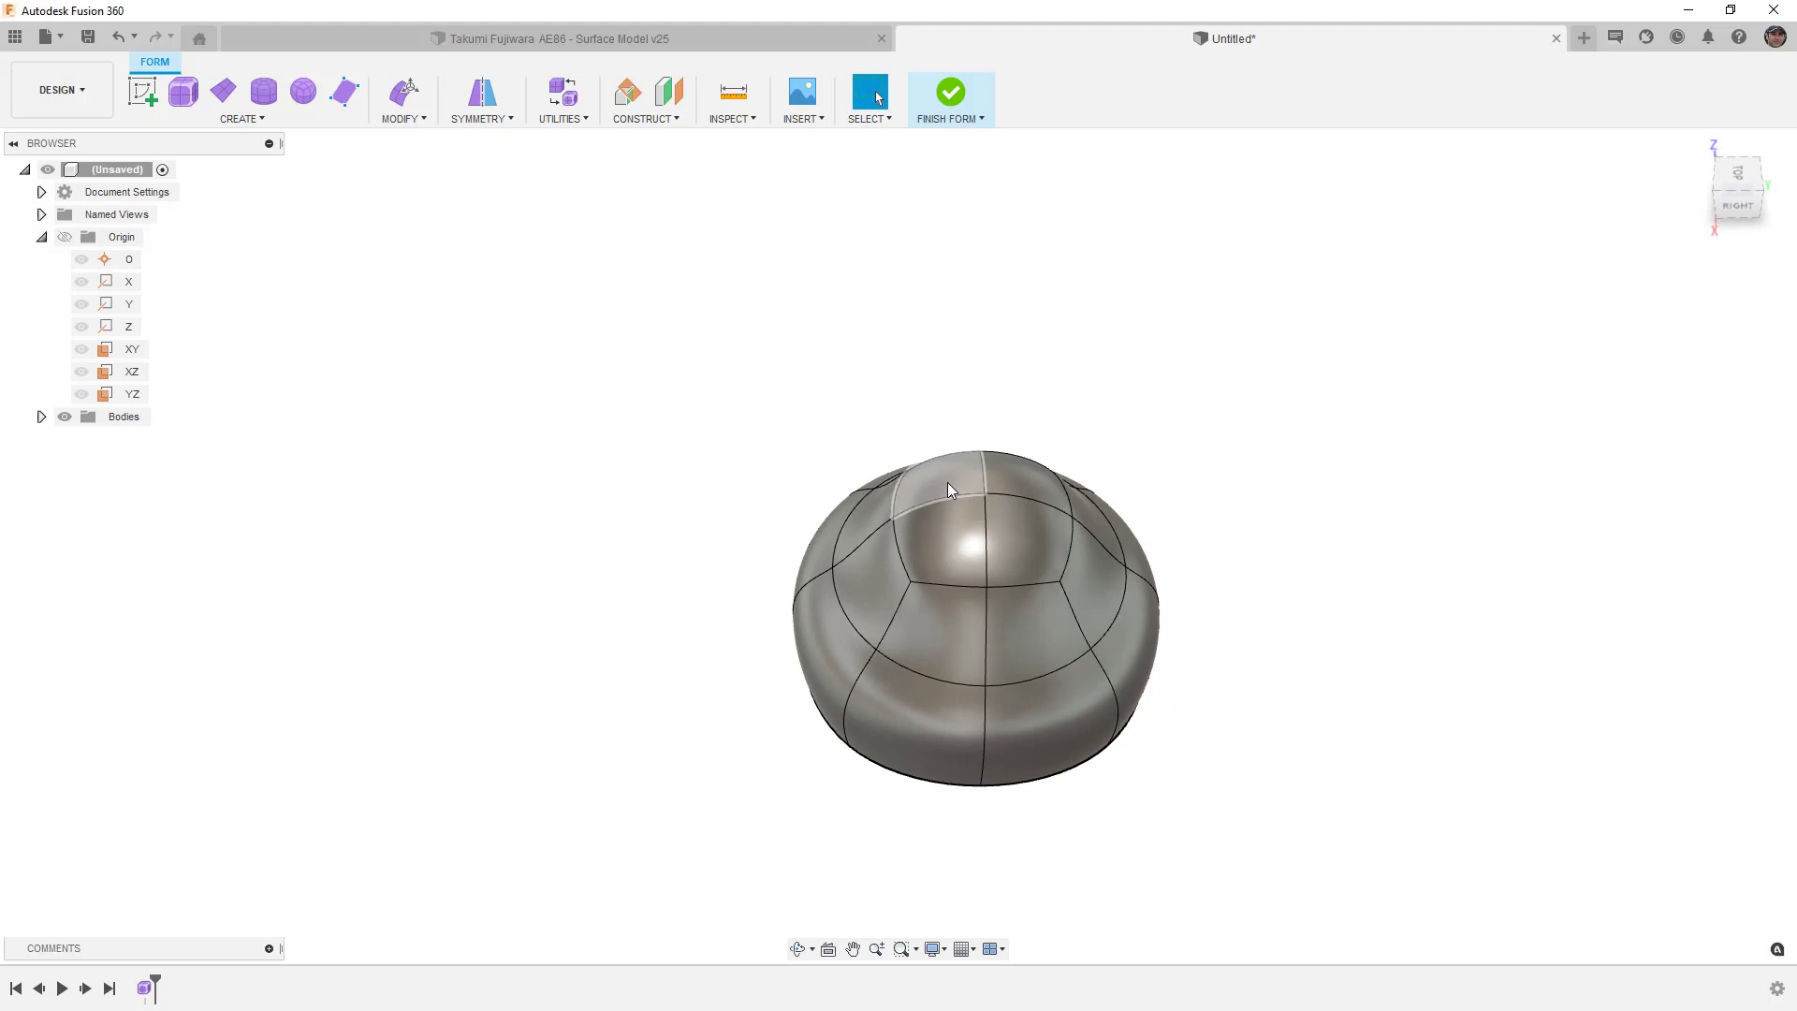
{"action": "left_click", "coordinate": [947, 481]}
{"action": "left_click", "coordinate": [1013, 476], "text": "shift"}
{"action": "left_click", "coordinate": [995, 532], "text": "shift"}
{"action": "left_click", "coordinate": [961, 533], "text": "shift"}
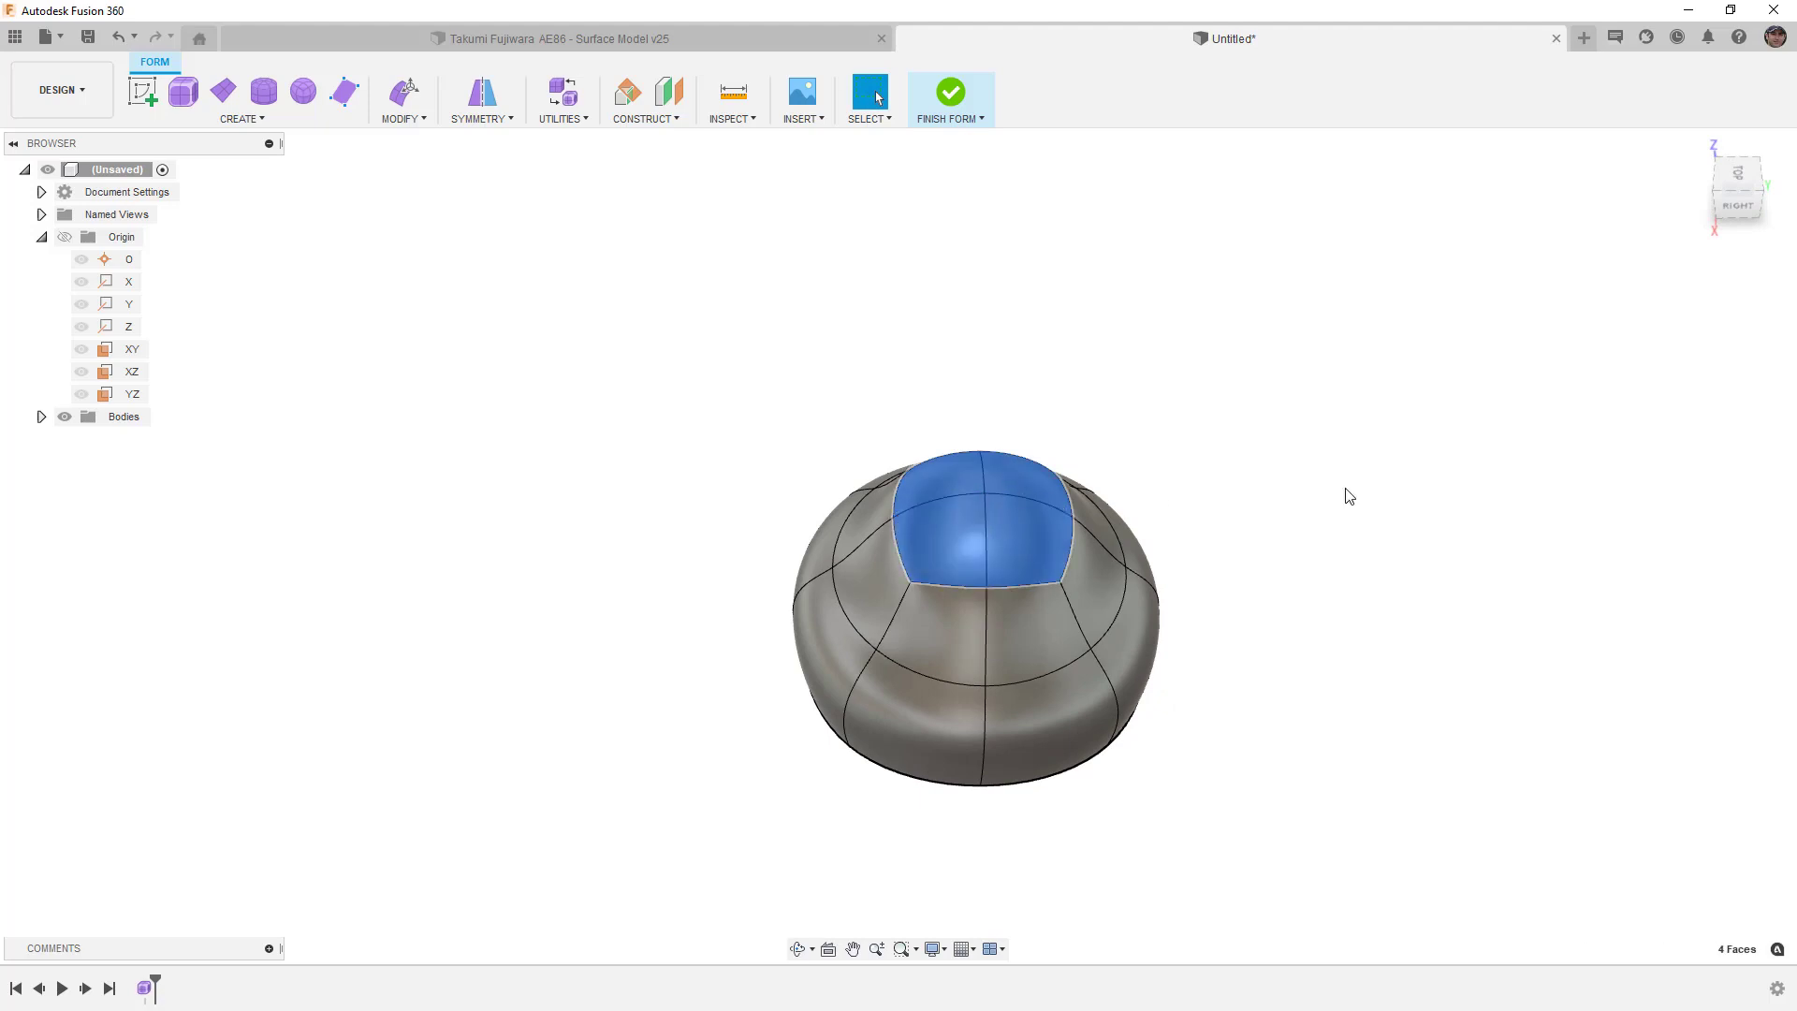
{"action": "key", "text": "Delete"}
Select the open top rim loop and view it straight from the right.
{"action": "middle_click_drag", "start_coordinate": [1271, 530], "coordinate": [1271, 453], "text": "shift"}
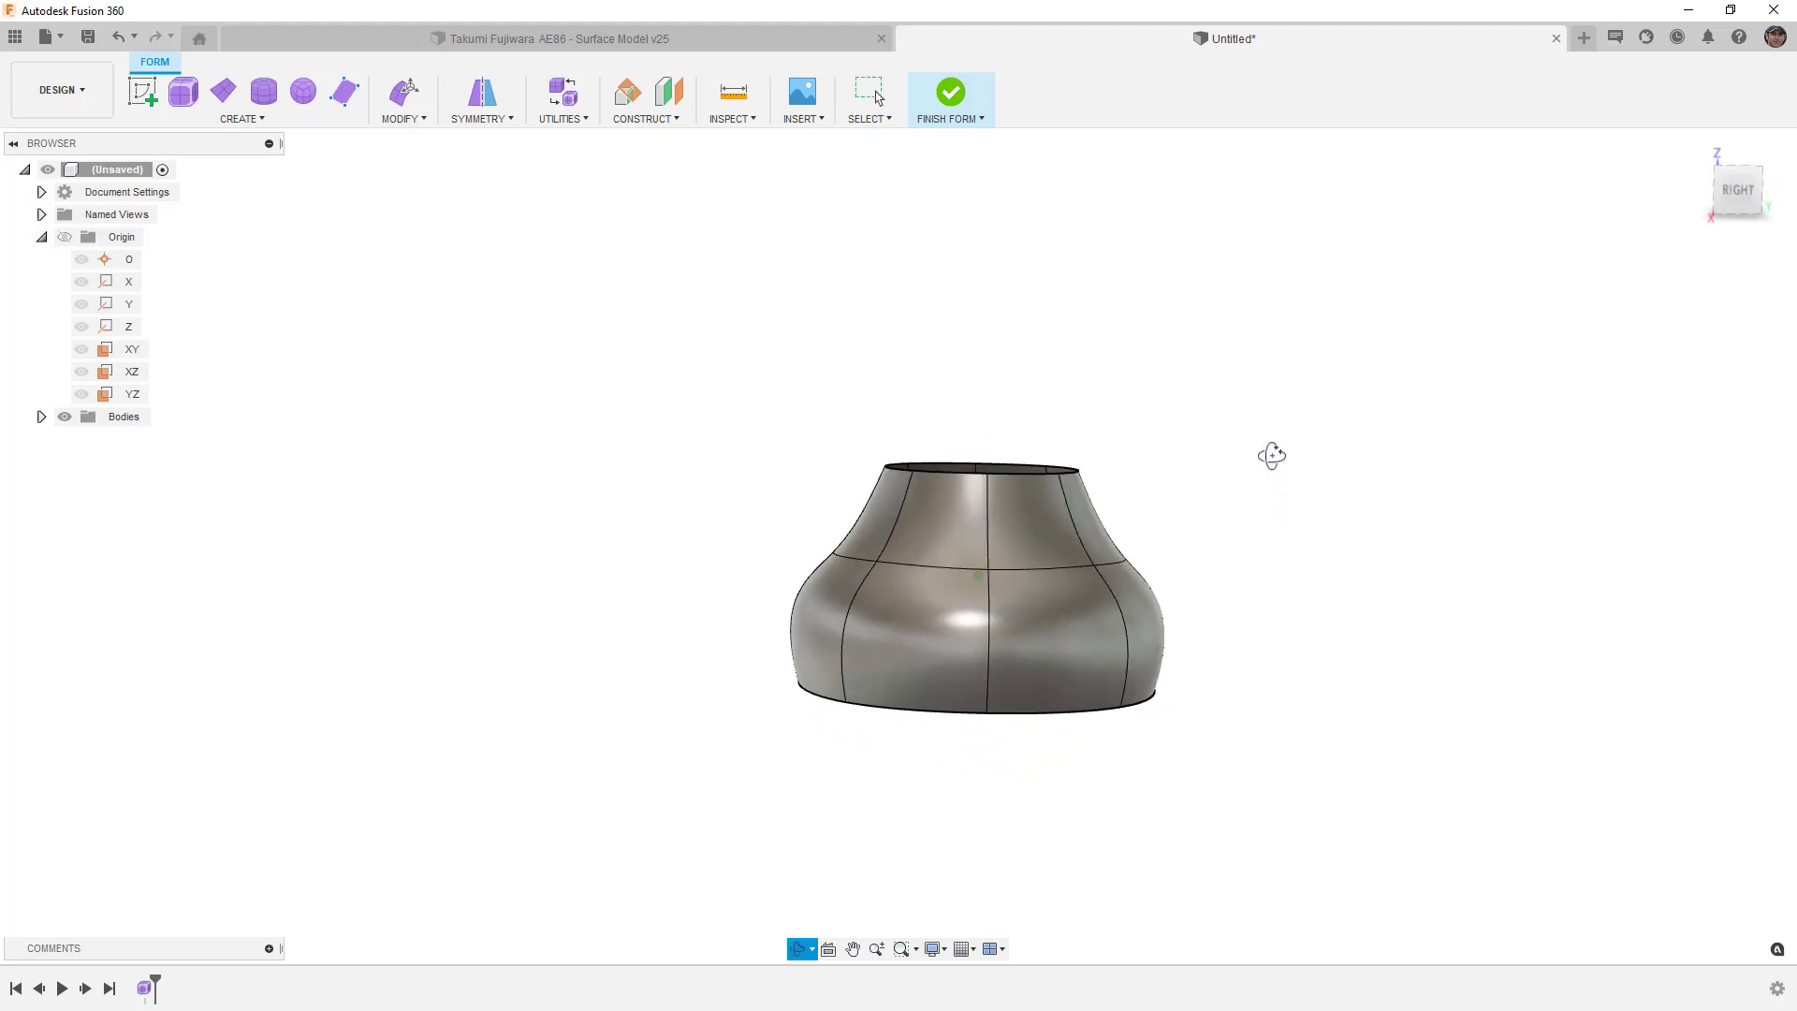
{"action": "double_click", "coordinate": [1012, 487]}
{"action": "left_click", "coordinate": [1735, 199]}
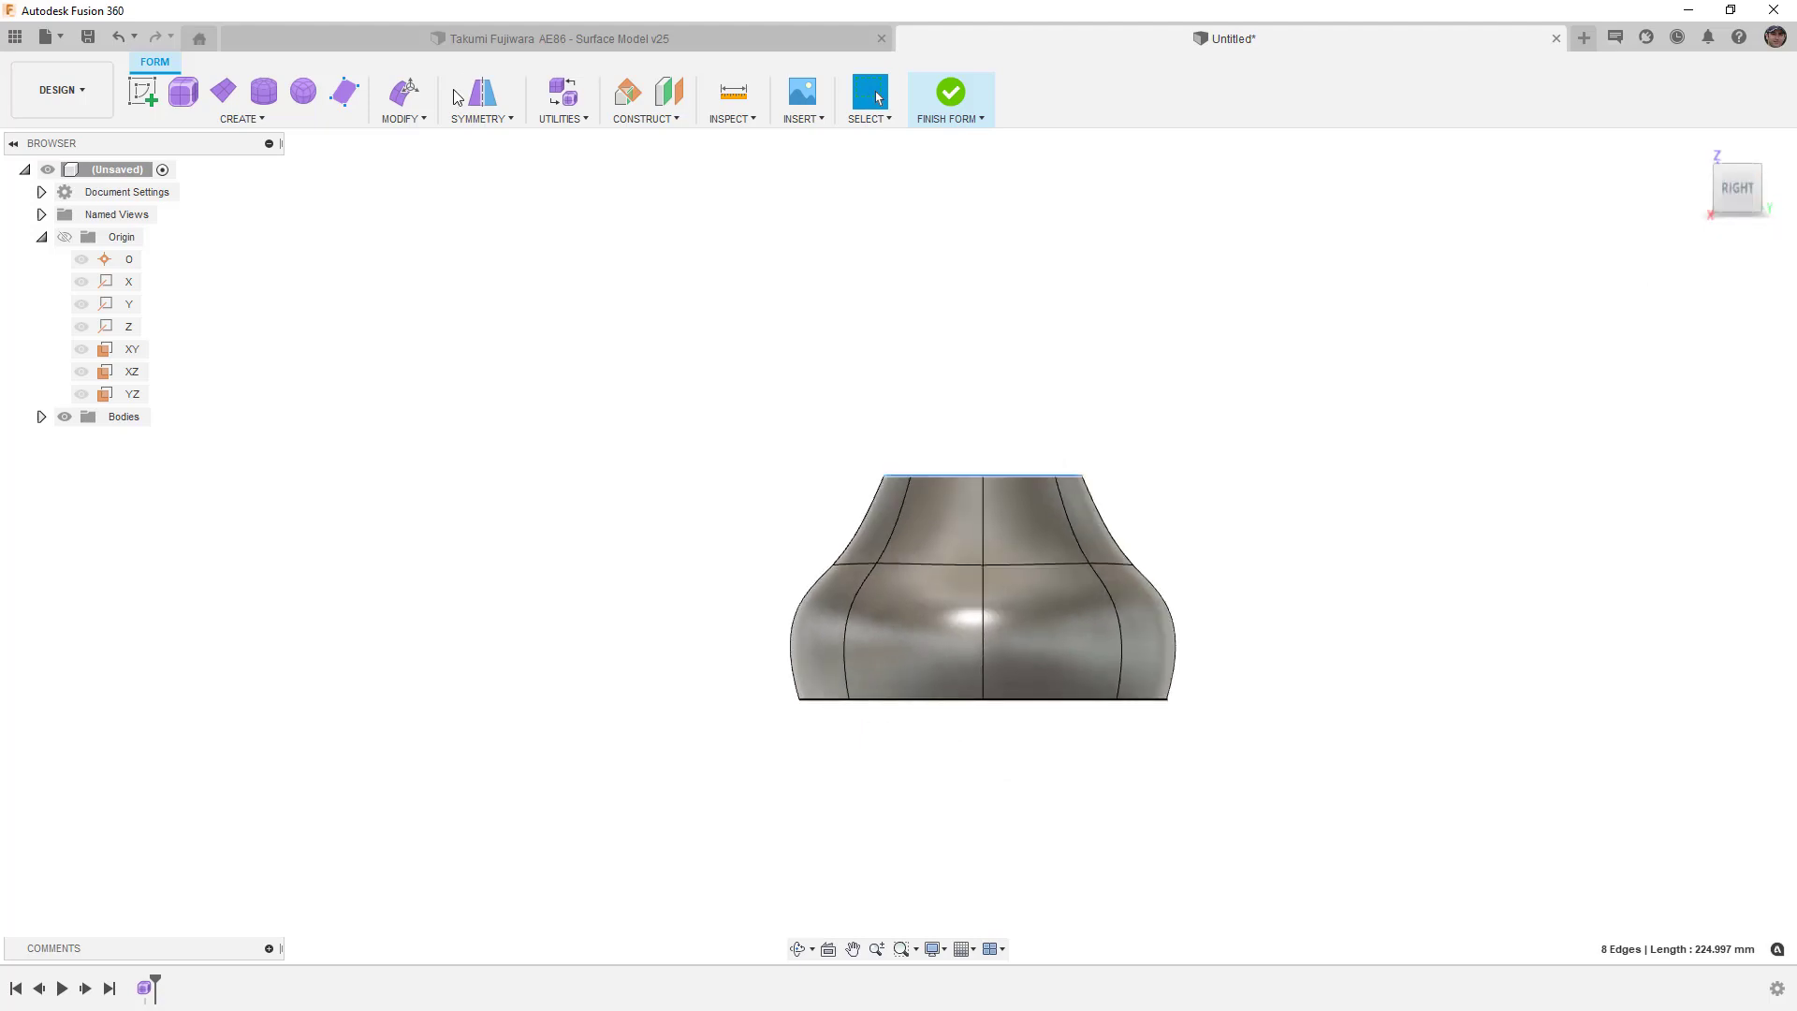
With Edit Form, tilt the top rim loop -30° and shift it down and right.
{"action": "left_click", "coordinate": [405, 92]}
{"action": "left_click_drag", "start_coordinate": [1004, 378], "coordinate": [1031, 390]}
{"action": "left_click_drag", "start_coordinate": [1006, 453], "coordinate": [1024, 481]}
Move the whole body left and rotate it -35° with origin planes shown, then commit.
{"action": "left_click_drag", "start_coordinate": [635, 344], "coordinate": [1354, 812]}
{"action": "left_click_drag", "start_coordinate": [1013, 566], "coordinate": [759, 557]}
{"action": "left_click", "coordinate": [64, 237]}
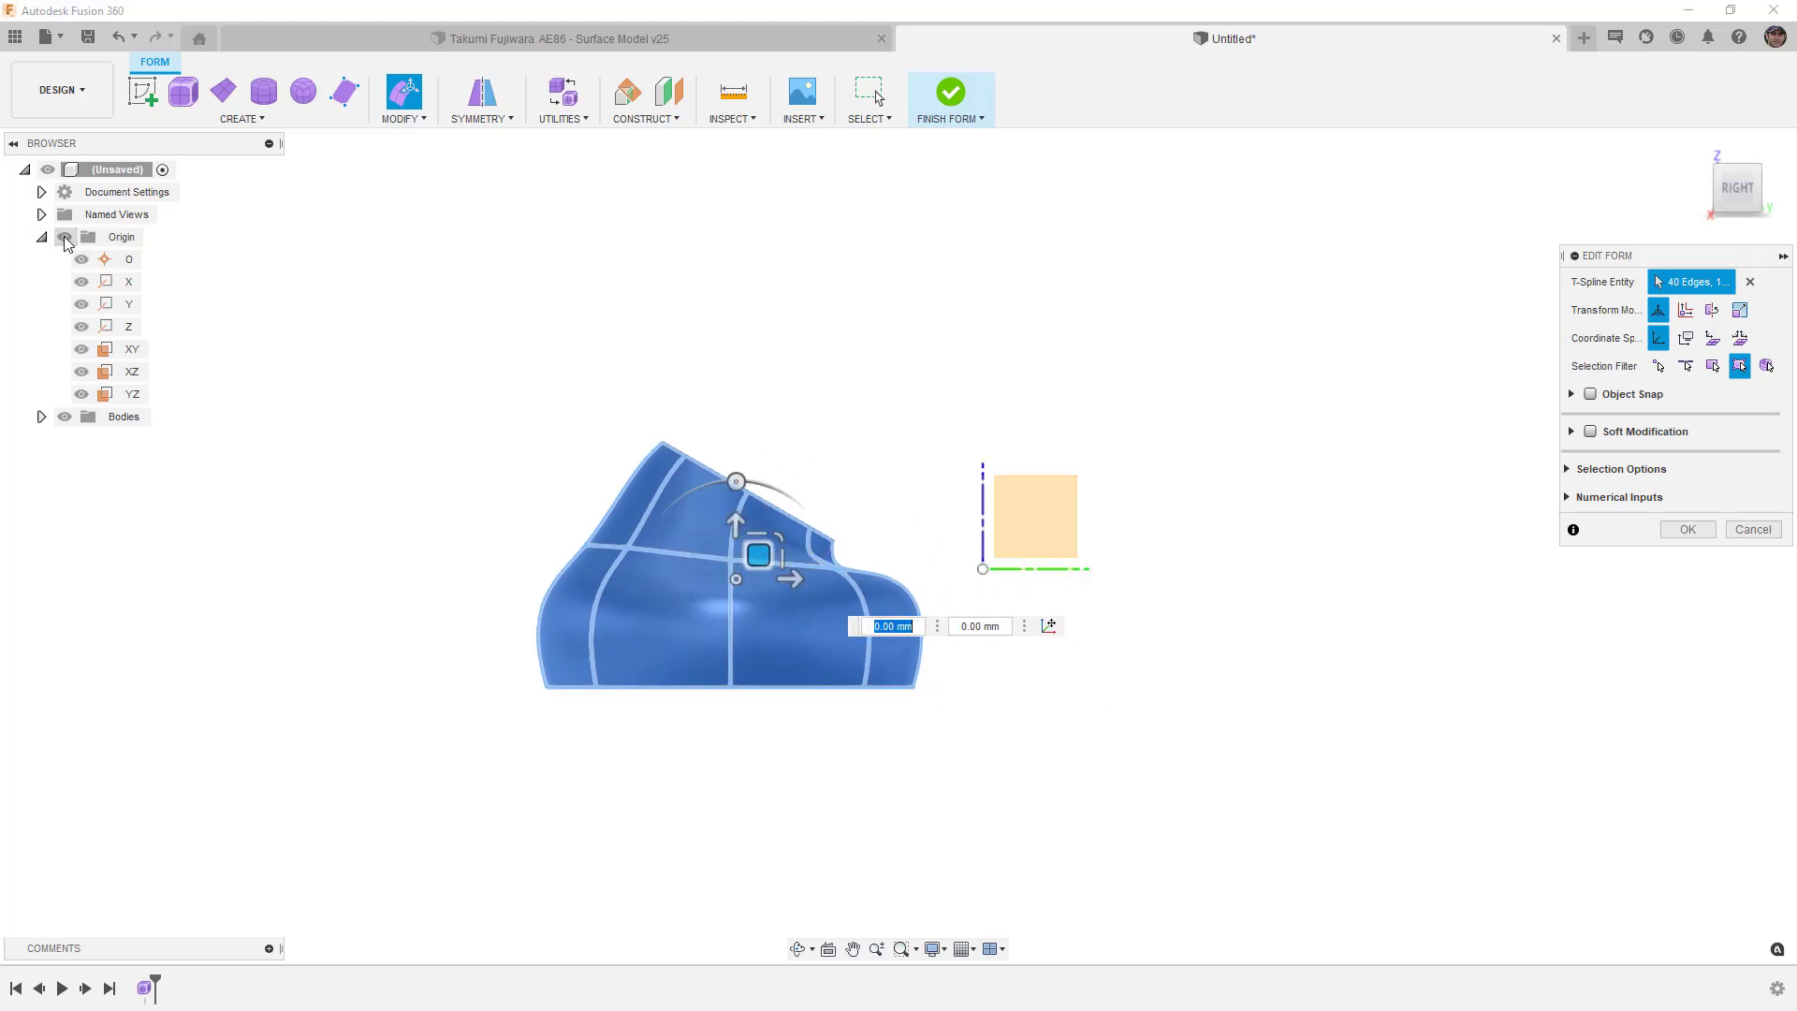
{"action": "left_click_drag", "start_coordinate": [736, 481], "coordinate": [792, 498]}
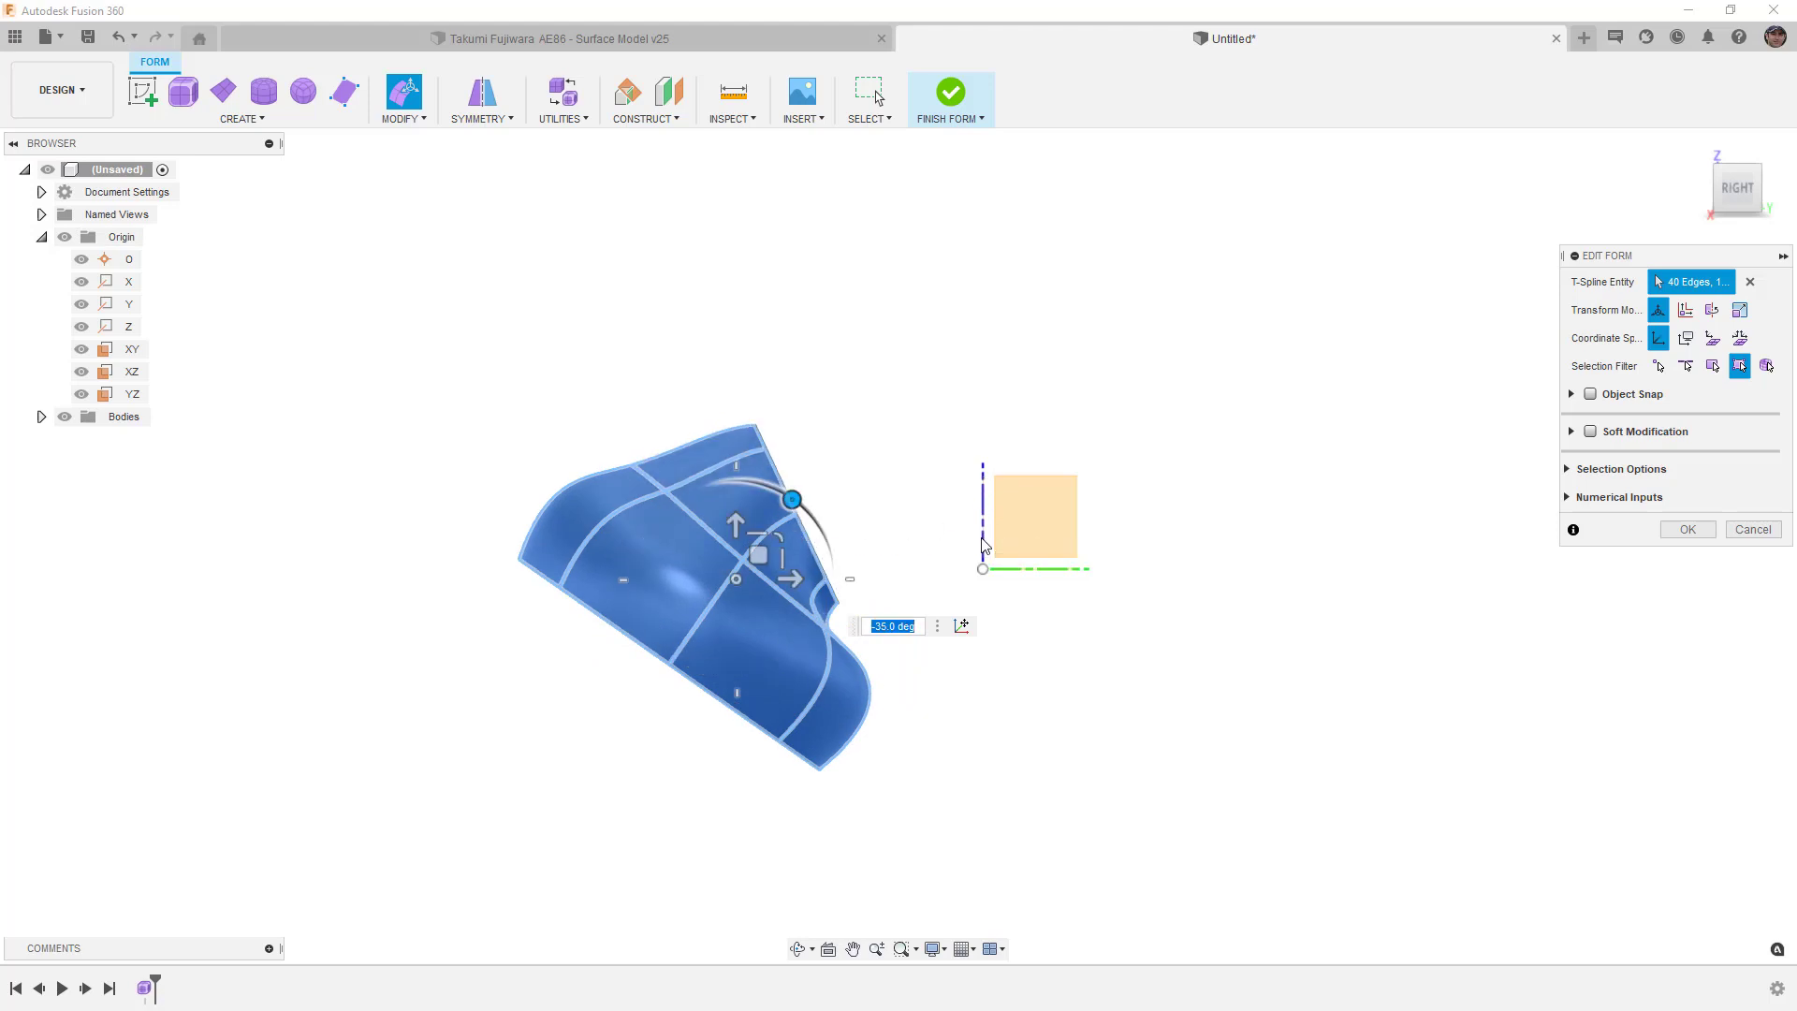
{"action": "left_click", "coordinate": [1676, 528]}
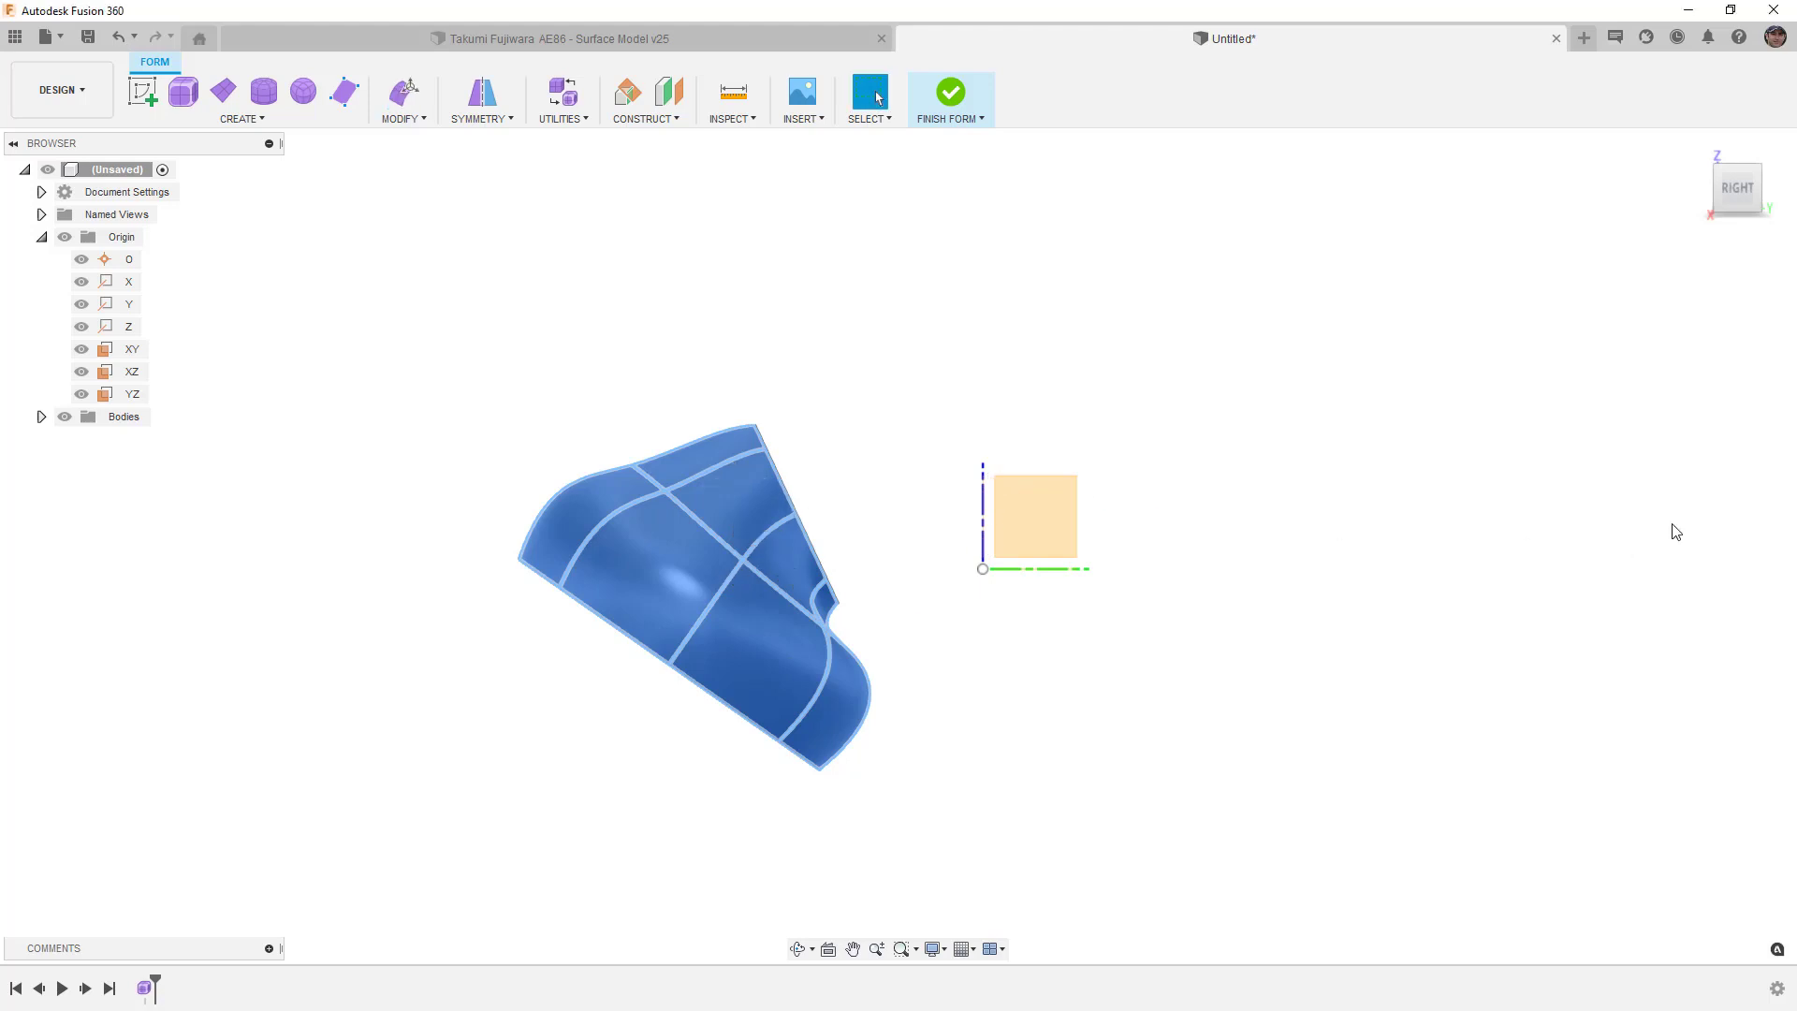
Start a Flatten set to Select Parallel Plane, using the XZ plane as reference.
{"action": "left_click", "coordinate": [402, 119]}
{"action": "left_click", "coordinate": [412, 514]}
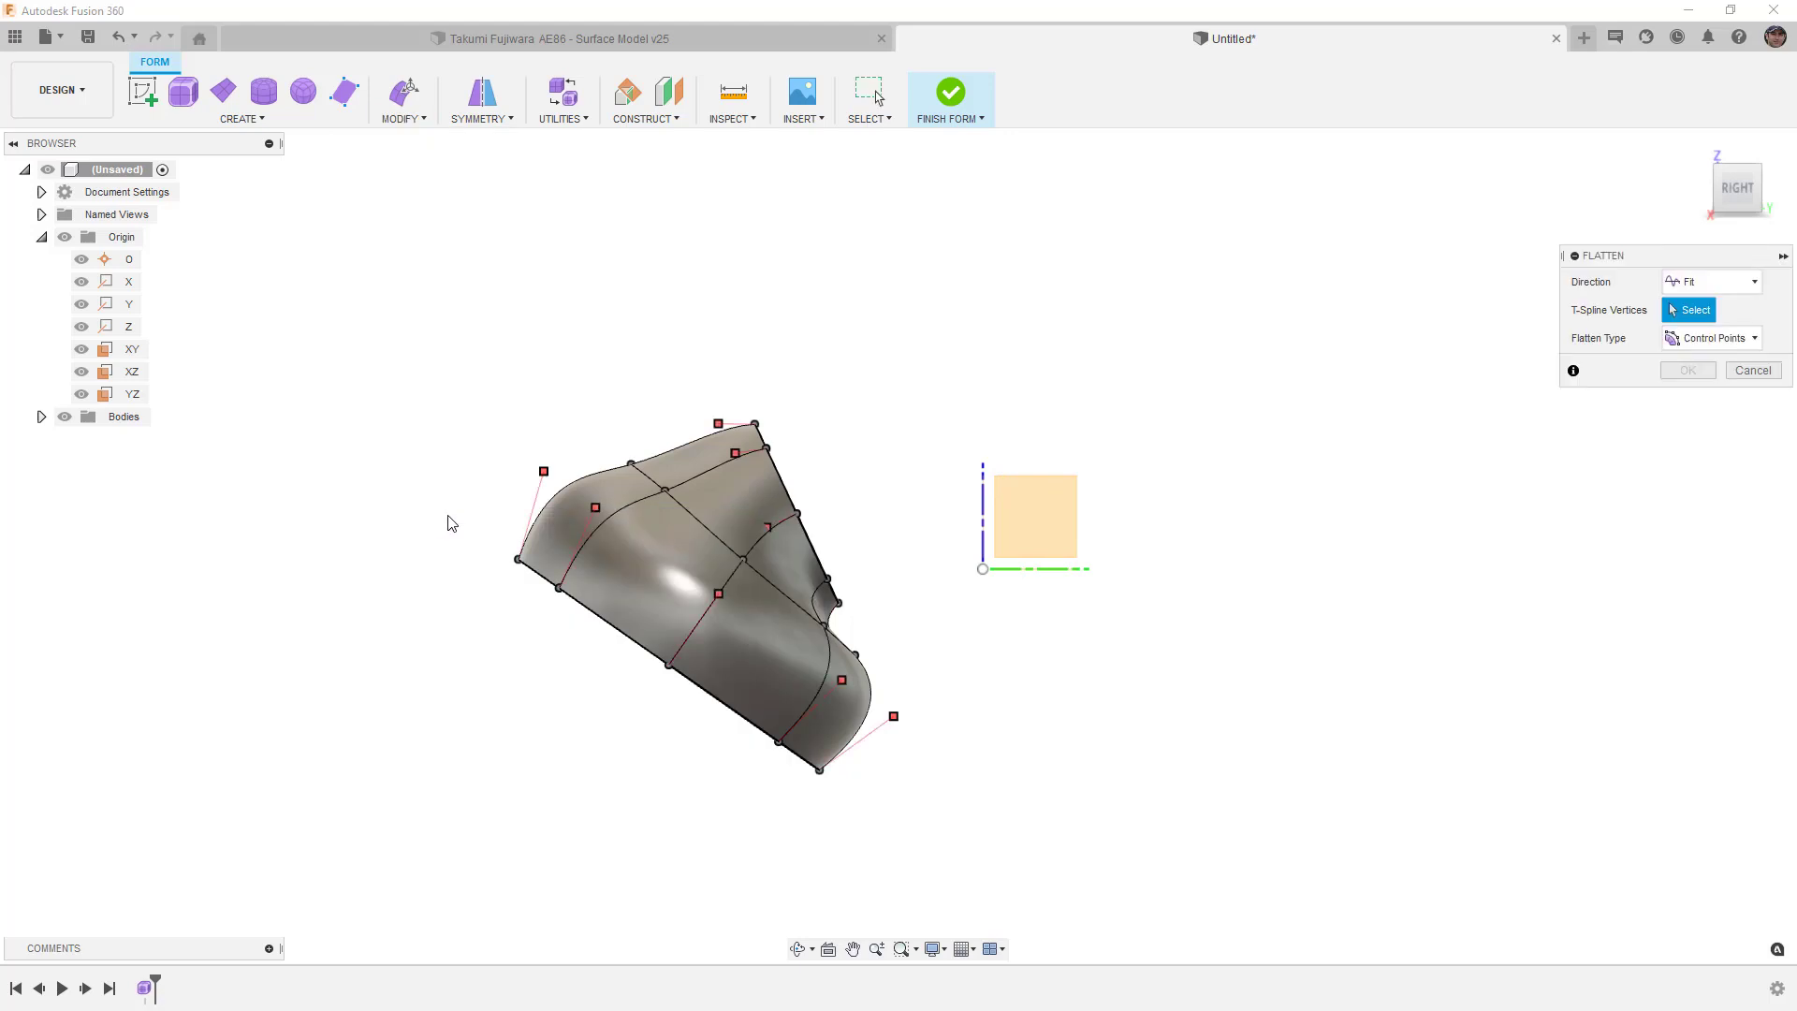
{"action": "left_click", "coordinate": [1711, 282]}
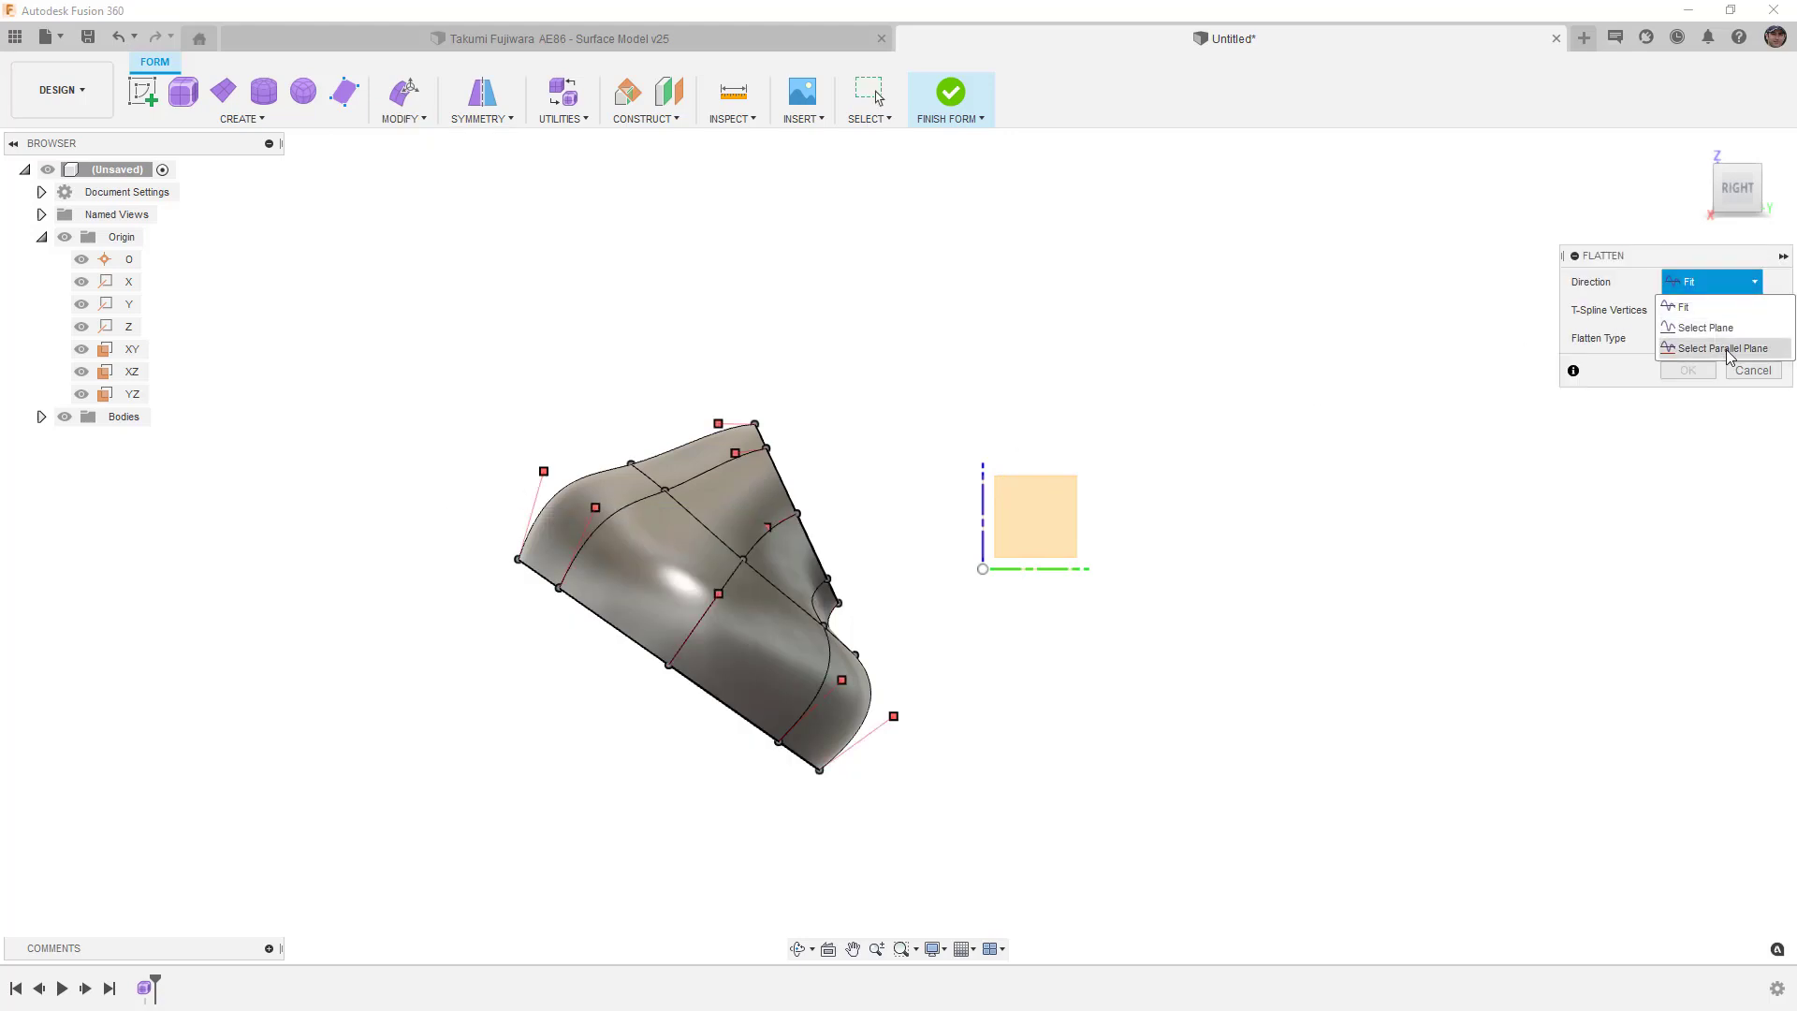
{"action": "left_click", "coordinate": [1699, 349]}
{"action": "middle_click_drag", "start_coordinate": [944, 520], "coordinate": [979, 534], "text": "shift"}
{"action": "left_click", "coordinate": [996, 522]}
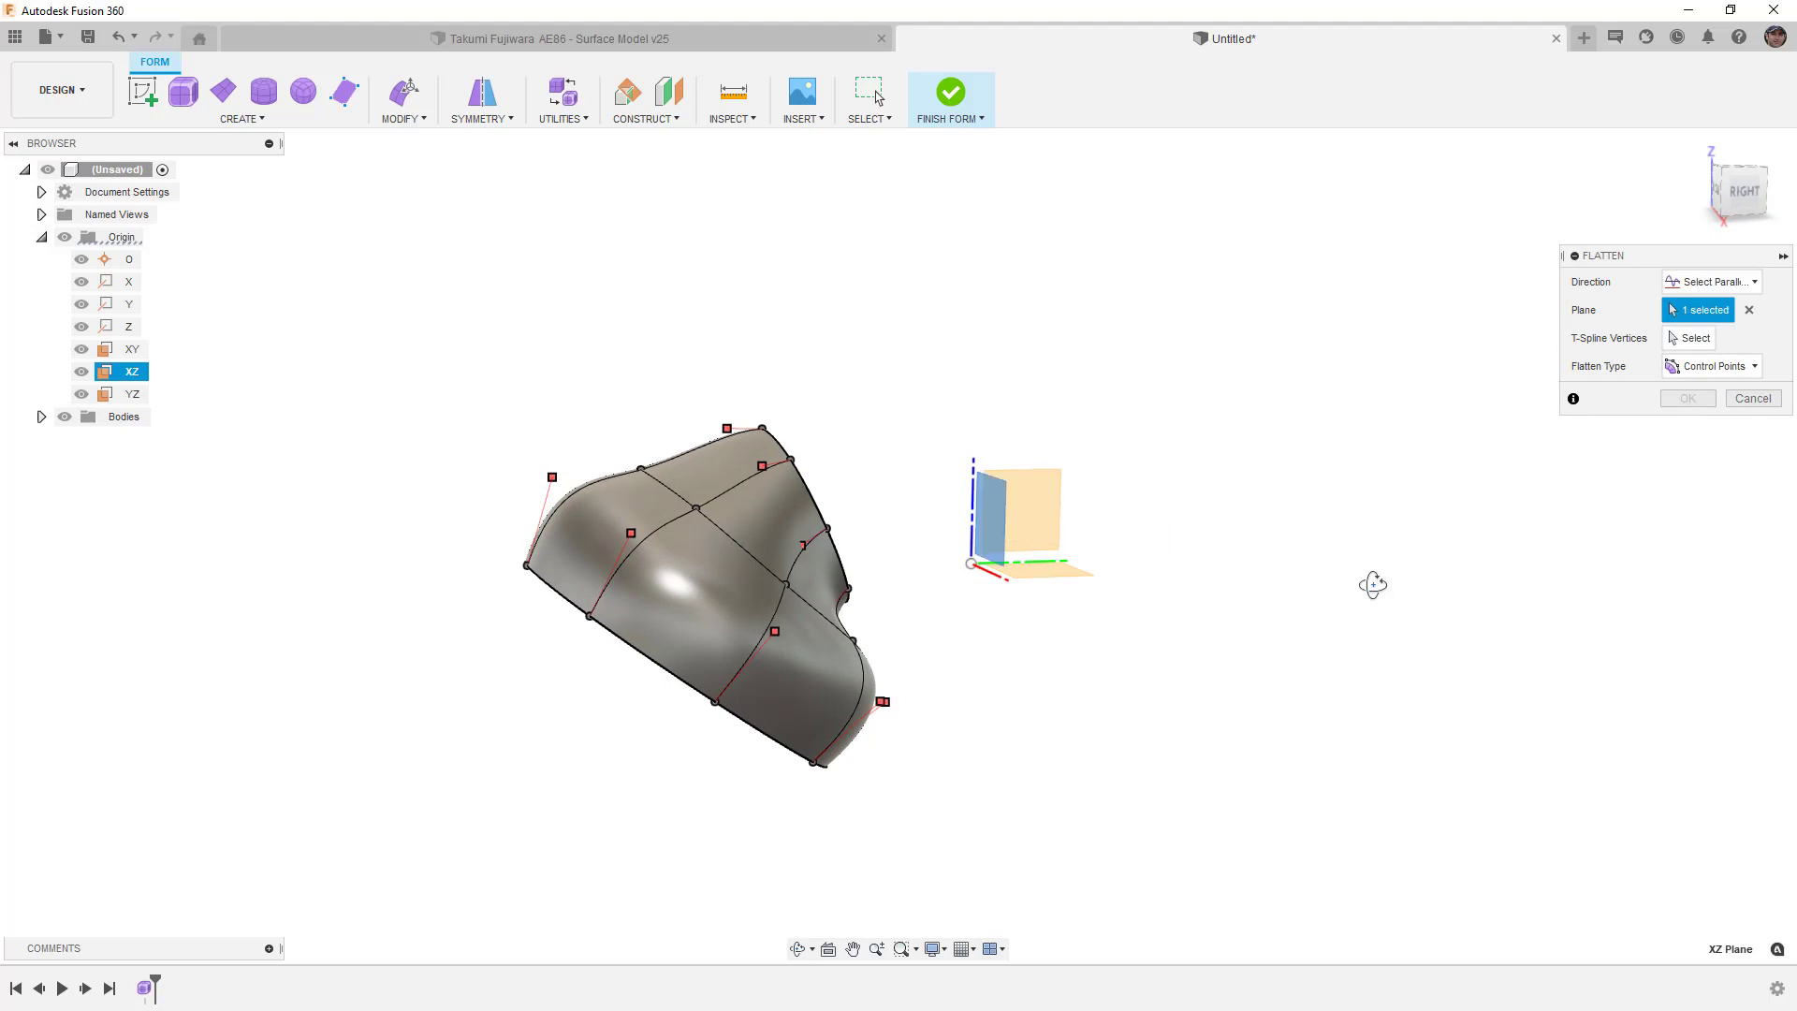
Pick the eight rim vertices around the opening and apply the flatten.
{"action": "left_click", "coordinate": [1693, 344]}
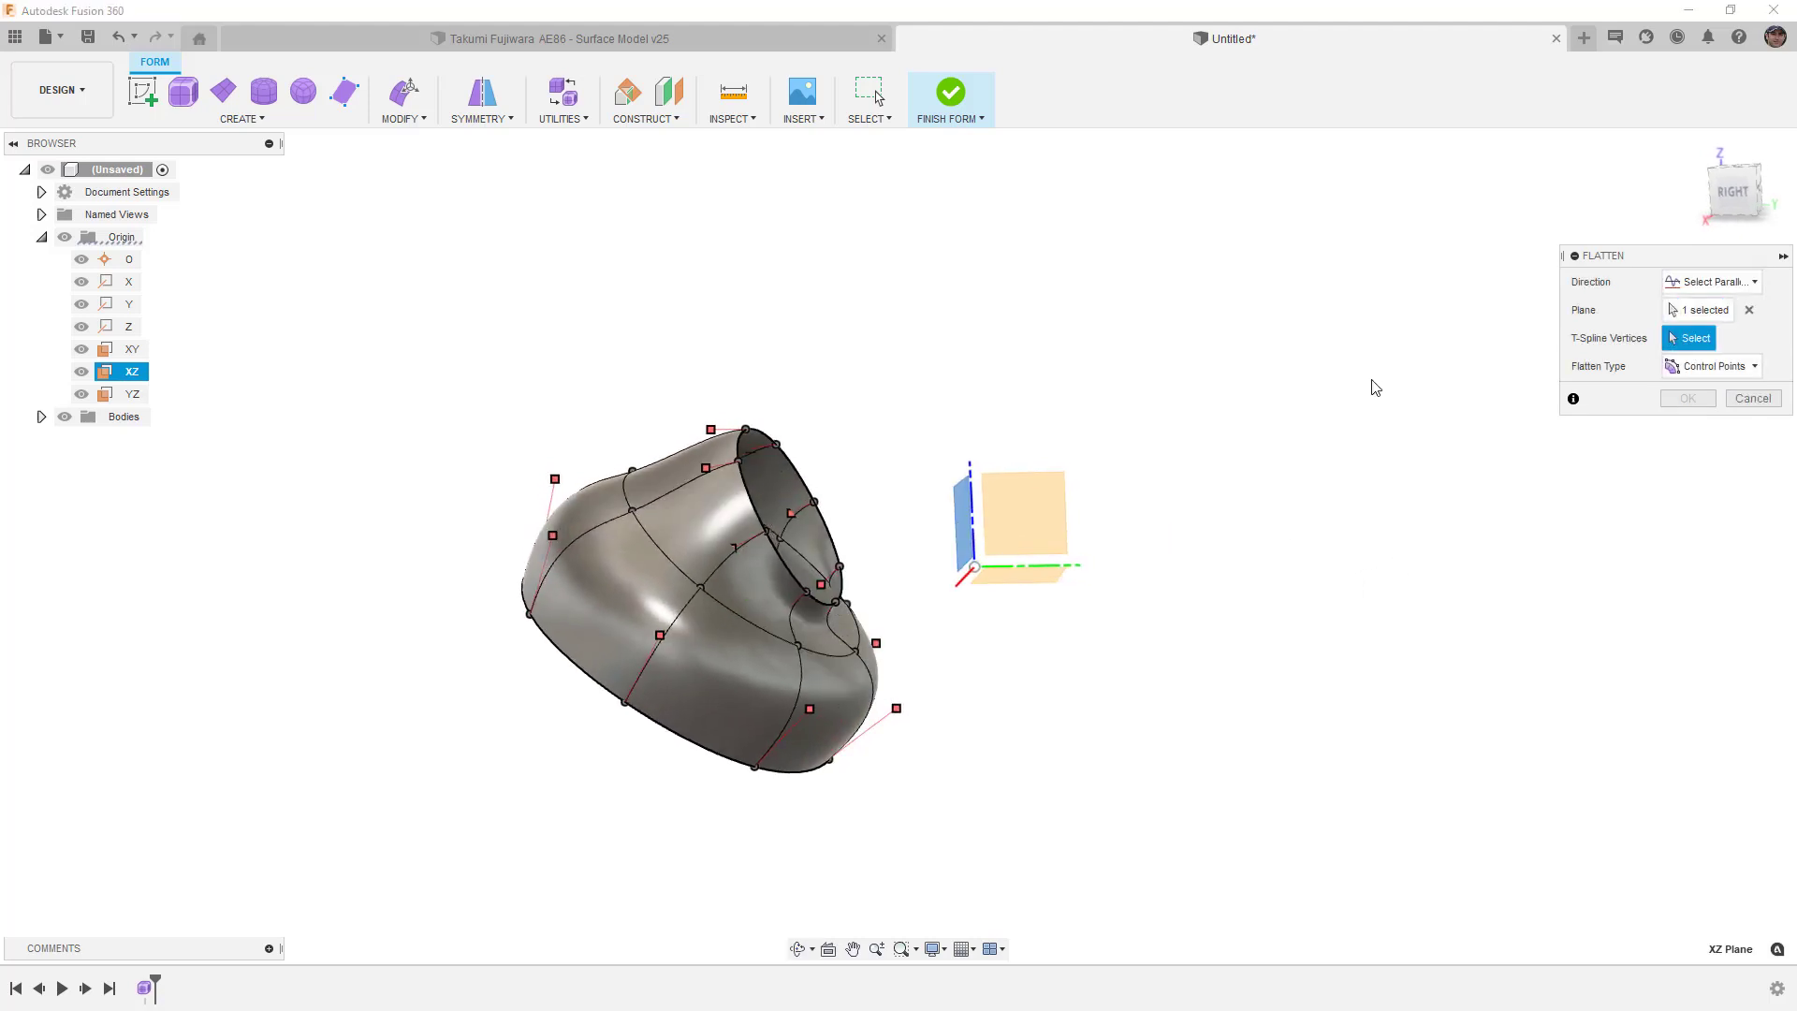
{"action": "left_click", "coordinate": [777, 446]}
{"action": "left_click", "coordinate": [814, 501]}
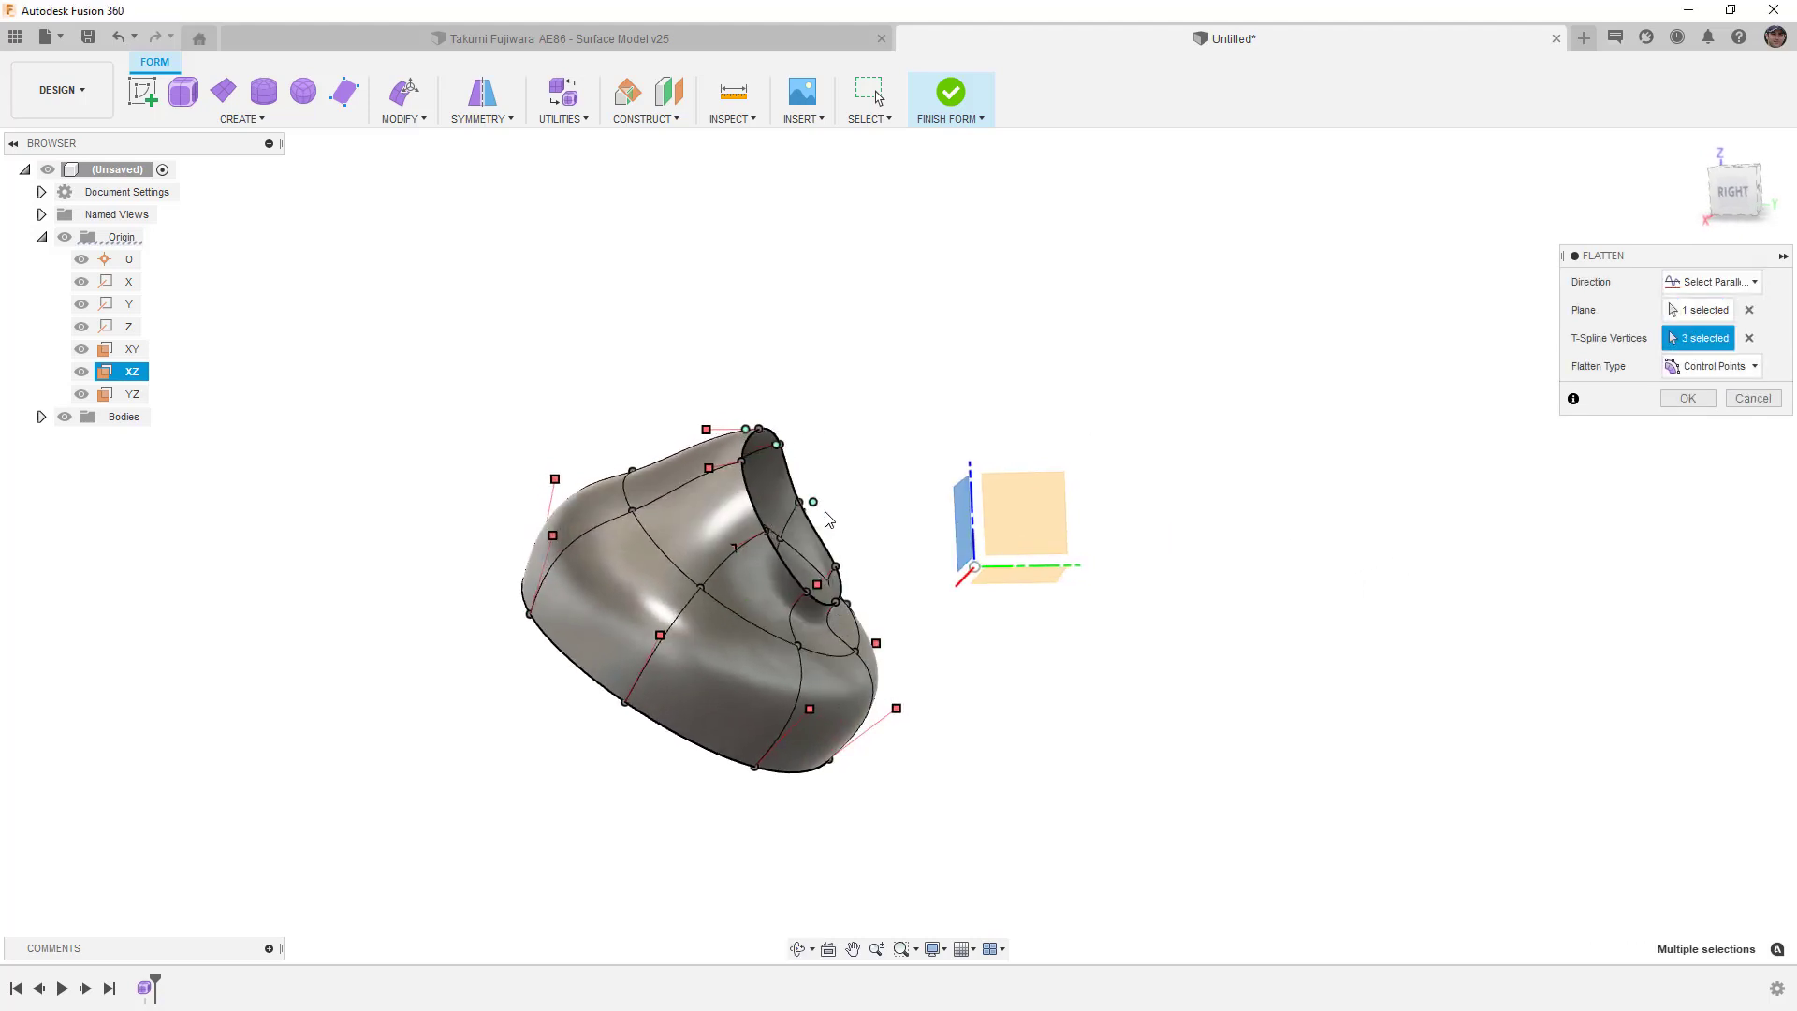
{"action": "left_click", "coordinate": [837, 567]}
{"action": "left_click", "coordinate": [830, 603]}
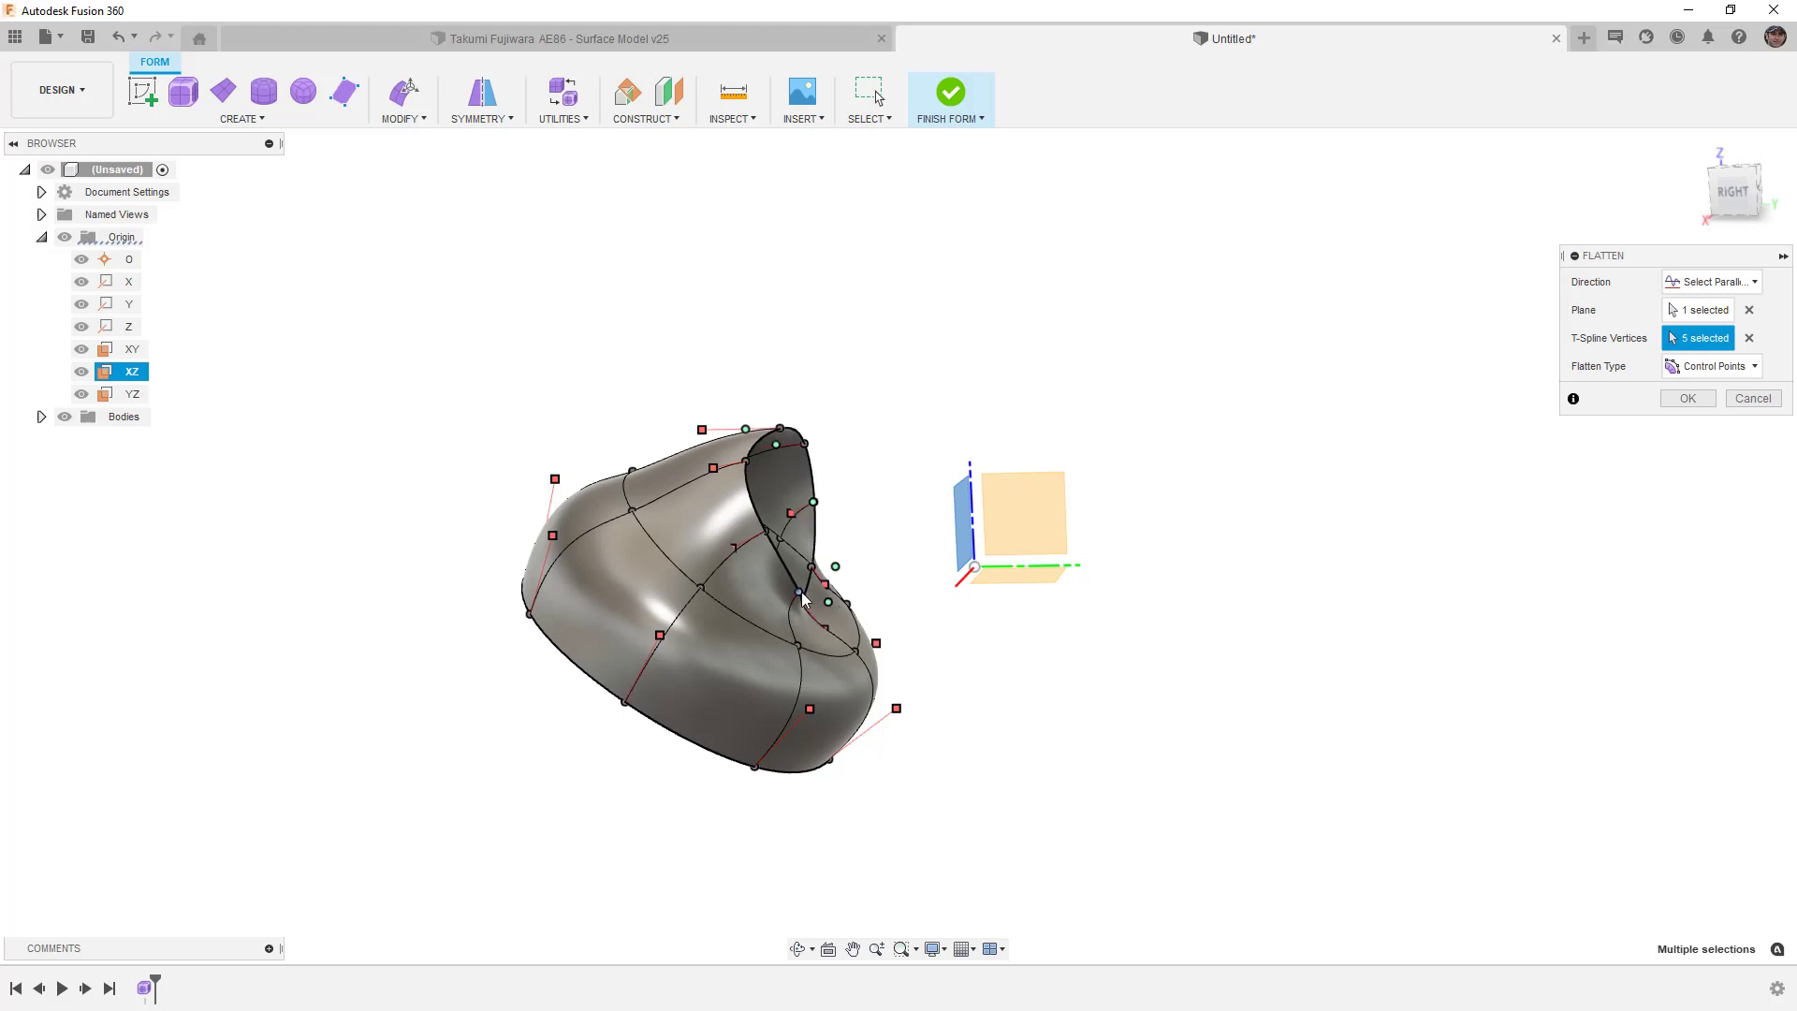
{"action": "left_click", "coordinate": [799, 592]}
{"action": "left_click", "coordinate": [761, 531]}
{"action": "left_click", "coordinate": [749, 462]}
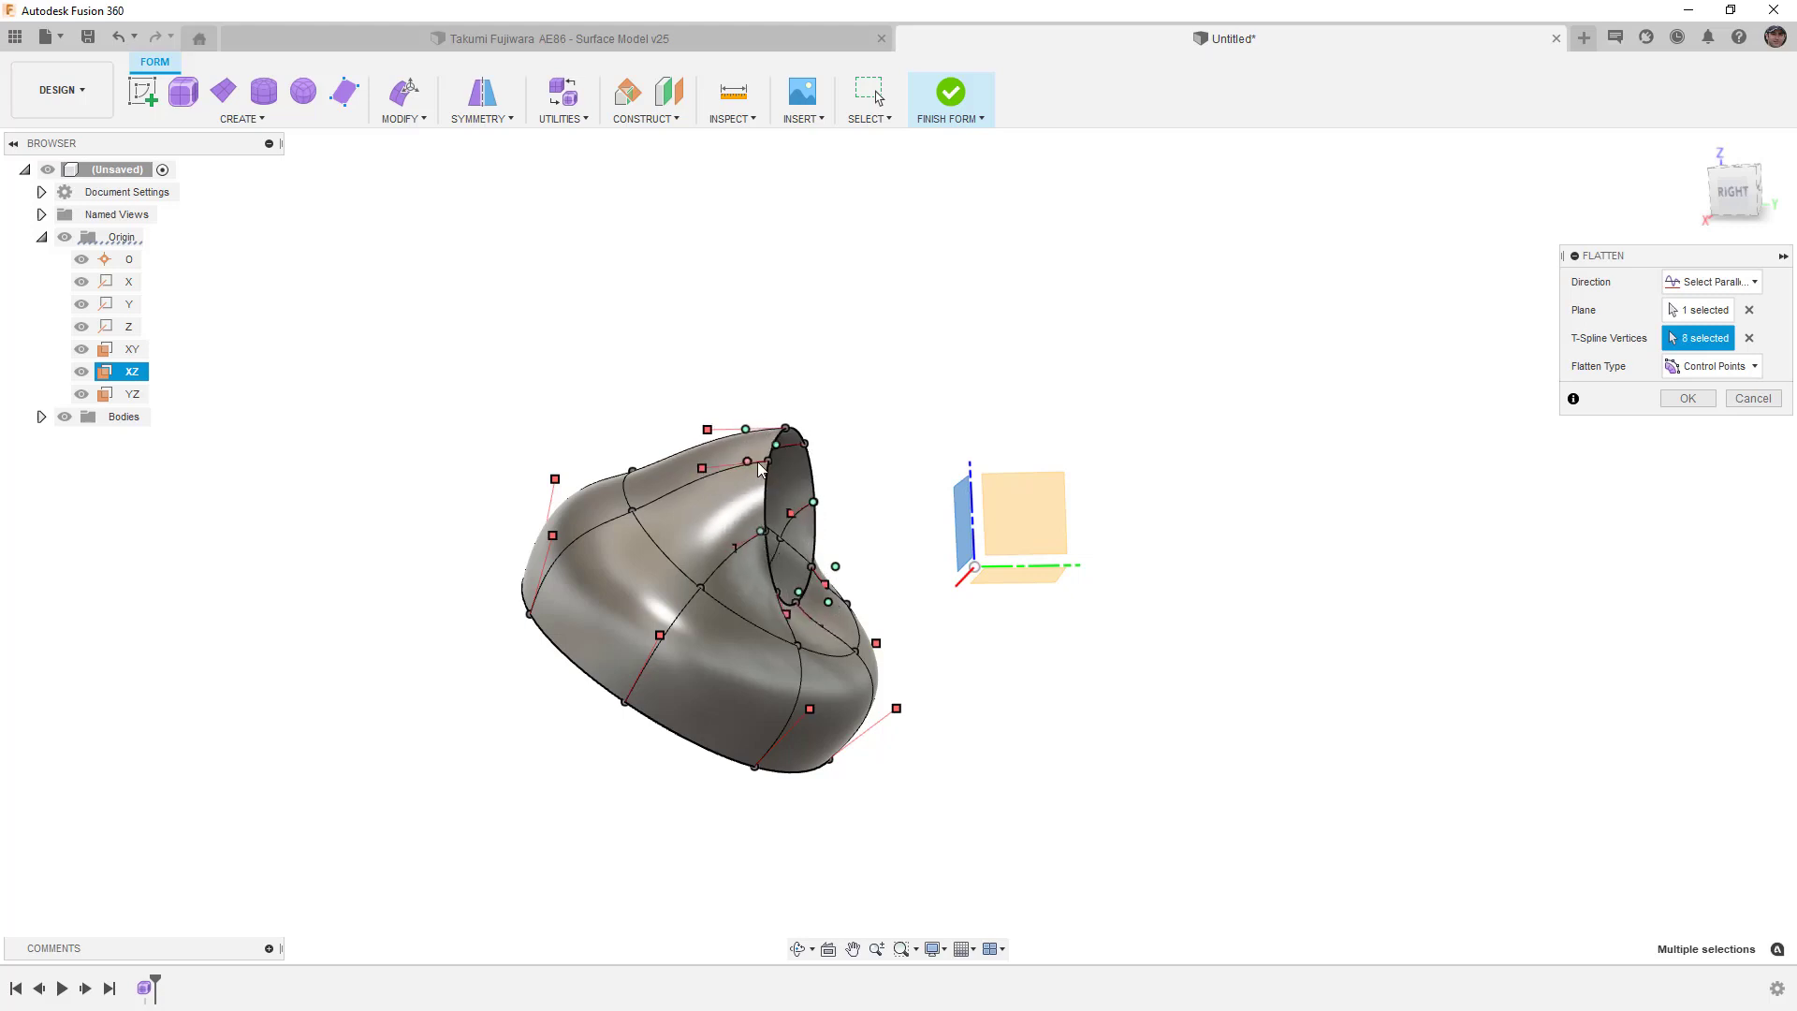
{"action": "left_click", "coordinate": [1734, 198]}
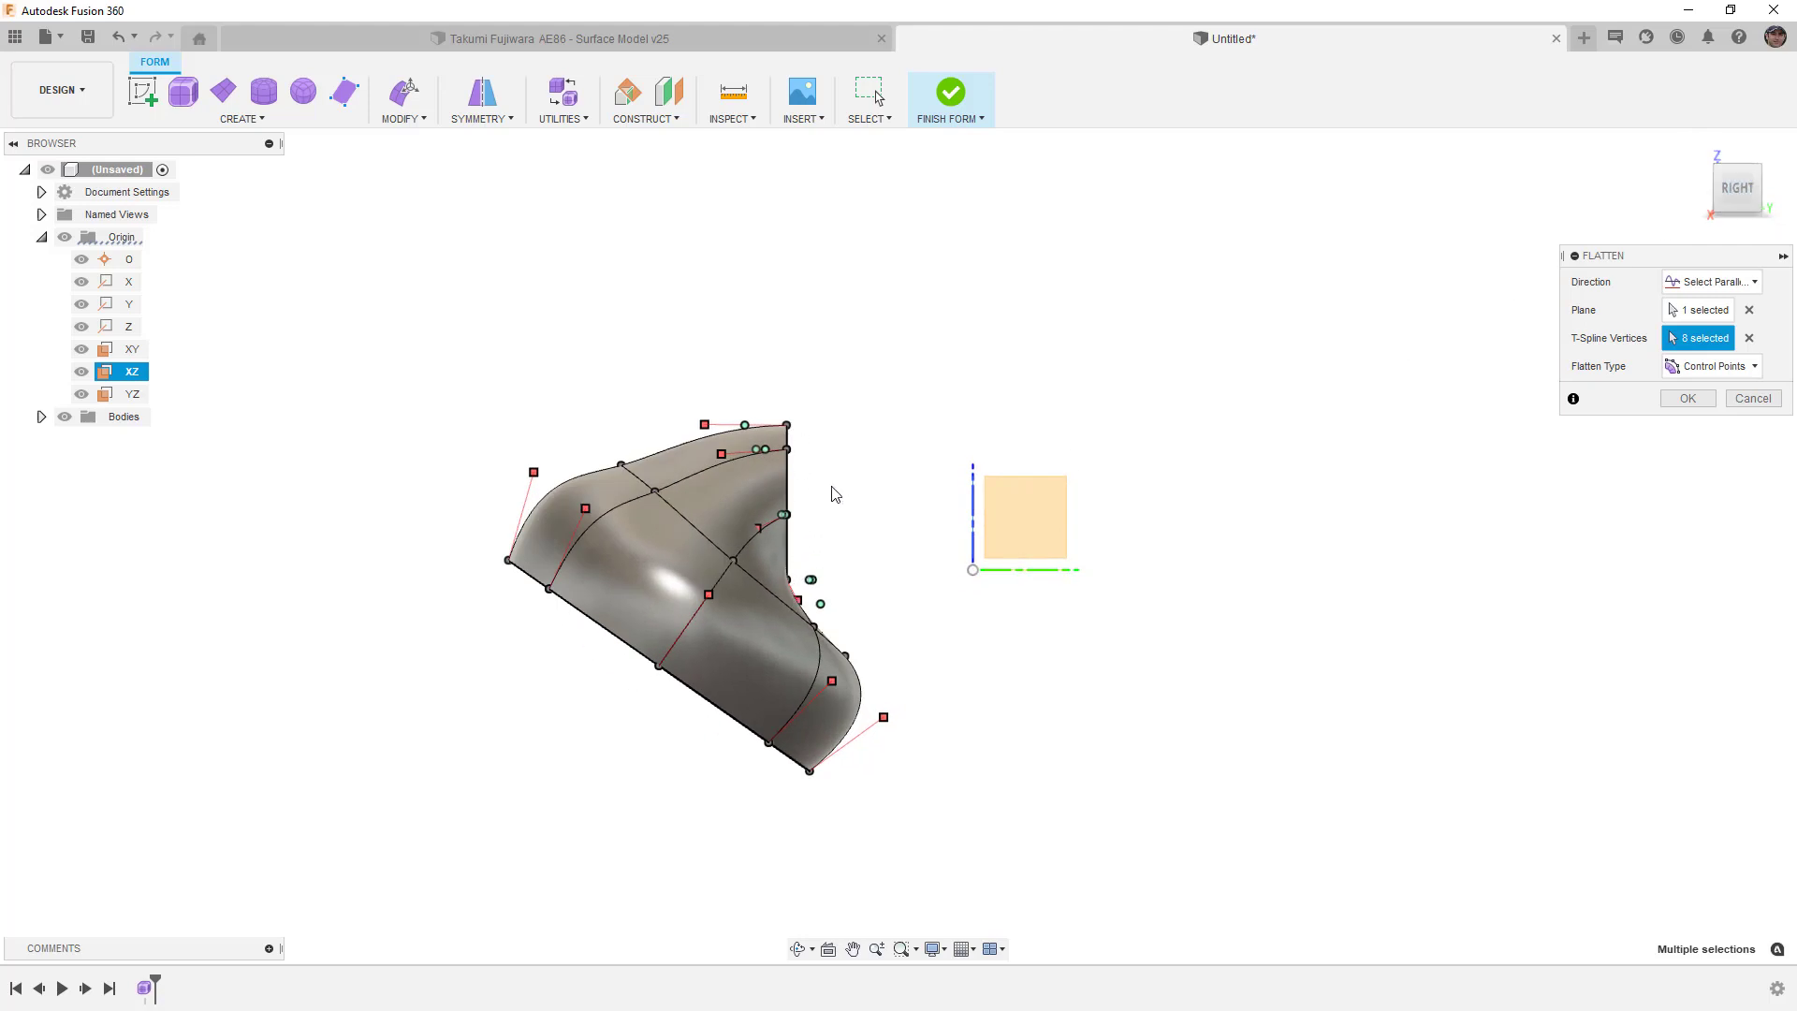
{"action": "left_click", "coordinate": [1687, 399]}
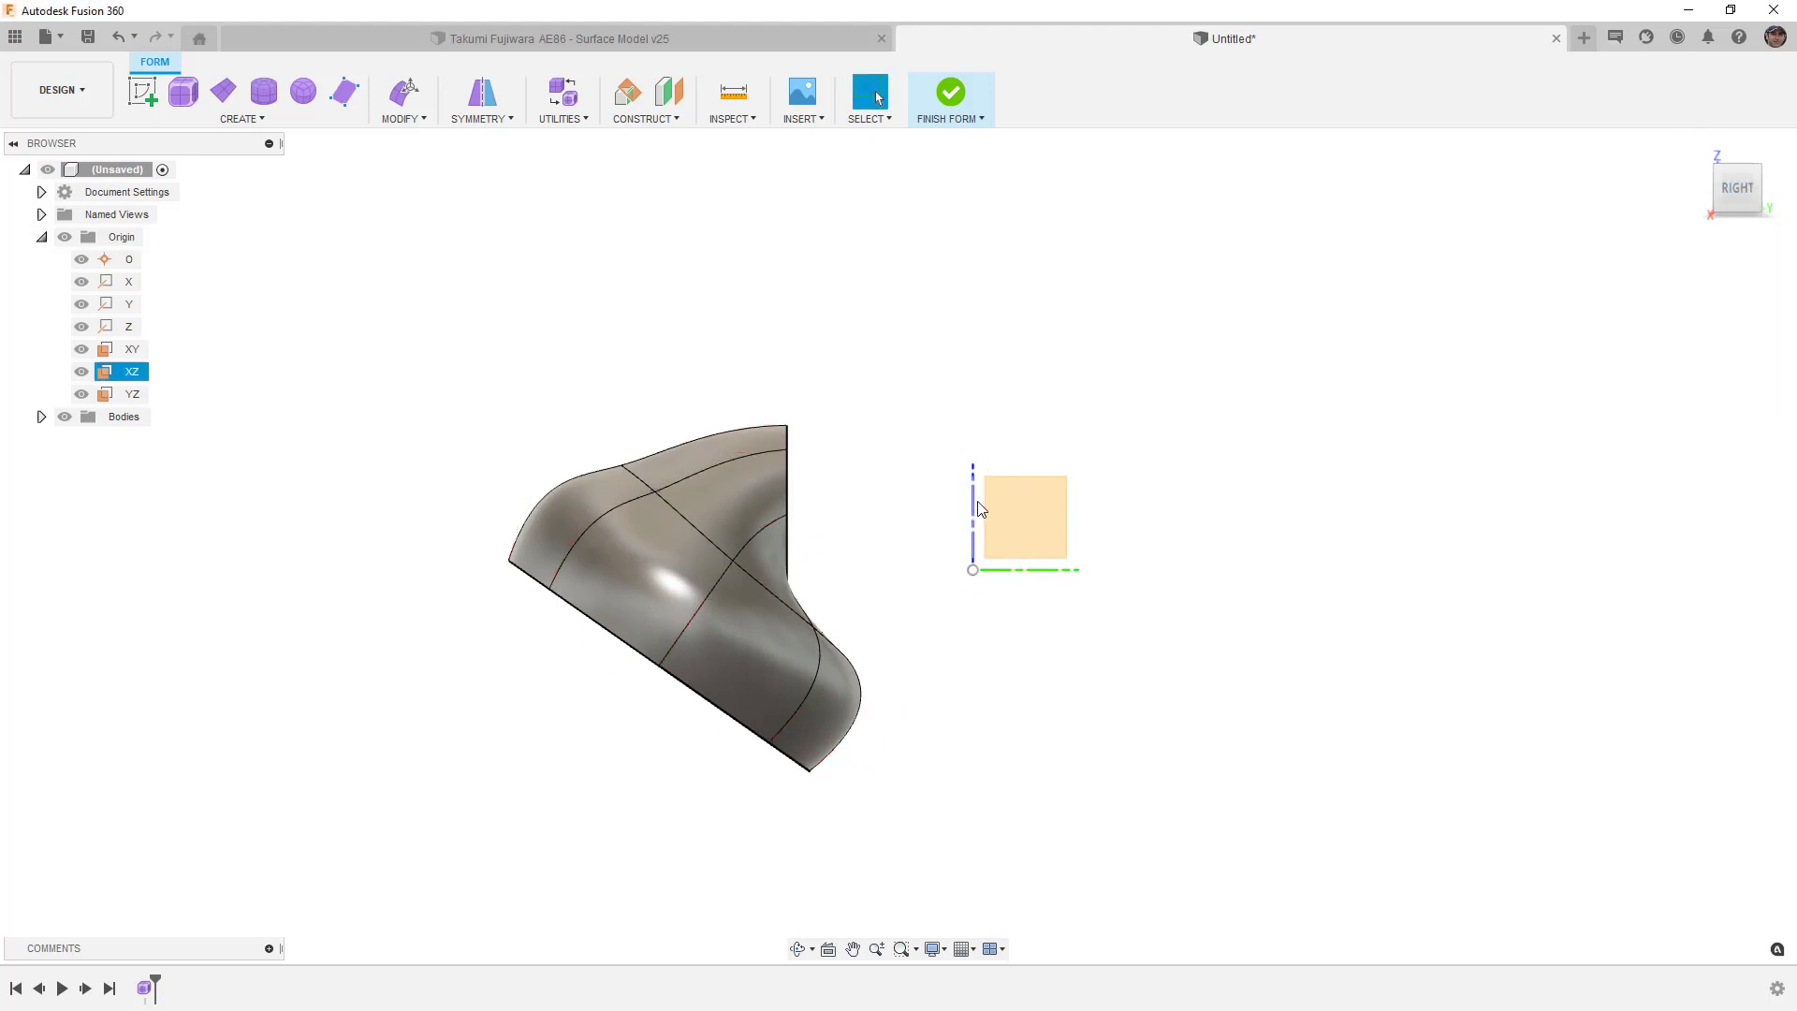
Shift the bottom and middle edge loops left and up with Edit Form.
{"action": "middle_click_drag", "start_coordinate": [976, 509], "coordinate": [924, 529], "text": "shift"}
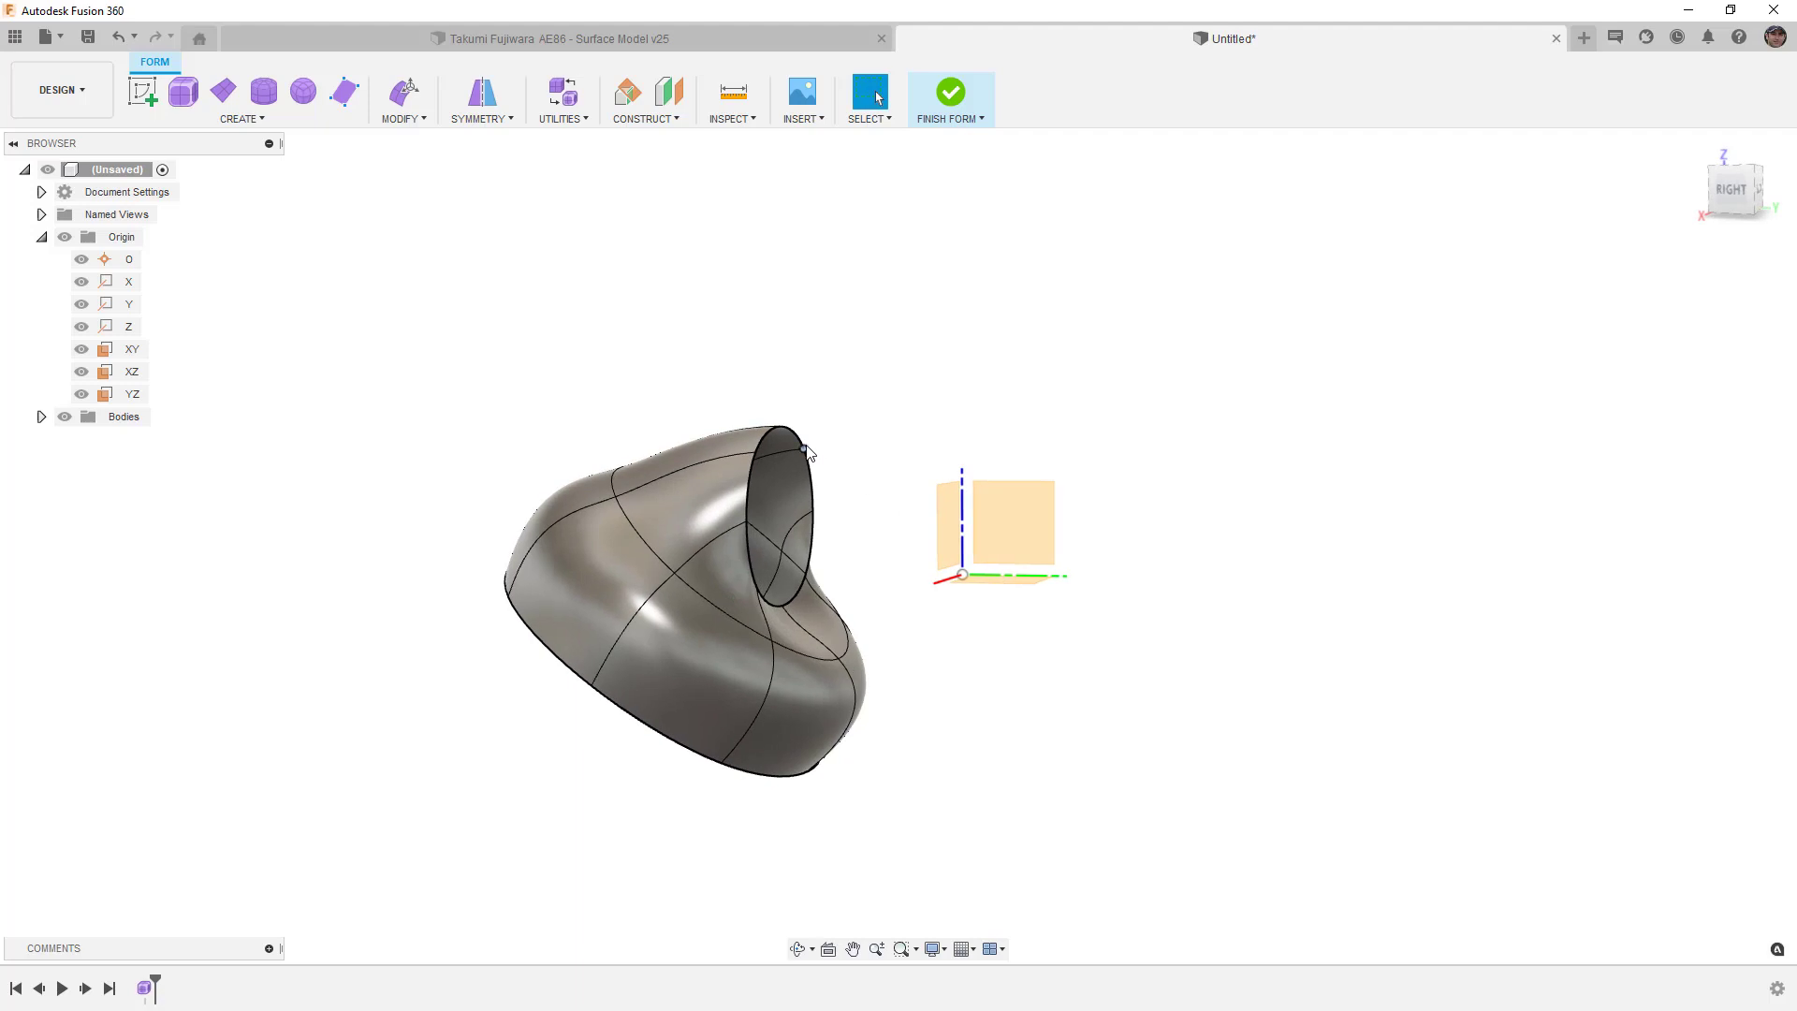
{"action": "double_click", "coordinate": [767, 780]}
{"action": "double_click", "coordinate": [798, 658], "text": "shift"}
{"action": "left_click", "coordinate": [1730, 191]}
{"action": "left_click", "coordinate": [404, 91]}
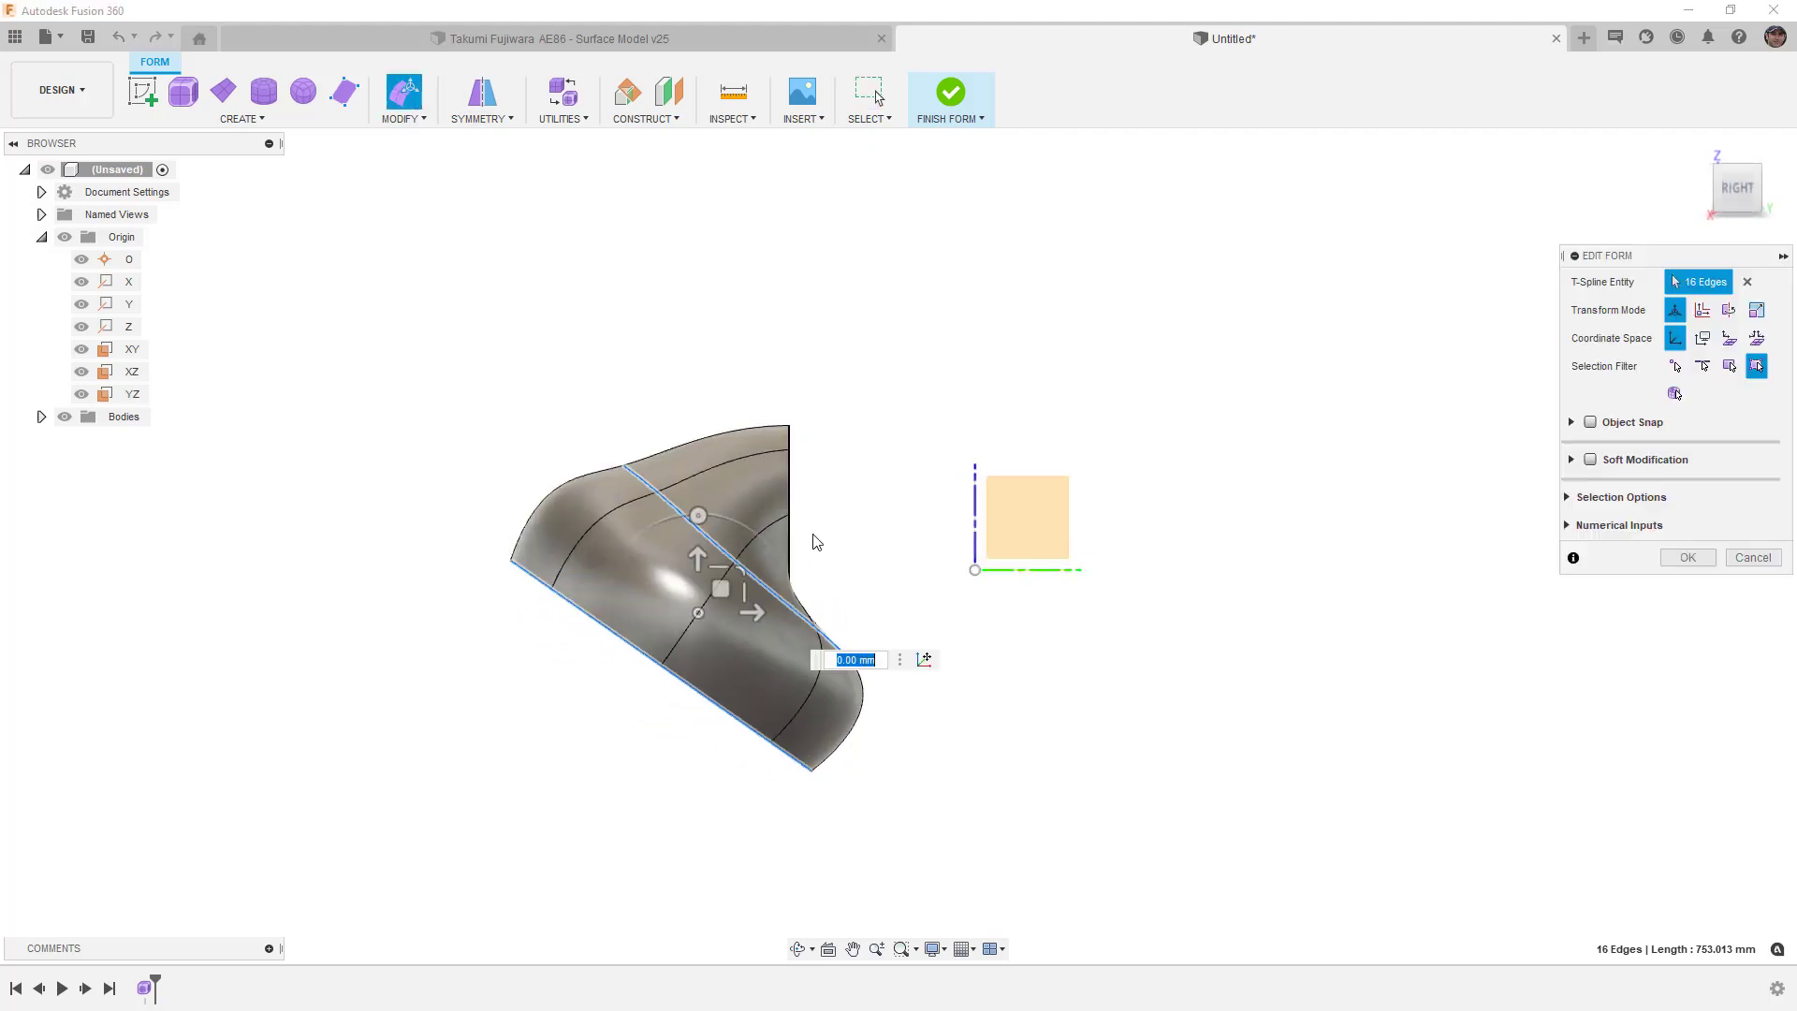
{"action": "left_click_drag", "start_coordinate": [710, 590], "coordinate": [621, 575]}
In box display, nudge the diagonal loop at the inner bend about 3 mm, then restore smooth display.
{"action": "middle_click_drag", "start_coordinate": [970, 644], "coordinate": [735, 603], "text": "shift"}
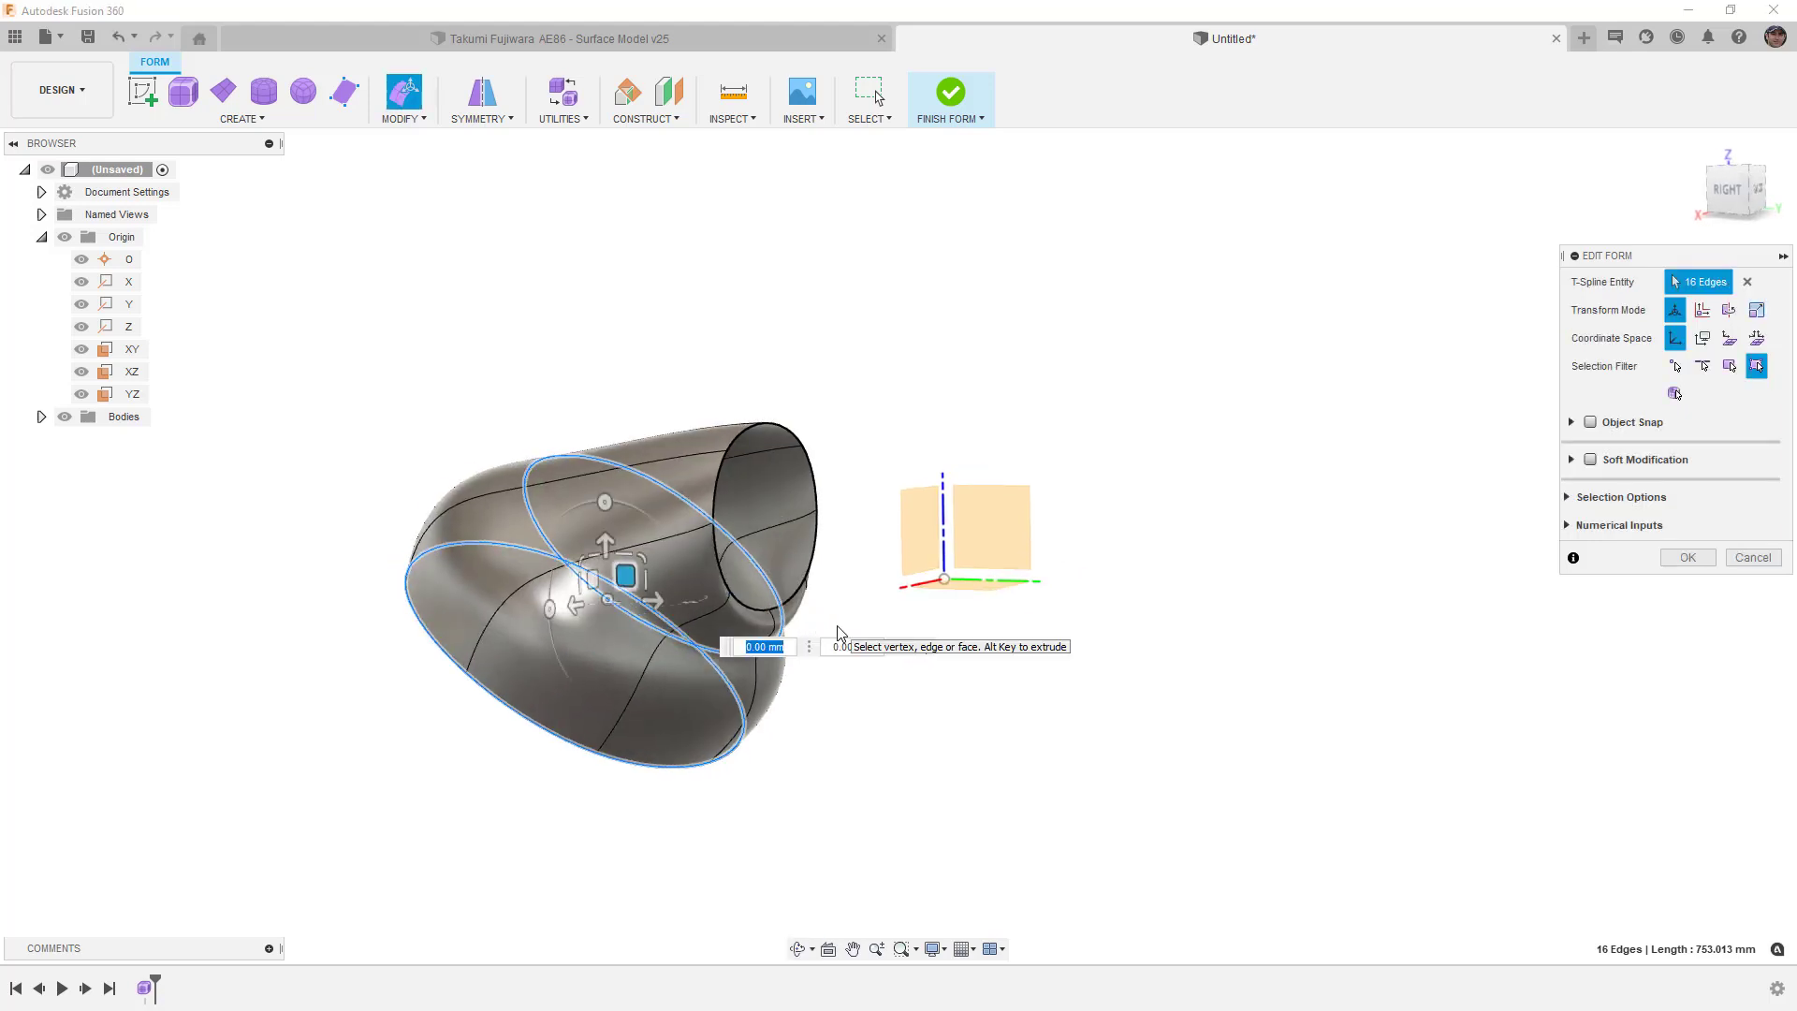
{"action": "key", "text": "alt+1"}
{"action": "mouse_move", "coordinate": [802, 718]}
{"action": "middle_mouse_down", "text": "shift"}
{"action": "mouse_move", "coordinate": [818, 726]}
{"action": "mouse_move", "coordinate": [790, 686]}
{"action": "middle_mouse_up", "text": "shift"}
{"action": "left_click", "coordinate": [784, 718]}
{"action": "left_click", "coordinate": [754, 641]}
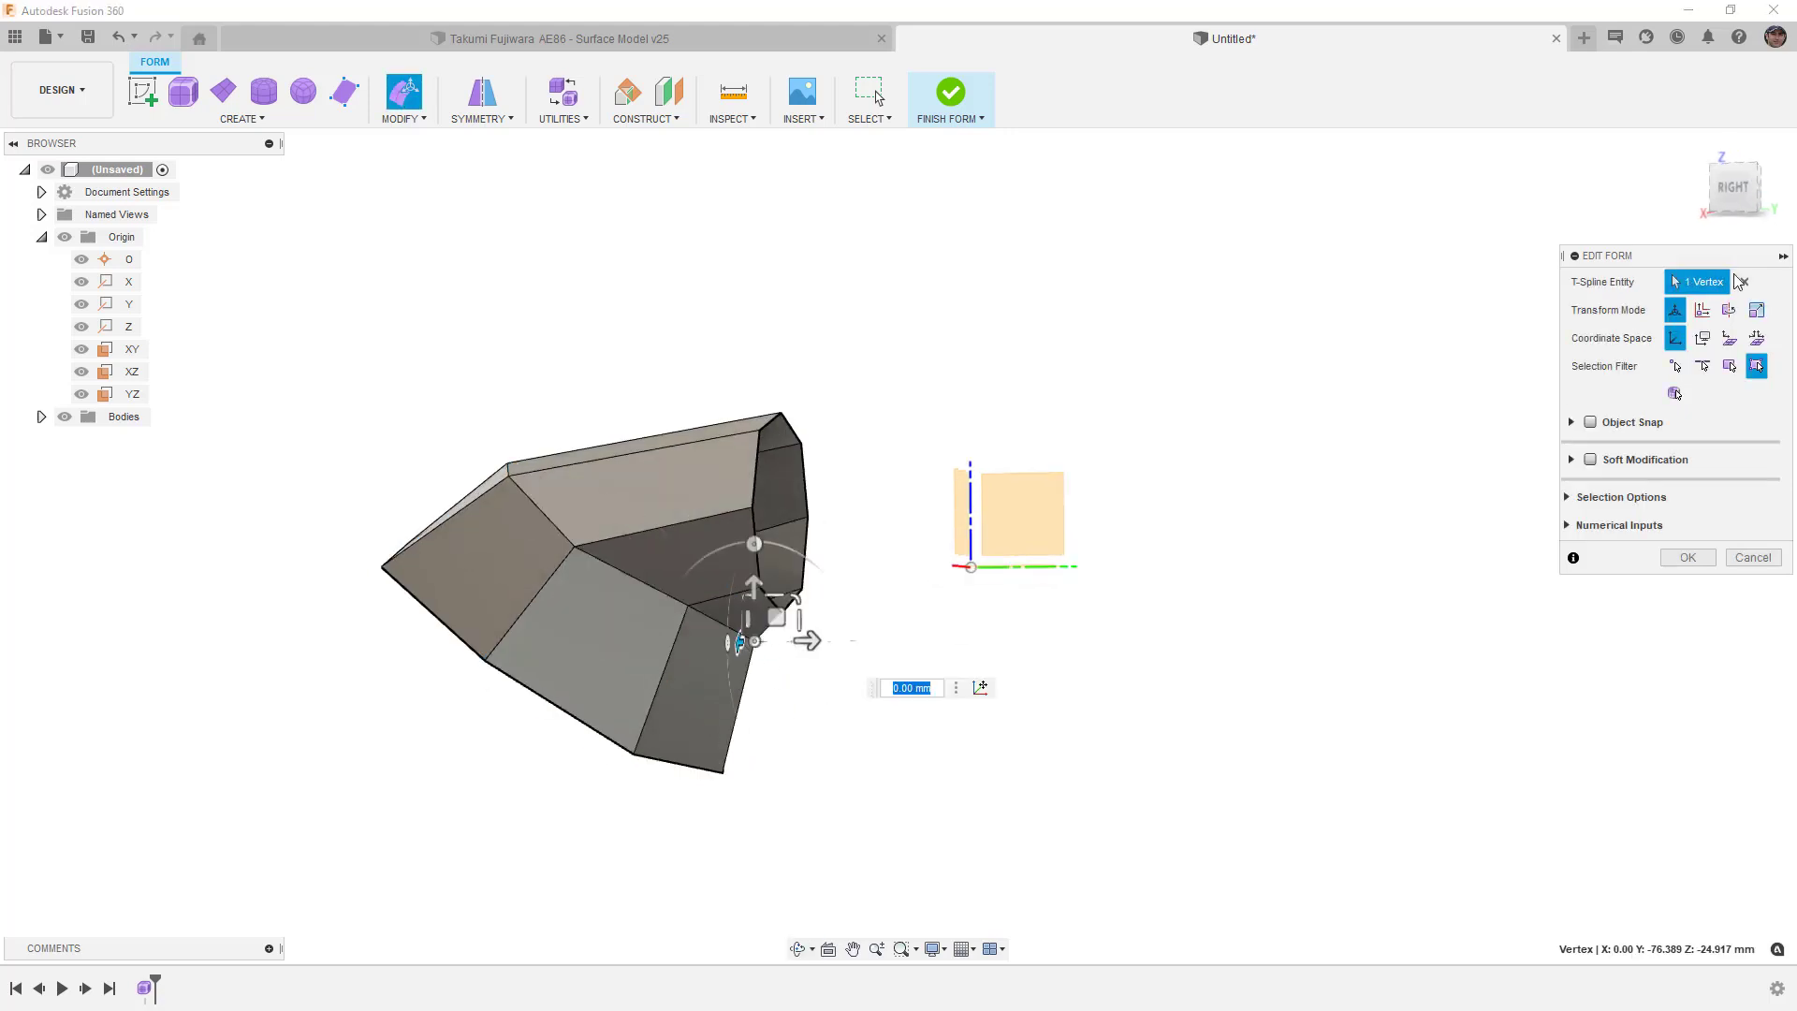
{"action": "scroll", "coordinate": [768, 643], "scroll_direction": "up", "scroll_amount": 5}
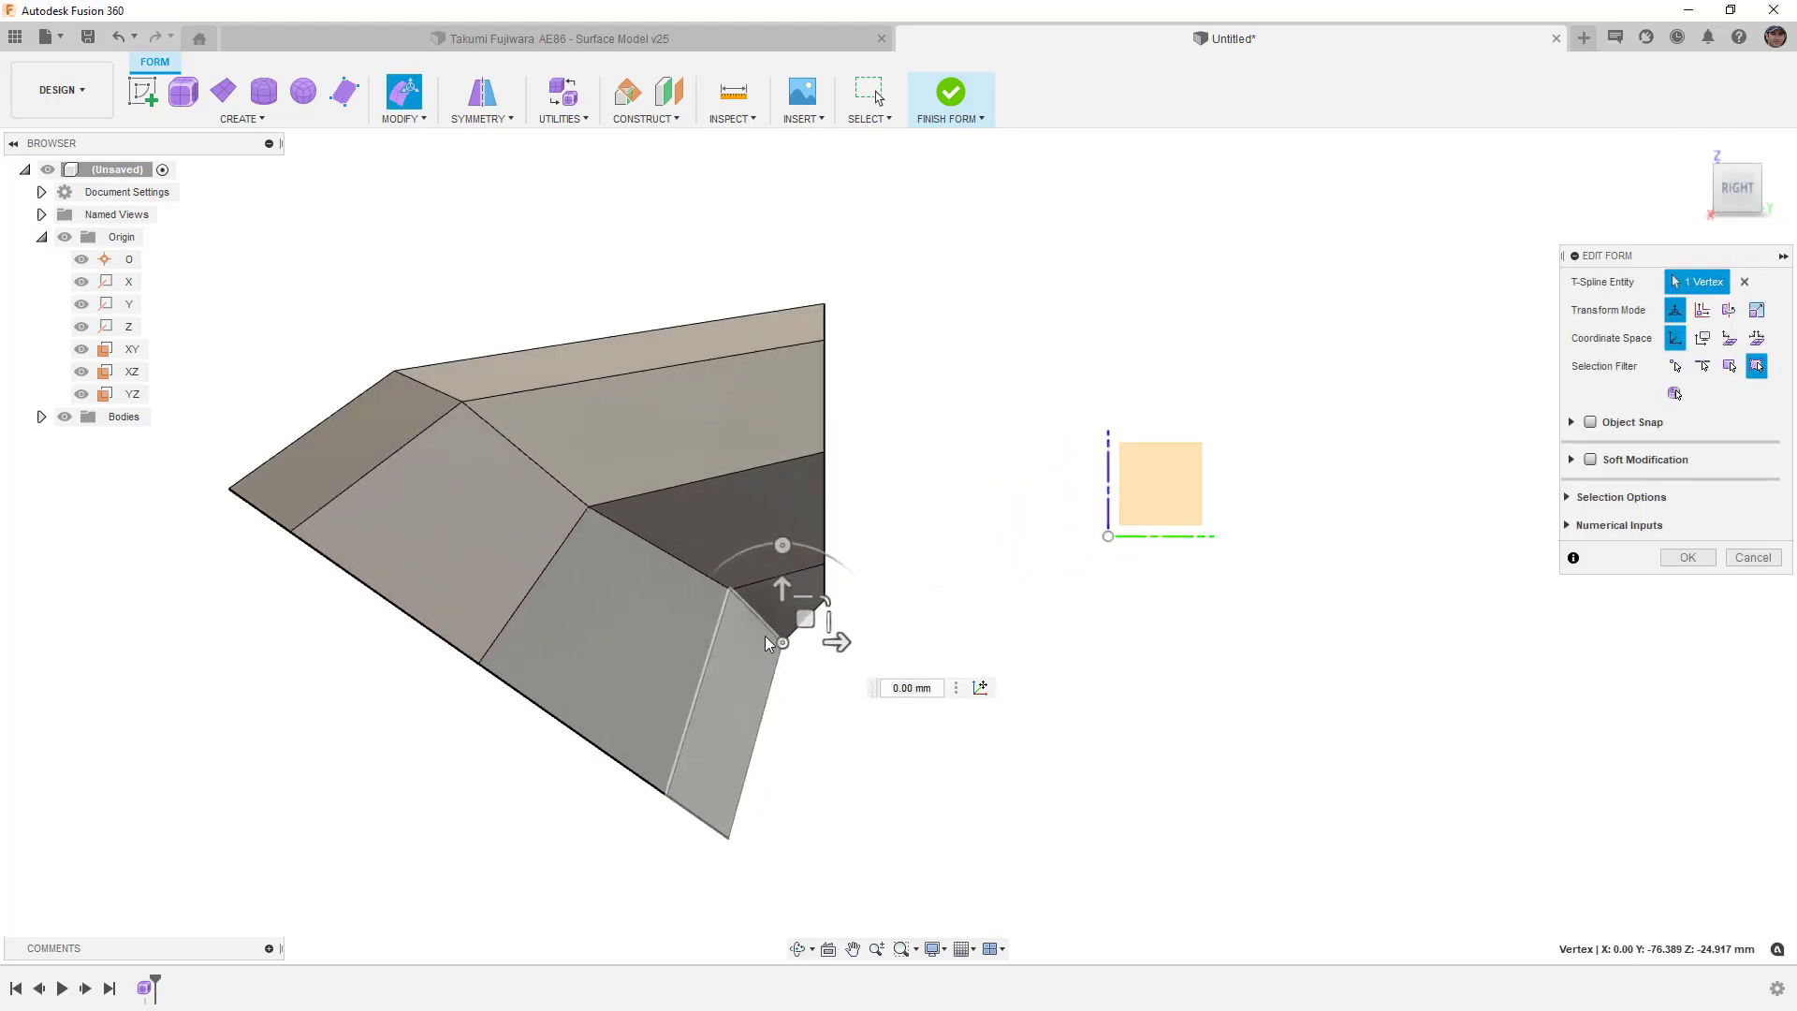
{"action": "scroll", "coordinate": [766, 643], "scroll_direction": "up", "scroll_amount": 1}
{"action": "double_click", "coordinate": [773, 639]}
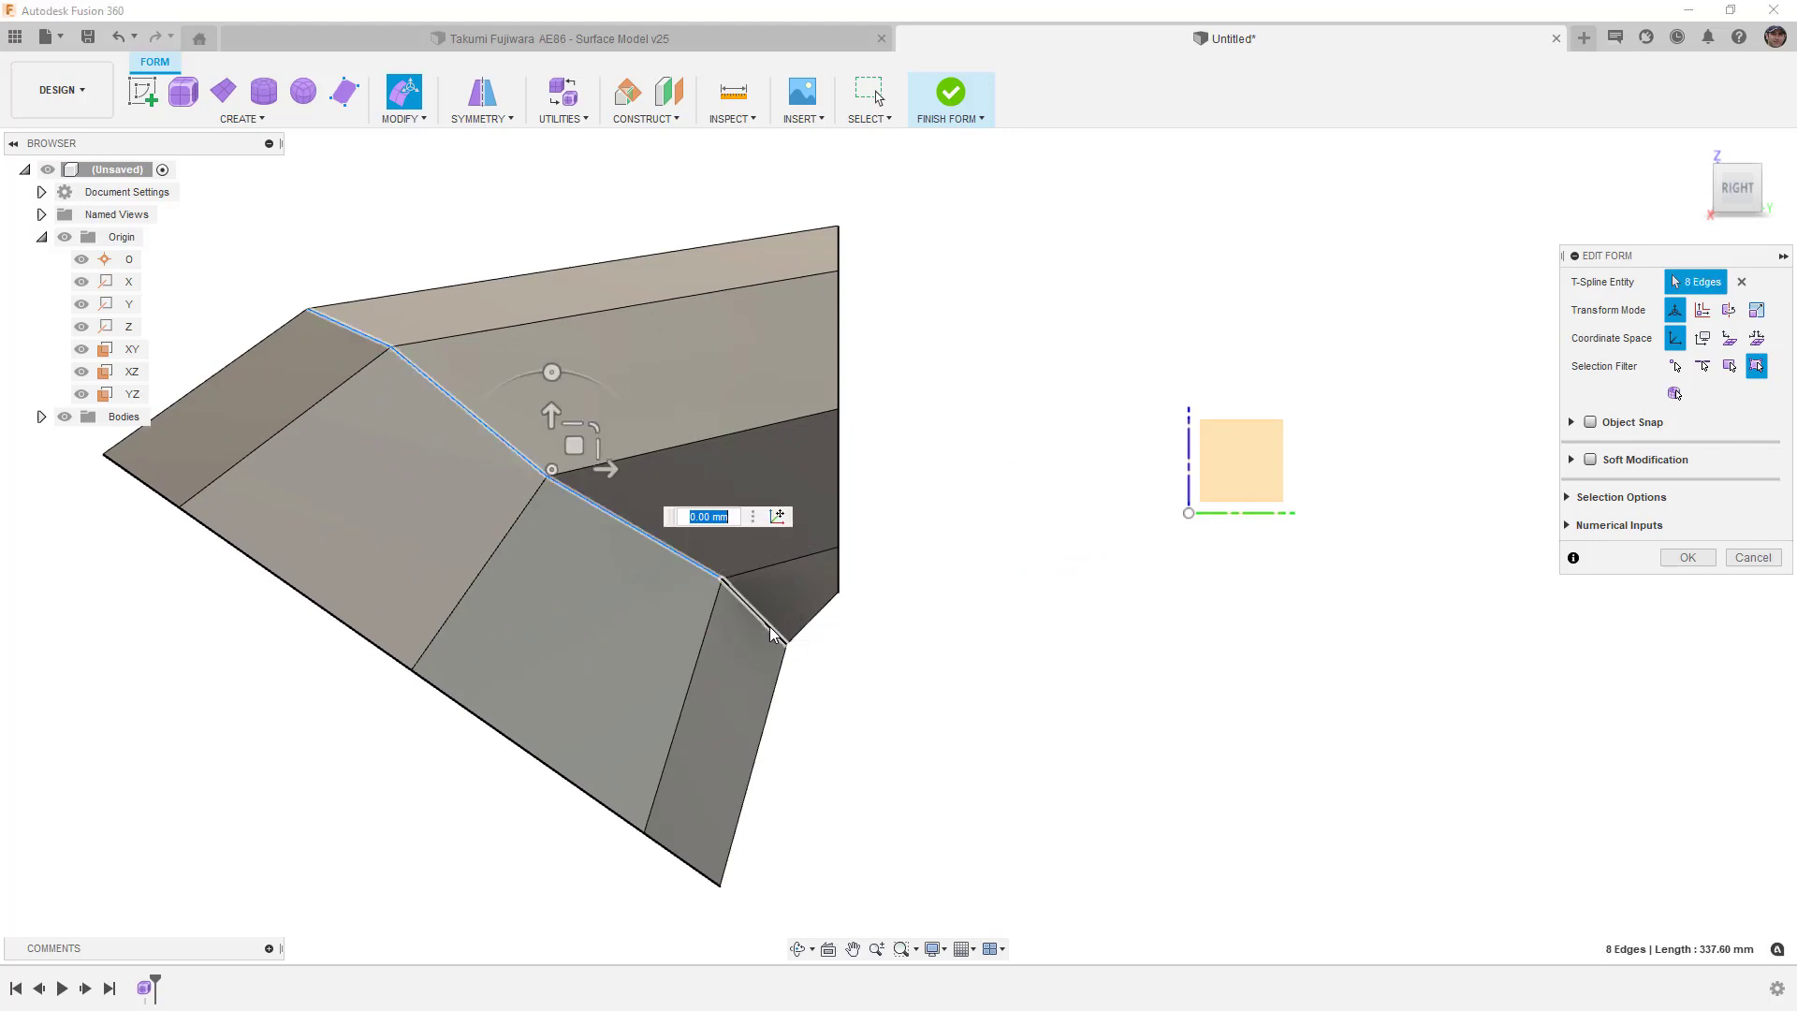
{"action": "left_click_drag", "start_coordinate": [573, 449], "coordinate": [504, 443]}
{"action": "key", "text": "alt+3"}
{"action": "middle_click_drag", "start_coordinate": [1007, 677], "coordinate": [849, 606], "text": "shift"}
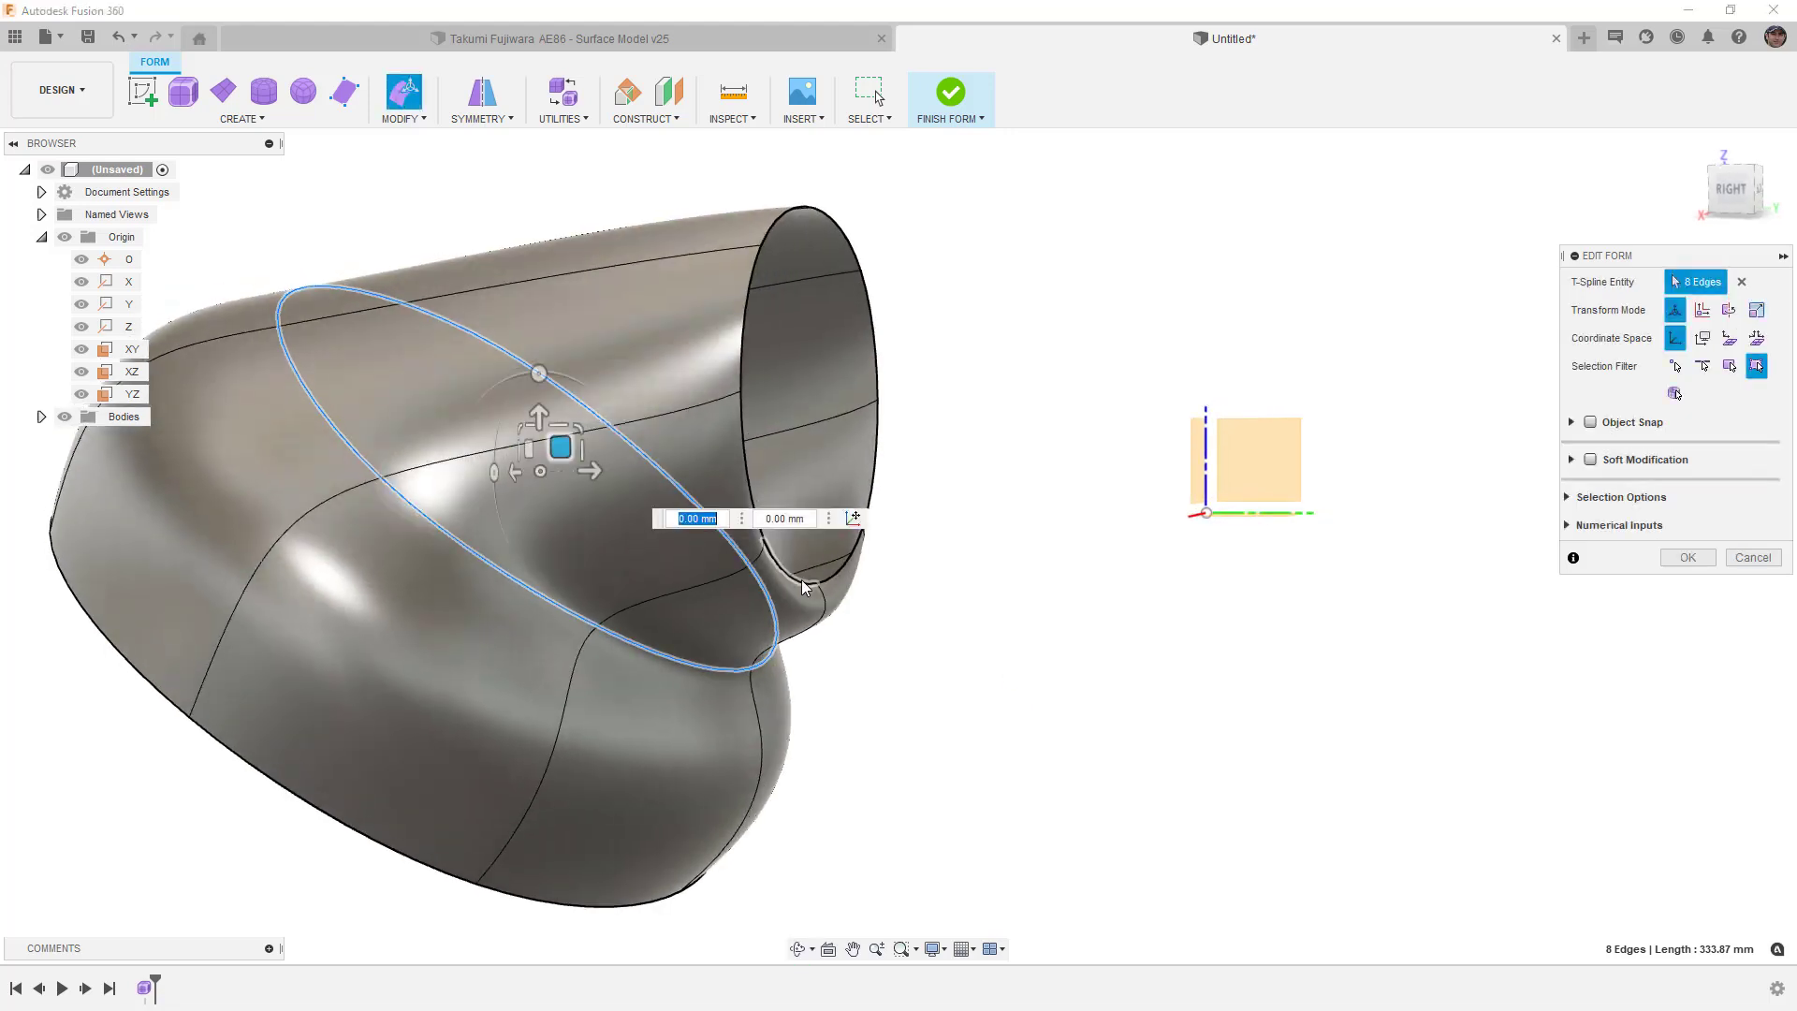
Push the opening's rim loop 14.939 mm to the right.
{"action": "double_click", "coordinate": [814, 584]}
{"action": "left_click", "coordinate": [1710, 201]}
{"action": "left_click_drag", "start_coordinate": [913, 376], "coordinate": [990, 378]}
In box display, shift the bottom loop left and up and rotate it steeper.
{"action": "middle_click_drag", "start_coordinate": [1002, 627], "coordinate": [916, 622], "text": "shift"}
{"action": "left_click", "coordinate": [915, 618]}
{"action": "key", "text": "alt+1"}
{"action": "mouse_move", "coordinate": [917, 698]}
{"action": "middle_mouse_down", "text": "shift"}
{"action": "mouse_move", "coordinate": [834, 702]}
{"action": "mouse_move", "coordinate": [856, 658]}
{"action": "mouse_move", "coordinate": [939, 662]}
{"action": "mouse_move", "coordinate": [945, 690]}
{"action": "middle_mouse_up", "text": "shift"}
{"action": "double_click", "coordinate": [847, 811]}
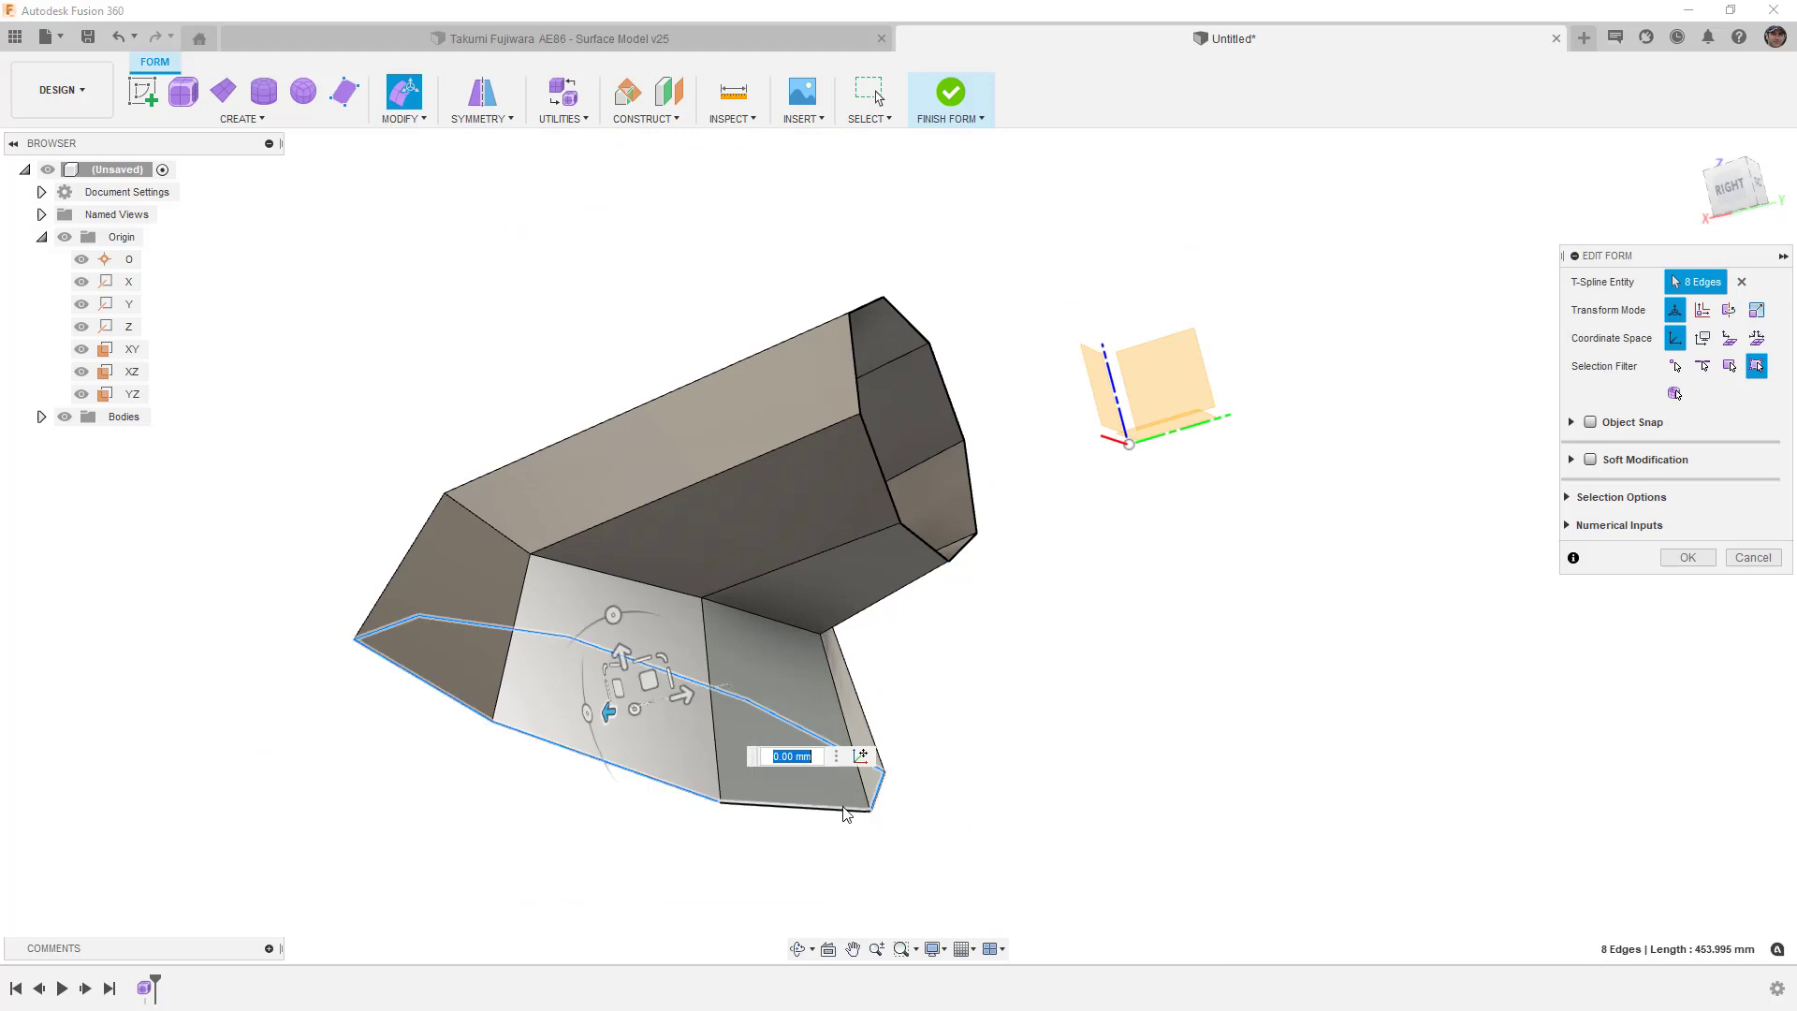
{"action": "left_click_drag", "start_coordinate": [1732, 188], "coordinate": [1243, 497]}
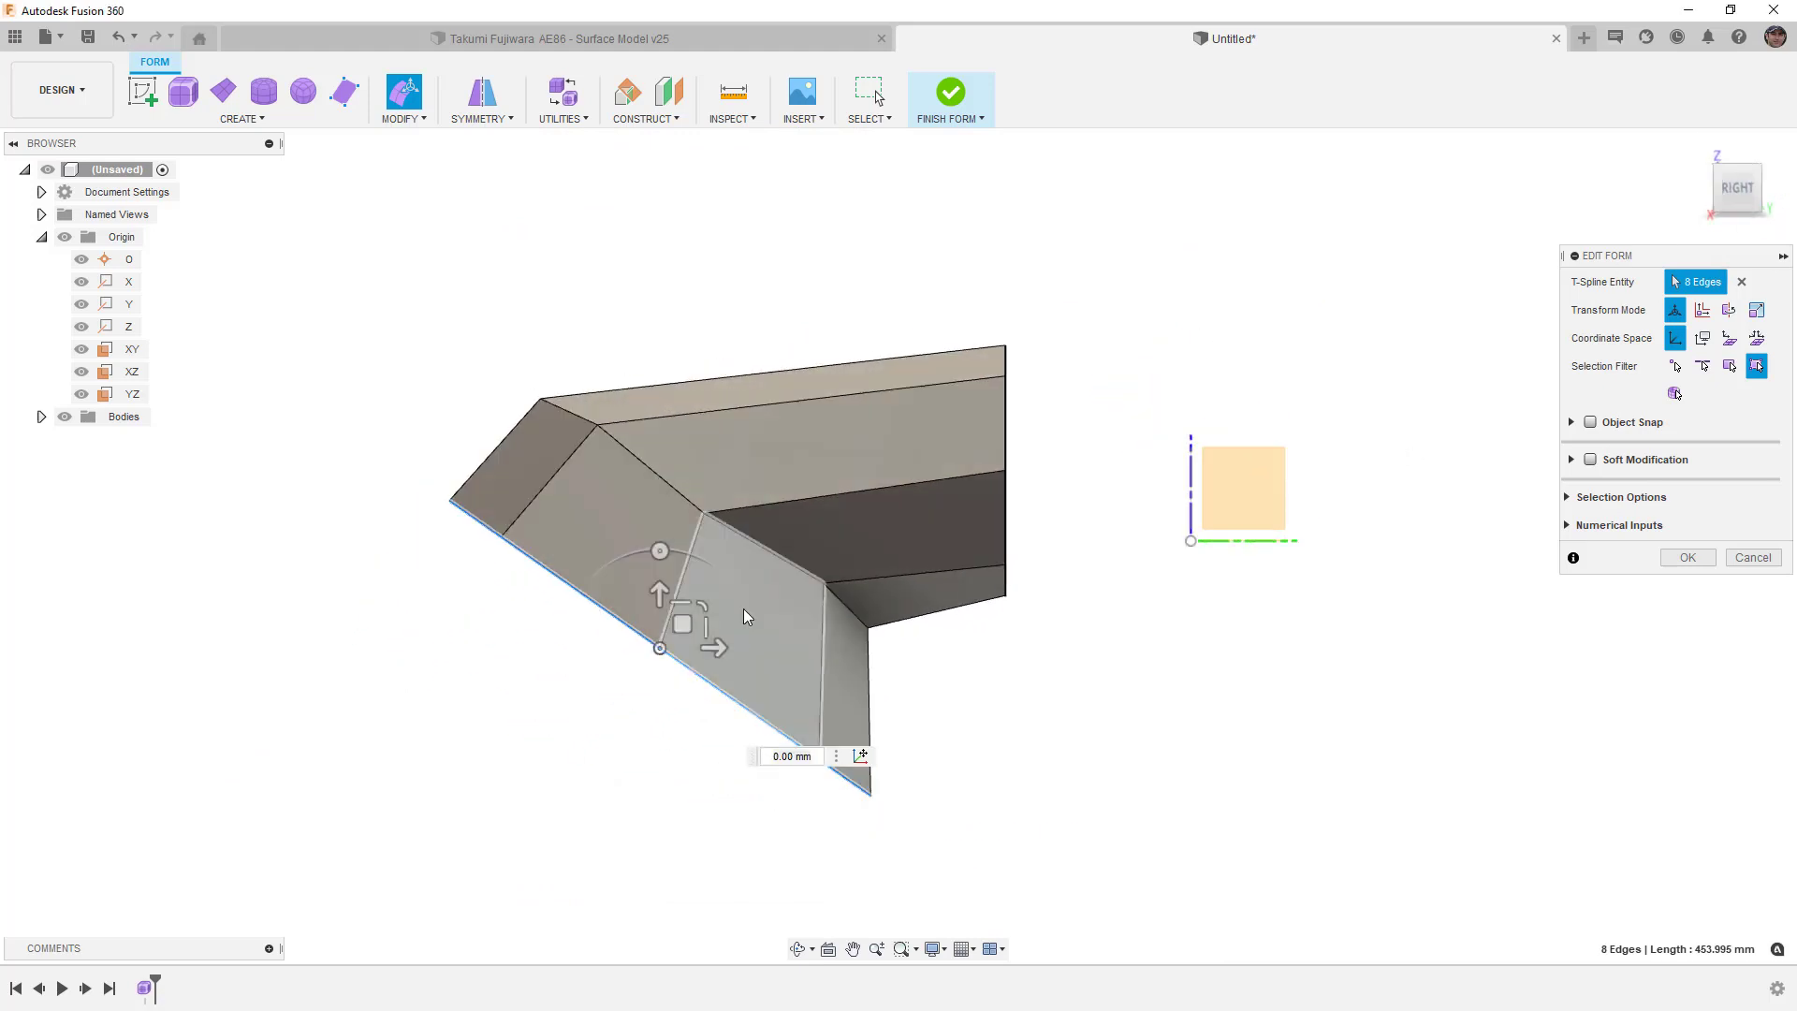
{"action": "left_click_drag", "start_coordinate": [650, 625], "coordinate": [599, 609]}
{"action": "left_click_drag", "start_coordinate": [576, 538], "coordinate": [538, 566]}
Rotate the middle edge loop -15° and return to smooth display.
{"action": "double_click", "coordinate": [697, 501]}
{"action": "left_click_drag", "start_coordinate": [708, 409], "coordinate": [719, 485]}
{"action": "key", "text": "alt+3"}
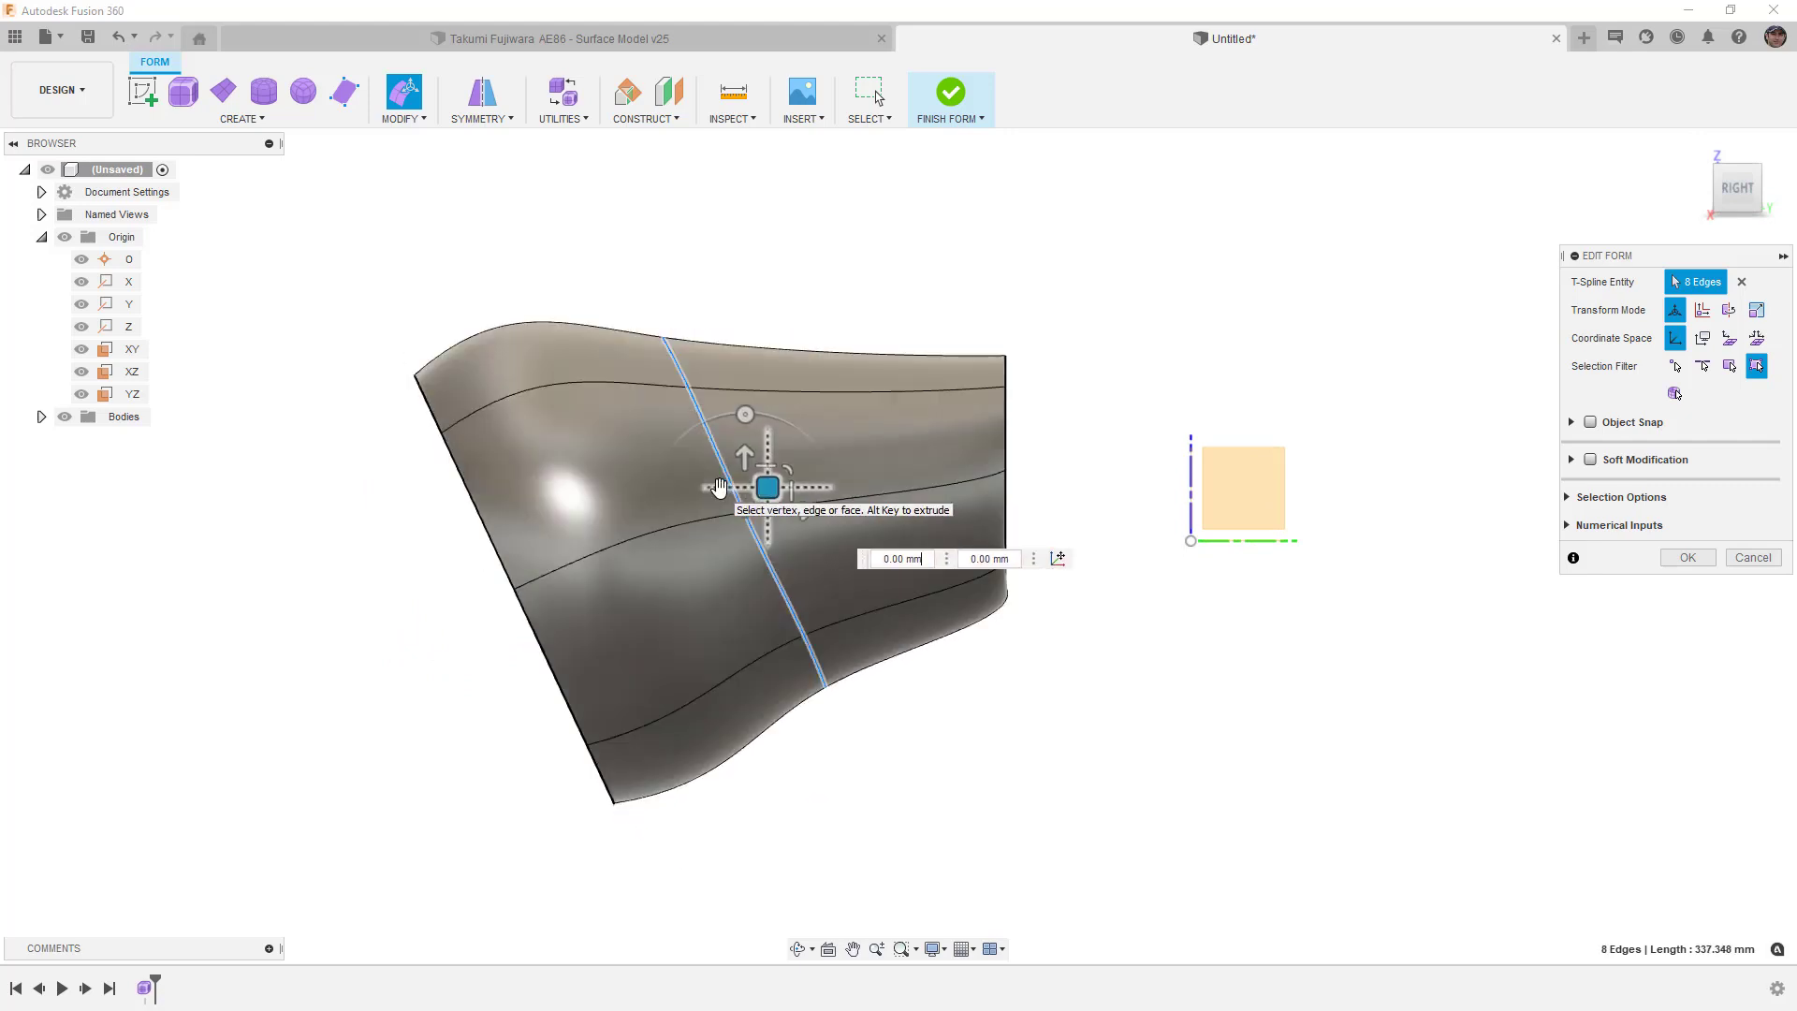
{"action": "middle_click_drag", "start_coordinate": [1036, 674], "coordinate": [971, 682], "text": "shift"}
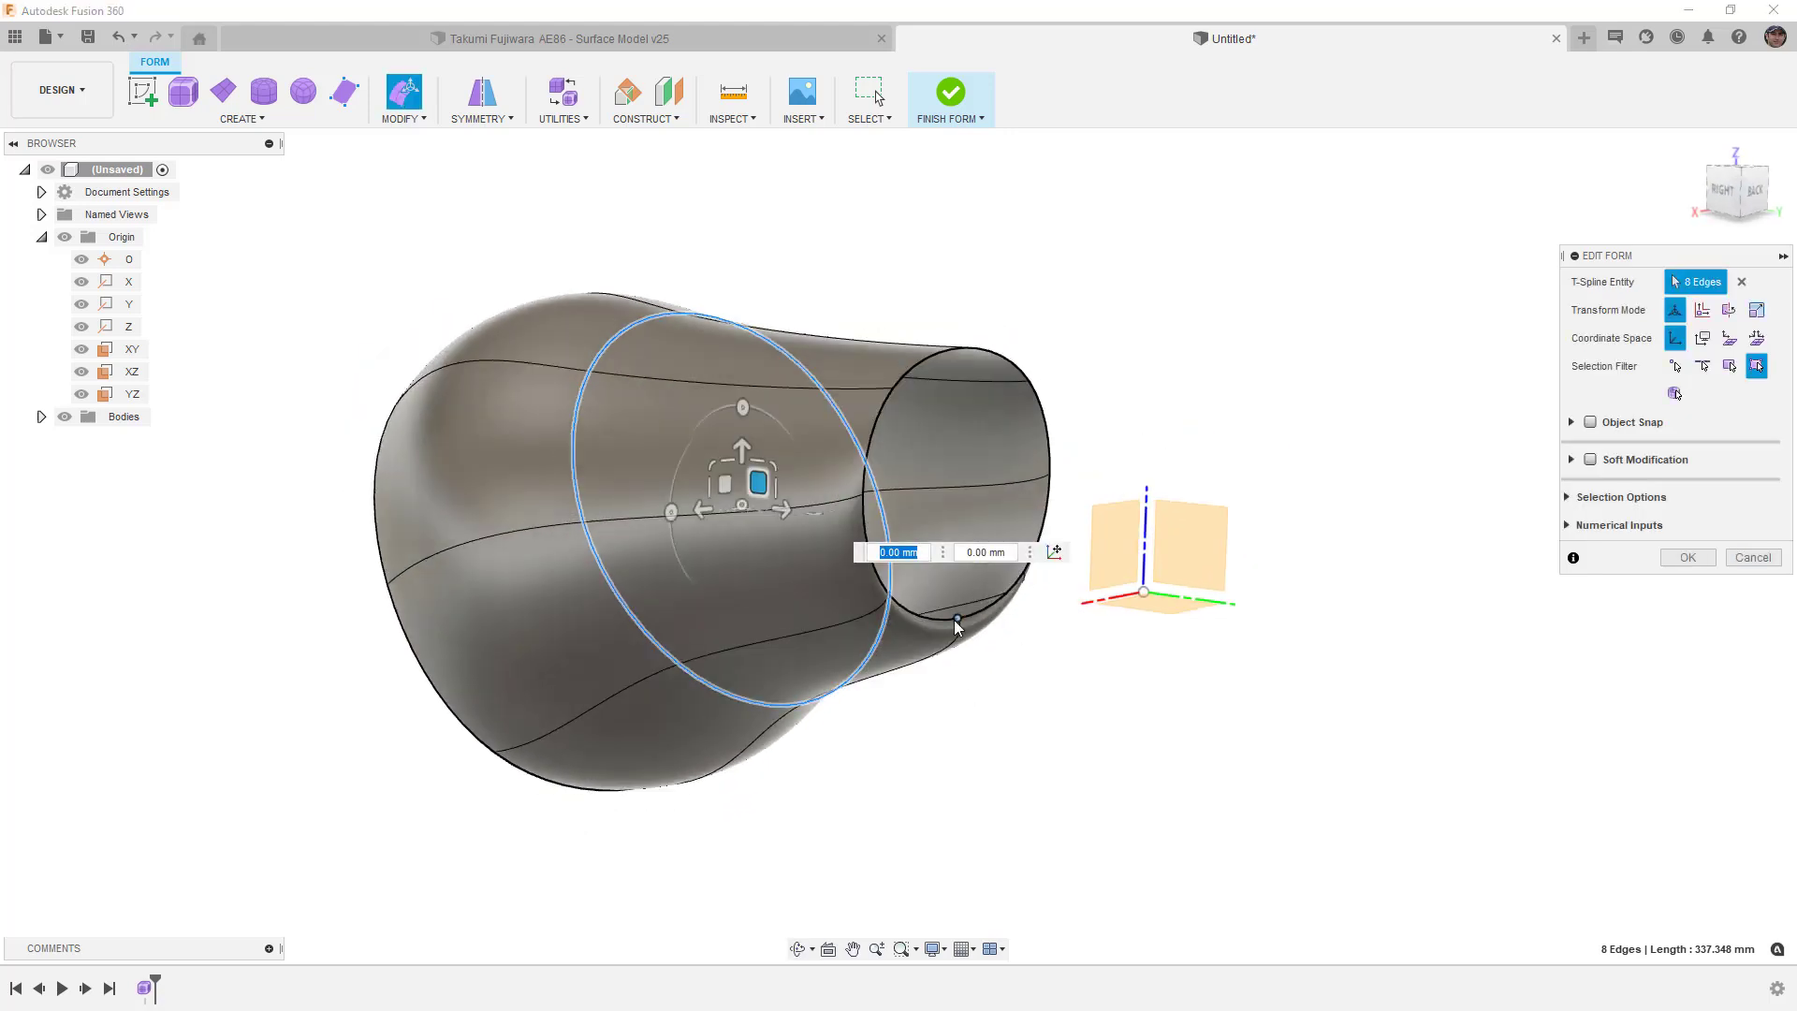
Commit the loop reshaping and insert an edge inward from the right boundary loop.
{"action": "left_click", "coordinate": [1725, 193]}
{"action": "left_click", "coordinate": [1688, 557]}
{"action": "left_click", "coordinate": [1026, 215]}
{"action": "double_click", "coordinate": [1141, 393]}
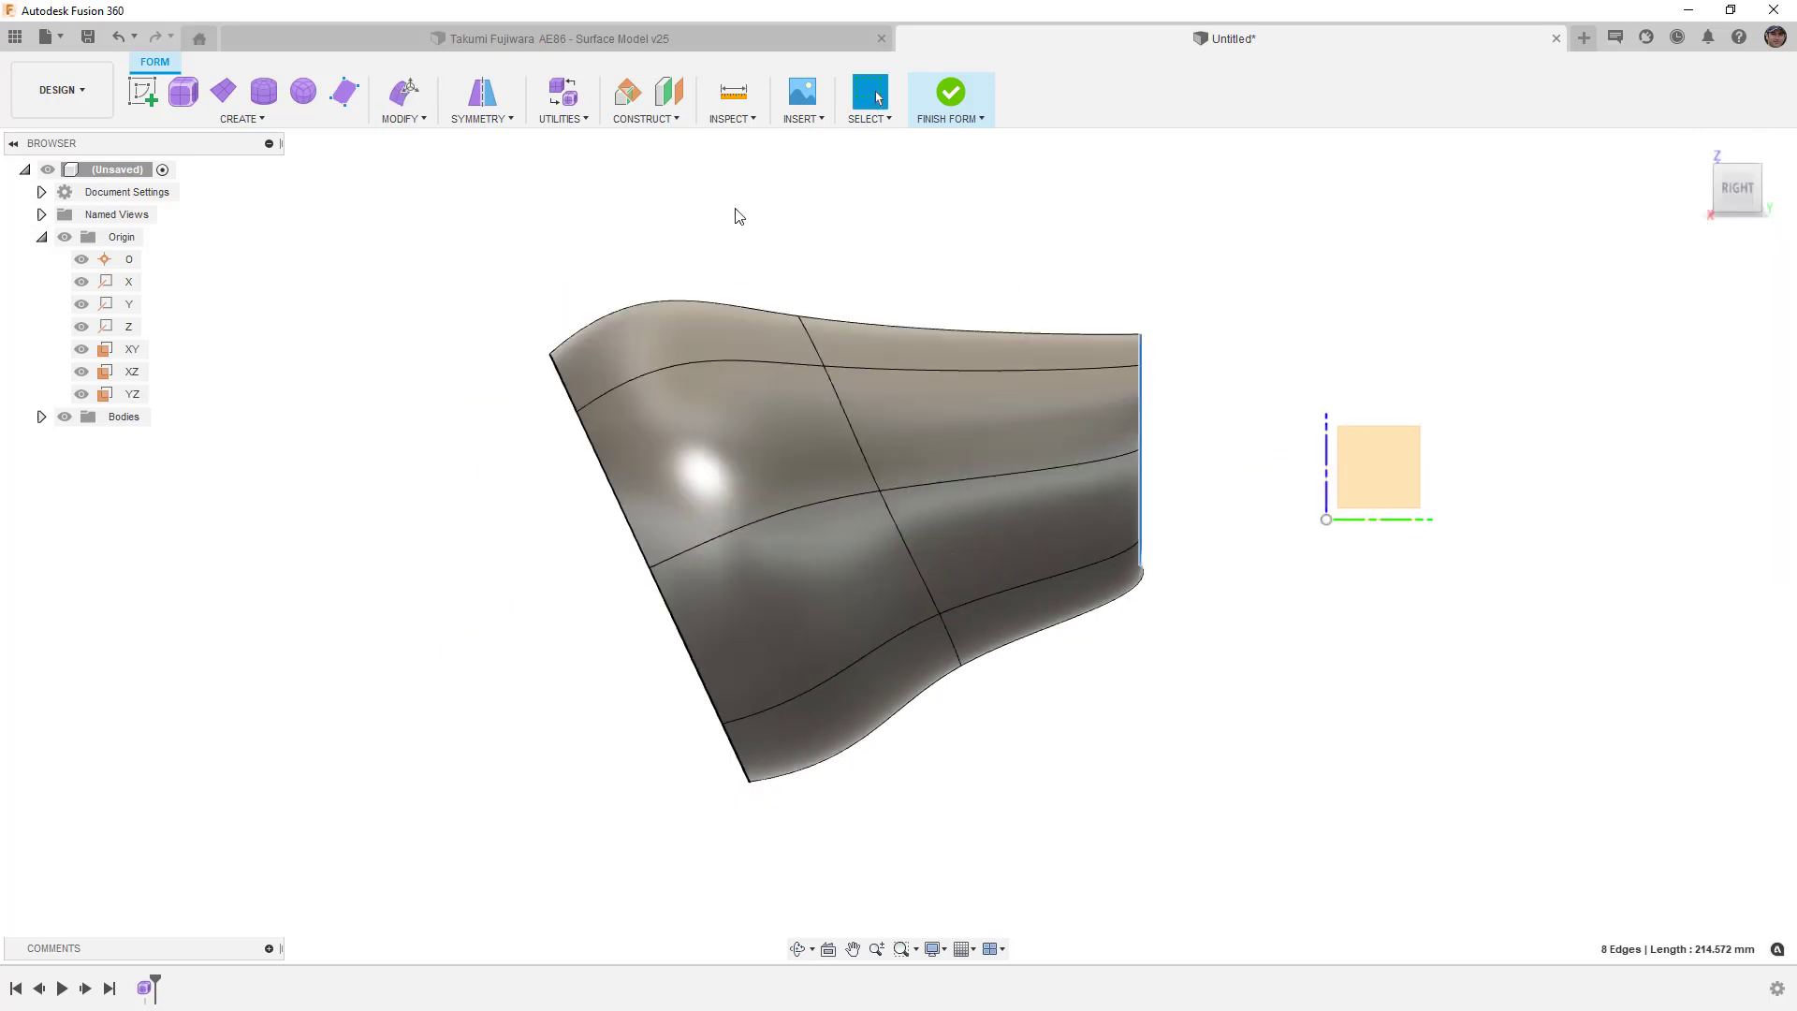
{"action": "left_click", "coordinate": [403, 118]}
{"action": "left_click", "coordinate": [409, 165]}
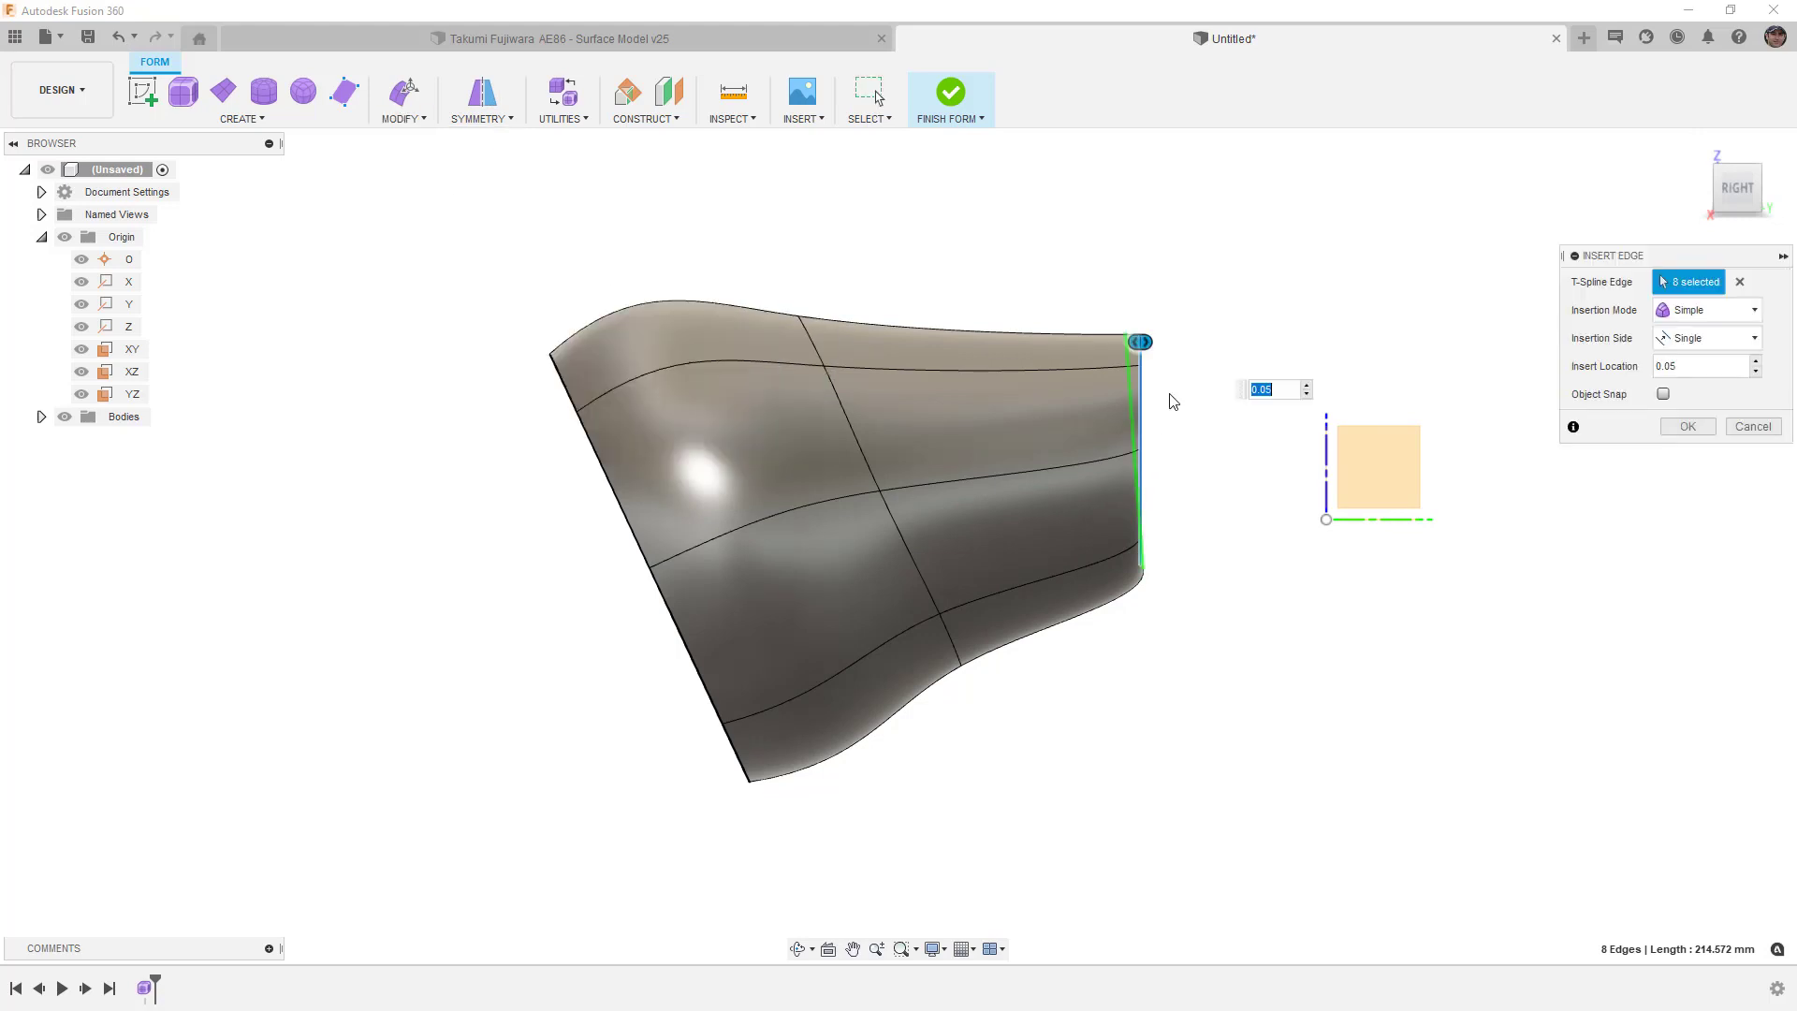
{"action": "left_click_drag", "start_coordinate": [1136, 345], "coordinate": [1062, 351]}
{"action": "left_click", "coordinate": [1688, 427]}
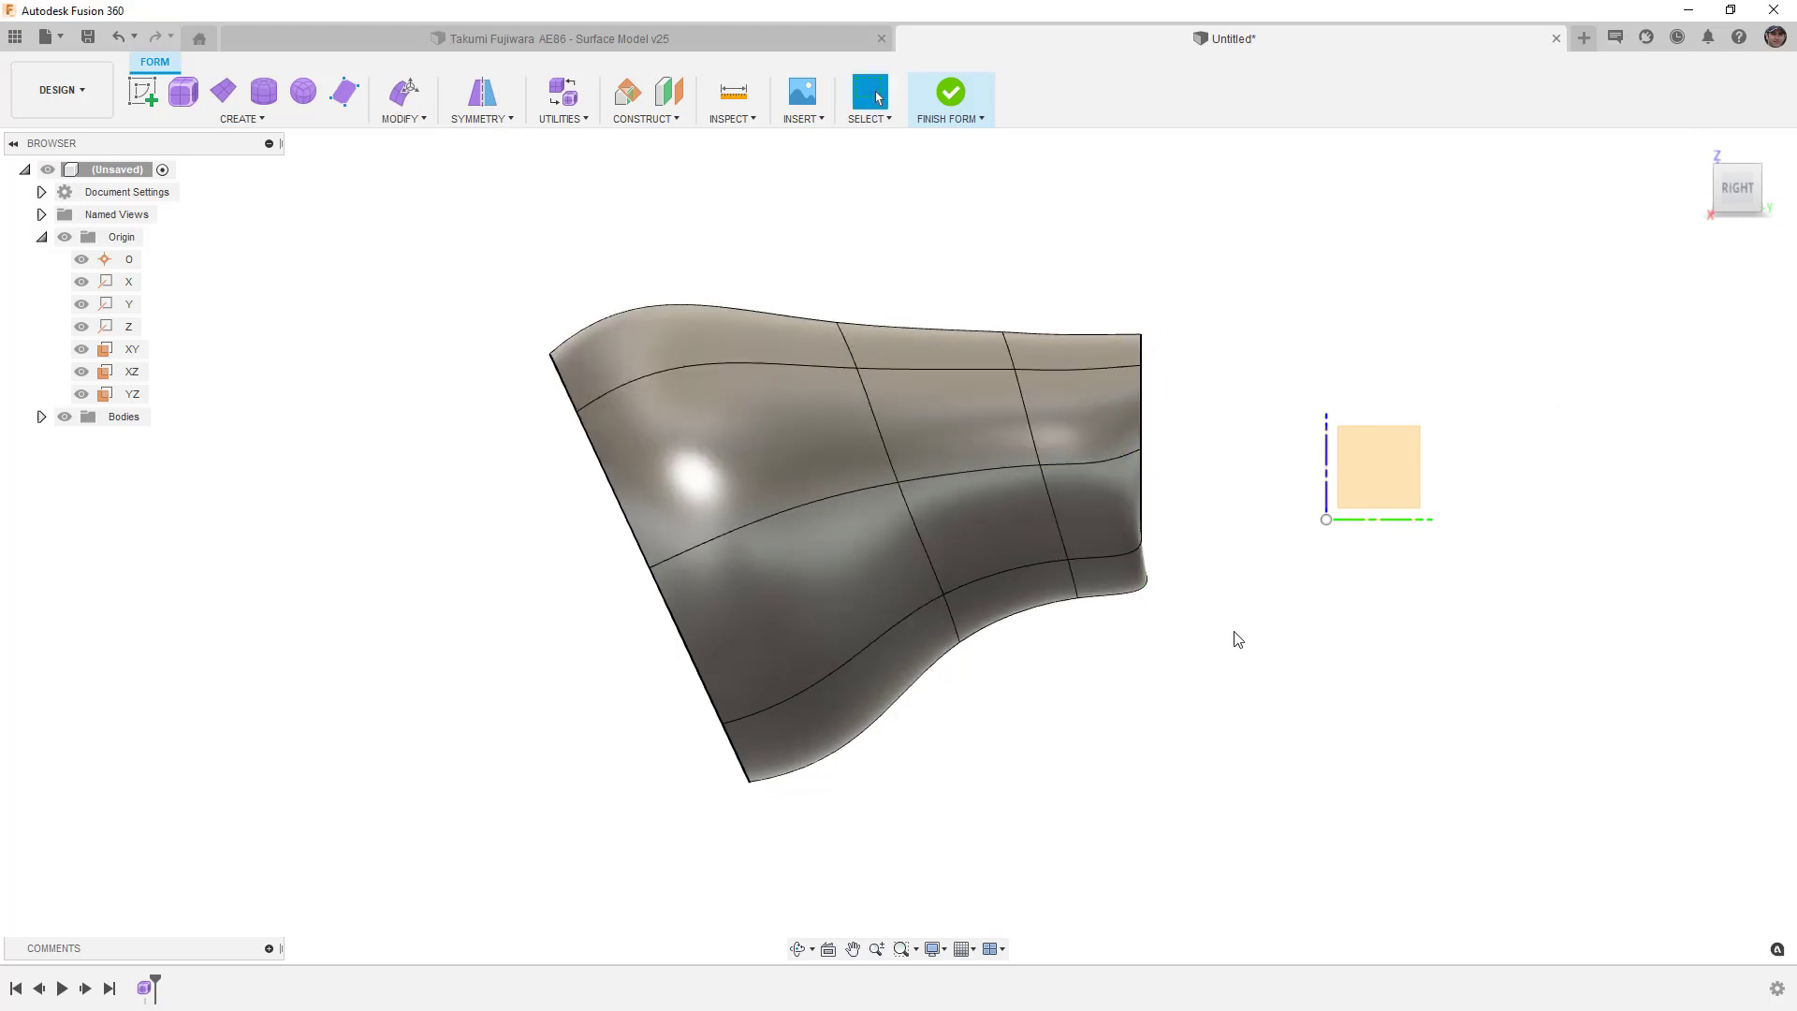
Delete the right-hand column of faces to trim the end, then select its open edge loop.
{"action": "left_click_drag", "start_coordinate": [1217, 616], "coordinate": [1087, 312]}
{"action": "key", "text": "Delete"}
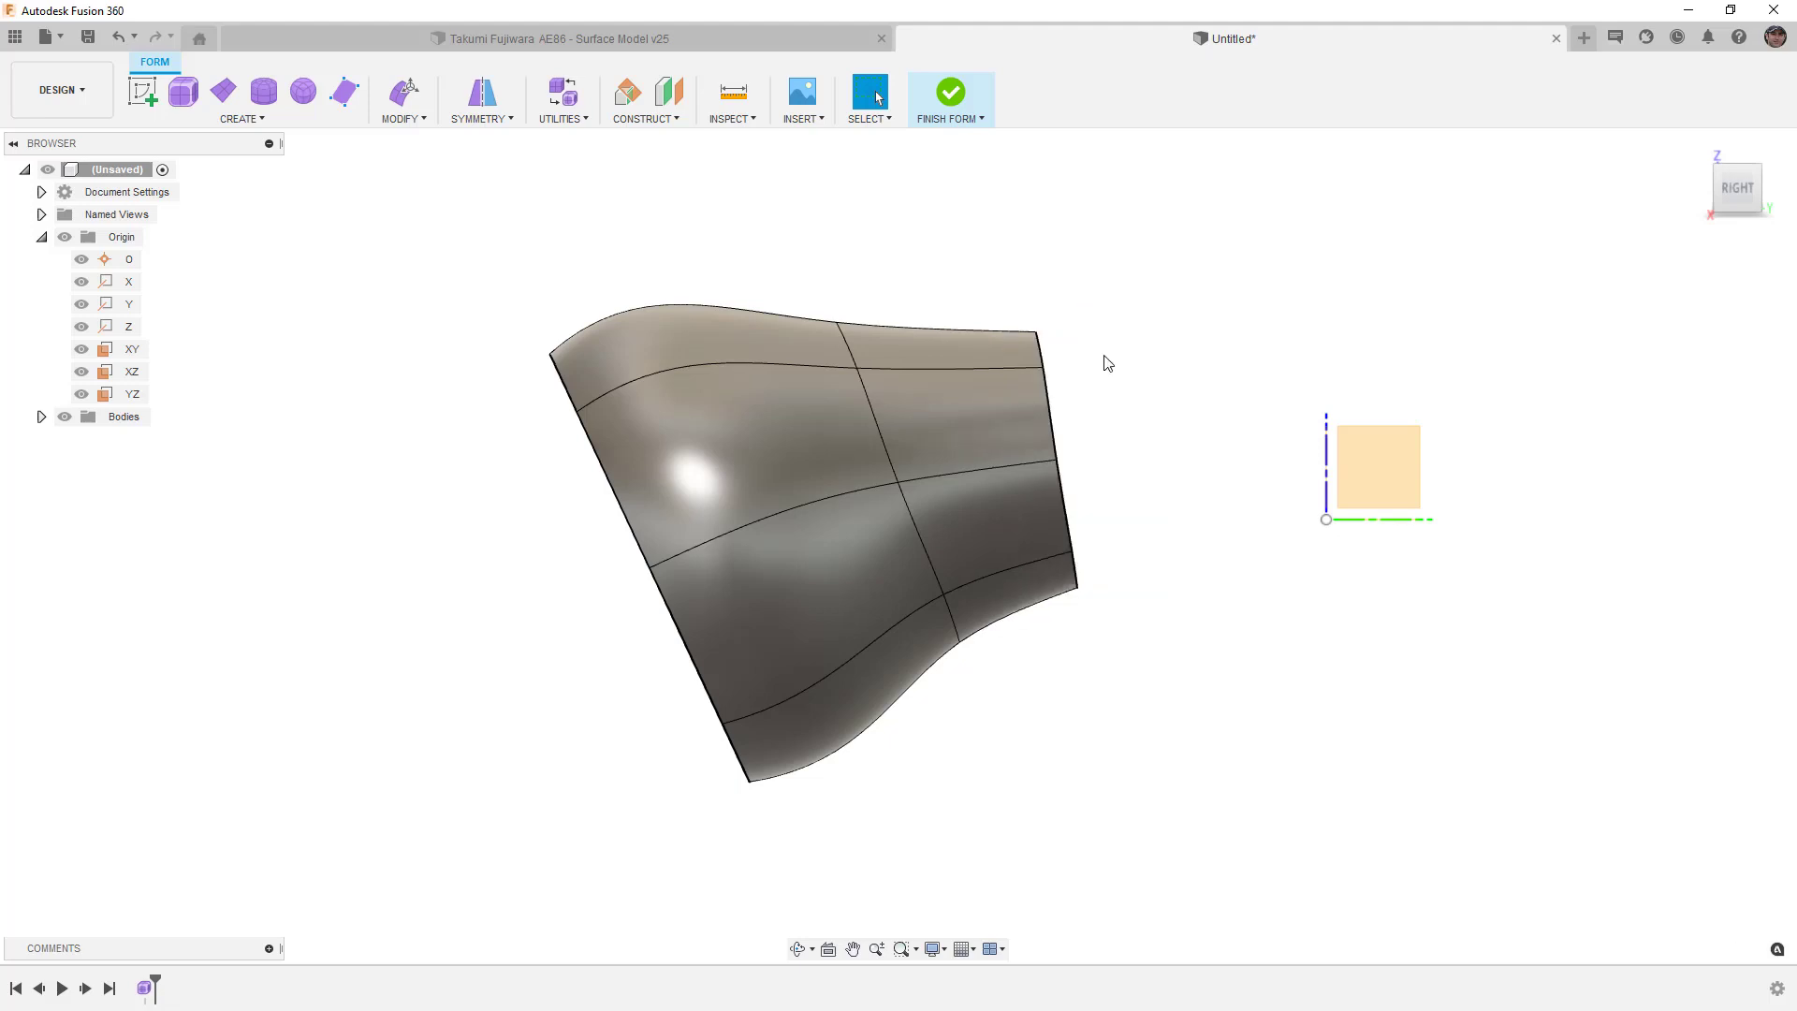
{"action": "middle_click_drag", "start_coordinate": [1159, 486], "coordinate": [1077, 403], "text": "shift"}
{"action": "double_click", "coordinate": [1084, 339]}
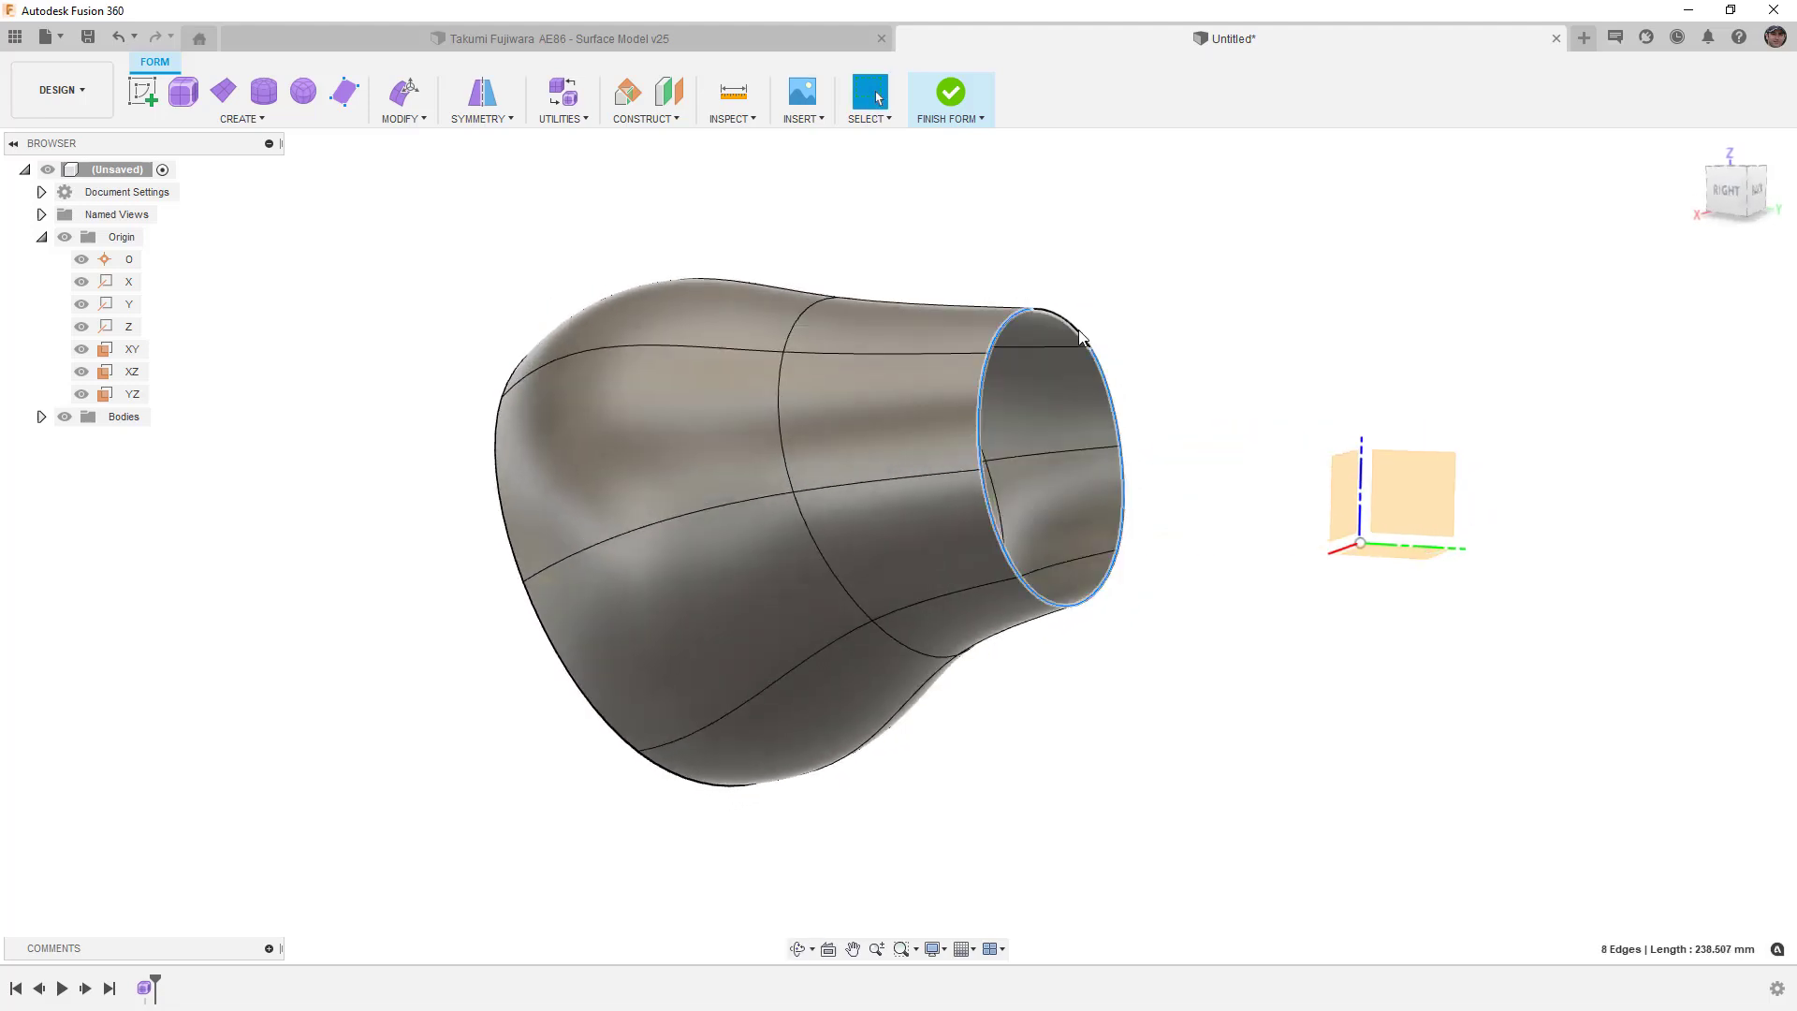
Stretch the open end right, tilt it 10°, and shift the middle loop down-left.
{"action": "left_click", "coordinate": [1727, 194]}
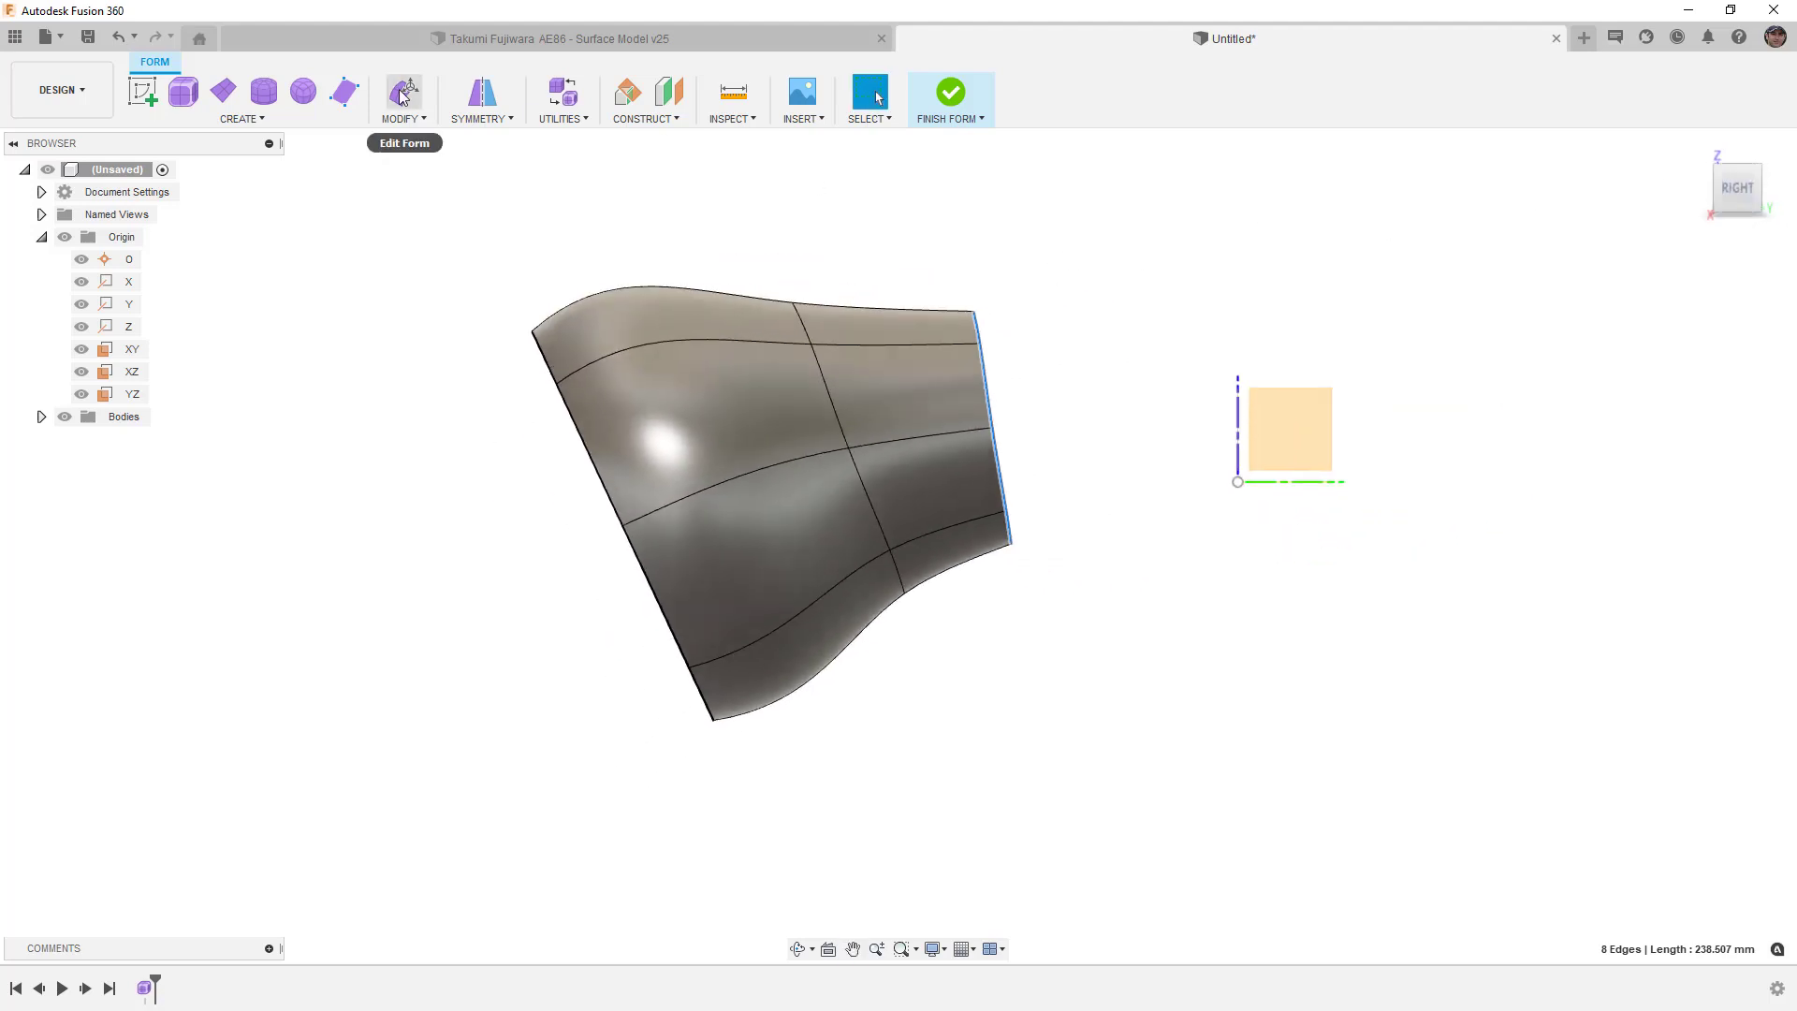
{"action": "left_click", "coordinate": [402, 94]}
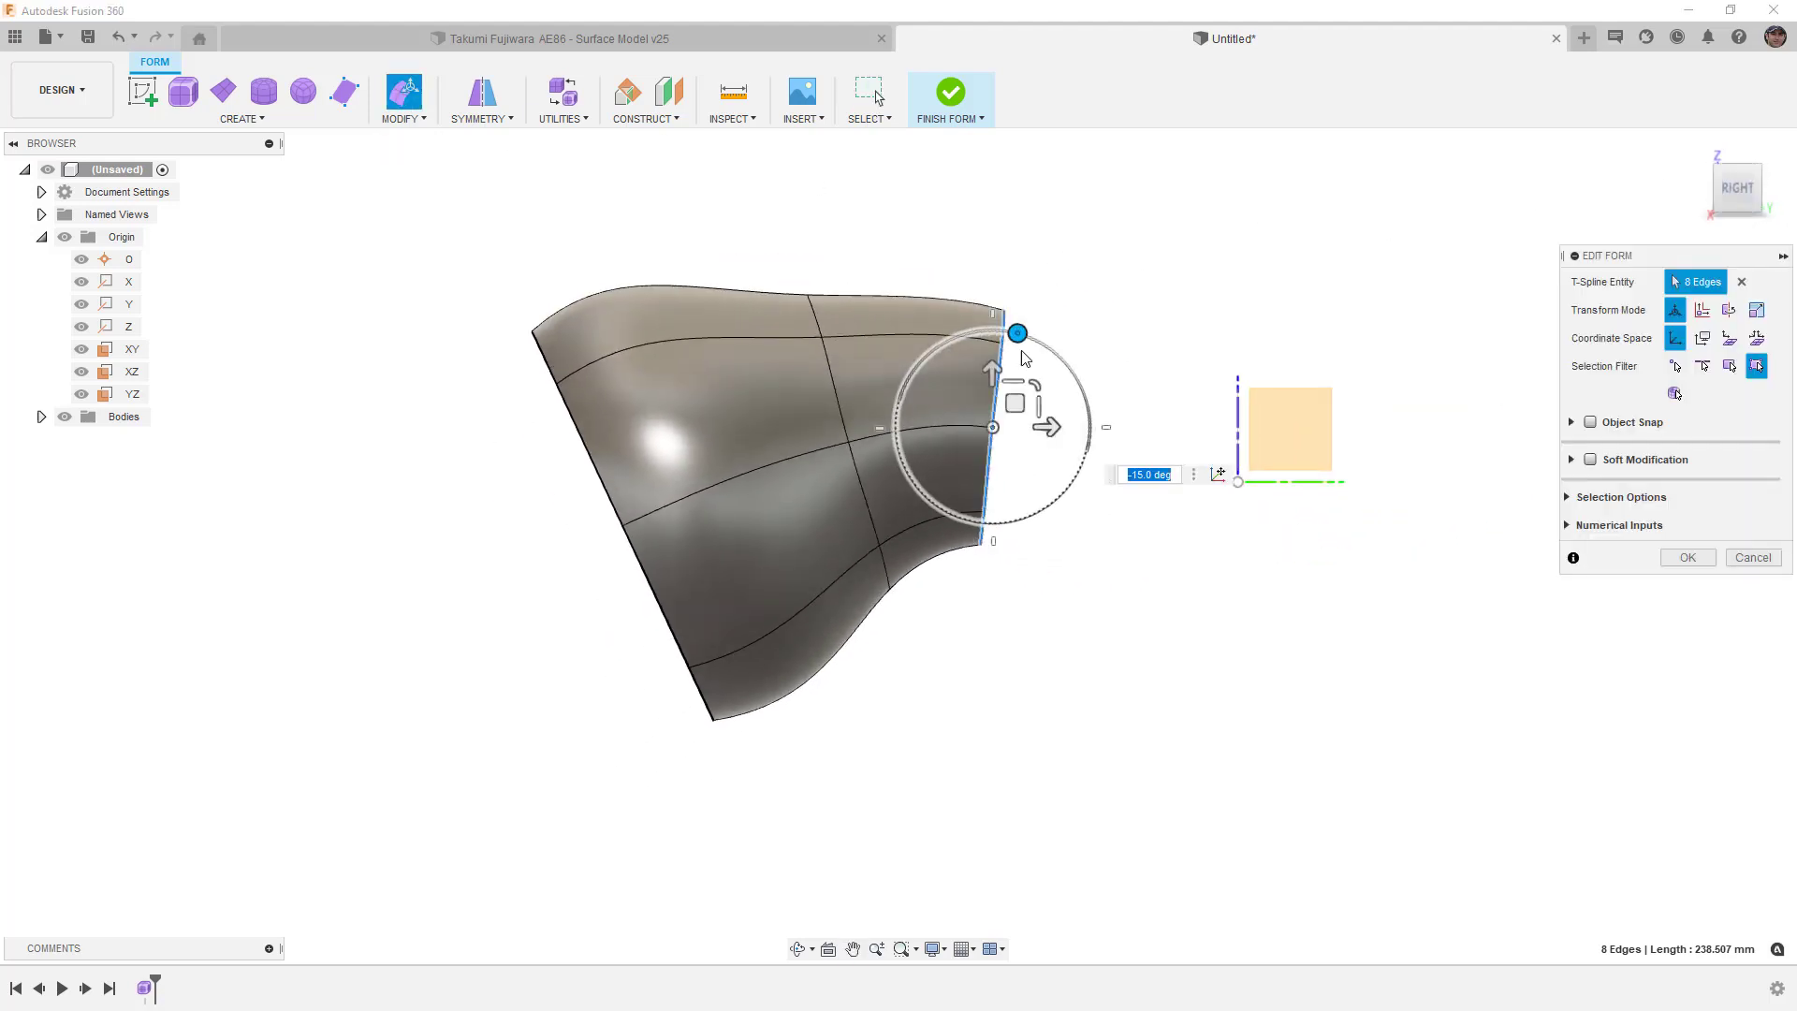
{"action": "left_click_drag", "start_coordinate": [1014, 402], "coordinate": [1135, 415]}
{"action": "left_click_drag", "start_coordinate": [1109, 345], "coordinate": [1096, 348]}
{"action": "double_click", "coordinate": [889, 412]}
{"action": "left_click_drag", "start_coordinate": [915, 419], "coordinate": [878, 431]}
Rotate the wide front loop 30° and sweep the wide end down, then commit the elbow.
{"action": "double_click", "coordinate": [553, 372]}
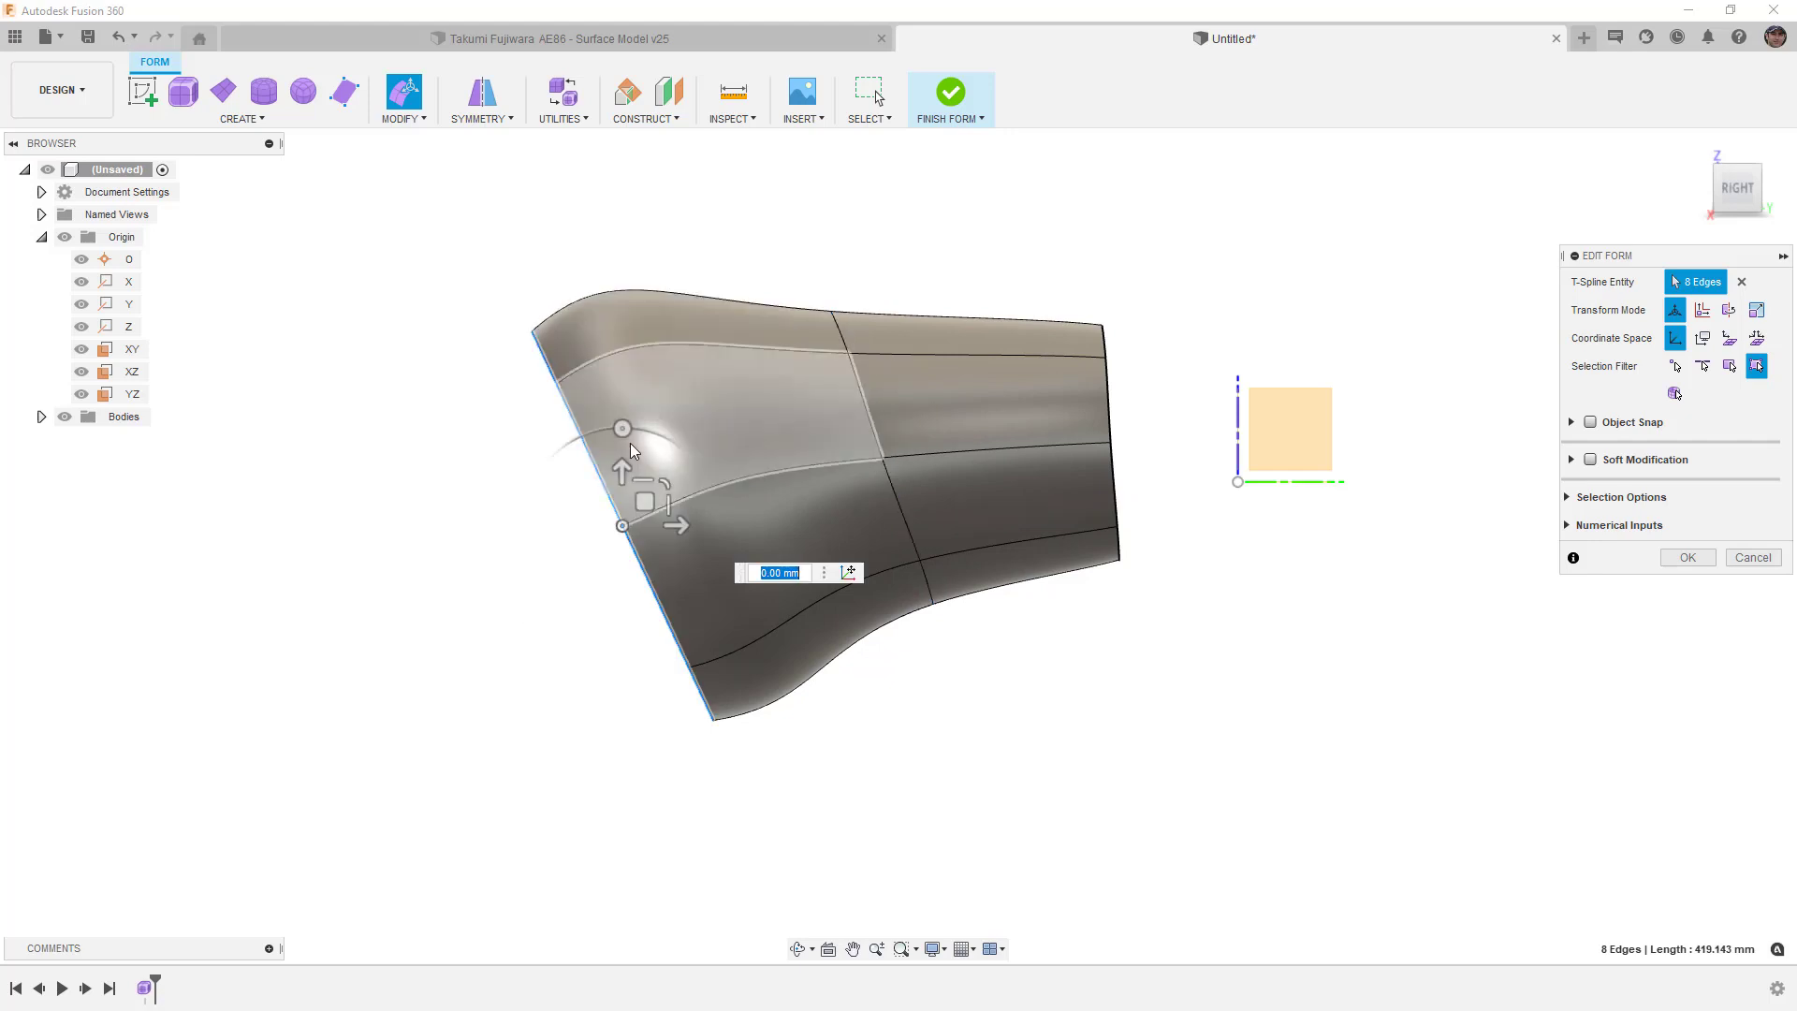
{"action": "left_click_drag", "start_coordinate": [623, 428], "coordinate": [574, 441]}
{"action": "left_click_drag", "start_coordinate": [644, 503], "coordinate": [745, 604]}
{"action": "left_click", "coordinate": [1164, 633]}
{"action": "key", "text": "ctrl+z"}
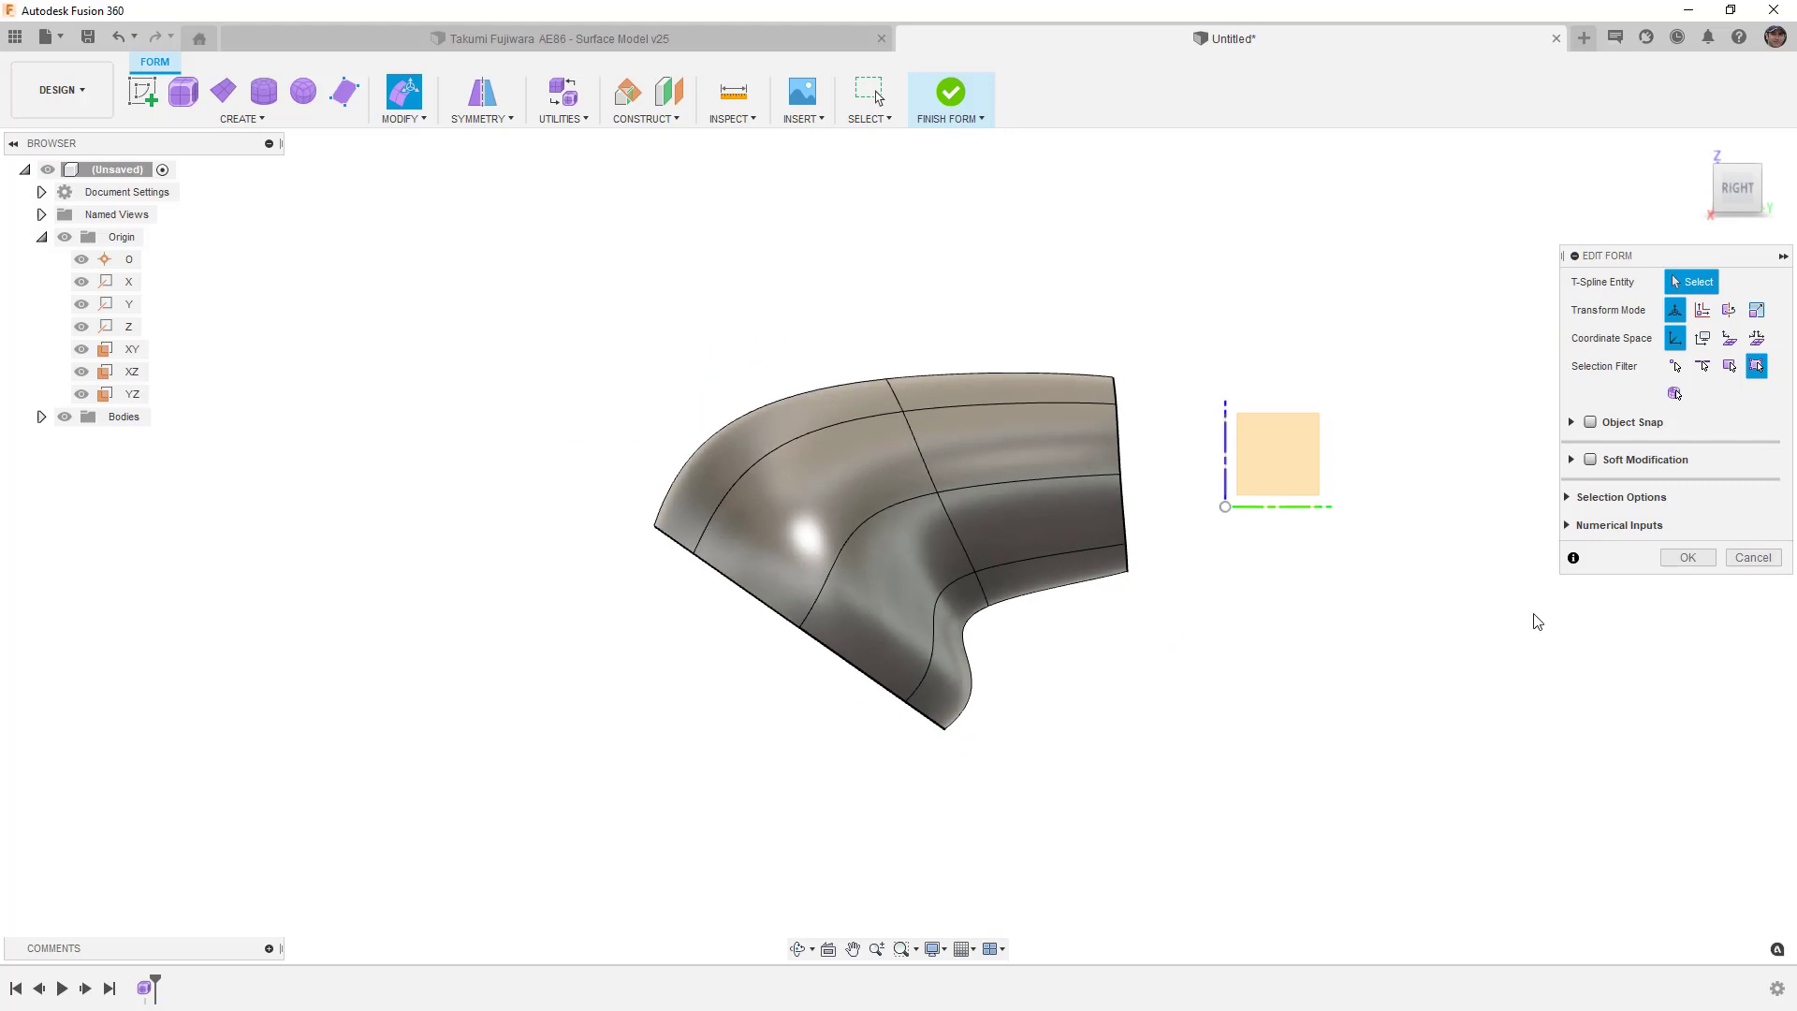
{"action": "left_click", "coordinate": [1686, 558]}
{"action": "middle_click_drag", "start_coordinate": [1335, 662], "coordinate": [1239, 665], "text": "shift"}
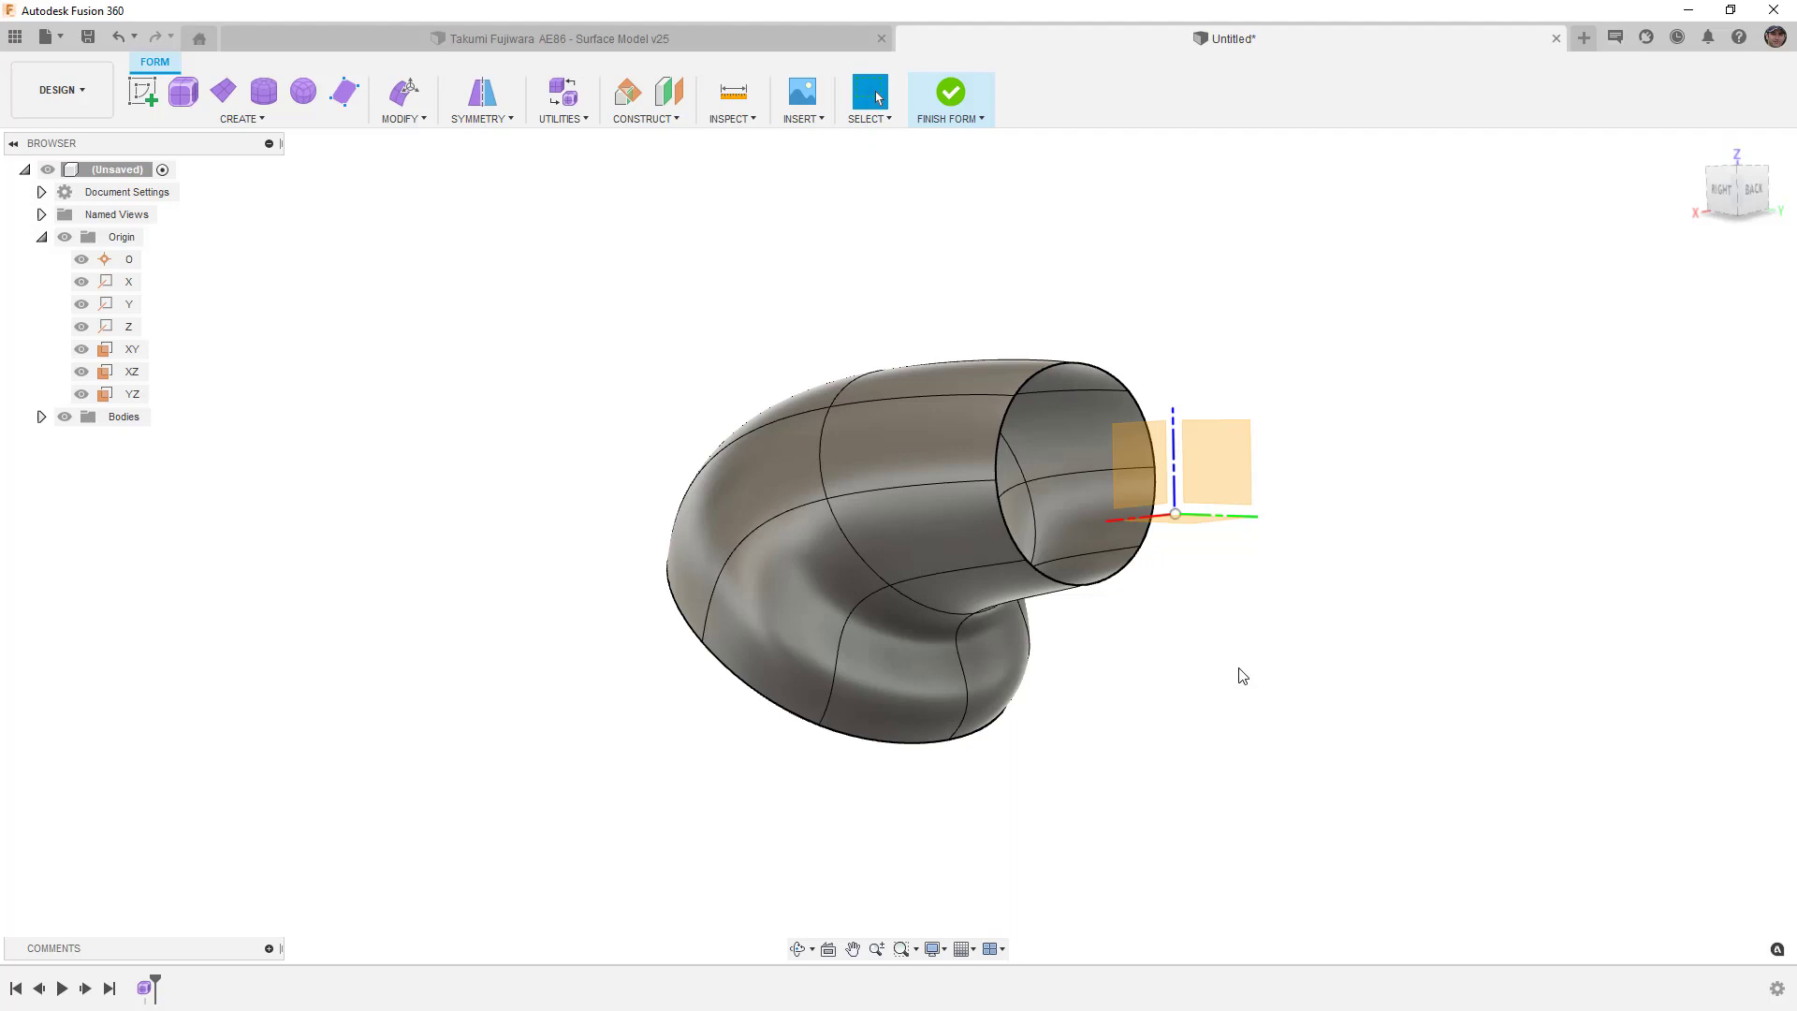
{"action": "scroll", "coordinate": [590, 536], "scroll_direction": "down", "scroll_amount": 3}
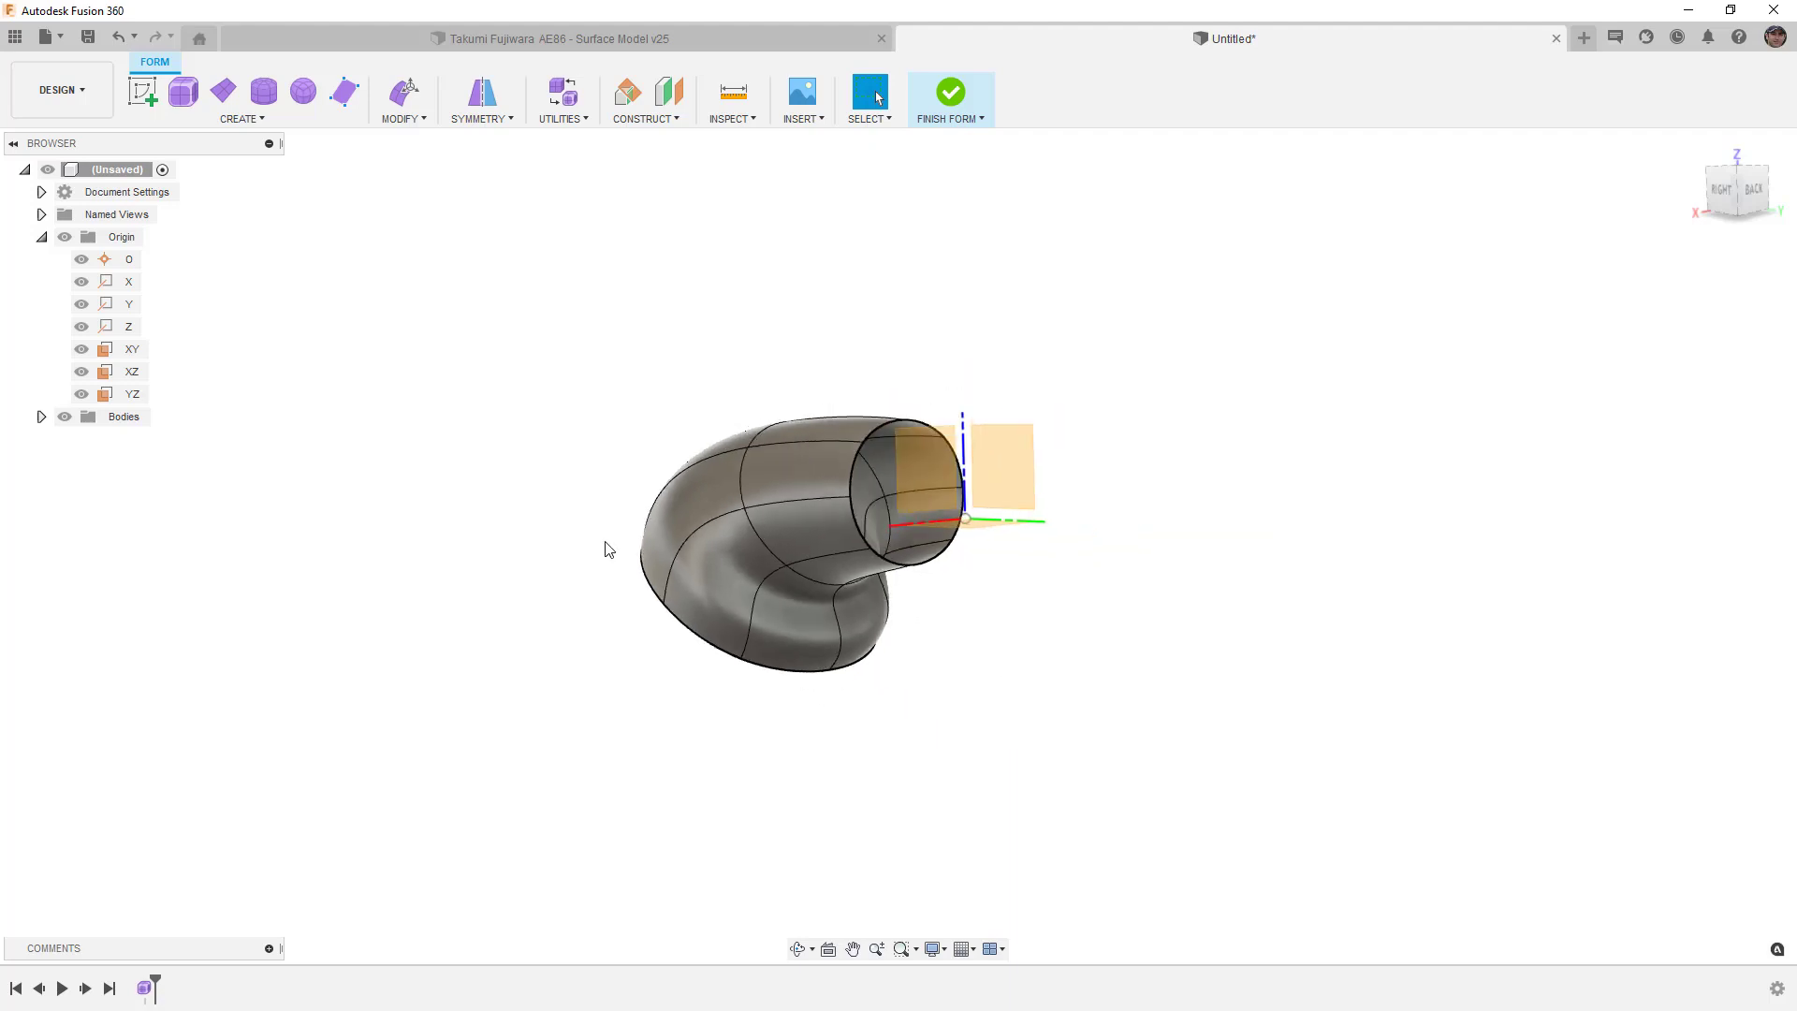
Create a T-spline box on the YZ plane beside the tube, about 86×104×43 mm.
{"action": "middle_click_drag", "start_coordinate": [697, 649], "coordinate": [295, 225], "text": "shift"}
{"action": "left_click", "coordinate": [184, 91]}
{"action": "left_click", "coordinate": [1035, 421]}
{"action": "left_click", "coordinate": [1133, 333]}
{"action": "left_click", "coordinate": [1222, 424]}
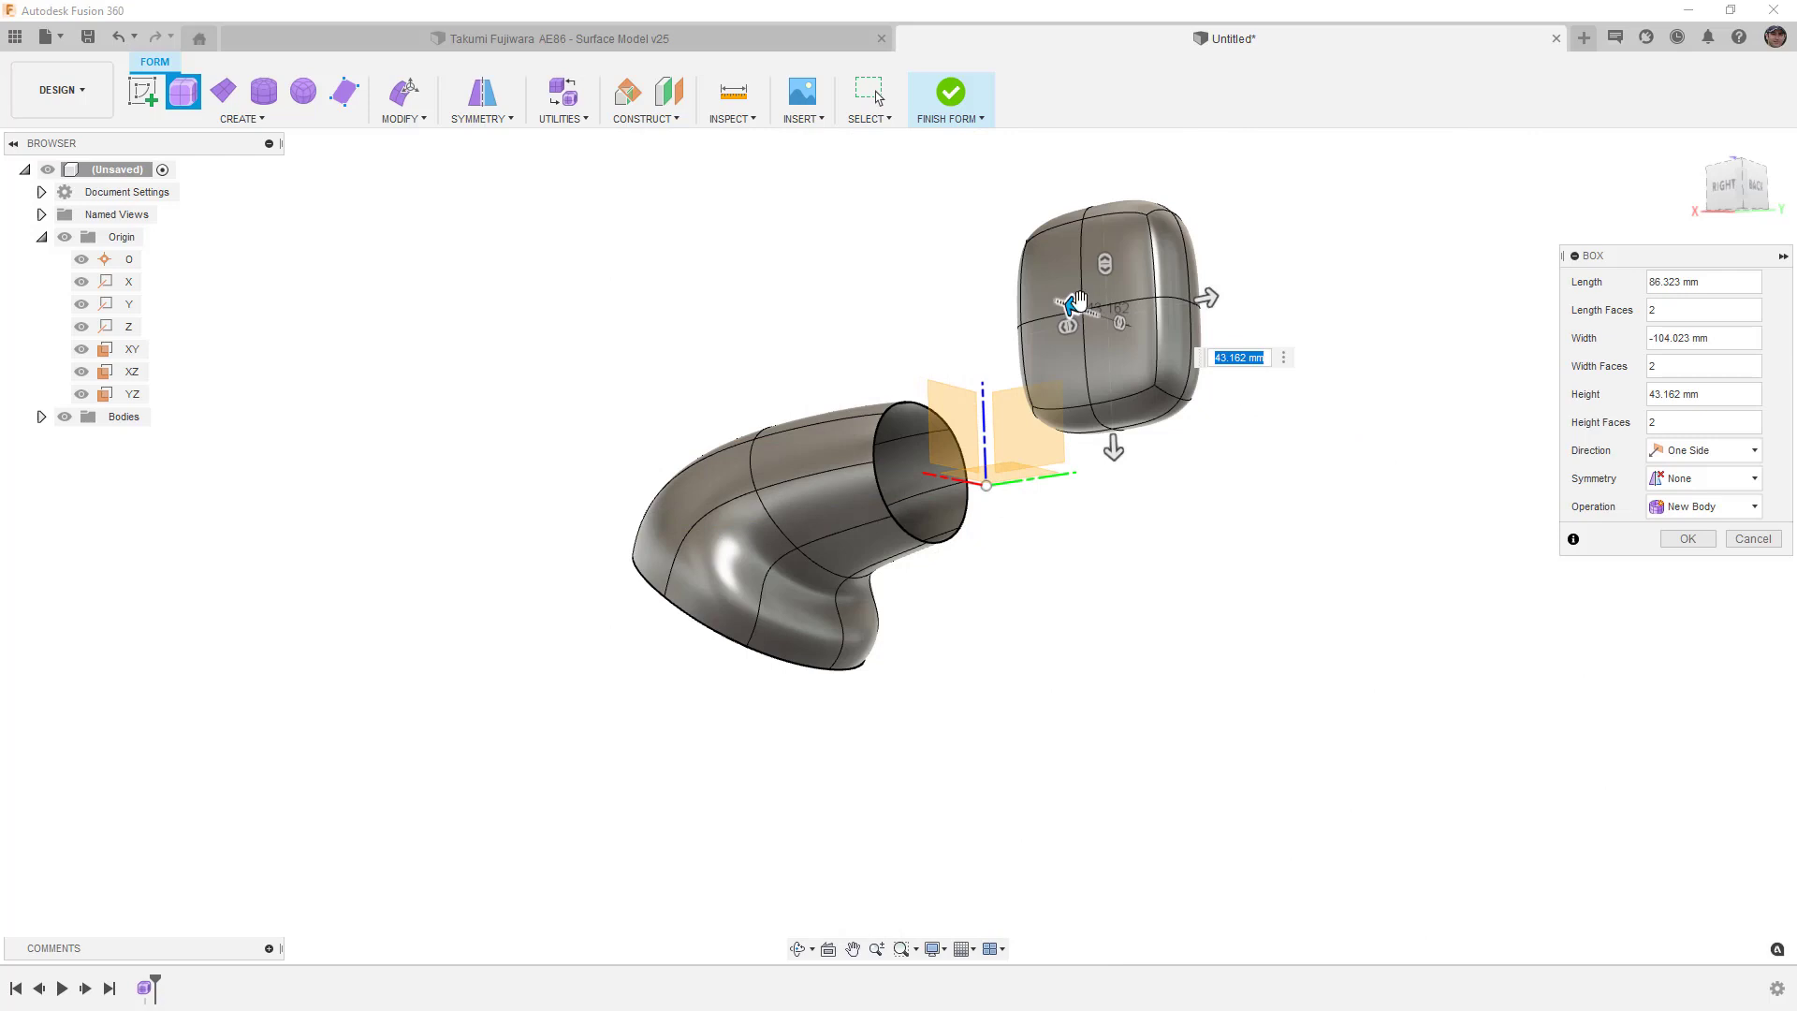
{"action": "left_click_drag", "start_coordinate": [1076, 301], "coordinate": [978, 280]}
{"action": "left_click", "coordinate": [1688, 538]}
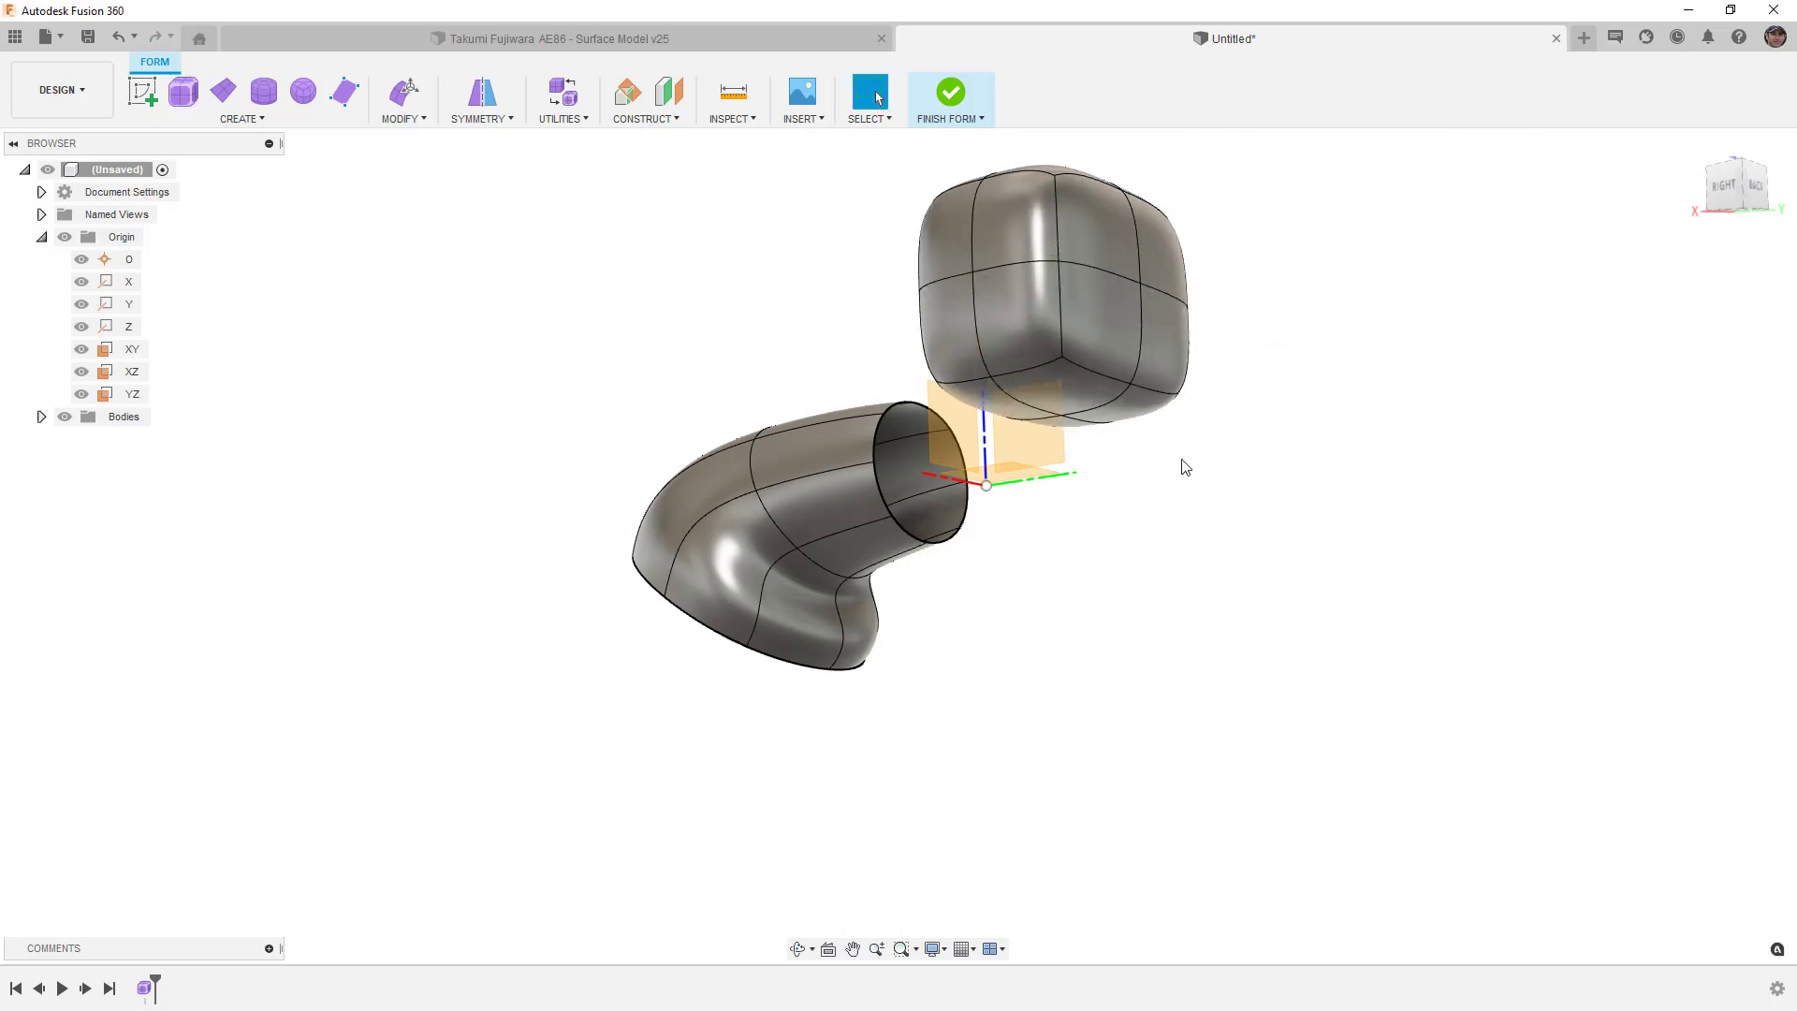
Crease the box's bottom edge loop.
{"action": "double_click", "coordinate": [1028, 372]}
{"action": "middle_click_drag", "start_coordinate": [1028, 373], "coordinate": [1091, 497], "text": "shift"}
{"action": "left_click", "coordinate": [1105, 449], "text": "shift"}
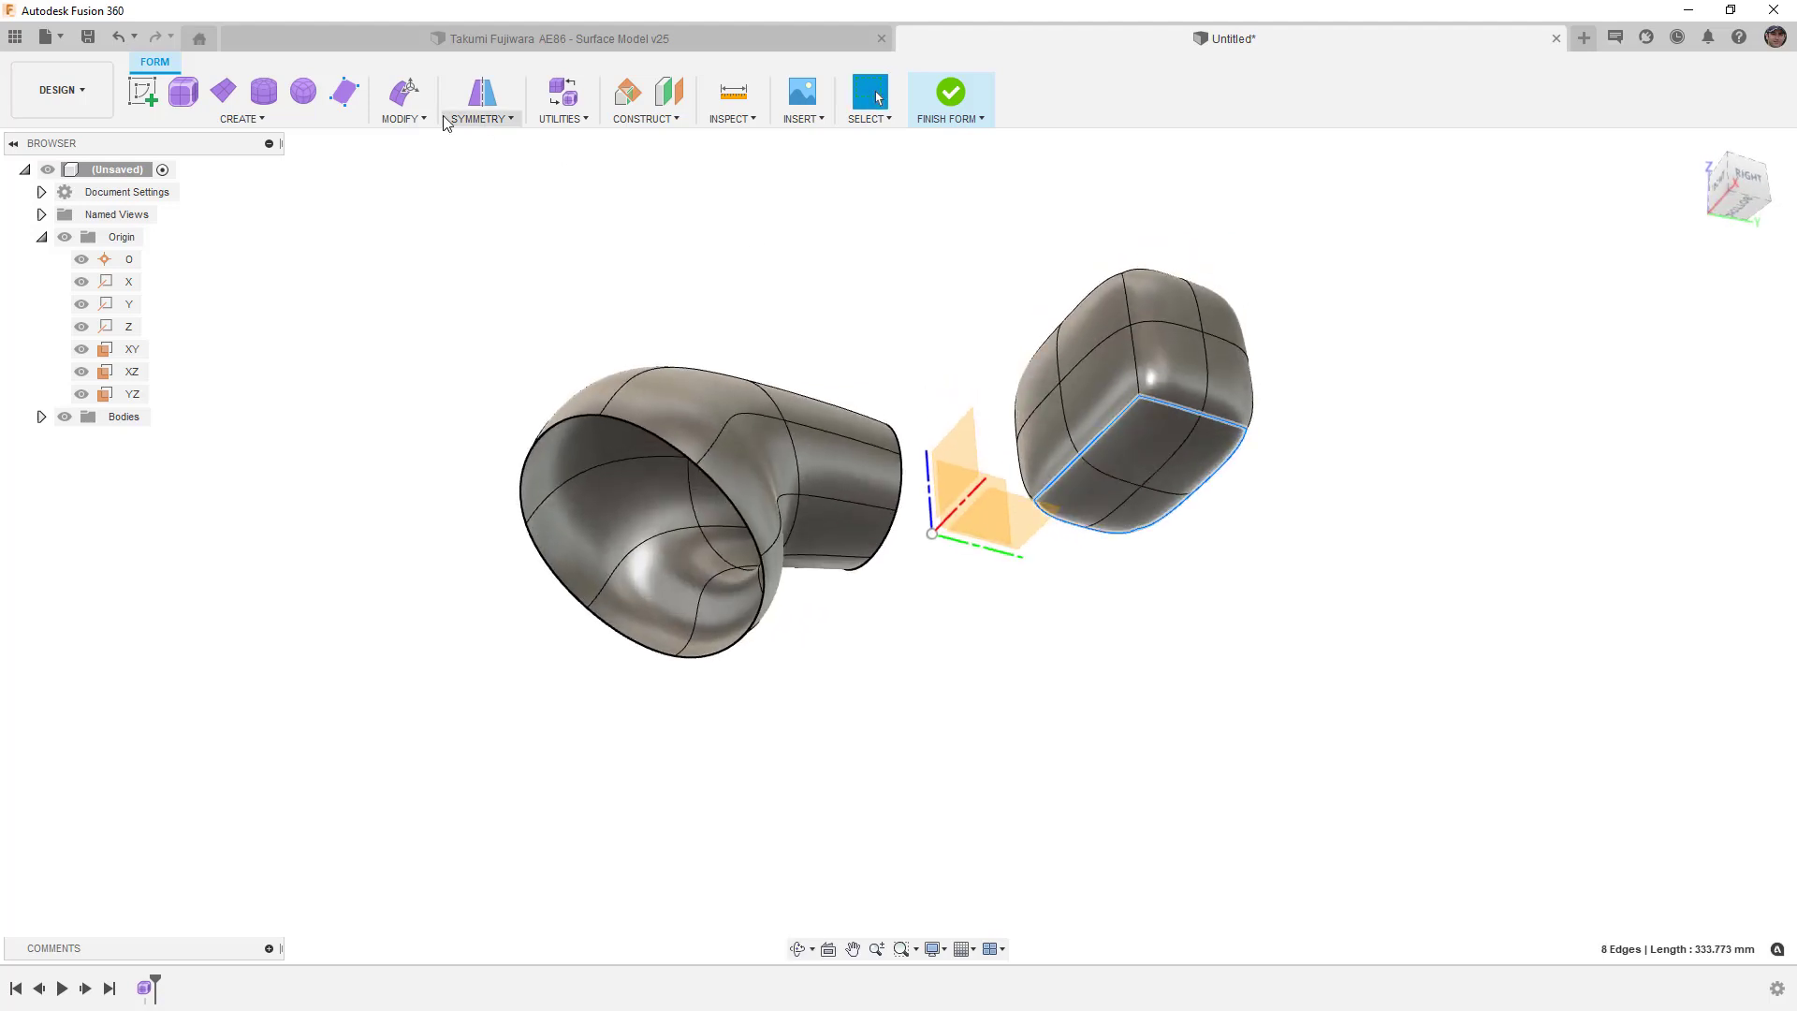
{"action": "left_click", "coordinate": [404, 114]}
{"action": "left_click", "coordinate": [431, 284]}
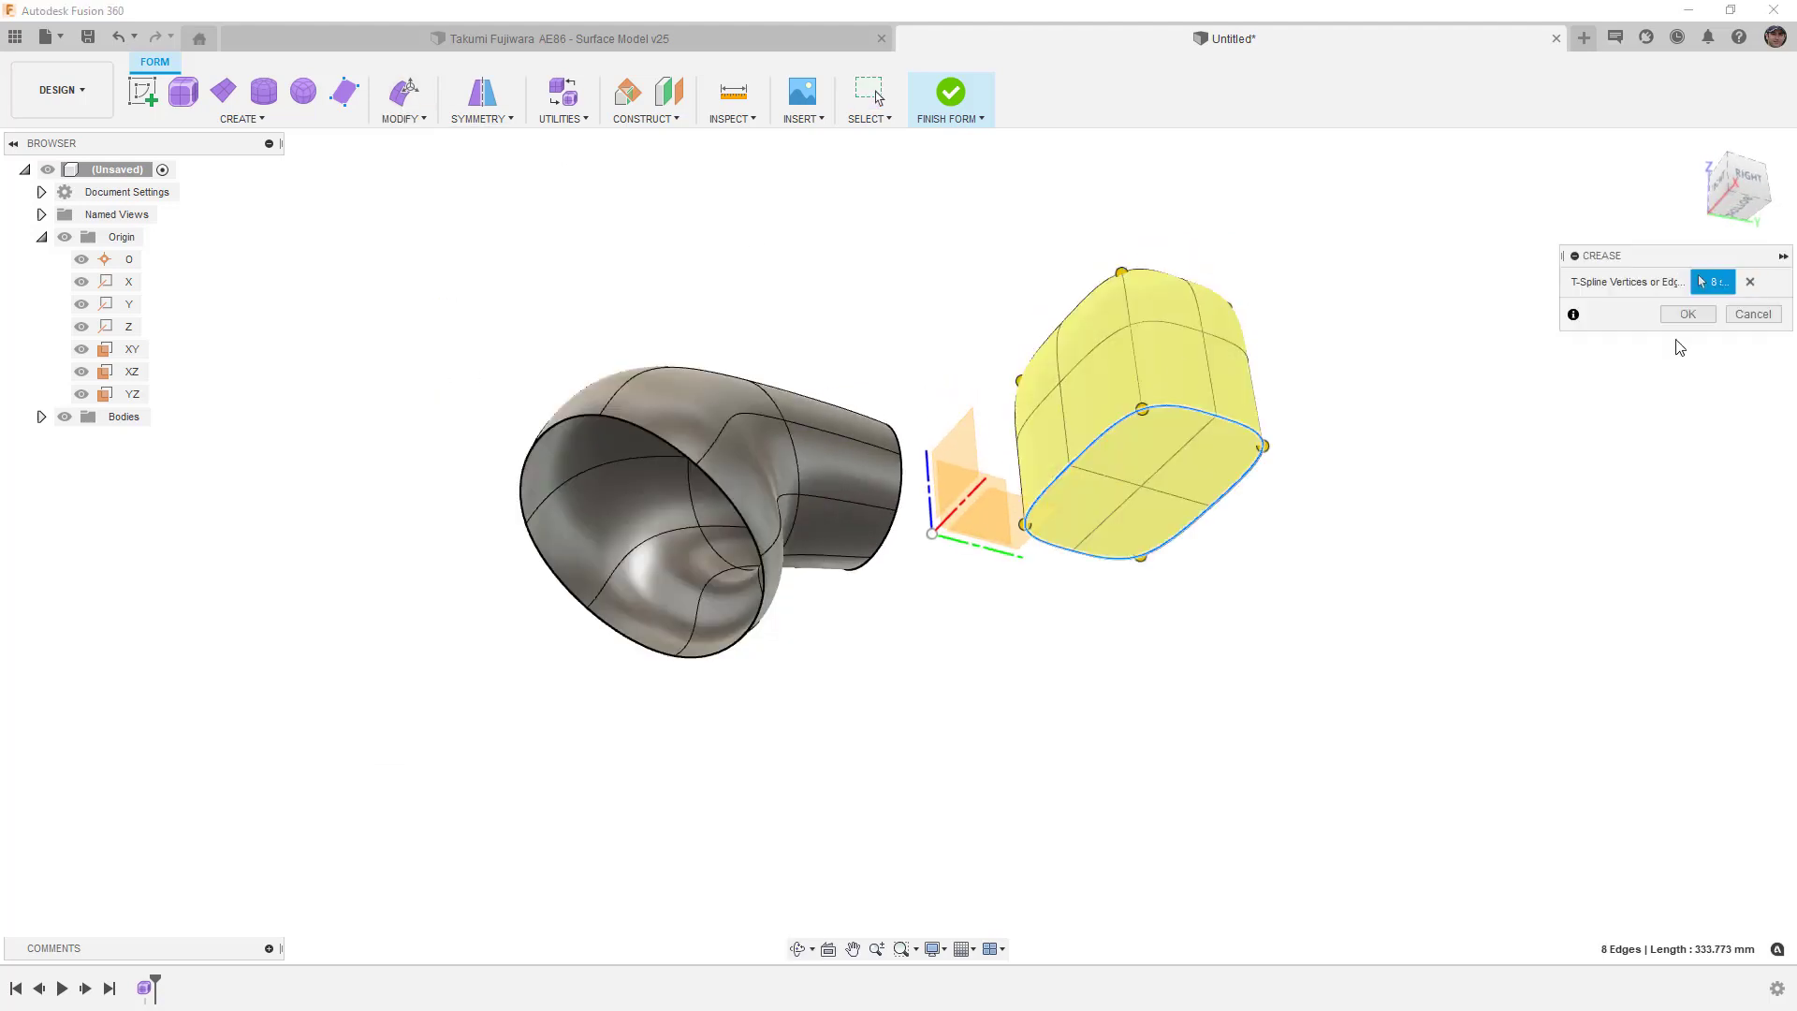
{"action": "left_click", "coordinate": [1688, 315]}
{"action": "middle_click_drag", "start_coordinate": [1388, 368], "coordinate": [1139, 499], "text": "shift"}
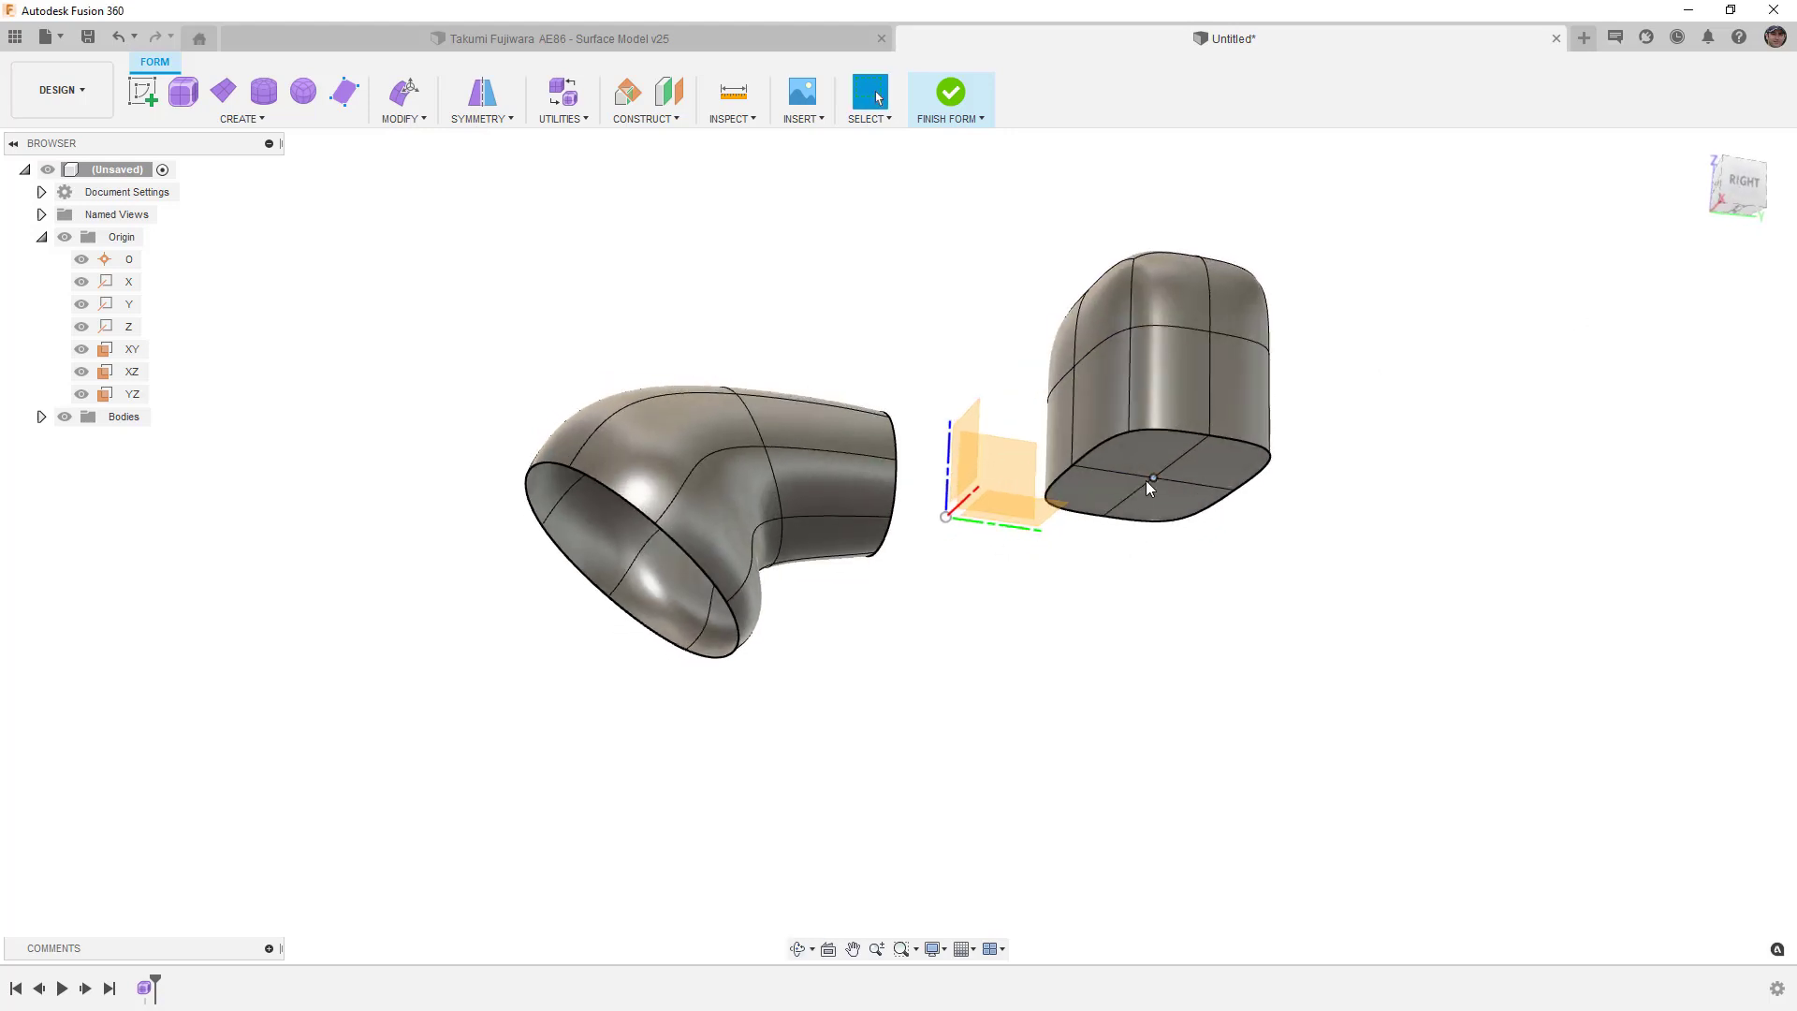
Lower a bottom vertex of the box along Z with Edit Form.
{"action": "left_click", "coordinate": [1153, 479]}
{"action": "left_click", "coordinate": [404, 91]}
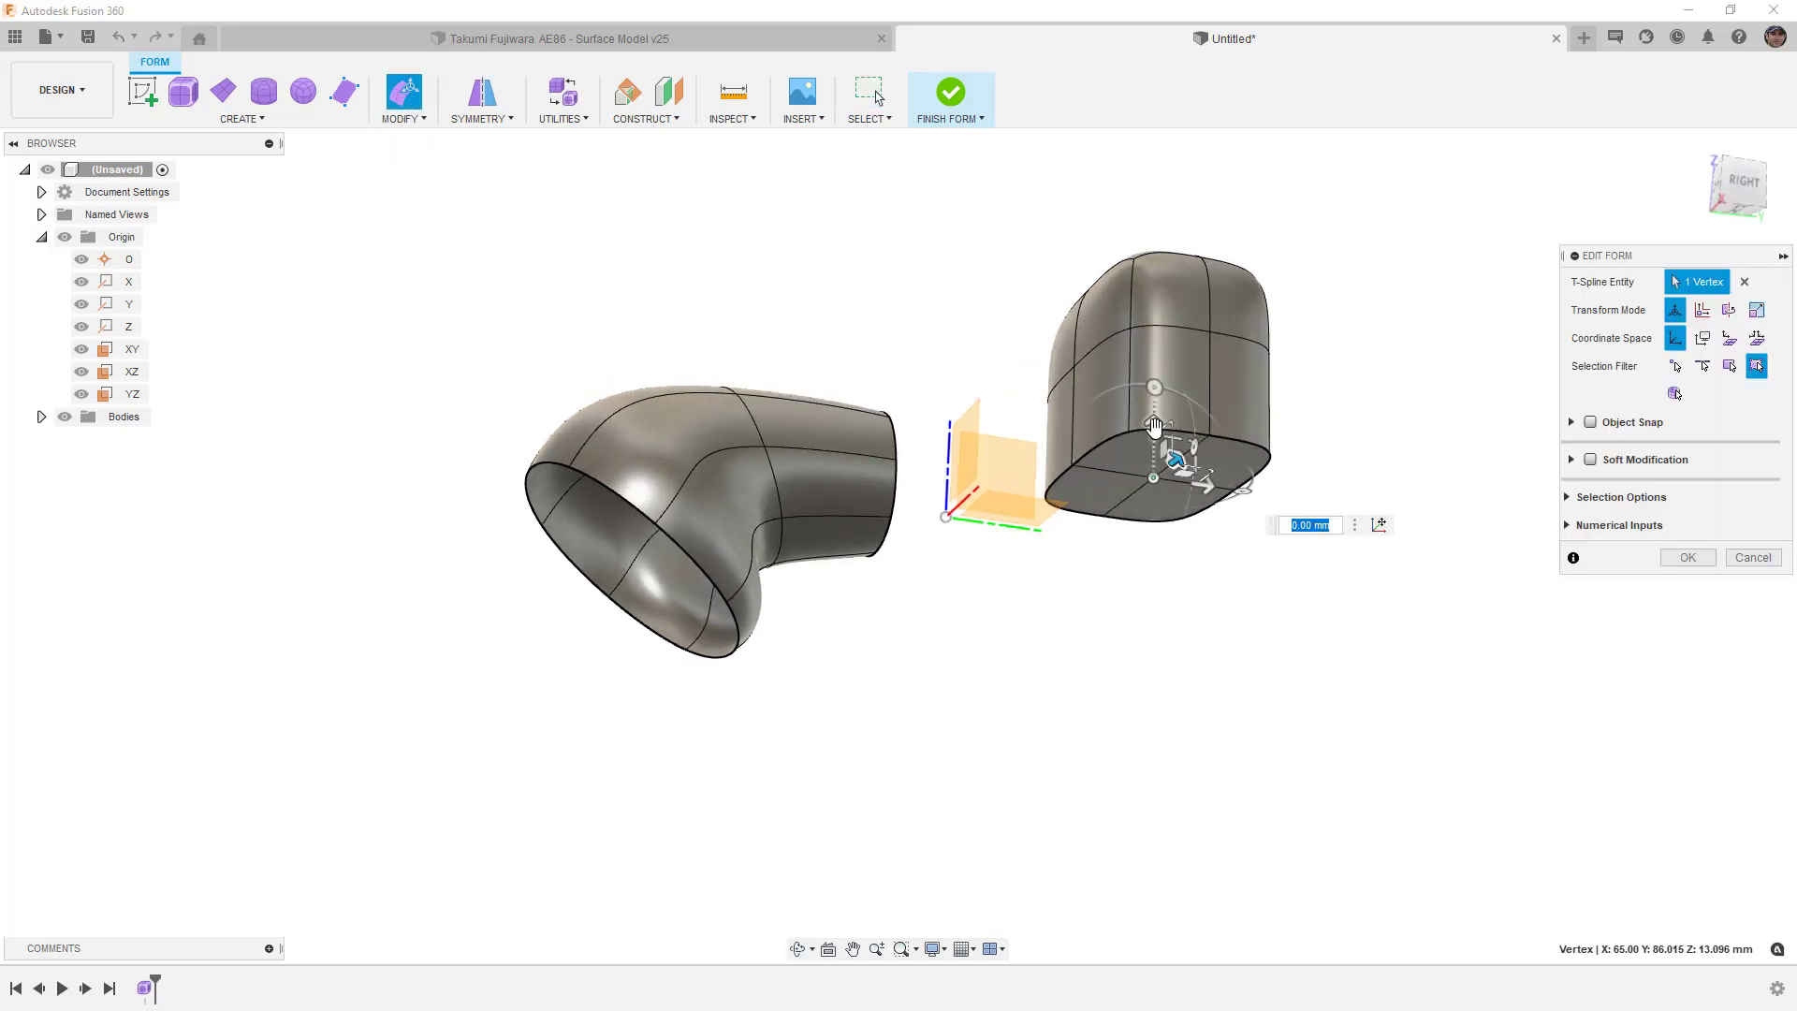
{"action": "left_click_drag", "start_coordinate": [1155, 426], "coordinate": [1161, 468]}
{"action": "middle_click_drag", "start_coordinate": [1161, 468], "coordinate": [1607, 577], "text": "shift"}
{"action": "left_click", "coordinate": [1706, 558]}
Flatten the nine bottom vertices to a Fit plane for a flat base.
{"action": "left_click", "coordinate": [413, 119]}
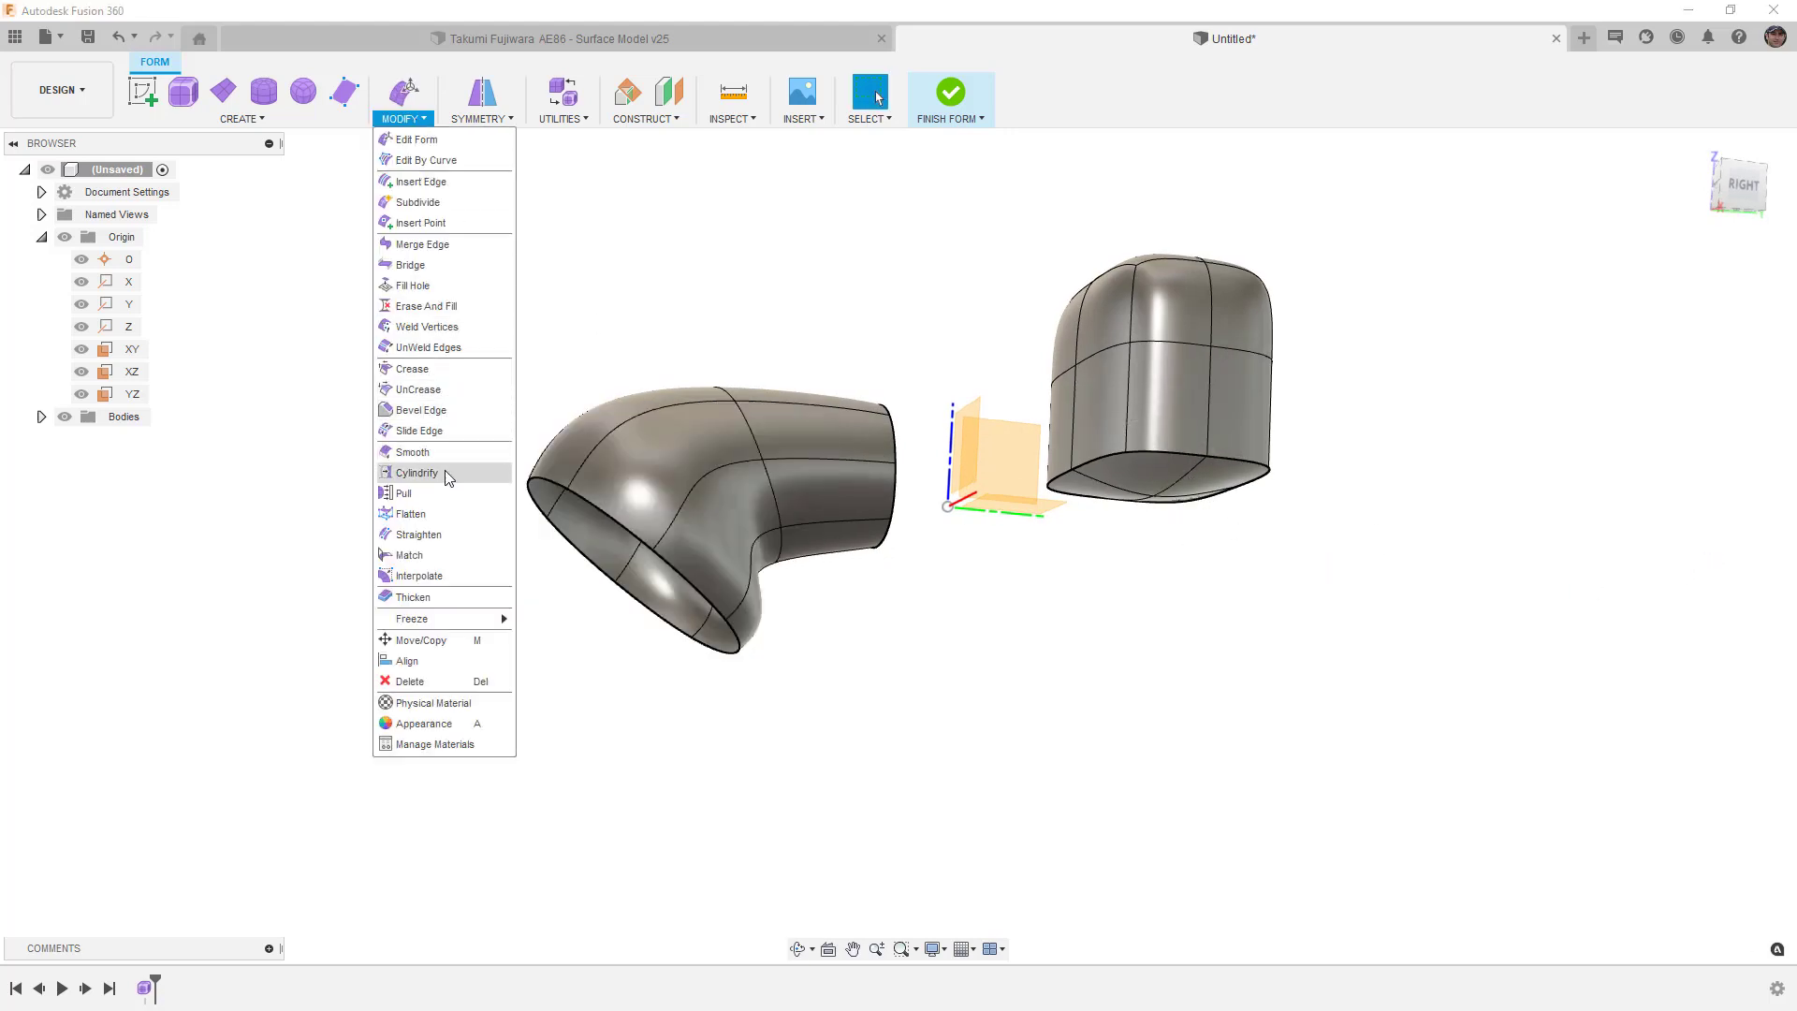
{"action": "left_click", "coordinate": [412, 514]}
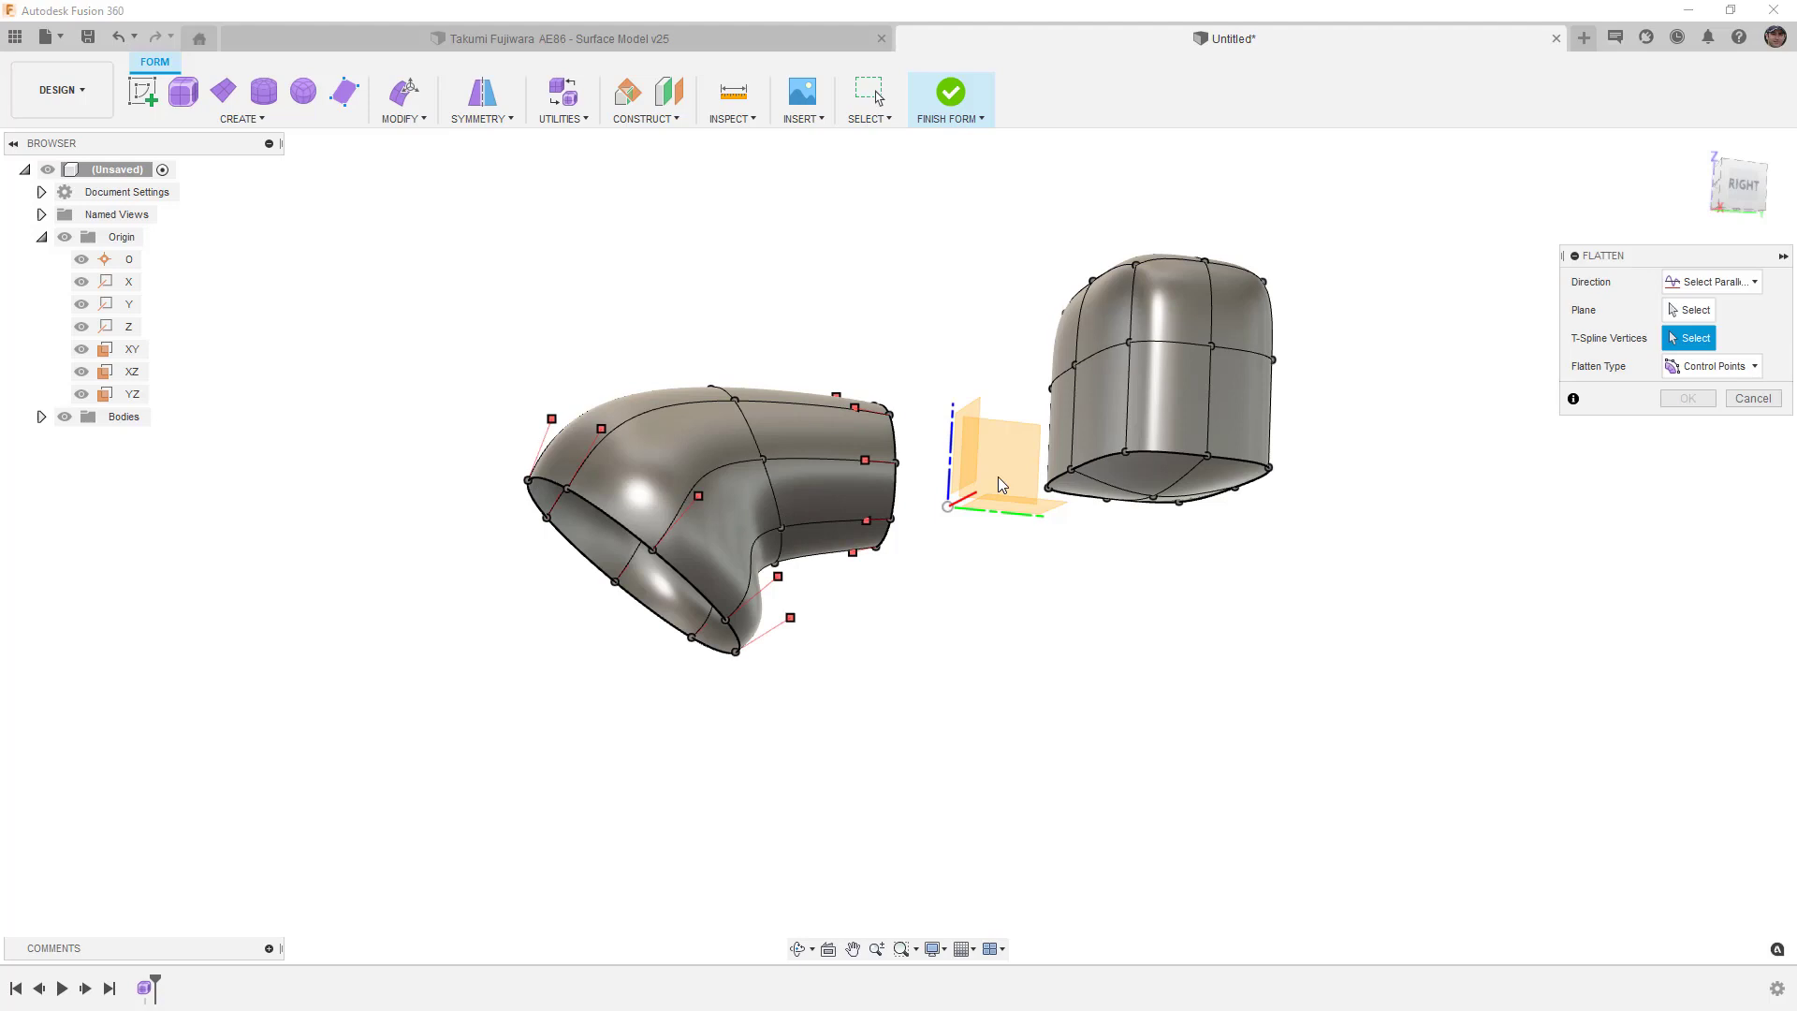
{"action": "left_click", "coordinate": [1713, 282]}
{"action": "left_click", "coordinate": [1705, 316]}
{"action": "scroll", "coordinate": [1105, 473], "scroll_direction": "up", "scroll_amount": 3}
{"action": "scroll", "coordinate": [1105, 473], "scroll_direction": "up", "scroll_amount": 2}
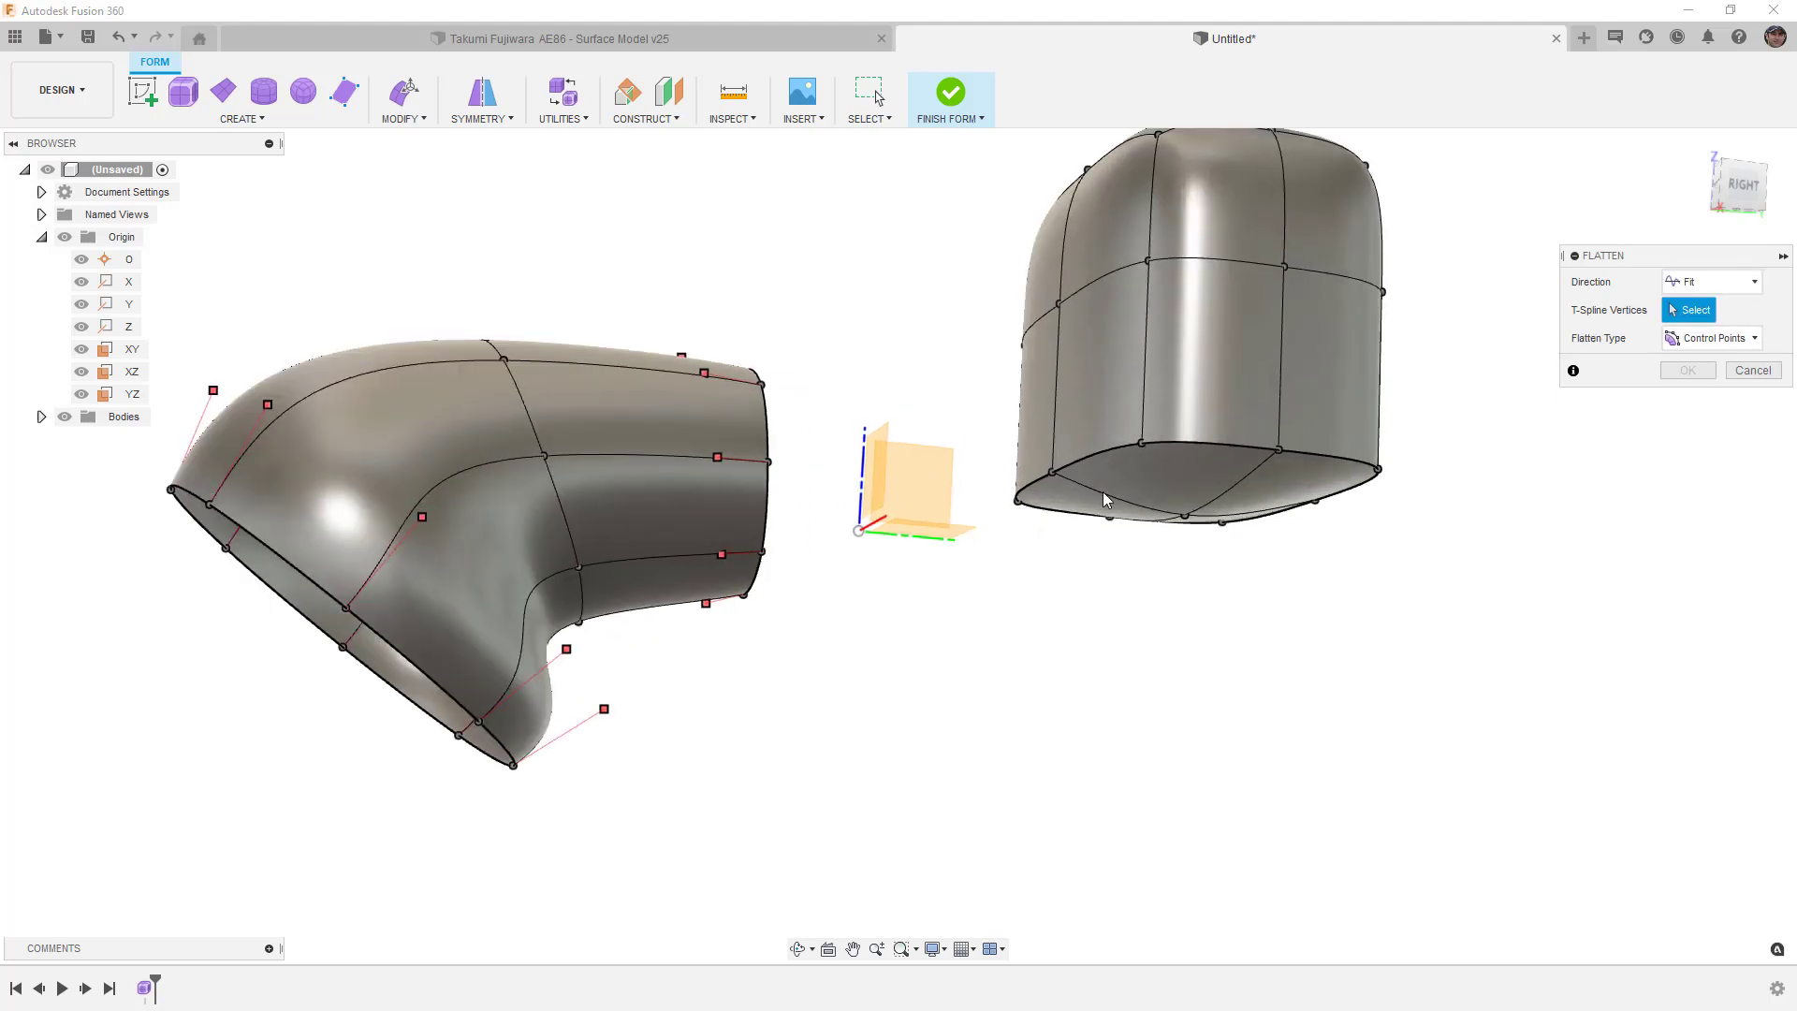
{"action": "left_click", "coordinate": [1738, 187]}
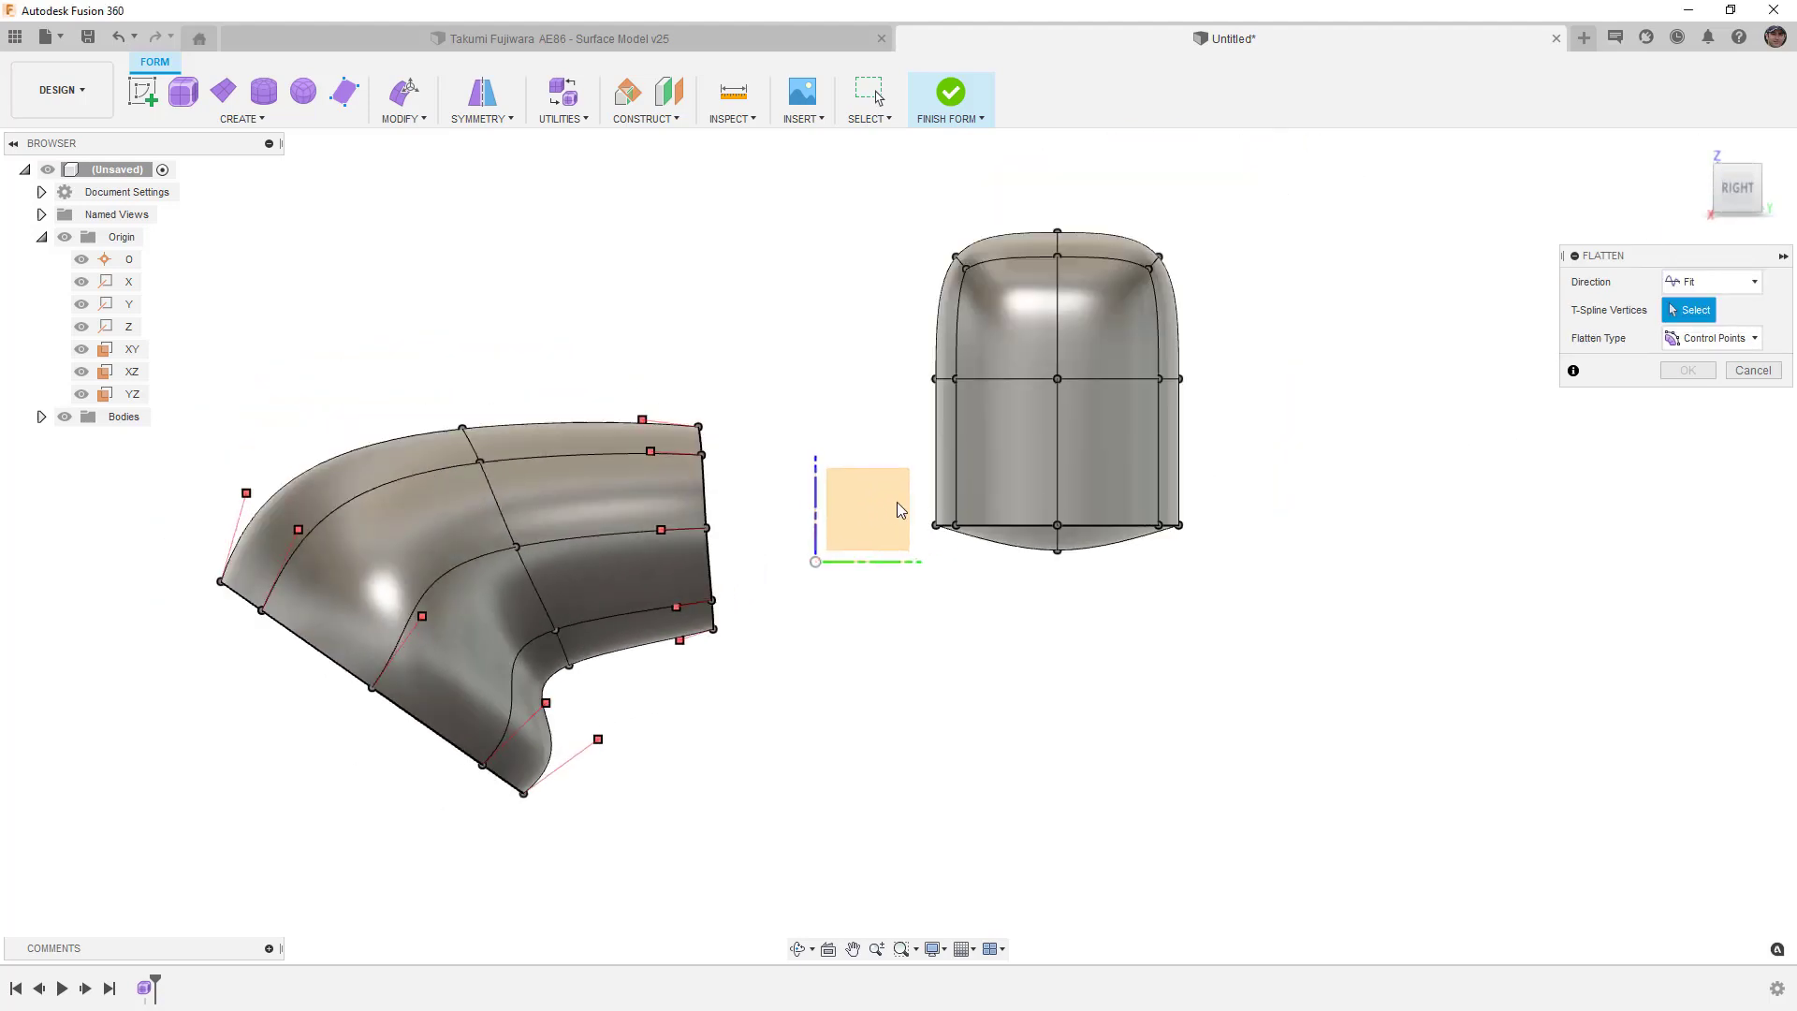
{"action": "left_click_drag", "start_coordinate": [900, 509], "coordinate": [1265, 596]}
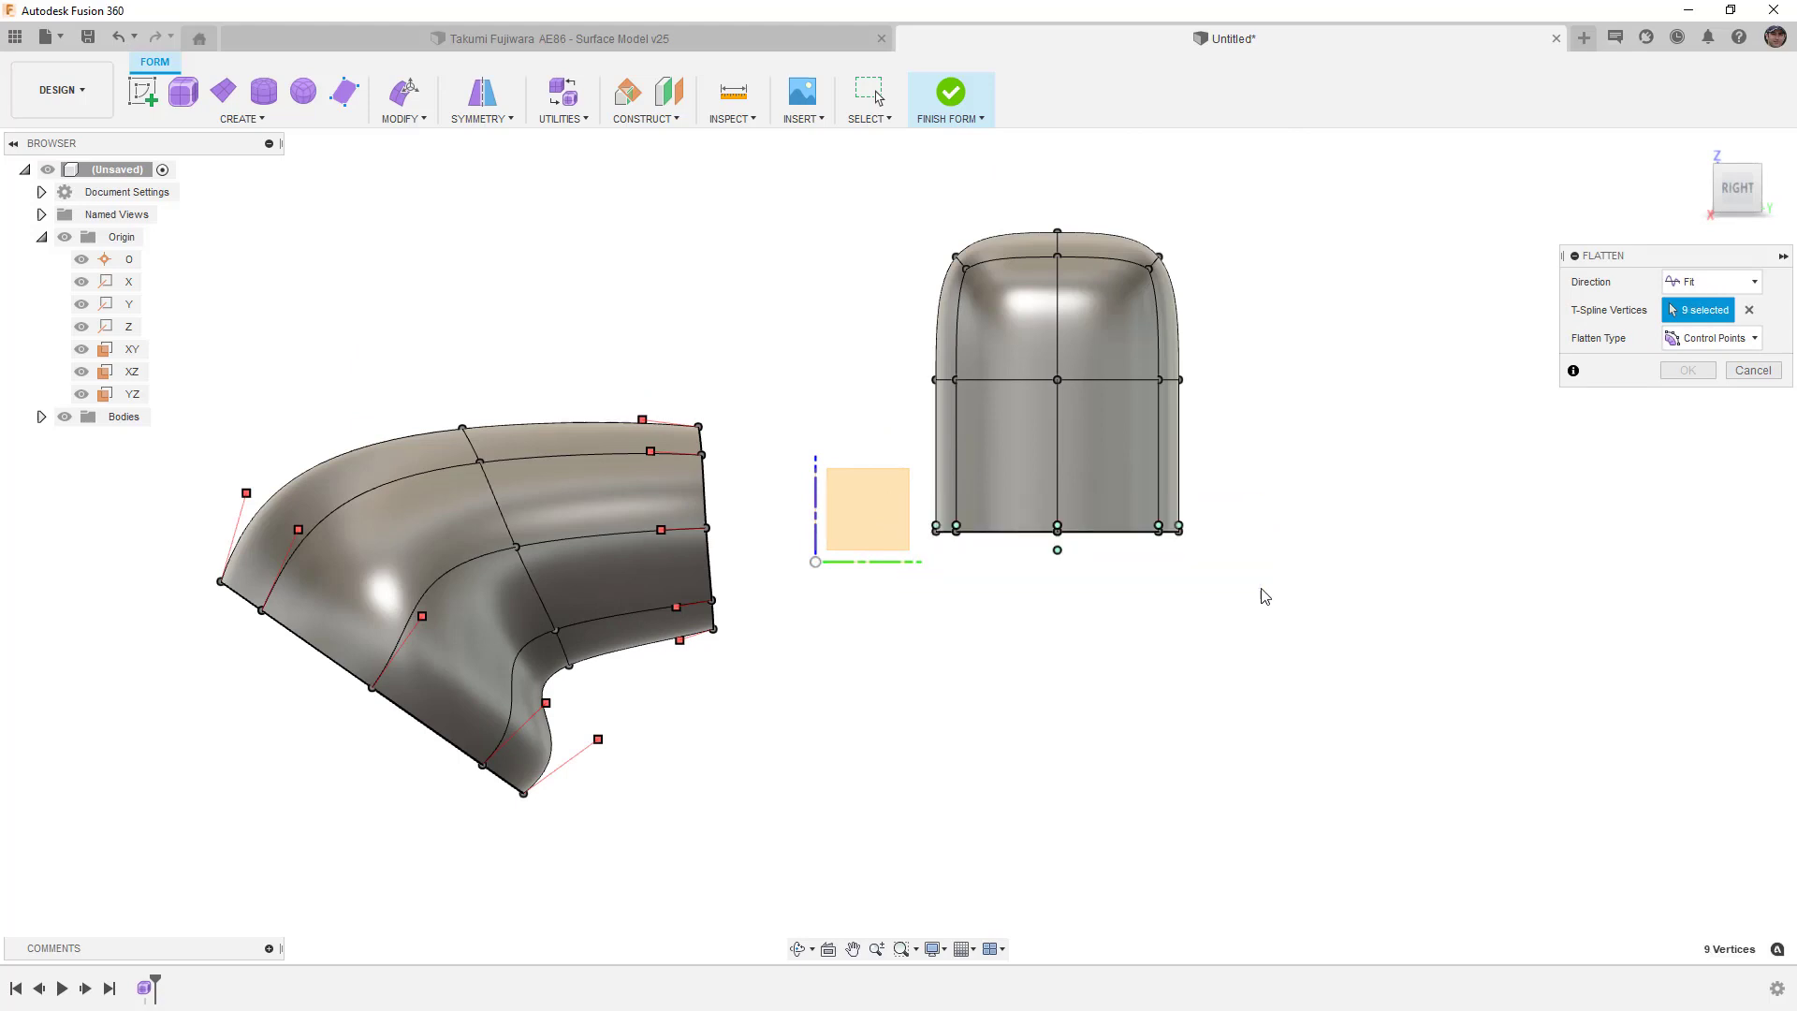
{"action": "left_click", "coordinate": [1685, 369]}
{"action": "middle_click_drag", "start_coordinate": [1376, 501], "coordinate": [1075, 461], "text": "shift"}
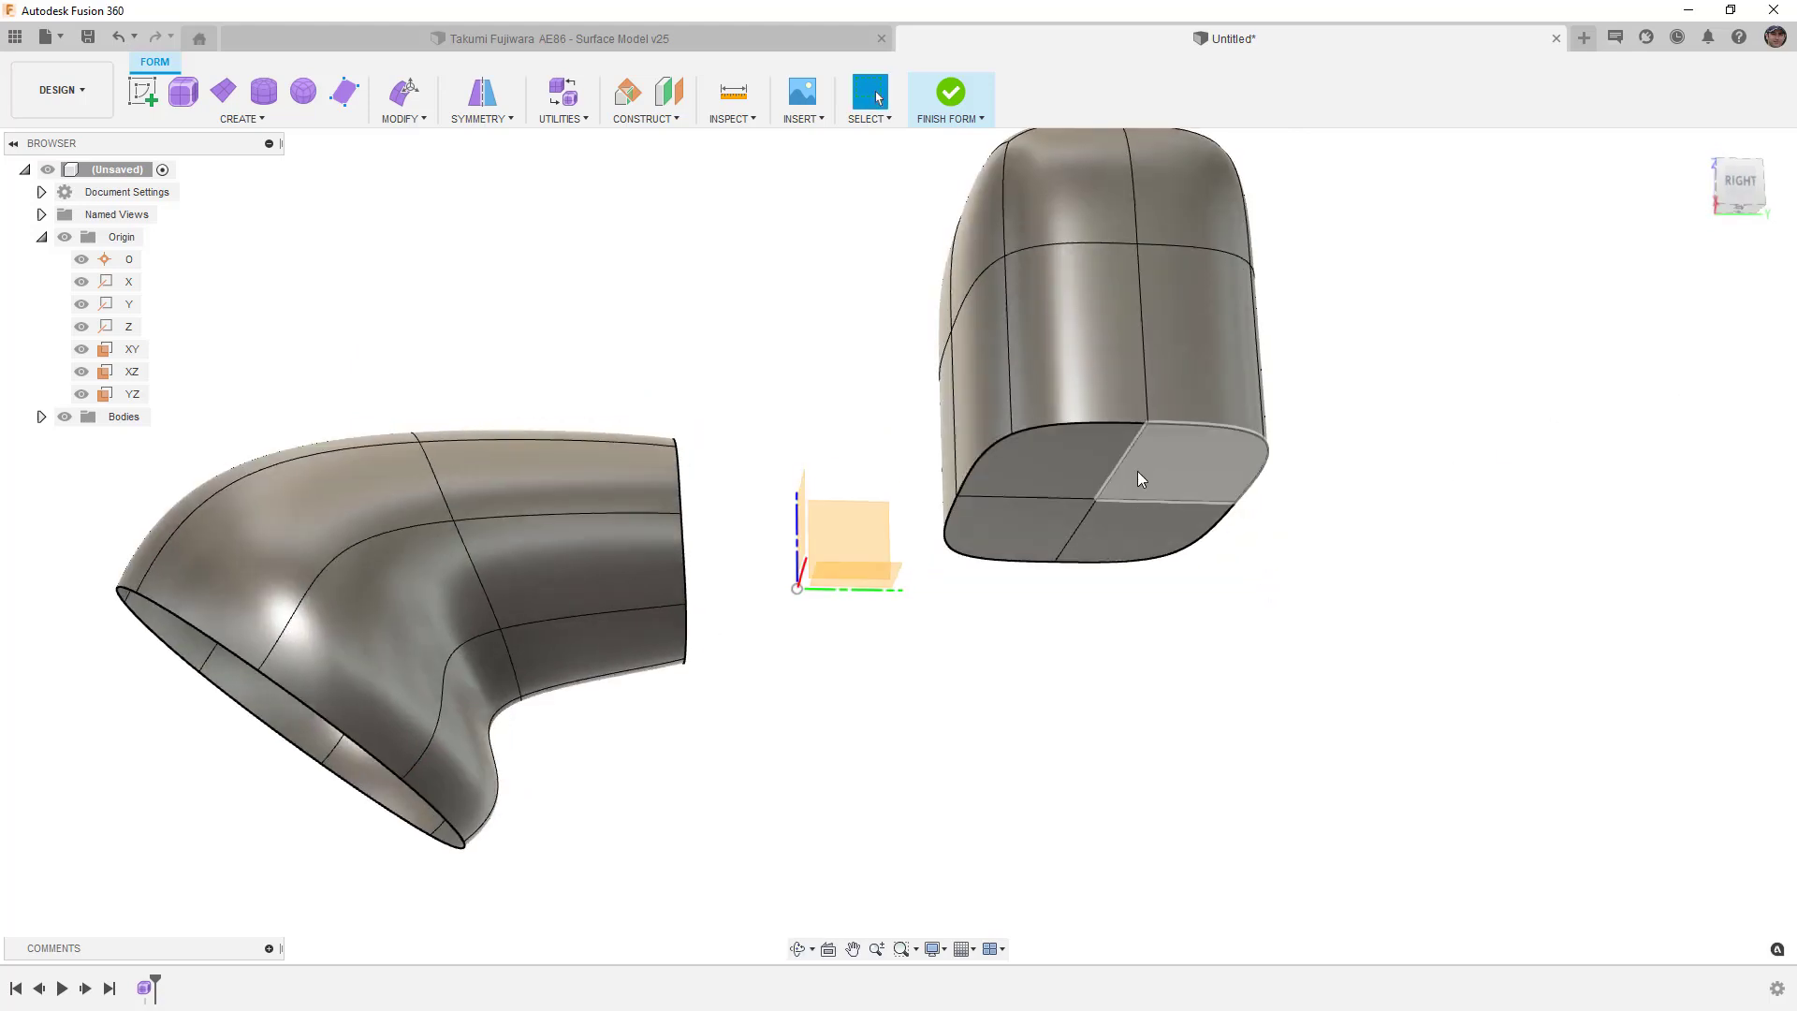
{"action": "scroll", "coordinate": [1125, 472], "scroll_direction": "down", "scroll_amount": 4}
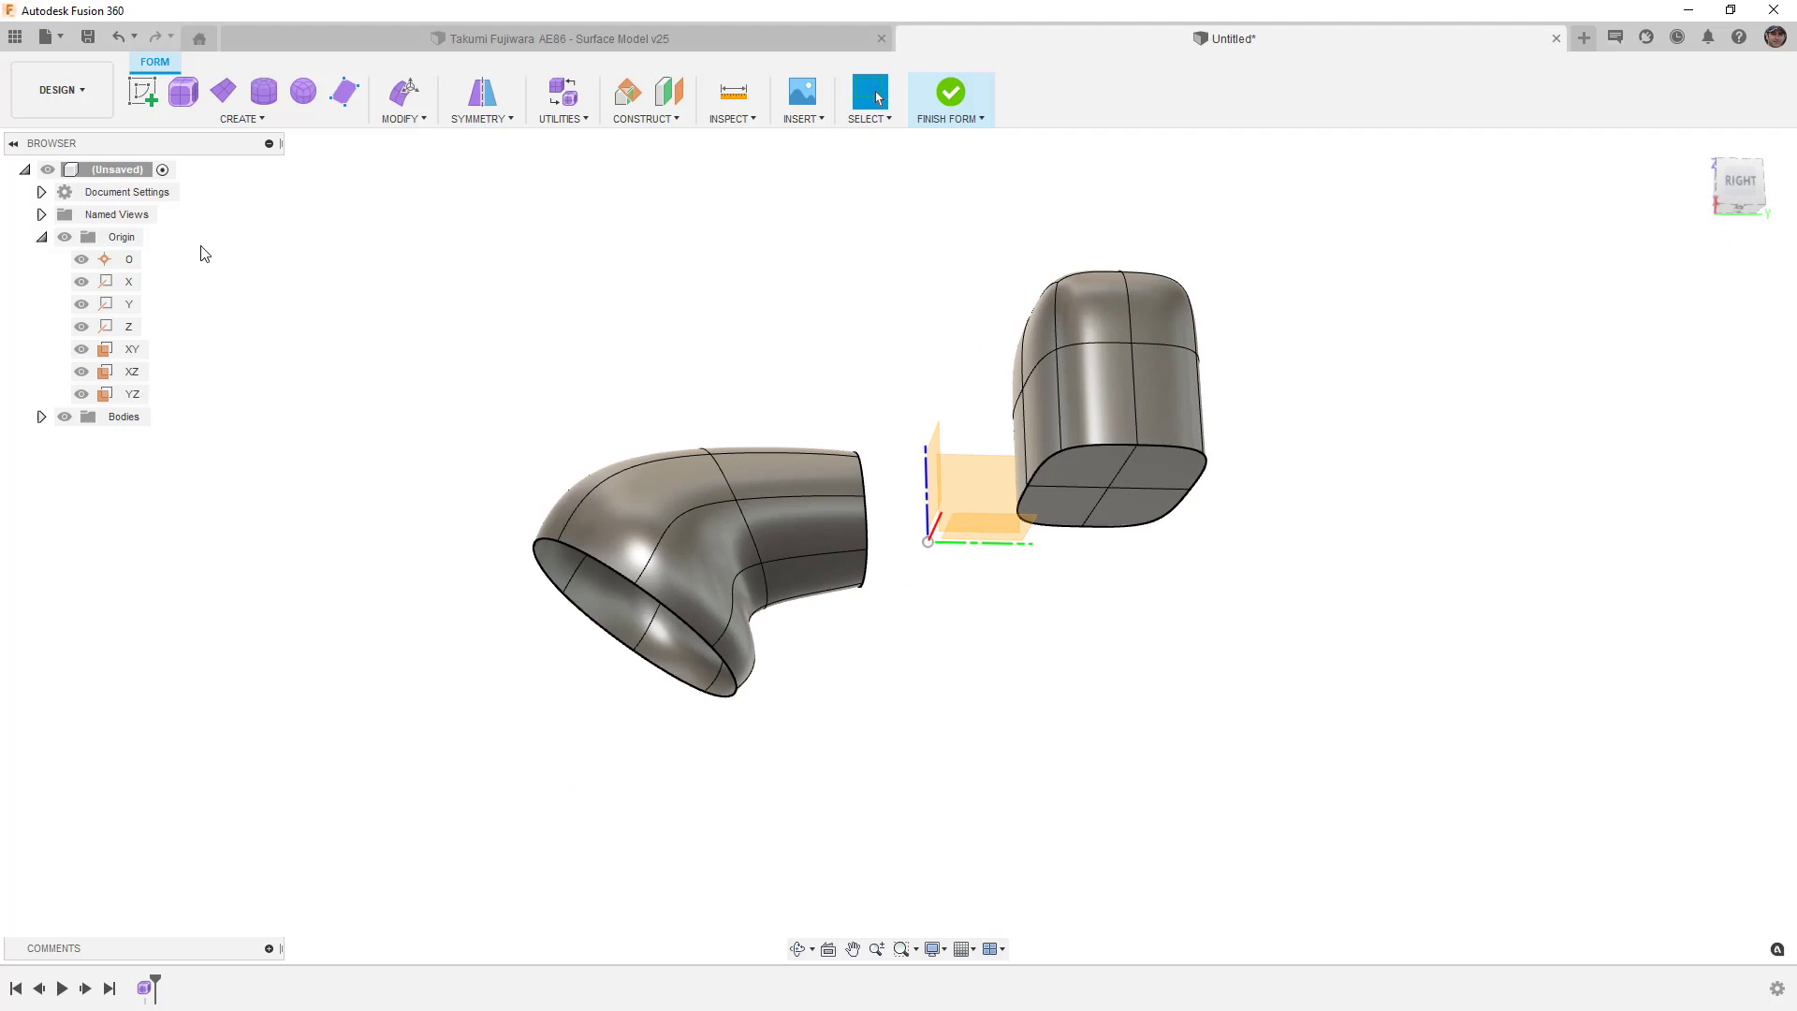
Hide the origin planes and finish the forms as solid bodies.
{"action": "left_click", "coordinate": [66, 238]}
{"action": "left_click", "coordinate": [41, 237]}
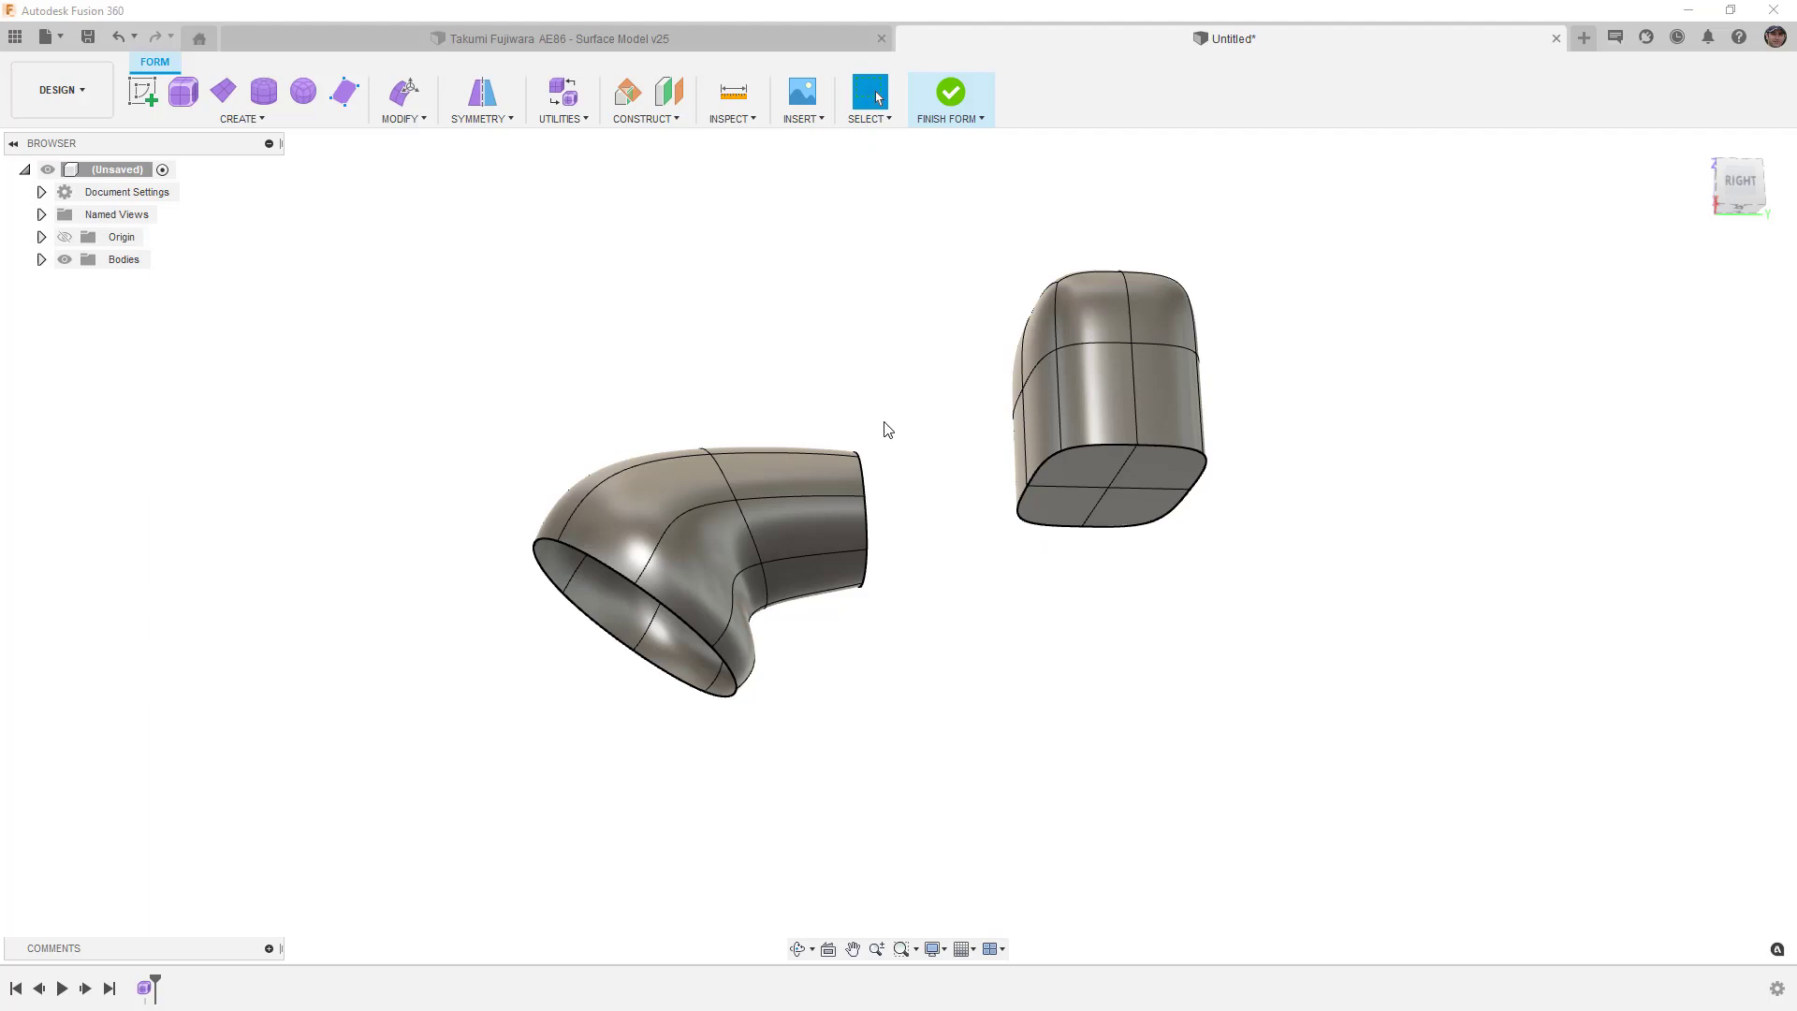
{"action": "left_click", "coordinate": [950, 93]}
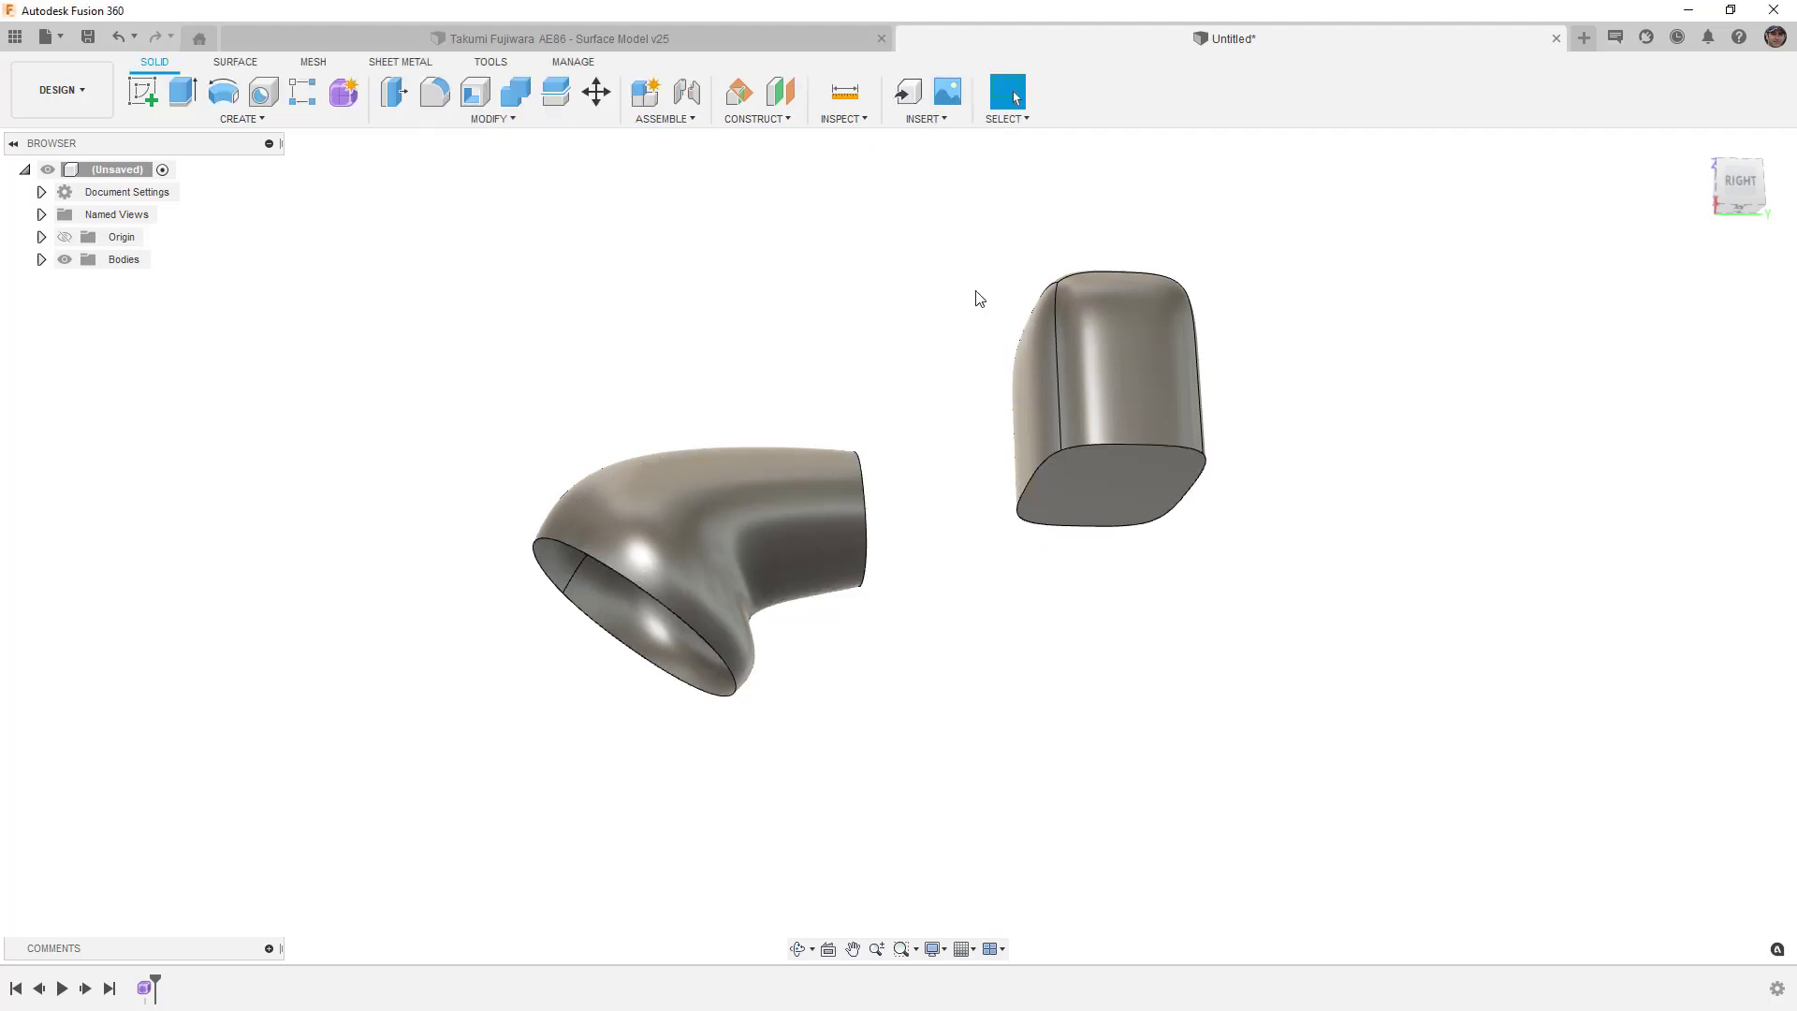
Inspect the box's flat bottom face through its context menu, then view both bodies from the right.
{"action": "left_click", "coordinate": [1126, 484]}
{"action": "right_click", "coordinate": [1126, 483]}
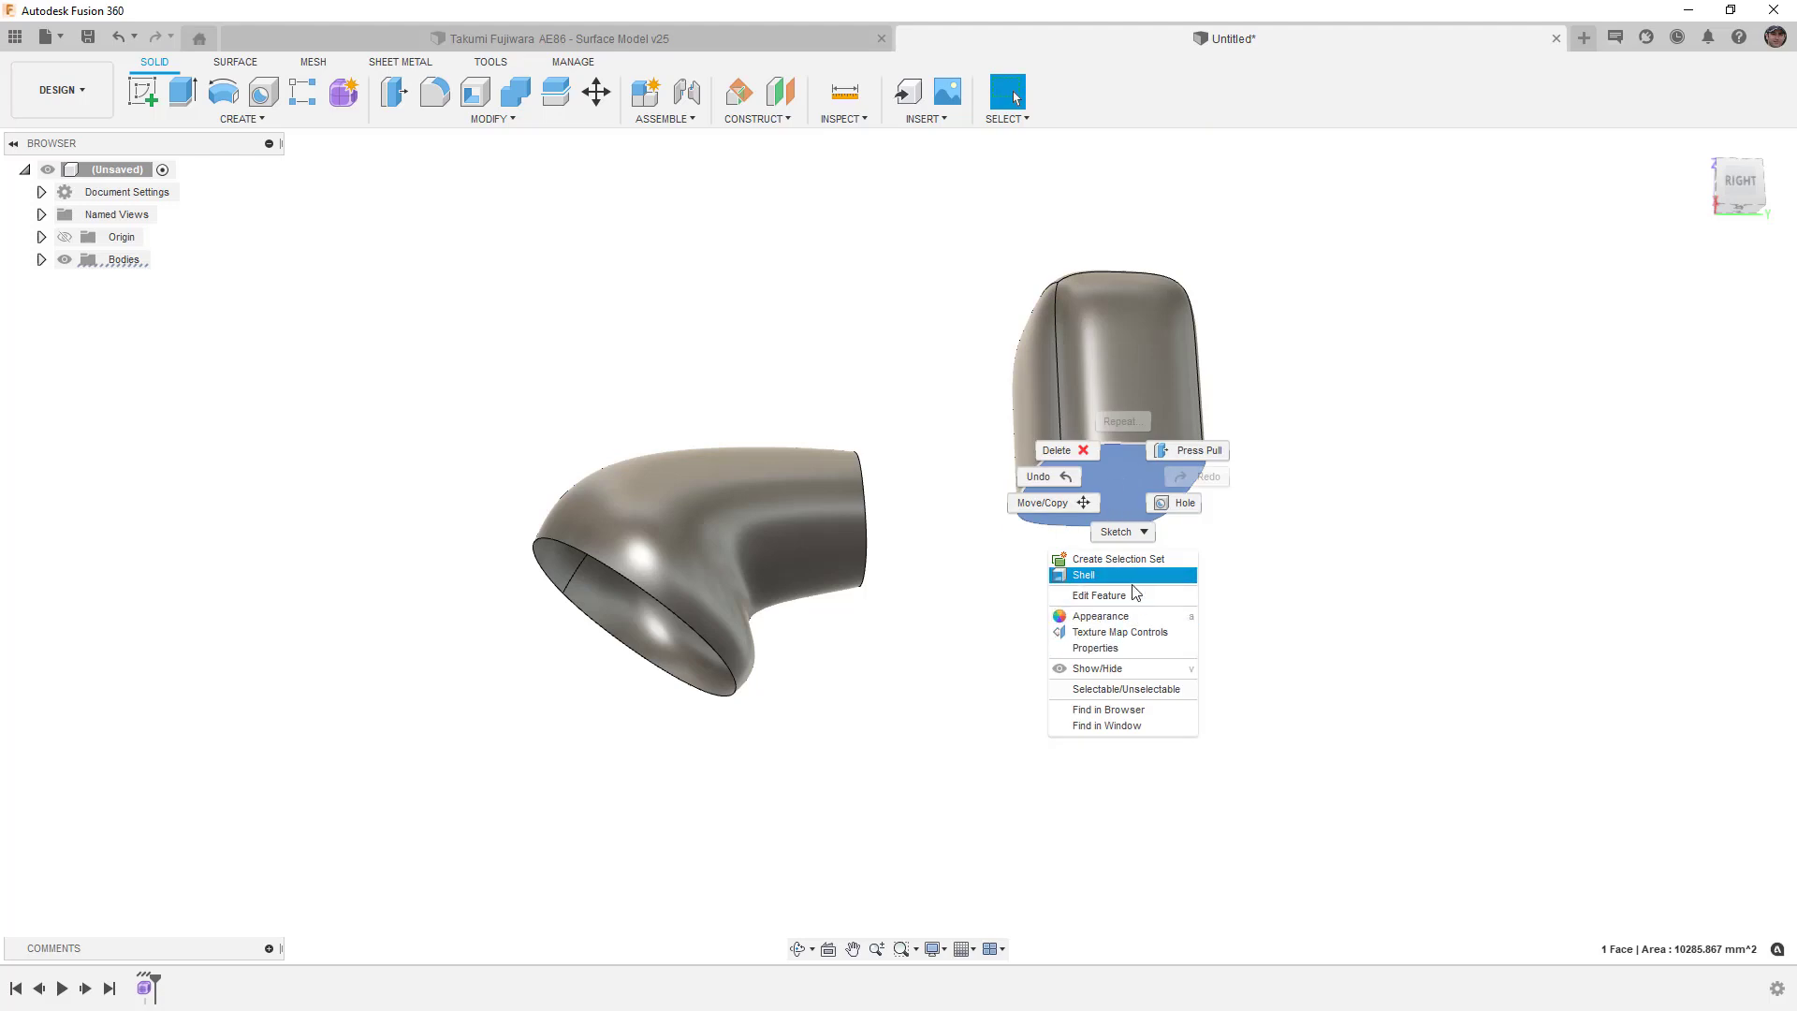
{"action": "left_click", "coordinate": [1275, 569]}
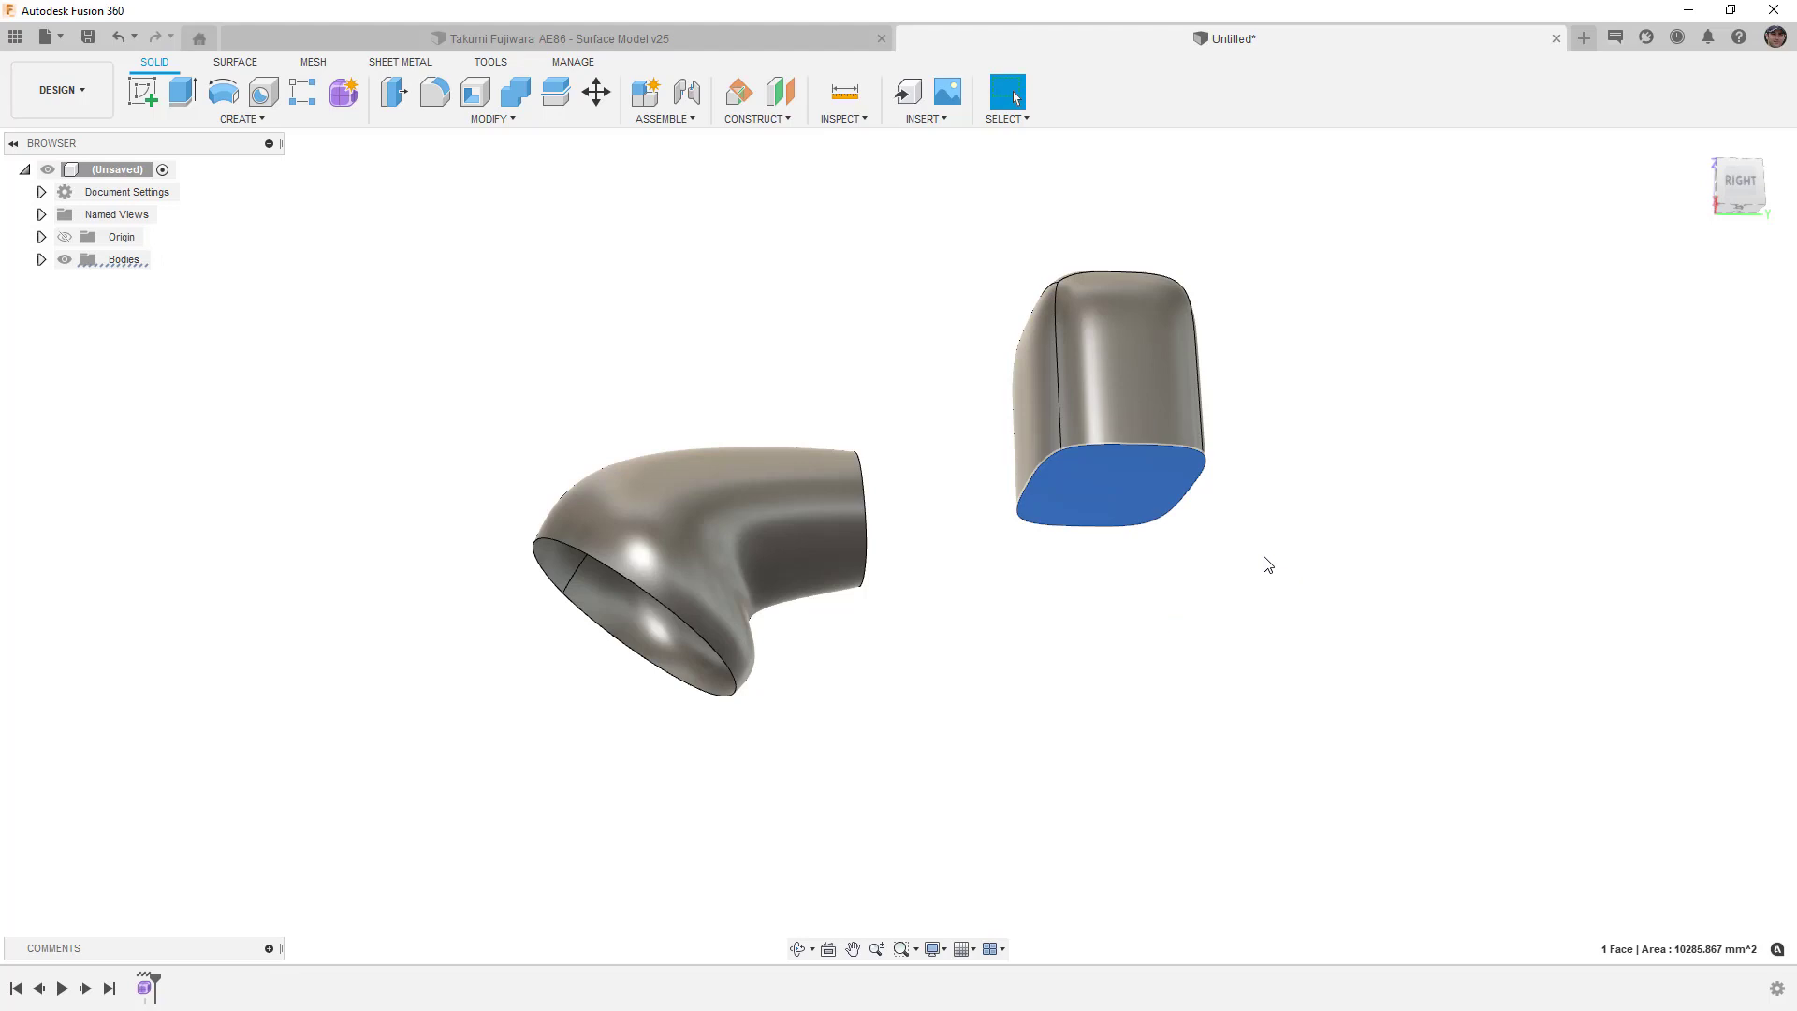
{"action": "left_click", "coordinate": [1164, 581]}
{"action": "left_click", "coordinate": [1105, 487]}
{"action": "right_click", "coordinate": [1105, 493]}
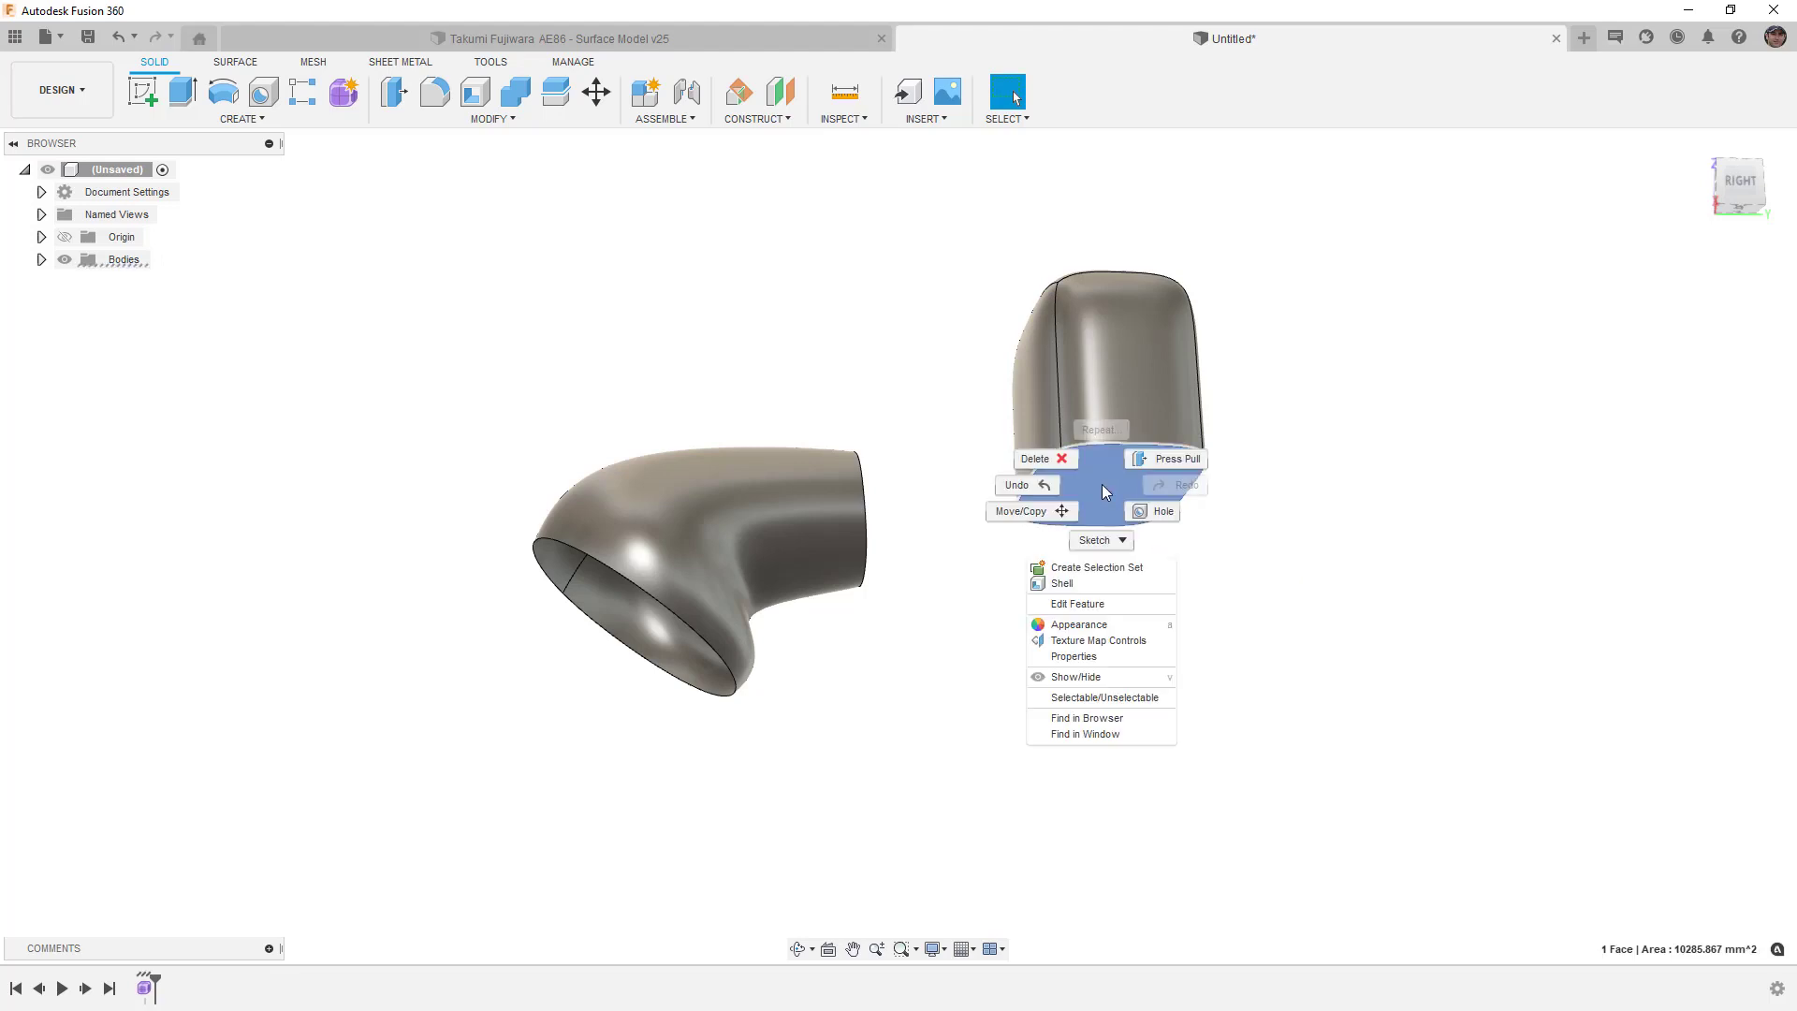
{"action": "left_click", "coordinate": [1105, 562]}
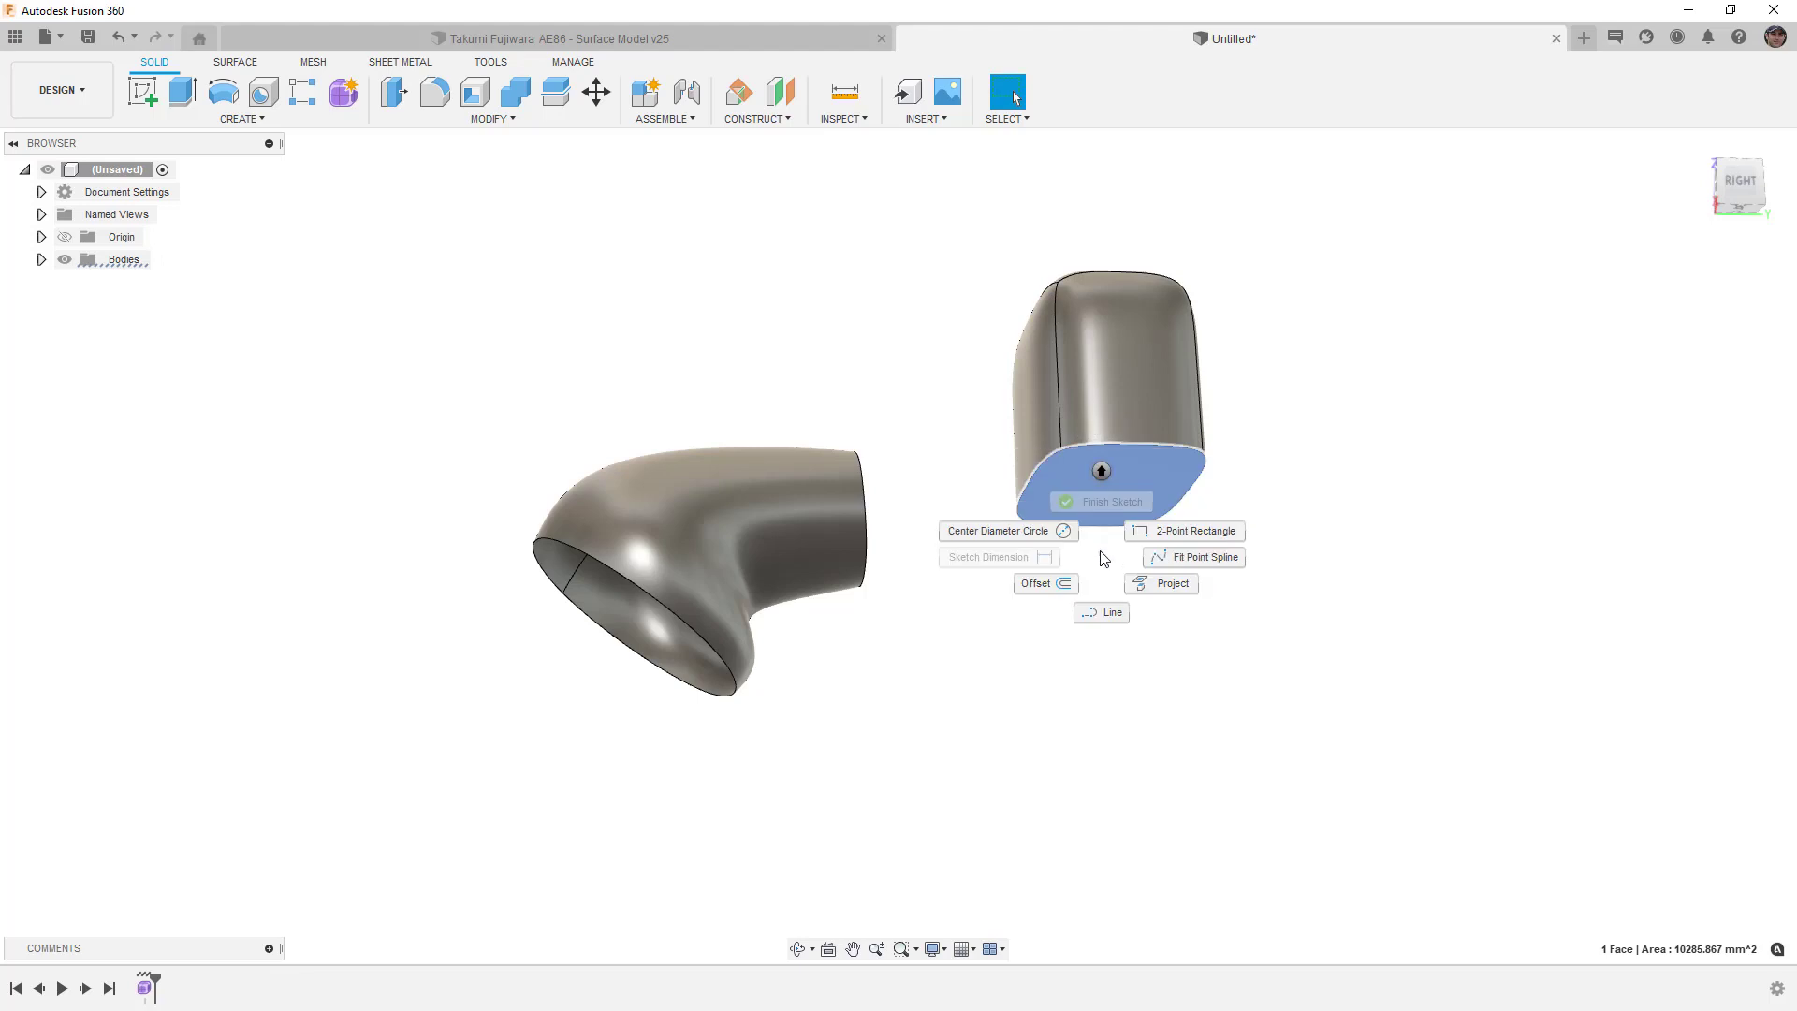
{"action": "key", "text": "Escape"}
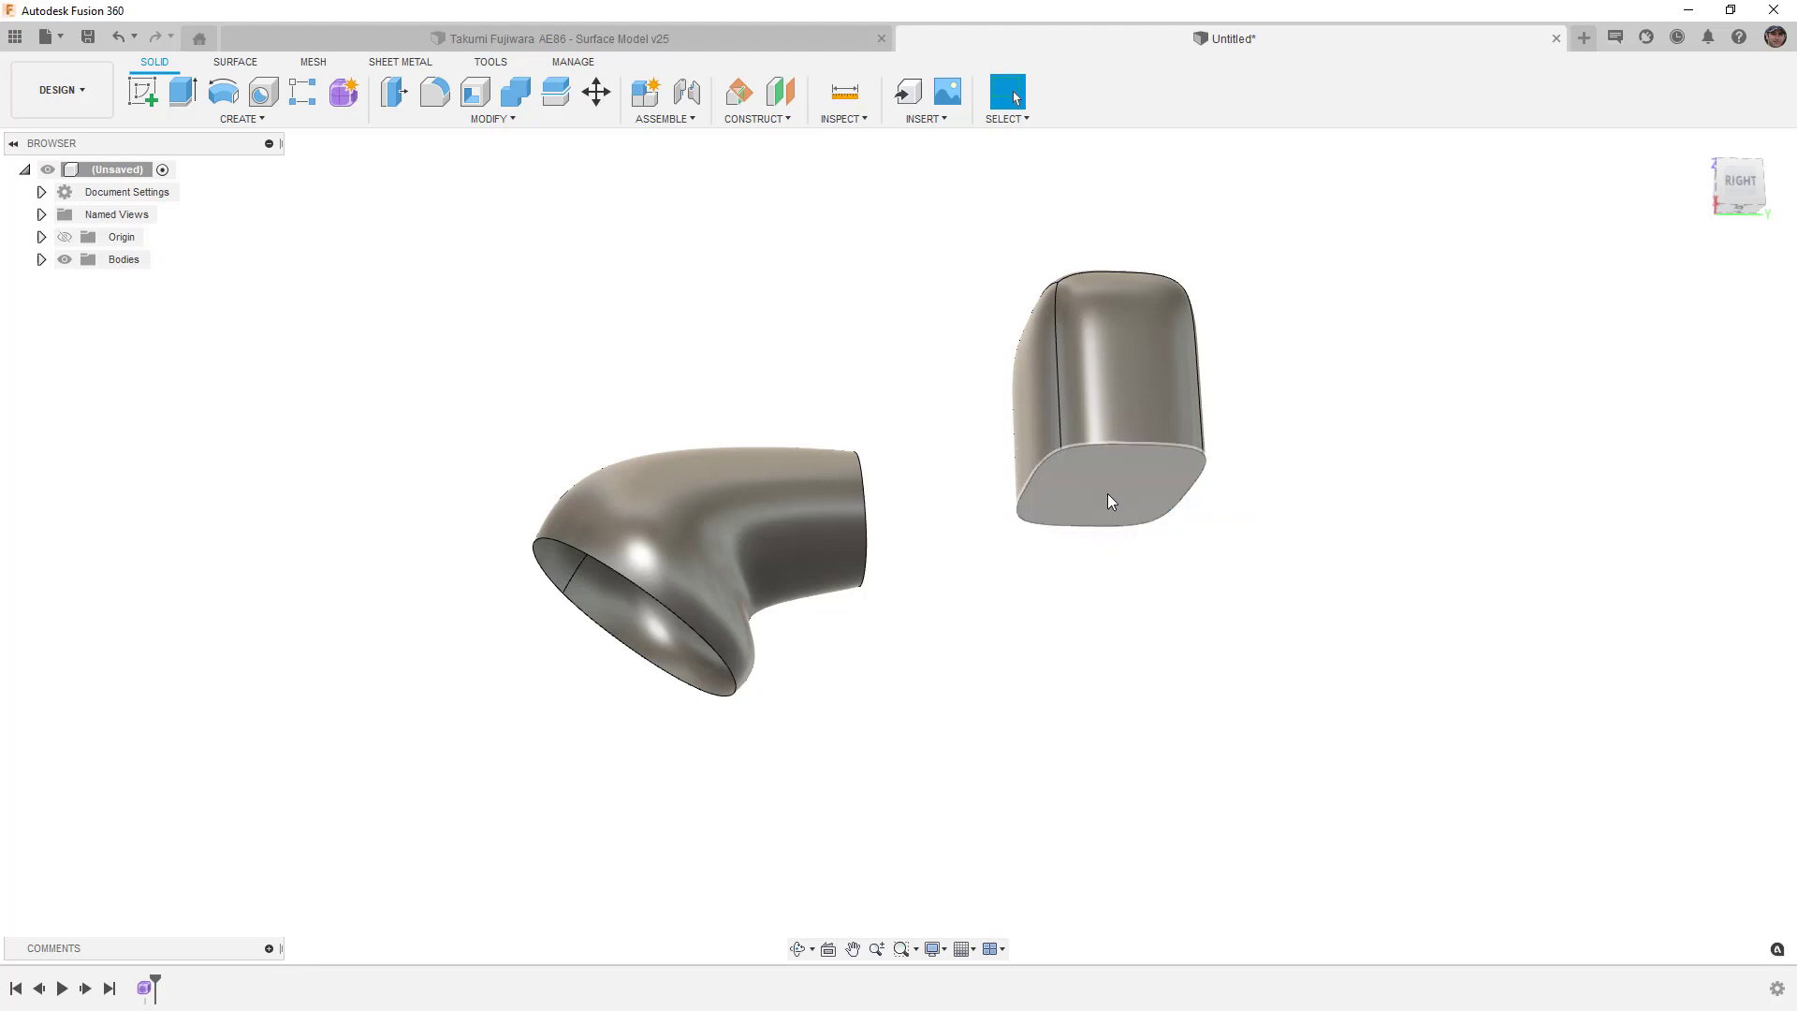
{"action": "left_click", "coordinate": [1756, 182]}
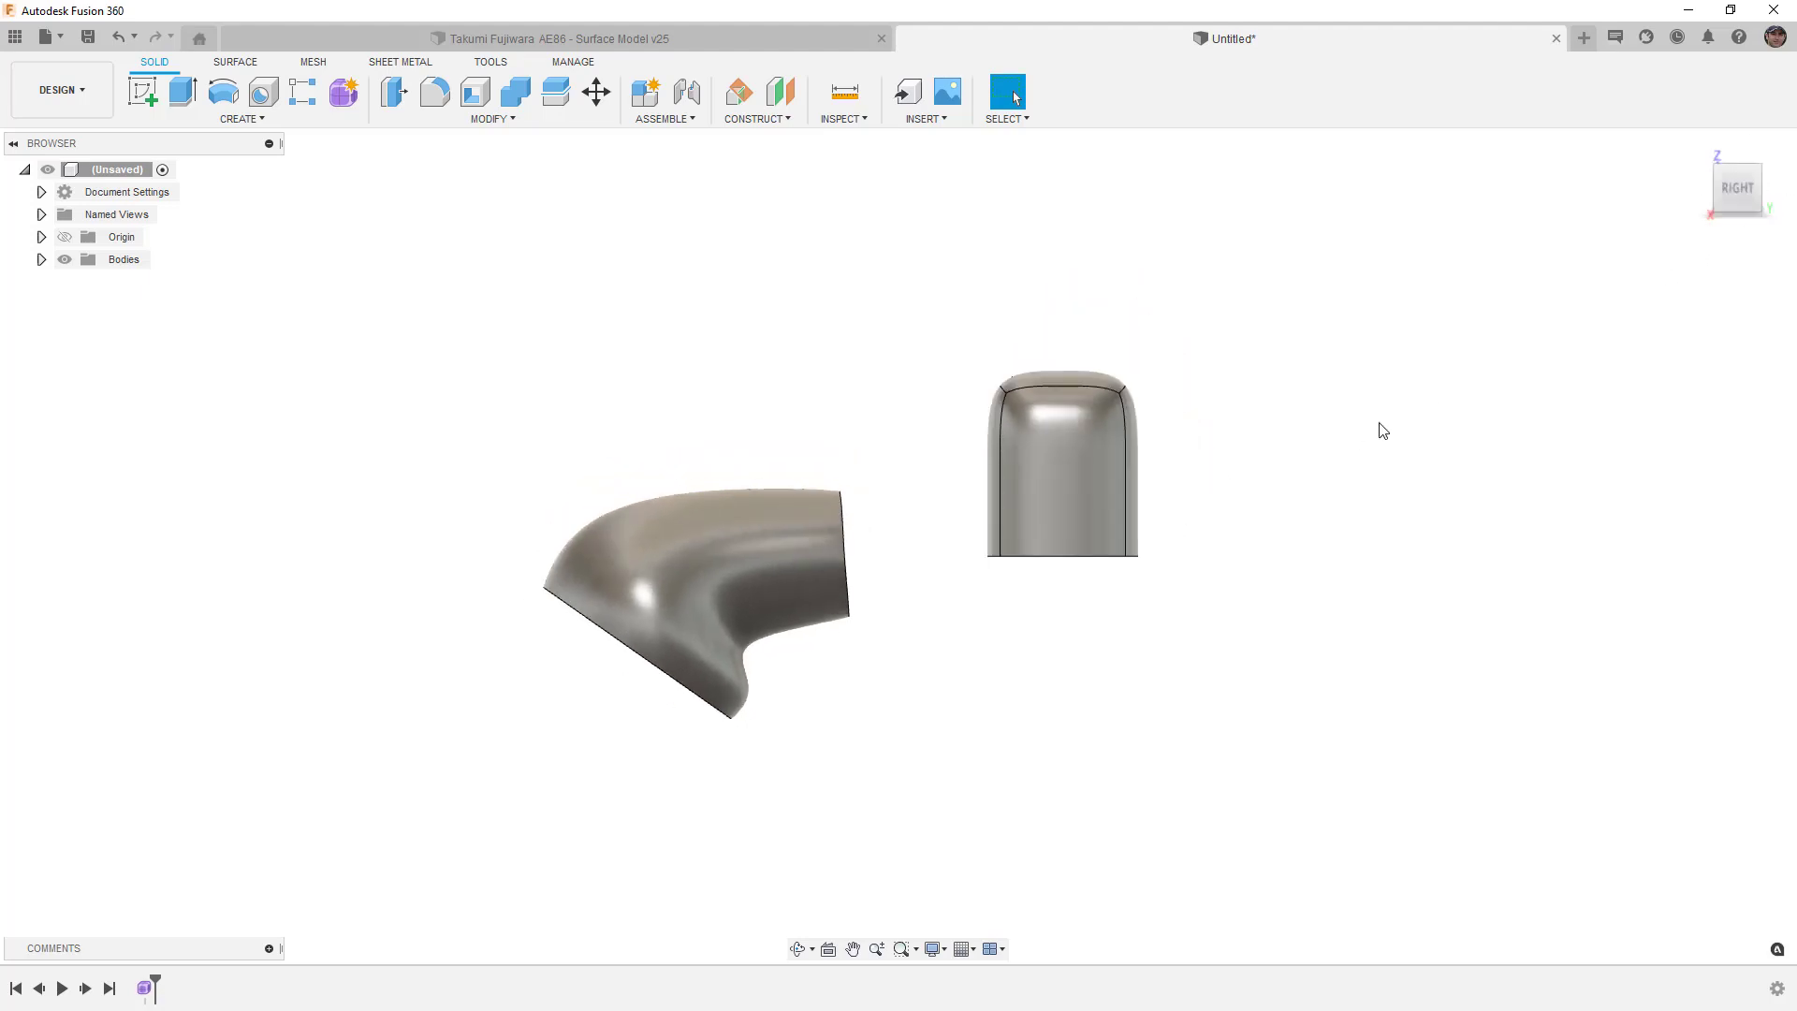